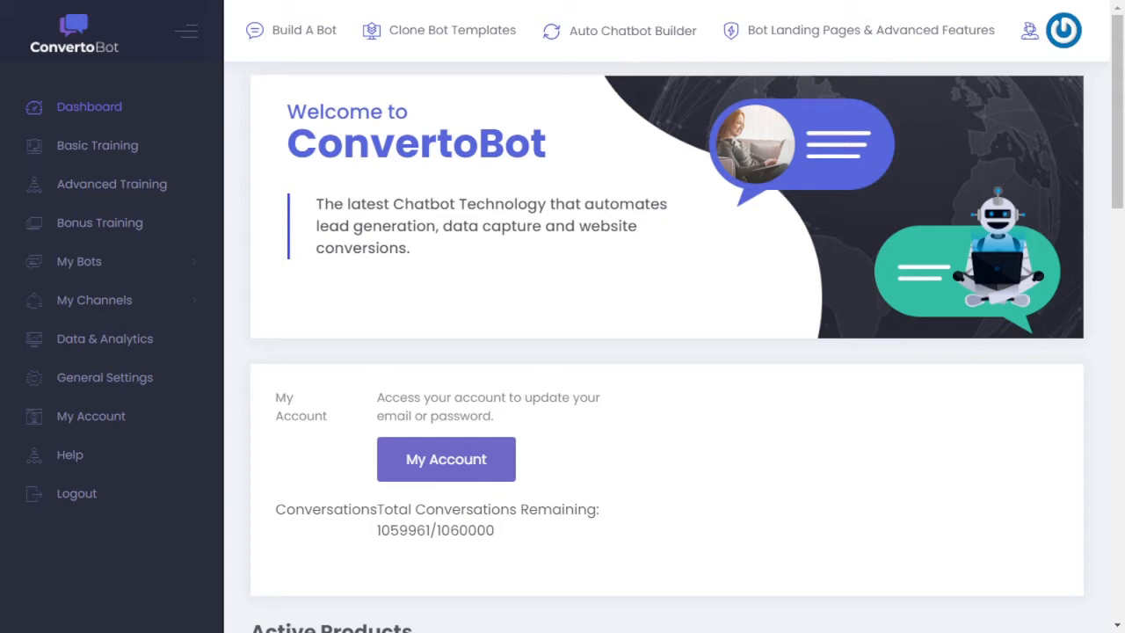
Examine the dashboard's account information, active products and list of existing bots.
scroll(668, 351, down, 1)
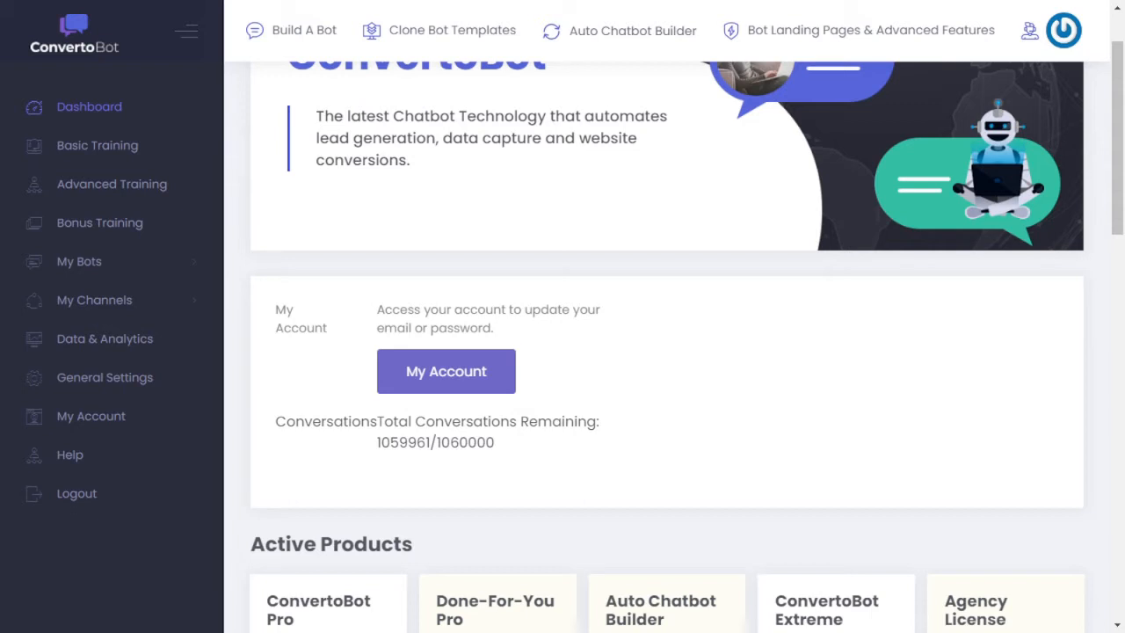
scroll(668, 352, down, 4)
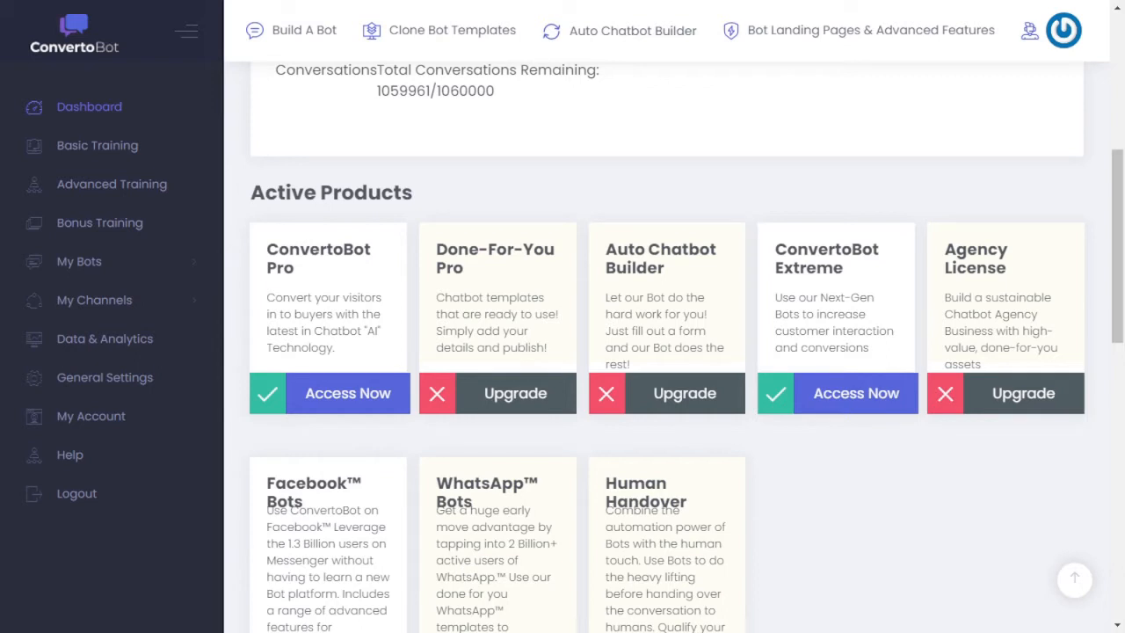
scroll(668, 351, down, 1)
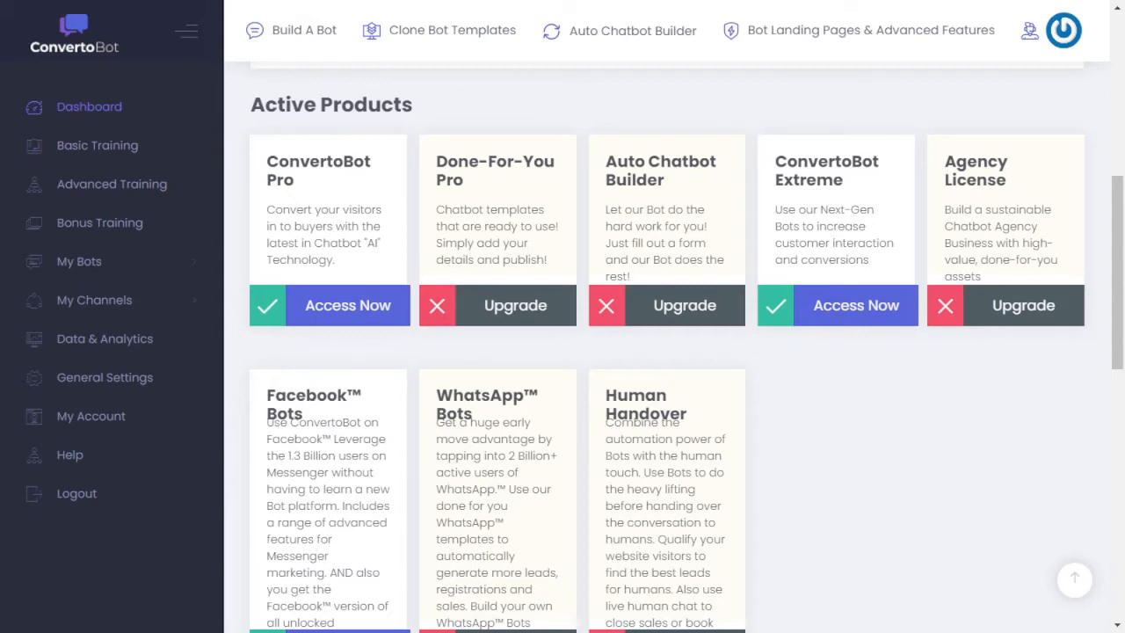
scroll(668, 351, down, 2)
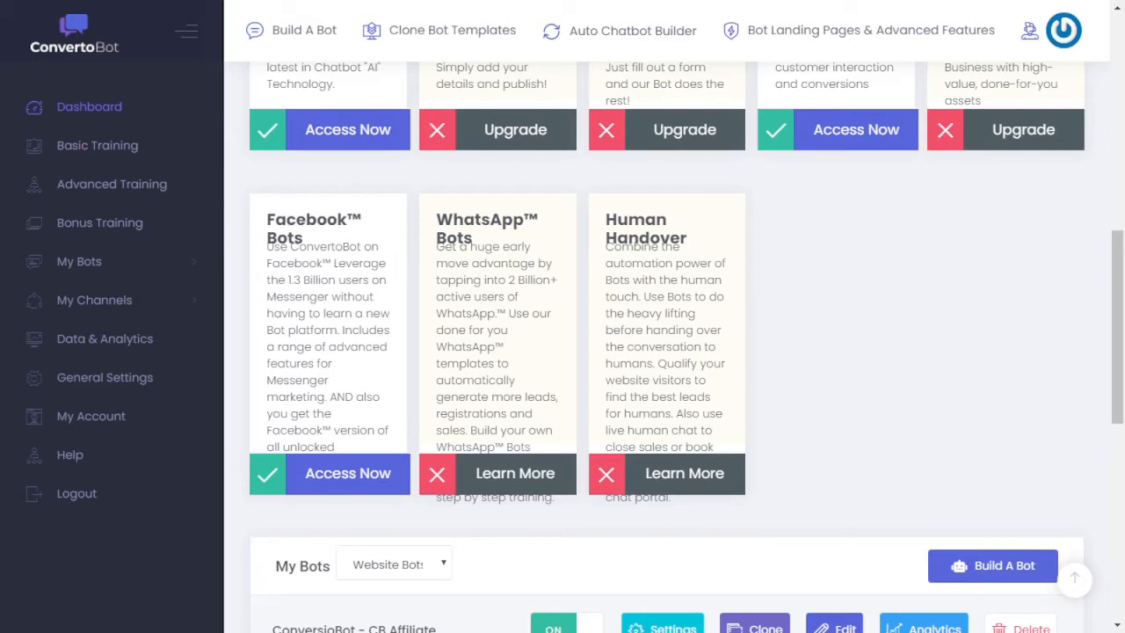
scroll(668, 352, down, 1)
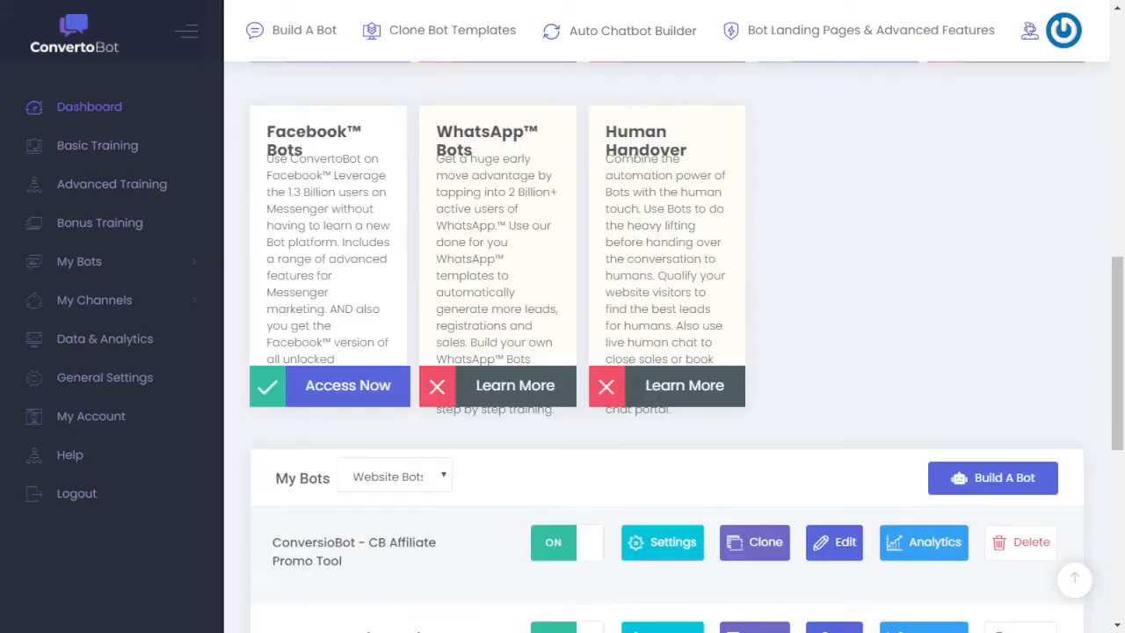
scroll(668, 351, down, 5)
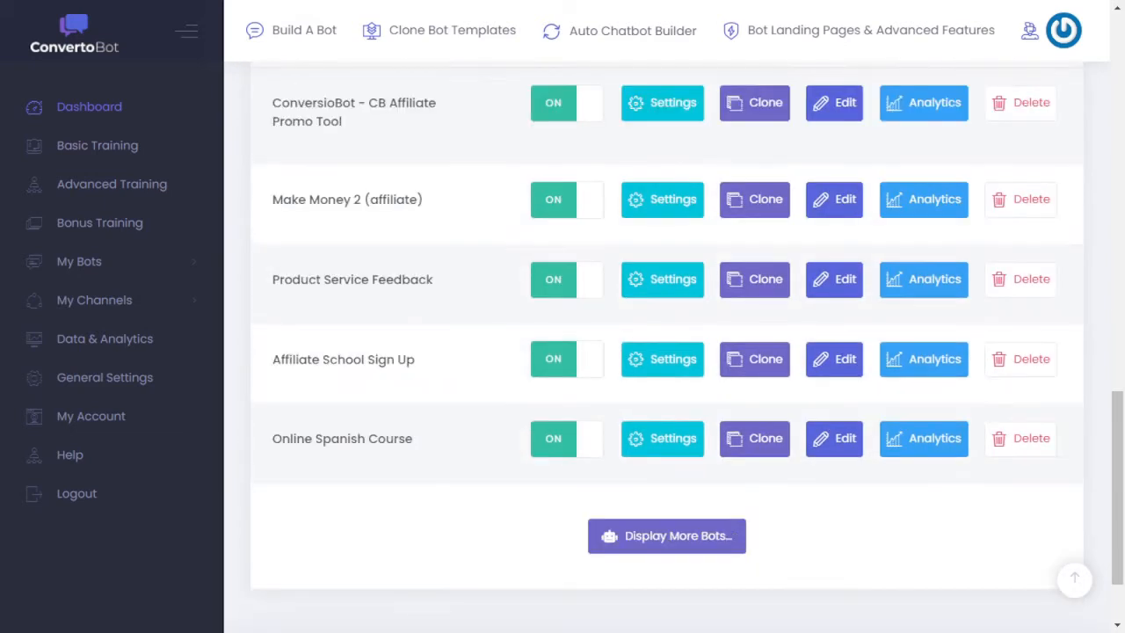
scroll(668, 351, down, 1)
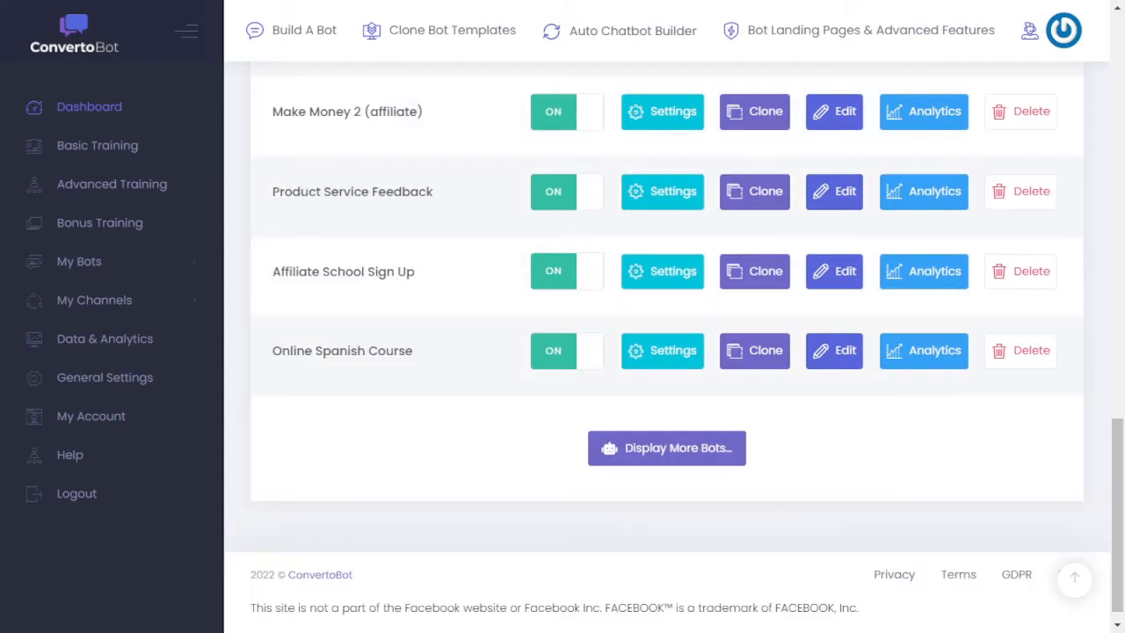
scroll(668, 352, up, 12)
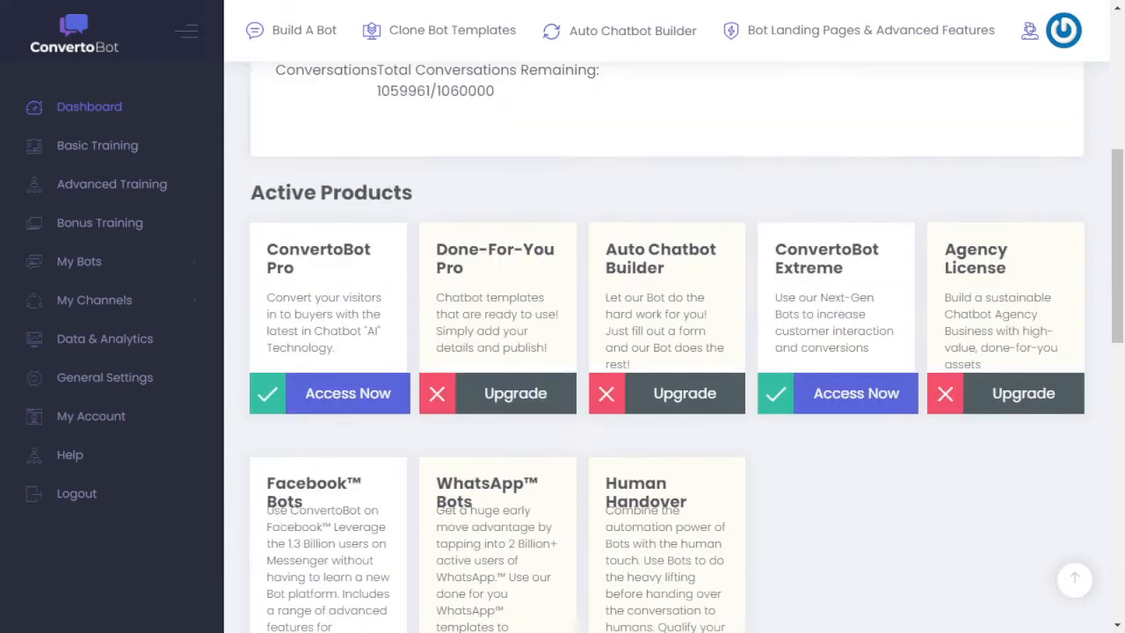
scroll(667, 351, up, 3)
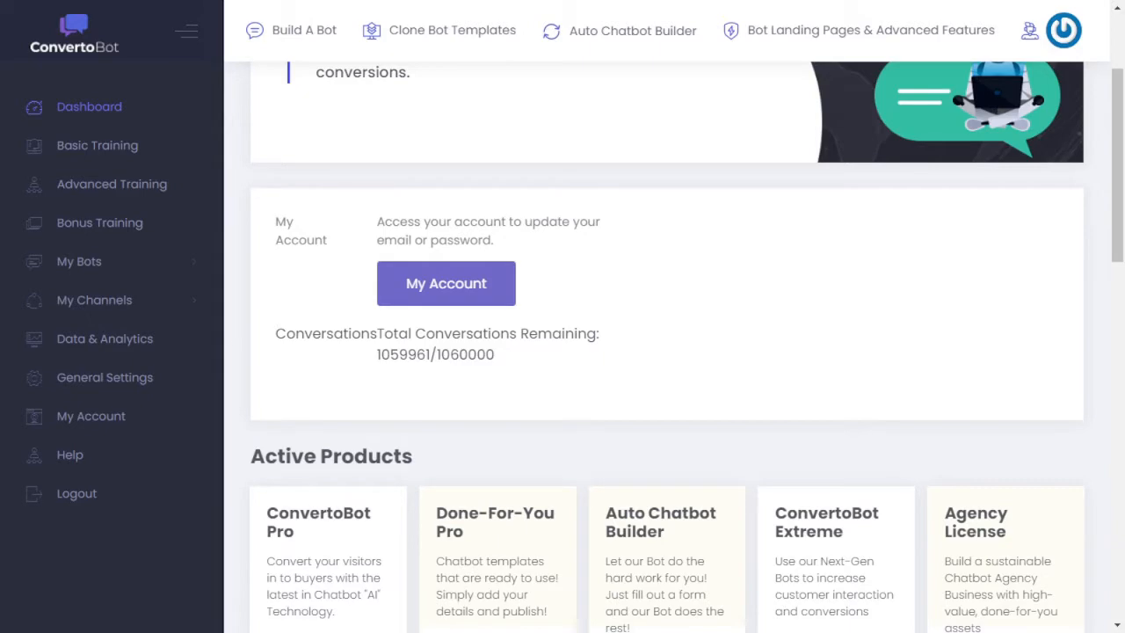
scroll(668, 352, down, 2)
scroll(668, 351, down, 2)
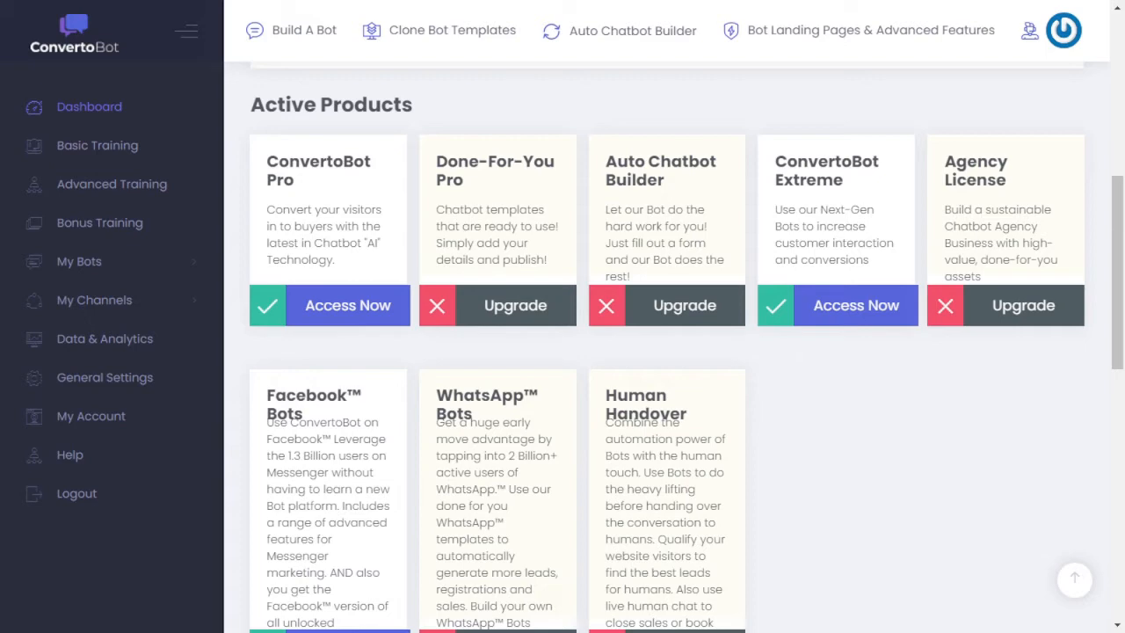
scroll(668, 352, down, 2)
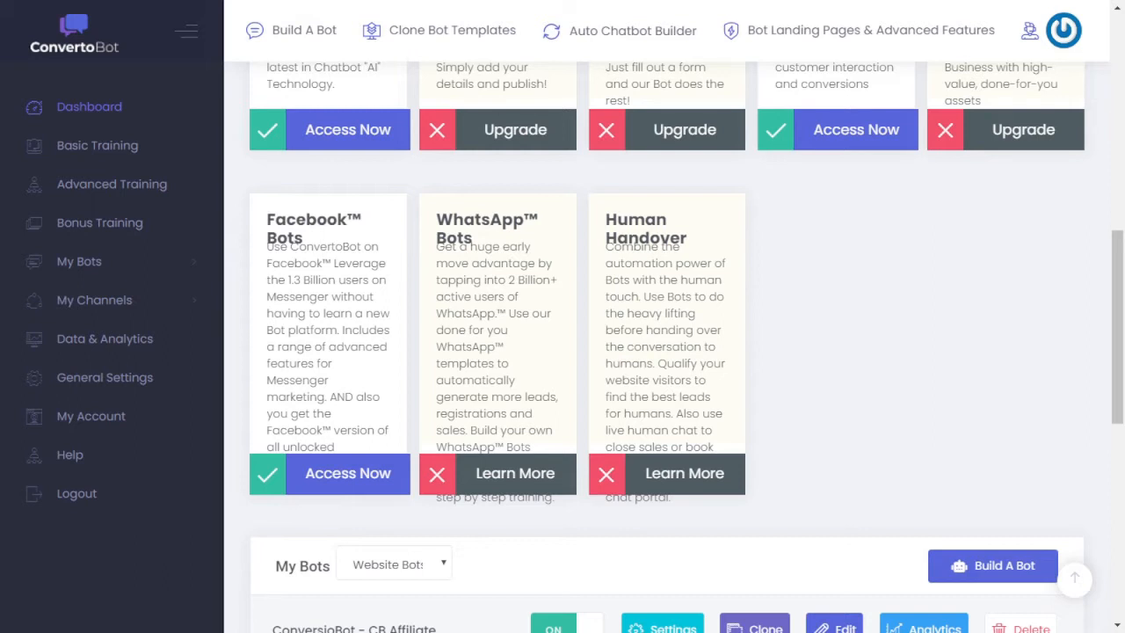
scroll(668, 352, up, 3)
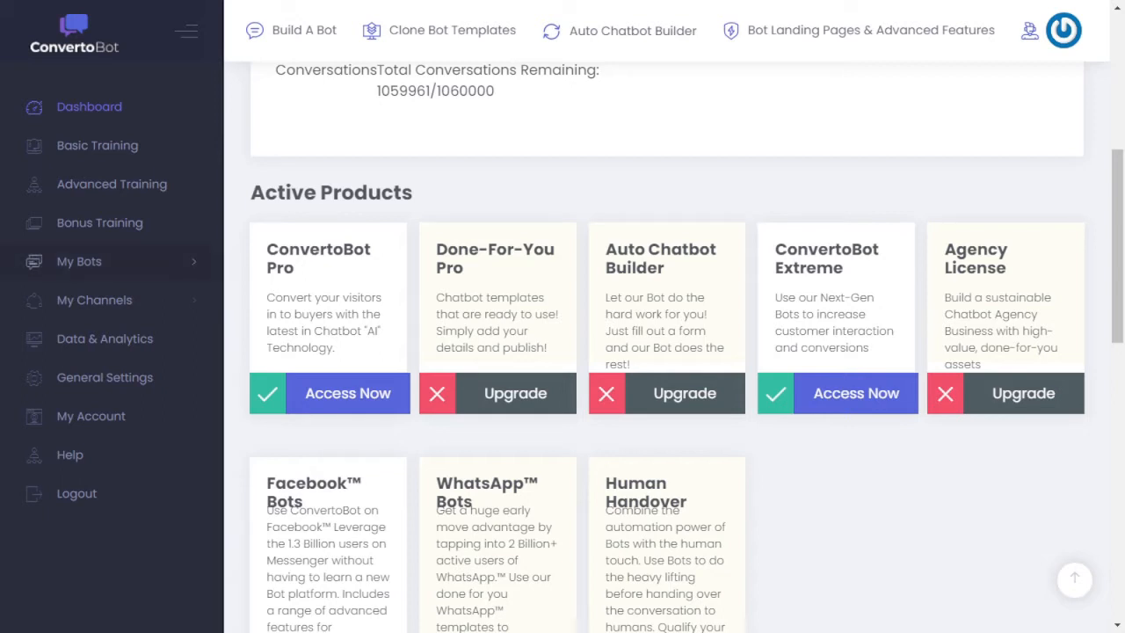
Open the list of website bots and look through the existing bots.
click(79, 261)
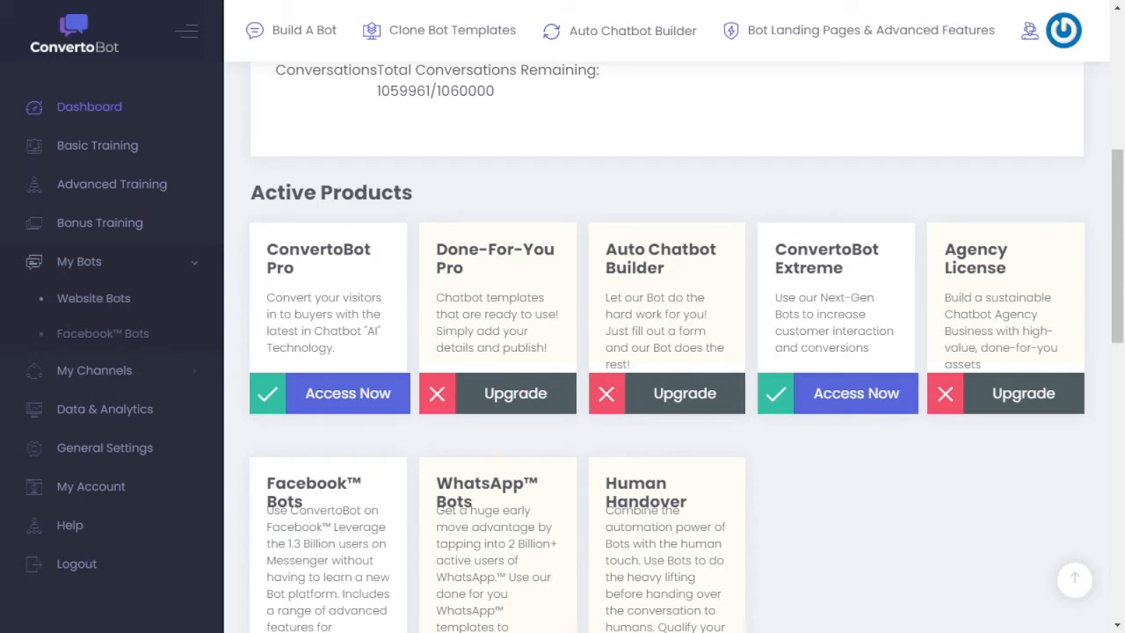
click(93, 299)
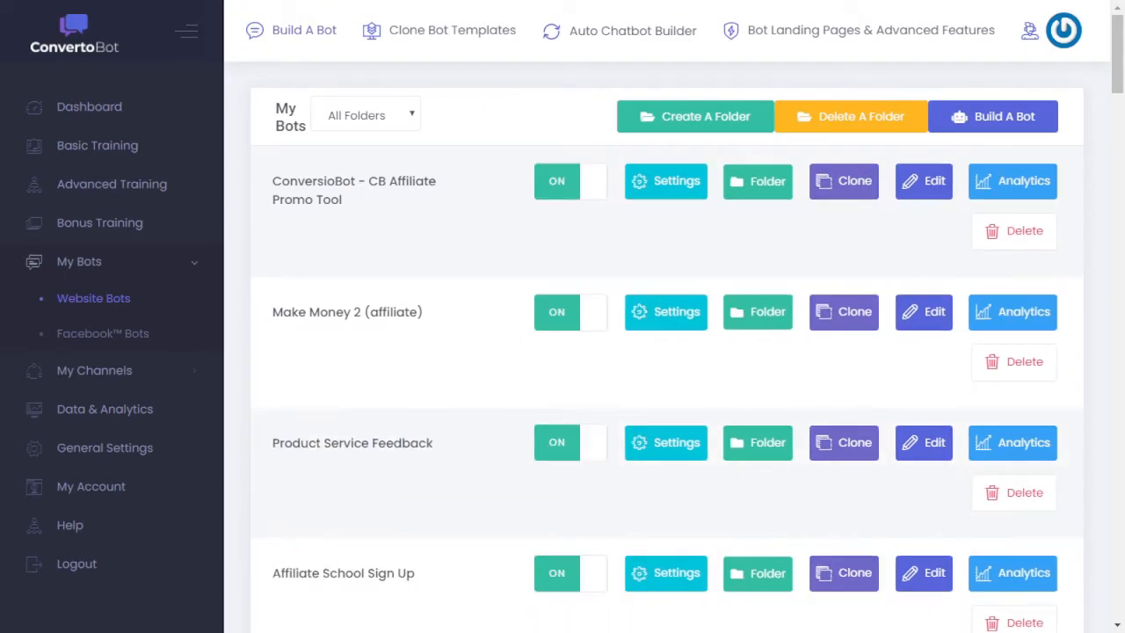
scroll(667, 352, down, 9)
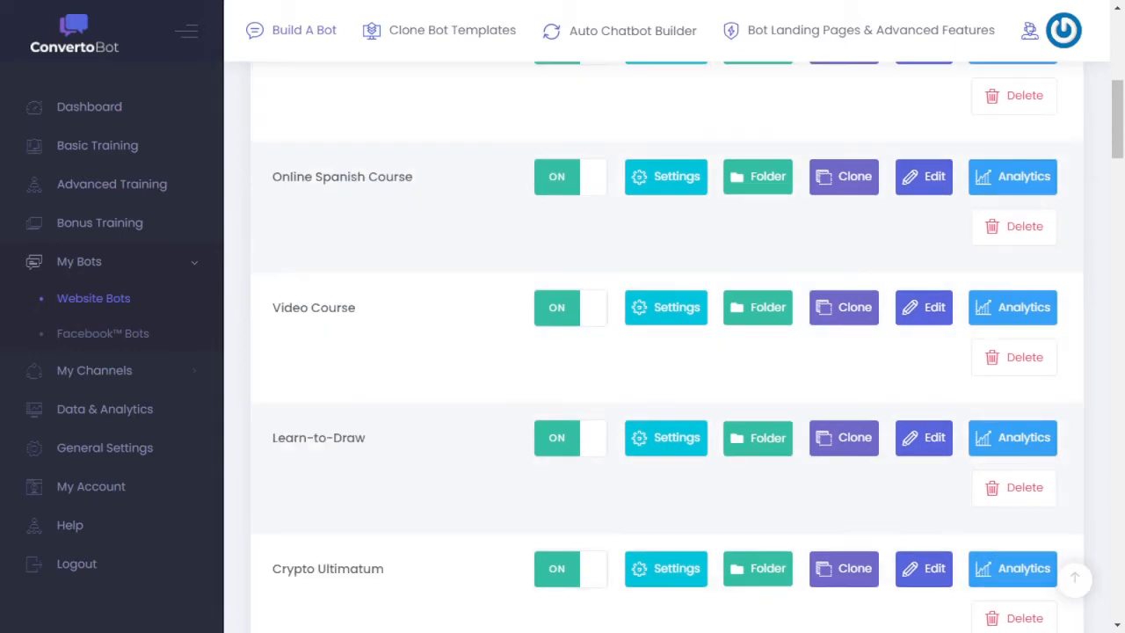
scroll(668, 352, down, 2)
scroll(668, 351, up, 4)
scroll(668, 351, down, 14)
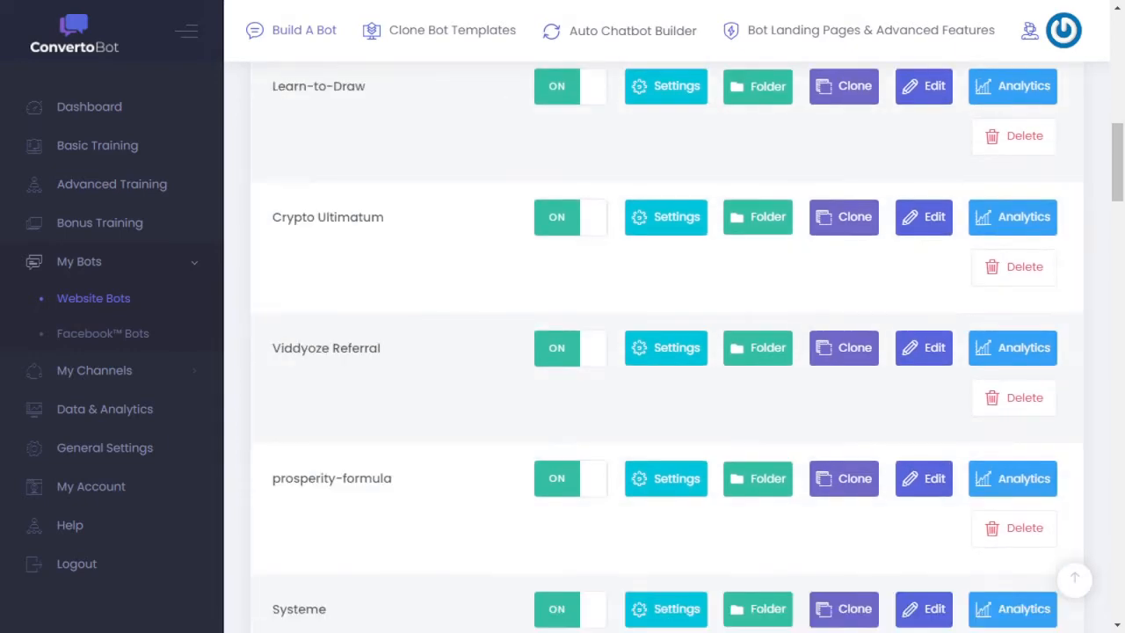
scroll(668, 352, down, 9)
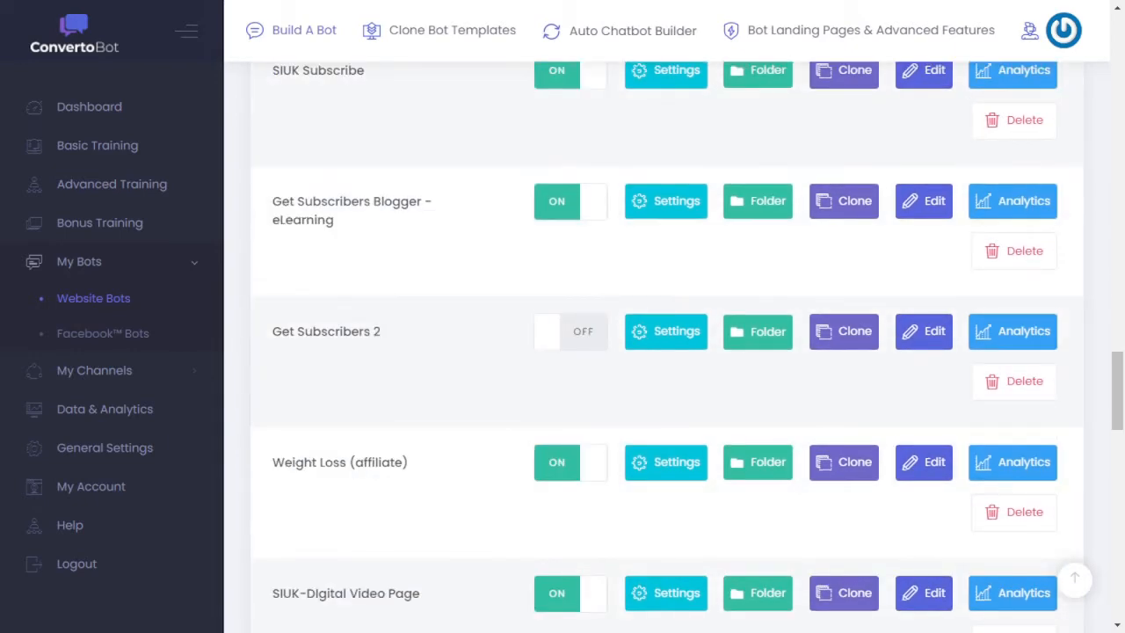
scroll(668, 351, up, 20)
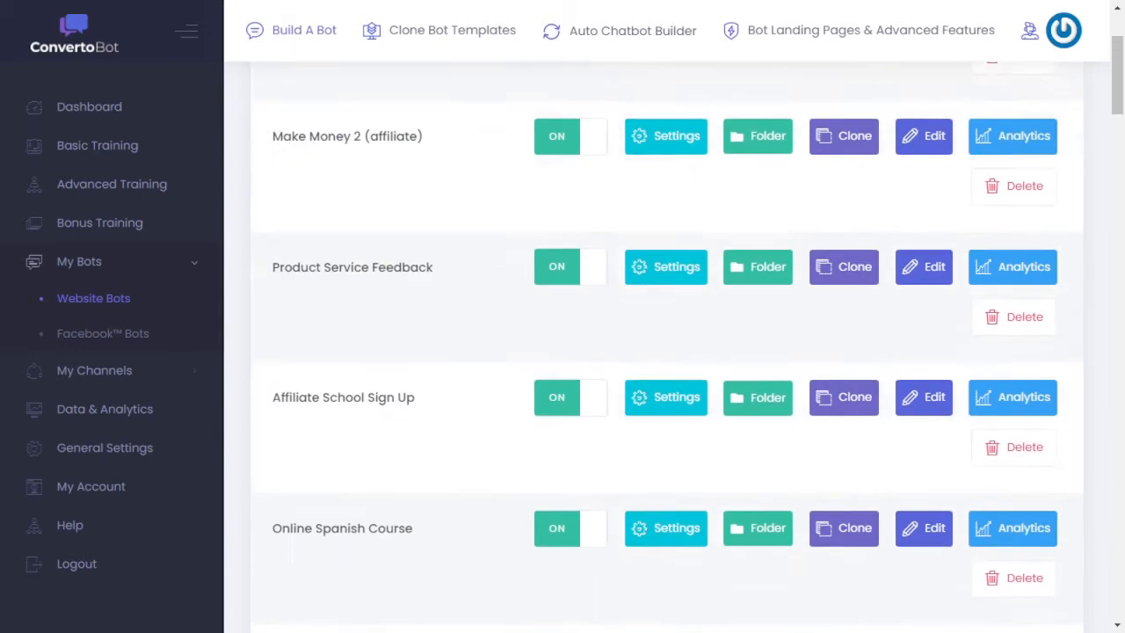
scroll(668, 352, up, 3)
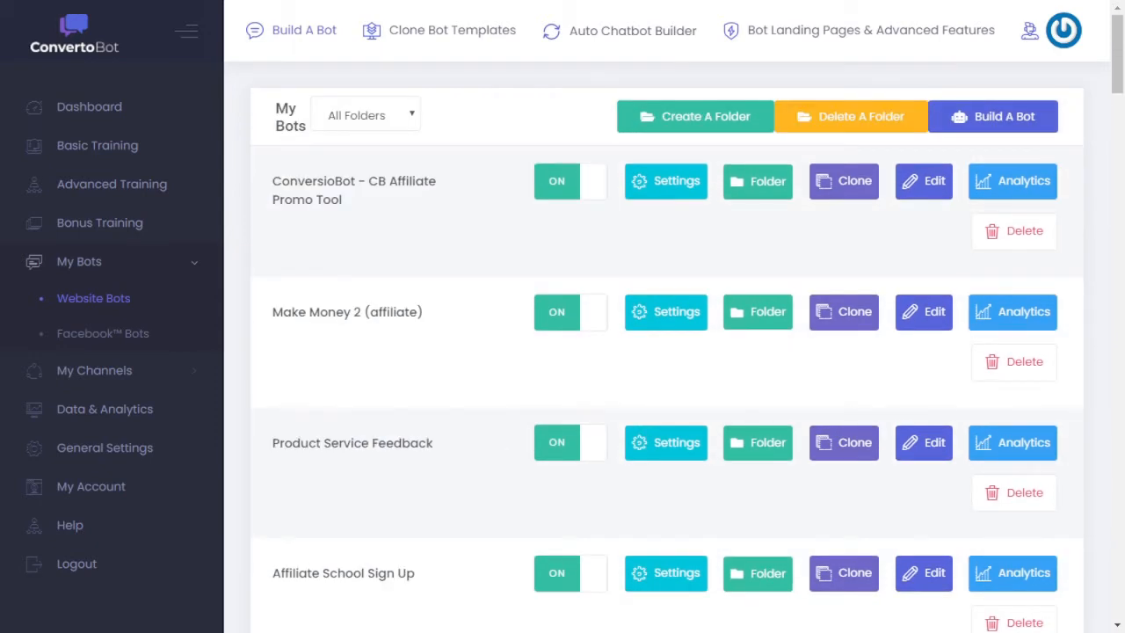
Create a new website bot named "test" in a new folder named "test".
click(993, 116)
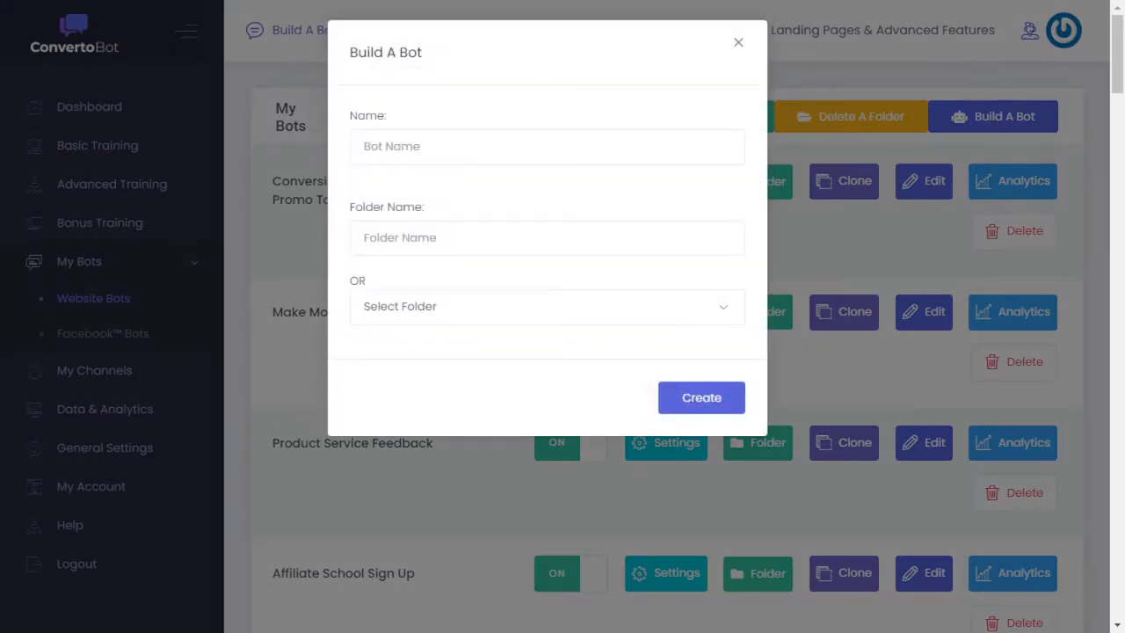
click(546, 147)
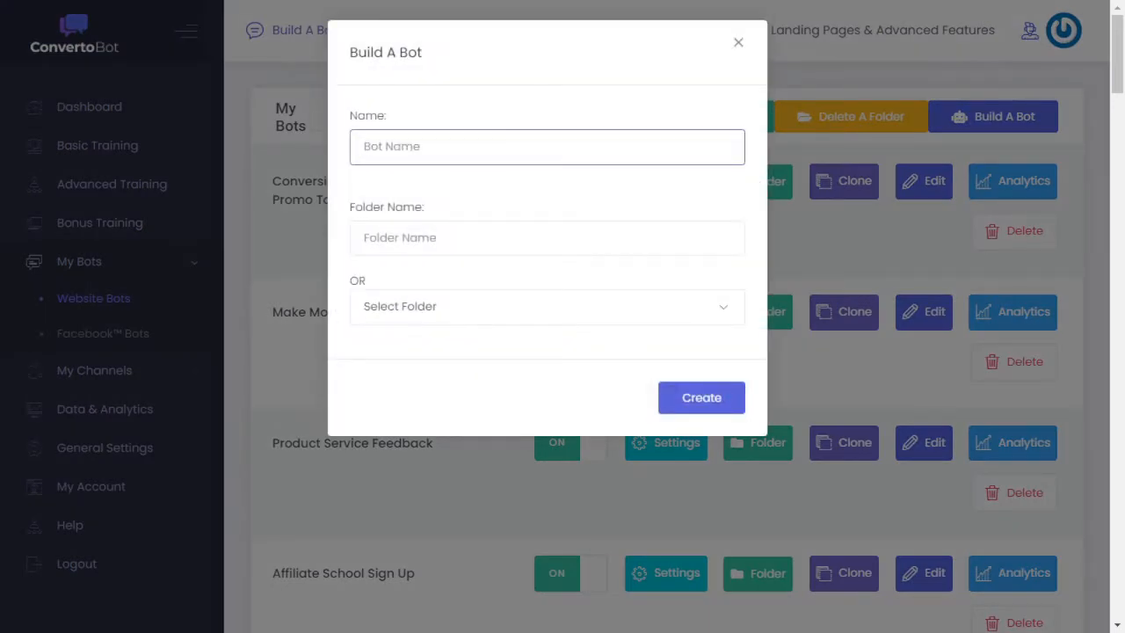
text(test)
key(Tab)
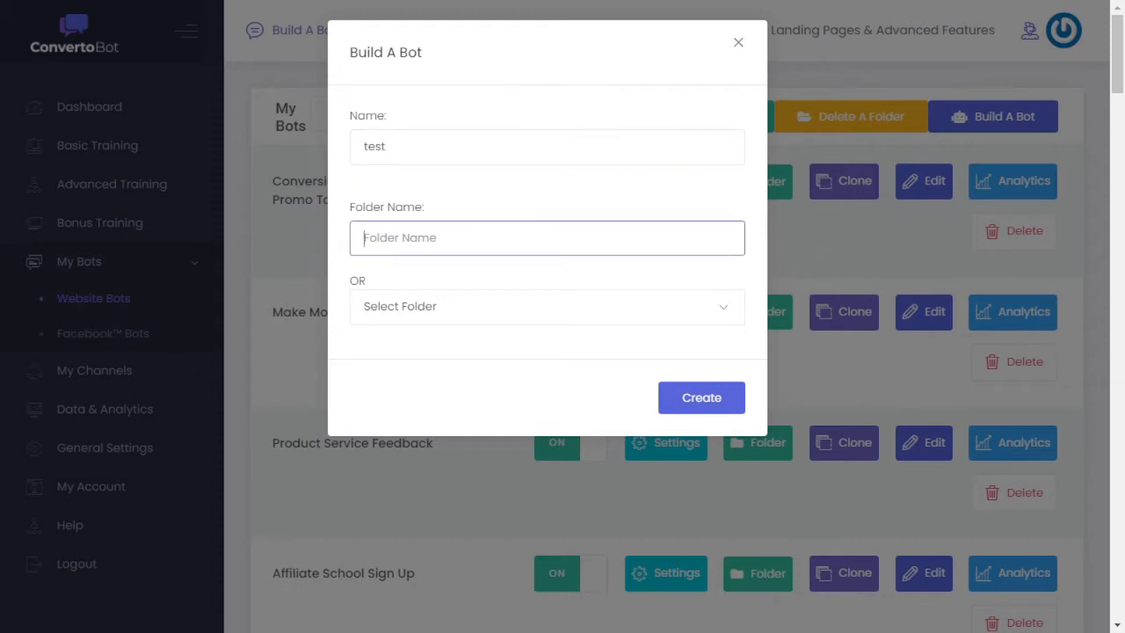
text(test)
click(701, 399)
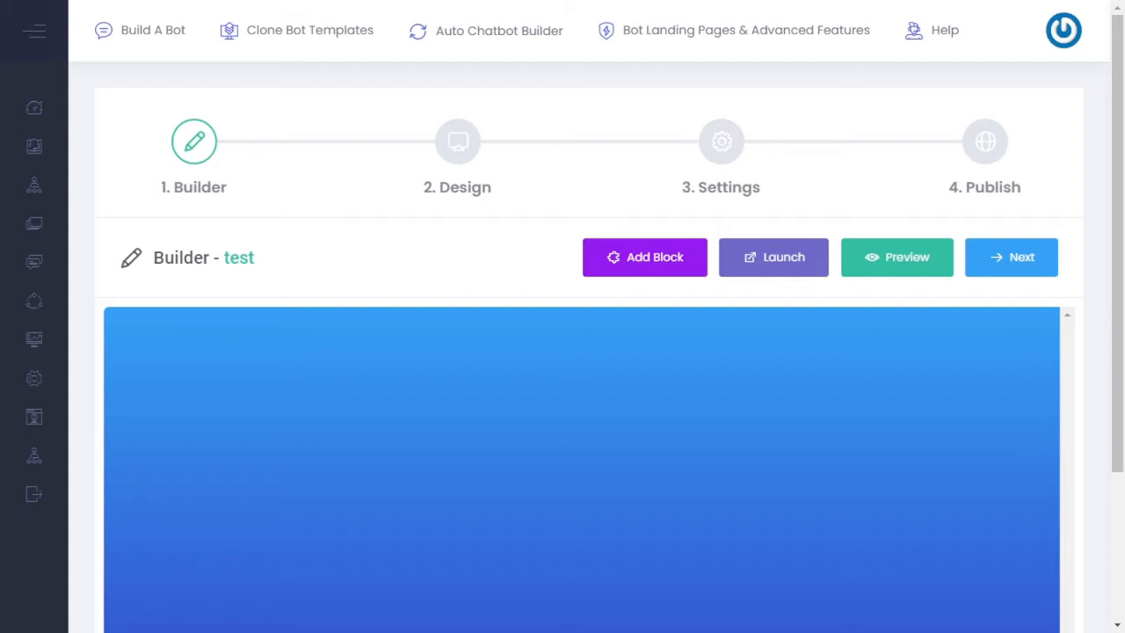
Add a first block to the test bot's builder canvas.
scroll(580, 352, down, 2)
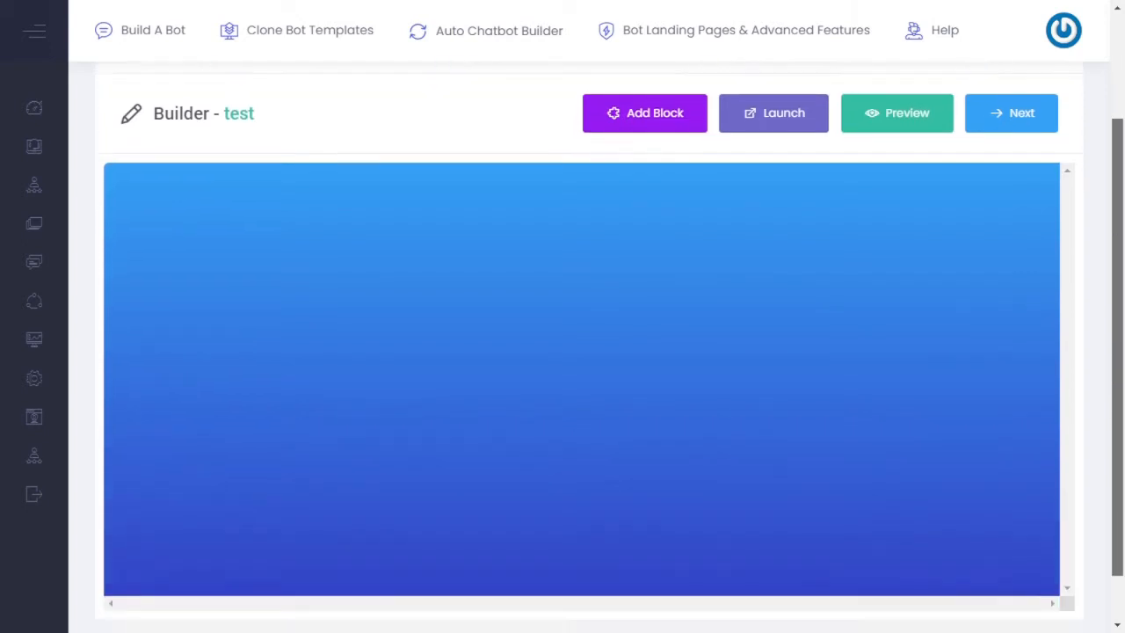
scroll(581, 351, up, 1)
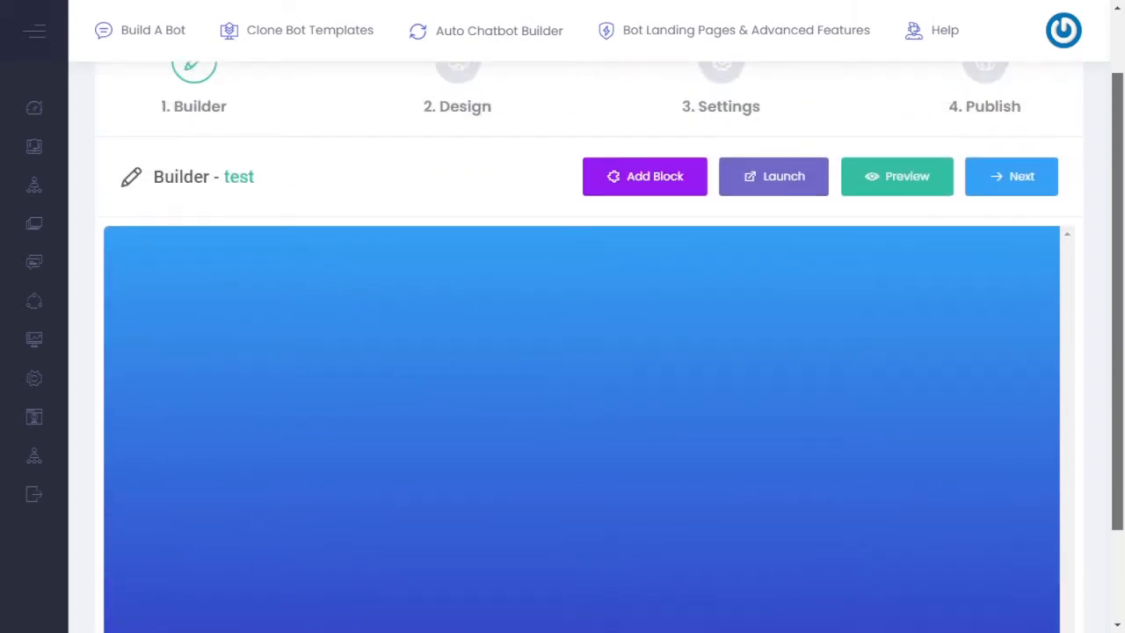
click(590, 176)
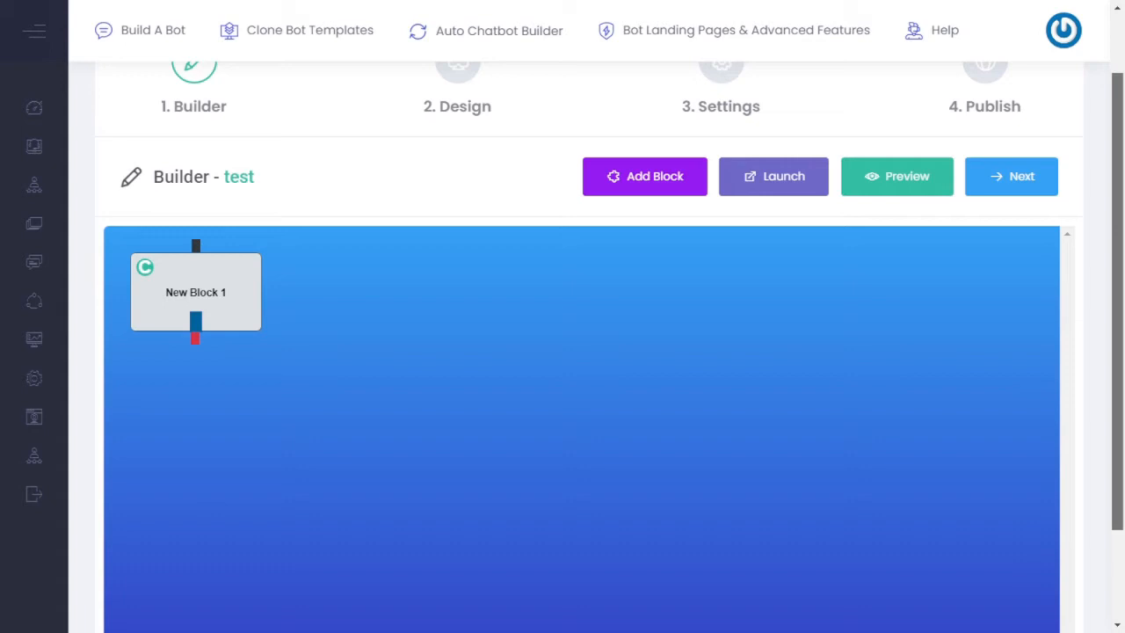
Replace the new block's default bot message with "Hi There!" and set that message's delay to 1.
double_click(196, 291)
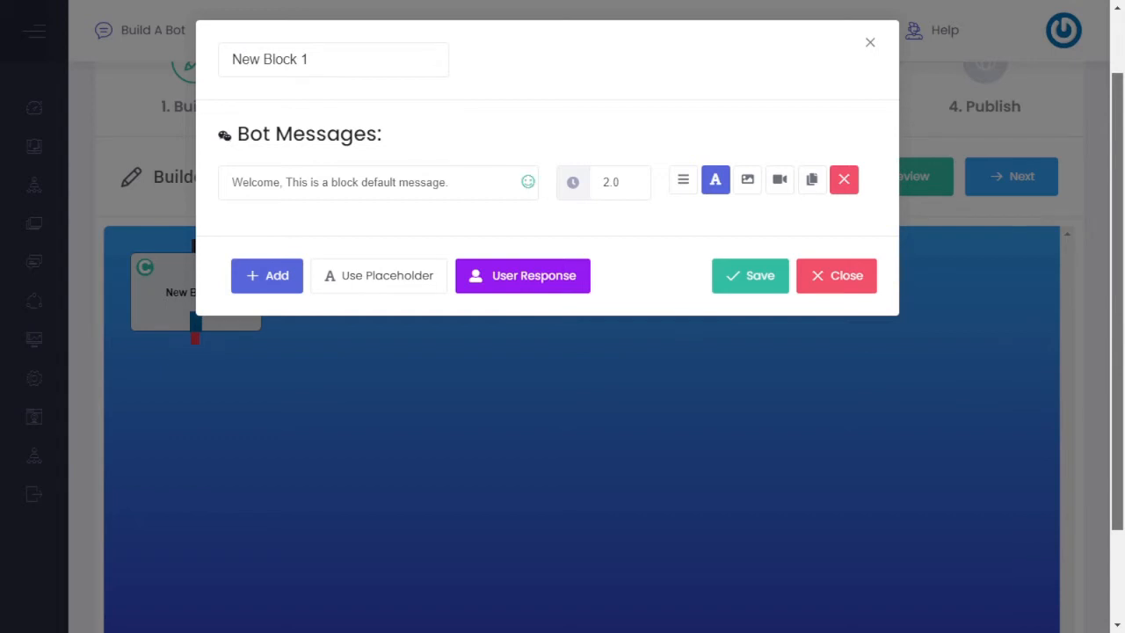
click(455, 183)
key(BackSpace)
key(BackSpace)
key(BackSpace)
key(BackSpace)
key(BackSpace)
key(BackSpace)
key(BackSpace)
key(BackSpace)
key(BackSpace)
key(BackSpace)
key(BackSpace)
key(BackSpace)
key(BackSpace)
key(BackSpace)
key(BackSpace)
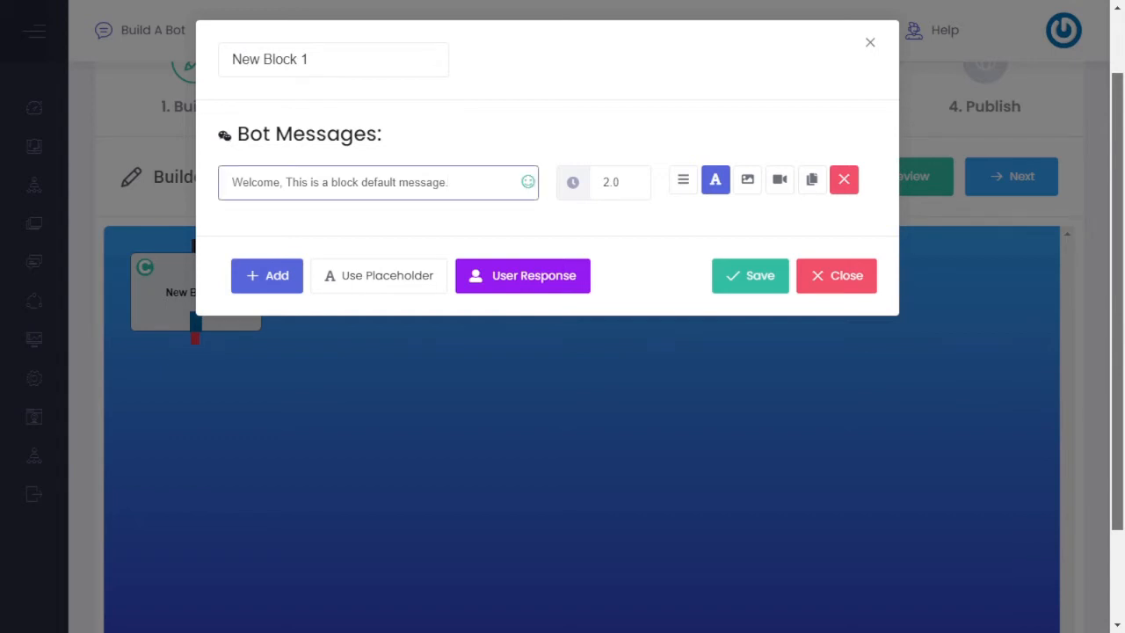
key(BackSpace)
key(BackSpace)
key(BackSpace)
key(BackSpace)
key(BackSpace)
key(BackSpace)
key(BackSpace)
key(BackSpace)
key(BackSpace)
key(BackSpace)
key(BackSpace)
key(BackSpace)
key(BackSpace)
key(BackSpace)
key(BackSpace)
key(BackSpace)
key(BackSpace)
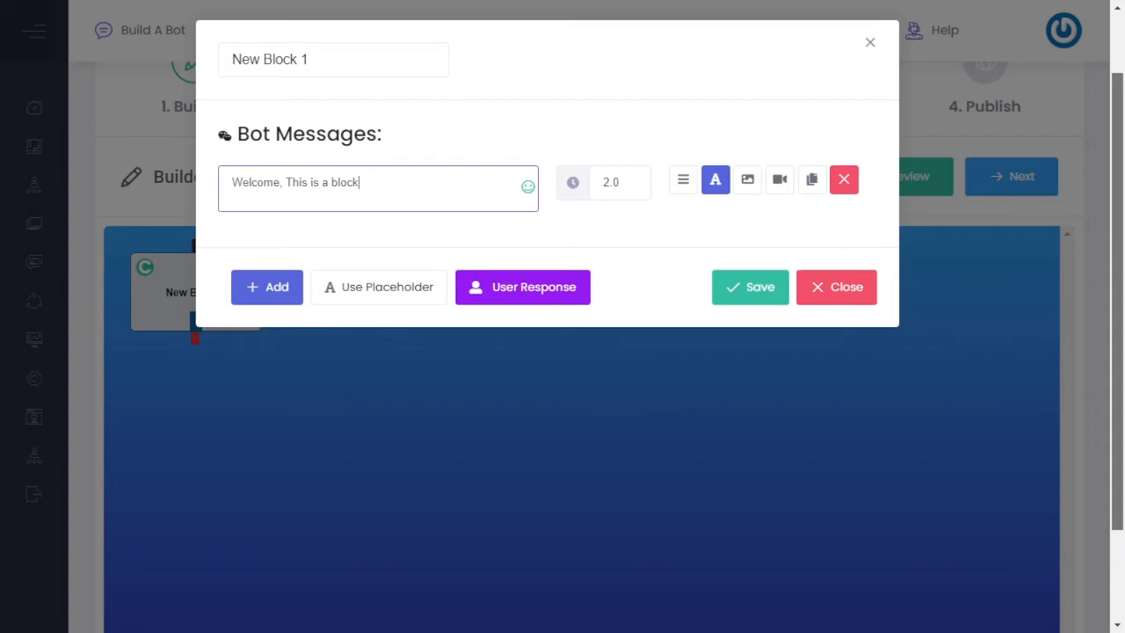
key(BackSpace)
key(BackSpace)
key(BackSpace)
key(BackSpace)
key(BackSpace)
key(BackSpace)
key(BackSpace)
key(BackSpace)
key(BackSpace)
text(Hi There)
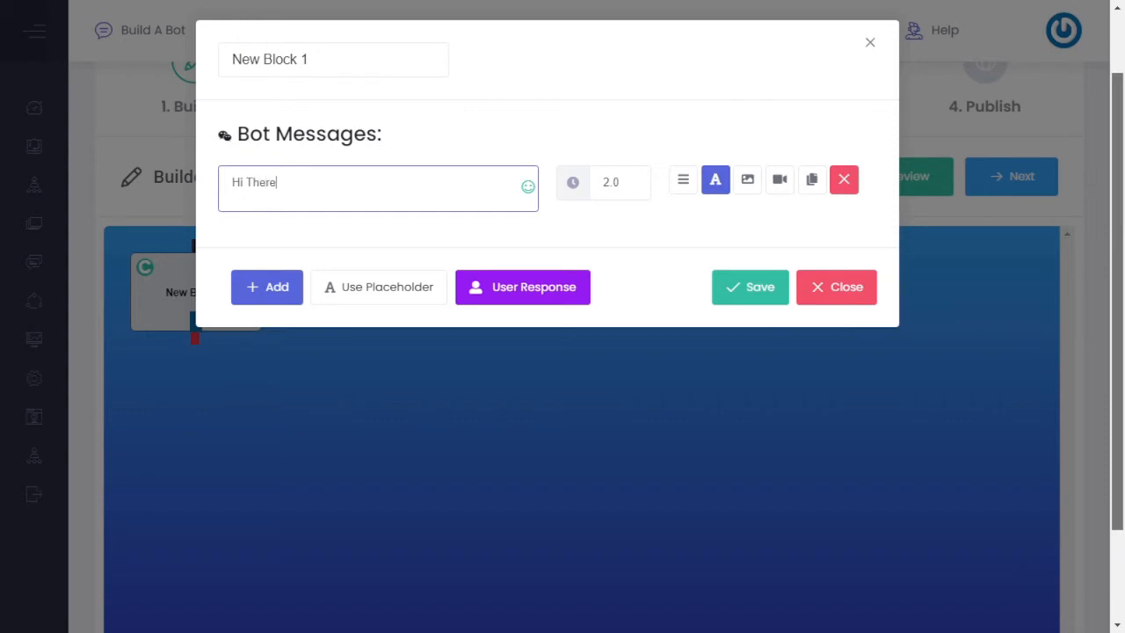
text(!)
click(630, 186)
click(631, 186)
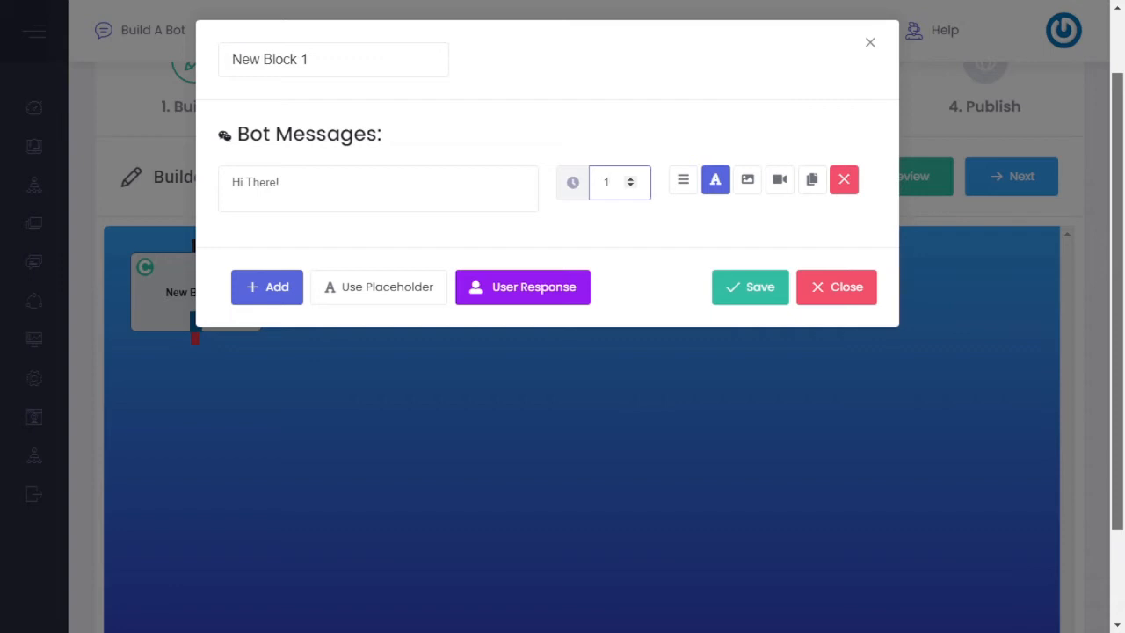
Add a second bot message to the block reading "Thank you for clicking our advert!".
click(780, 179)
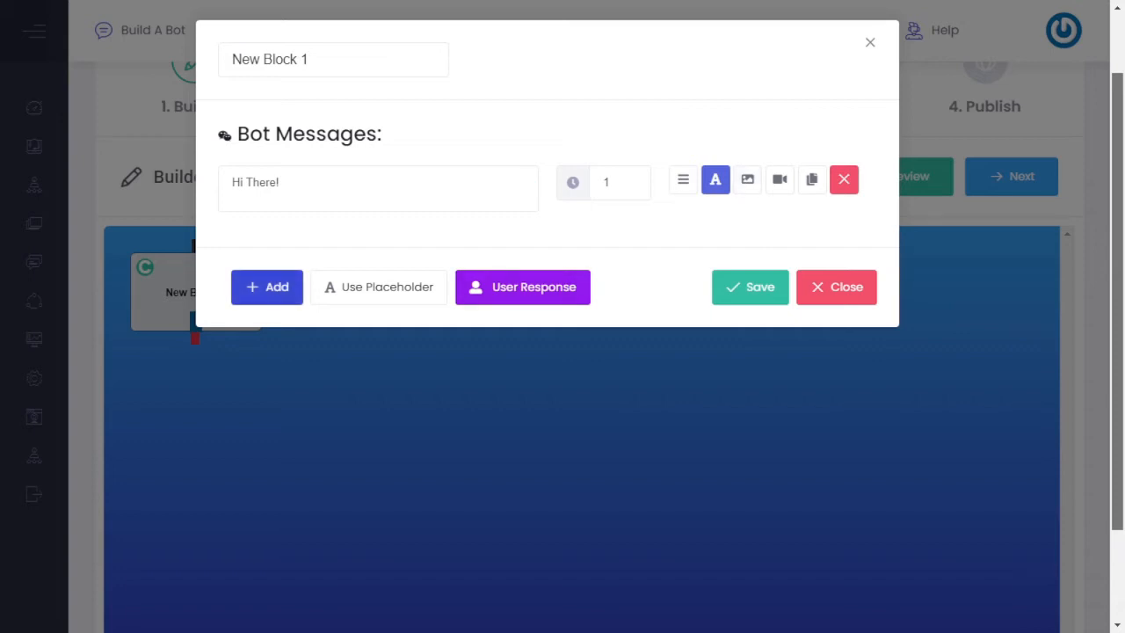
click(266, 286)
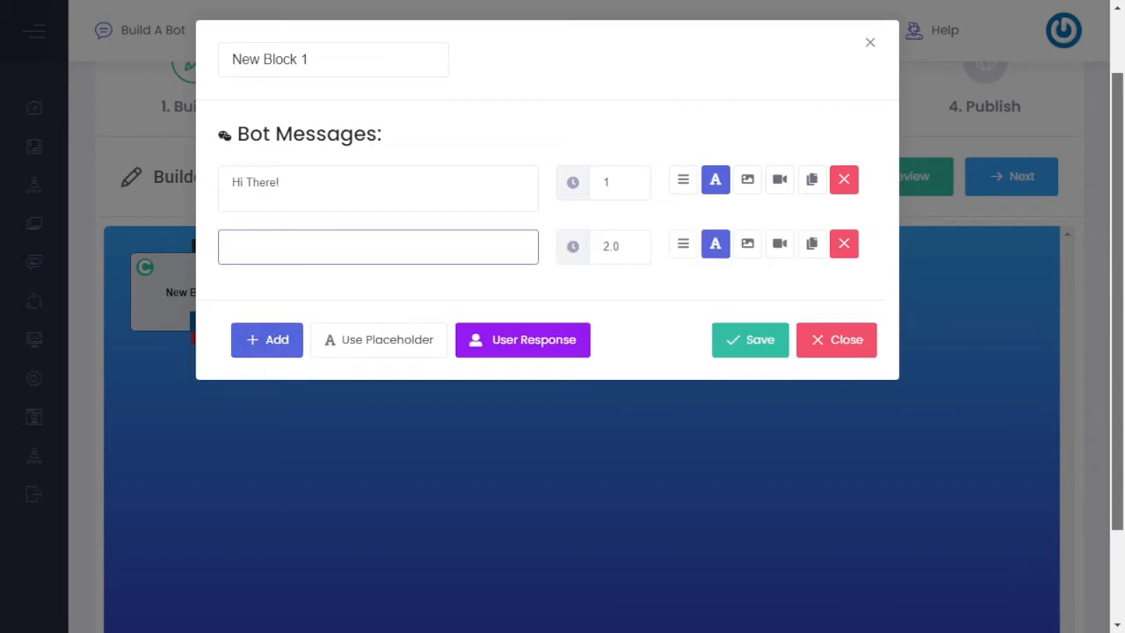
text(Thank )
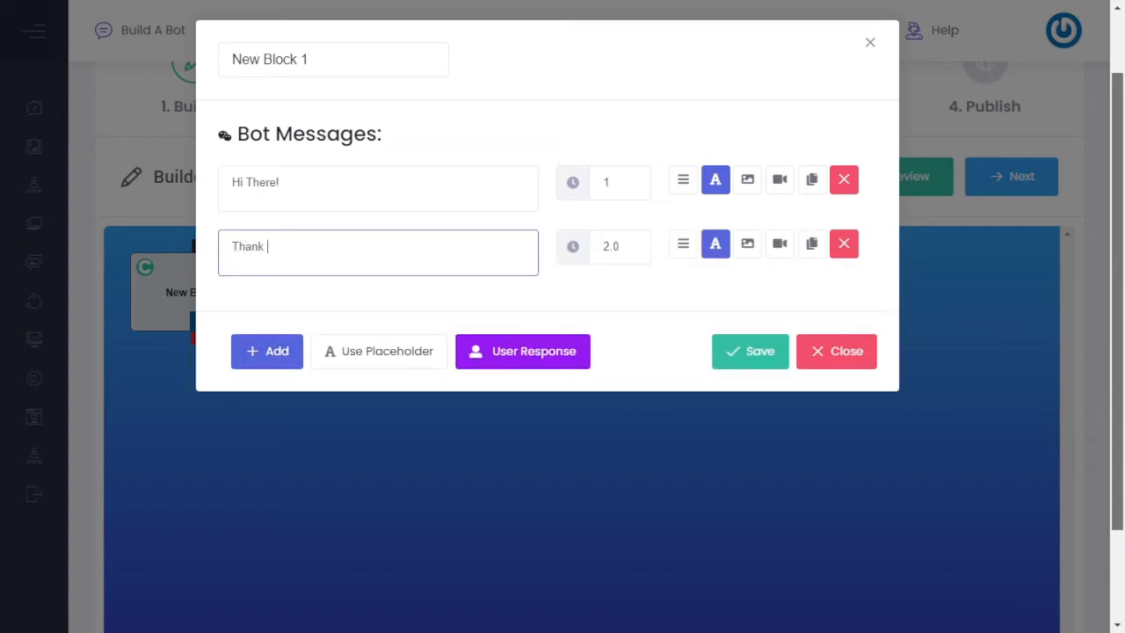
text(you for clicking our advert!)
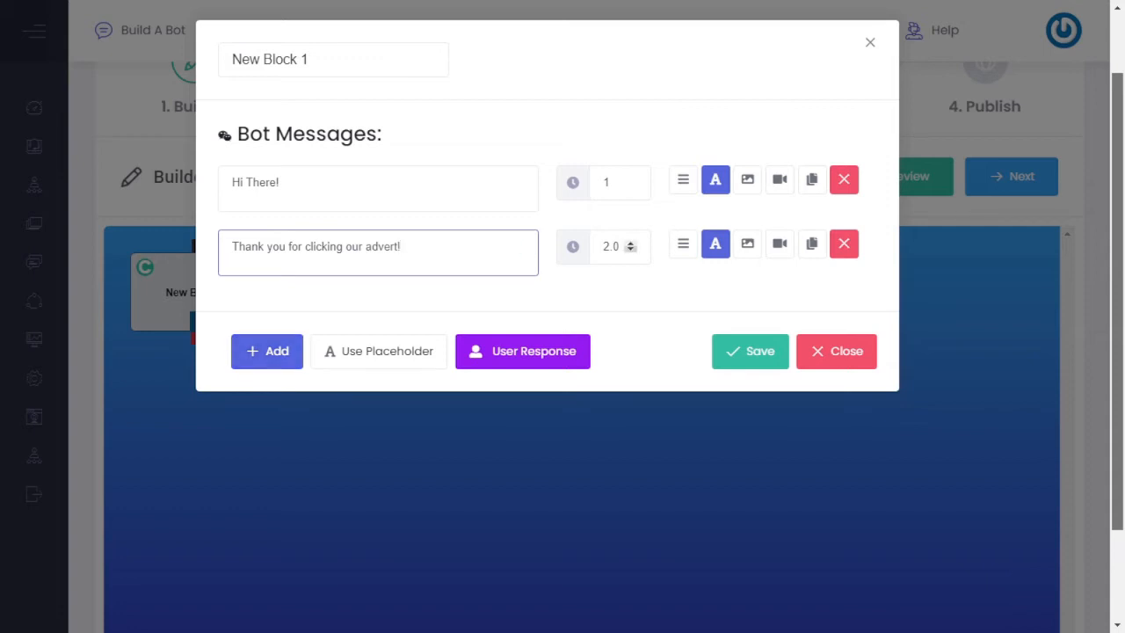
Set the second message's delay to 1.5 and add a third bot message reading "Have you tried losing weight before?".
click(630, 250)
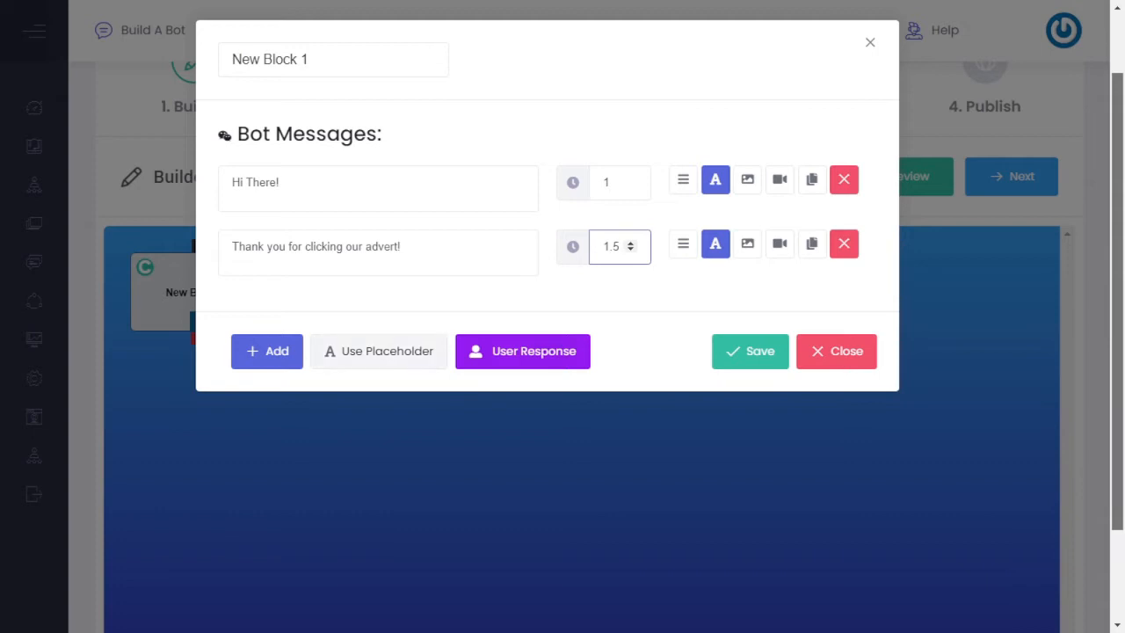
click(268, 351)
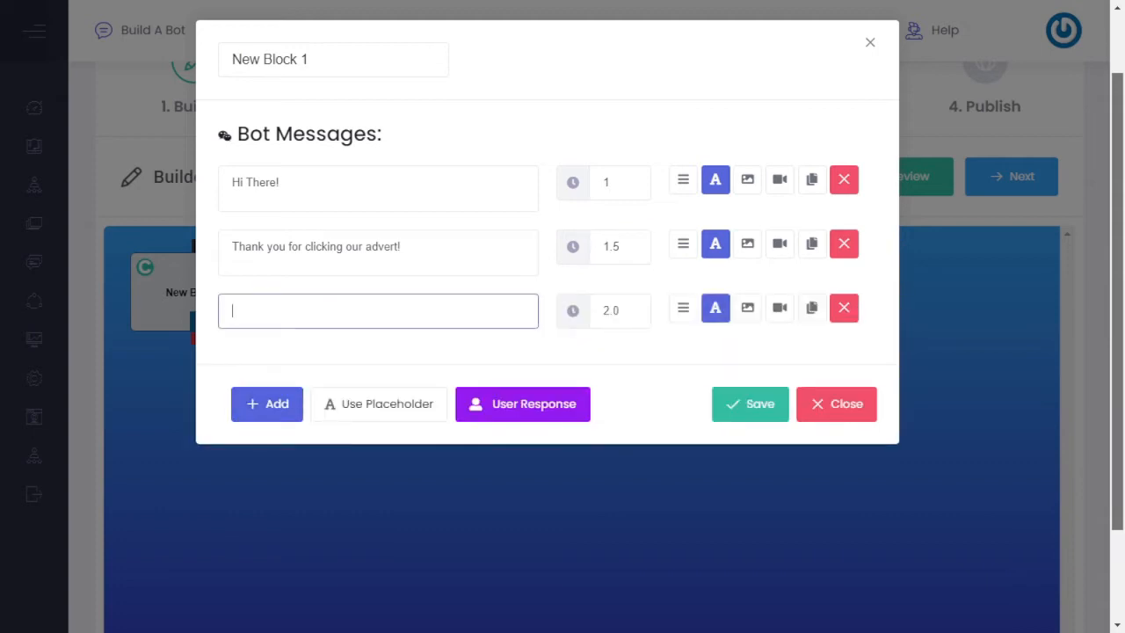
text(Have )
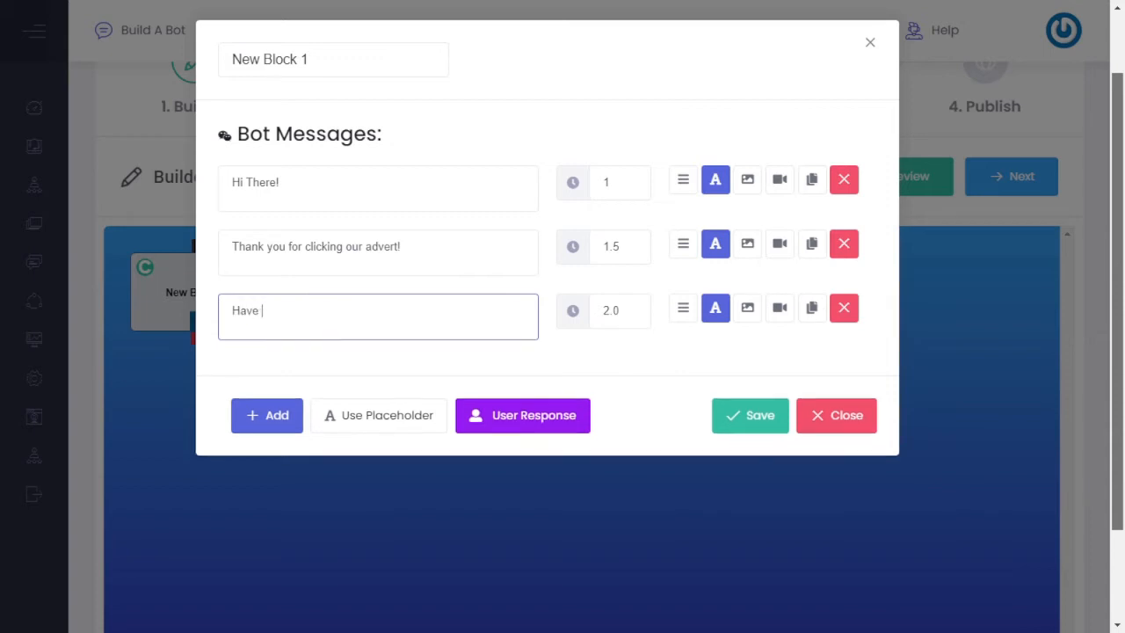
text(you tried losin)
key(BackSpace)
text(g weight bef)
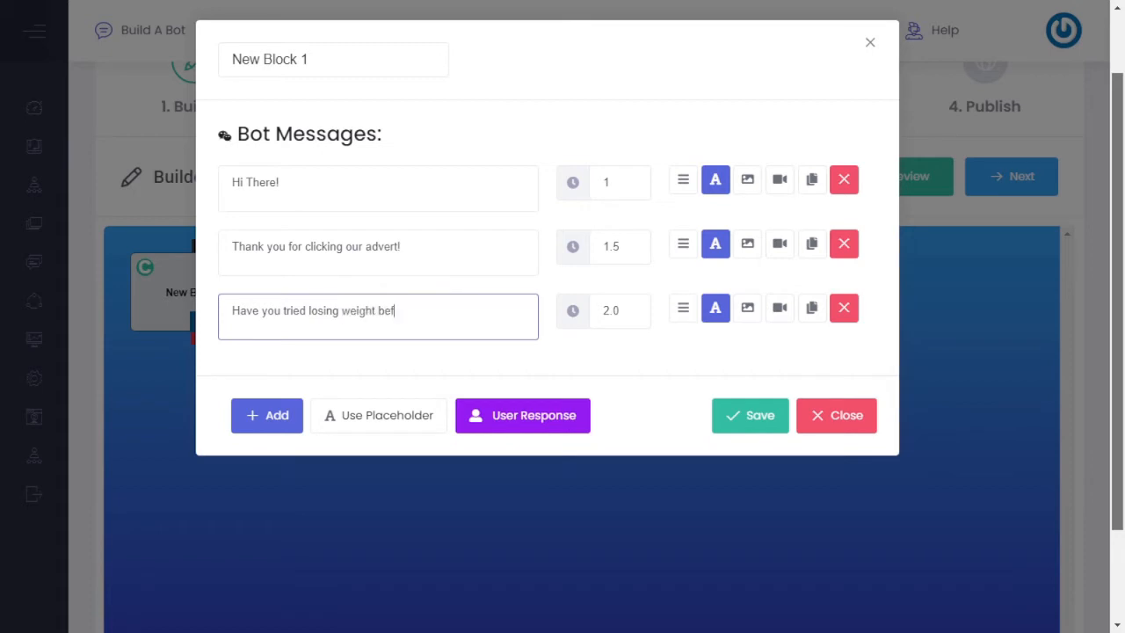
text(ore?)
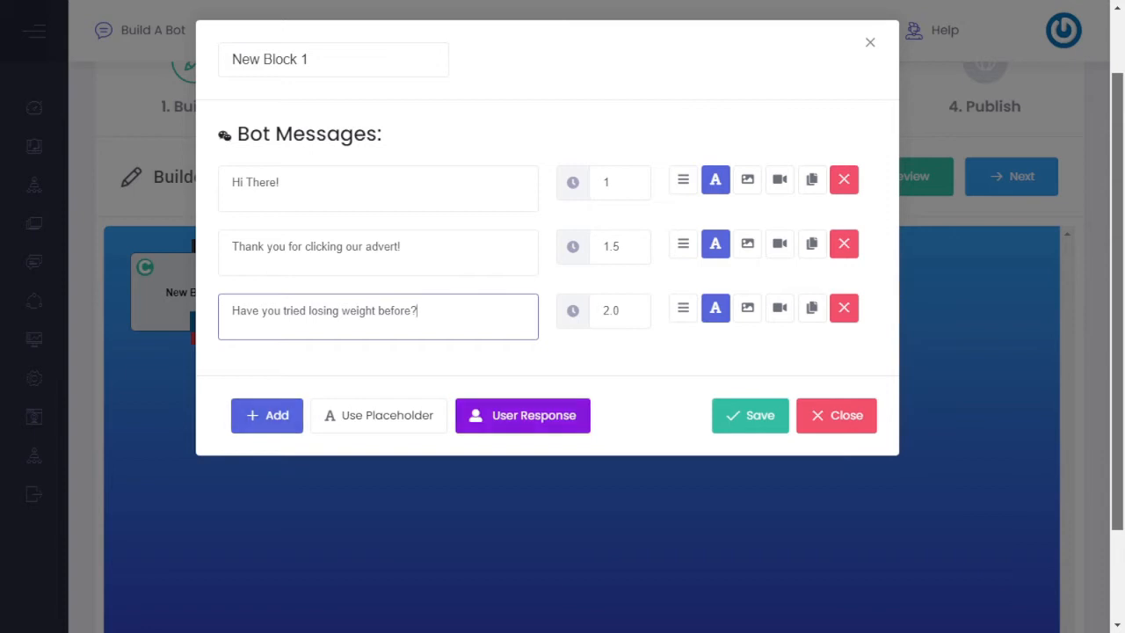
Add a fourth bot message as an image and search GIPHY for "weight loss" as its source.
click(266, 415)
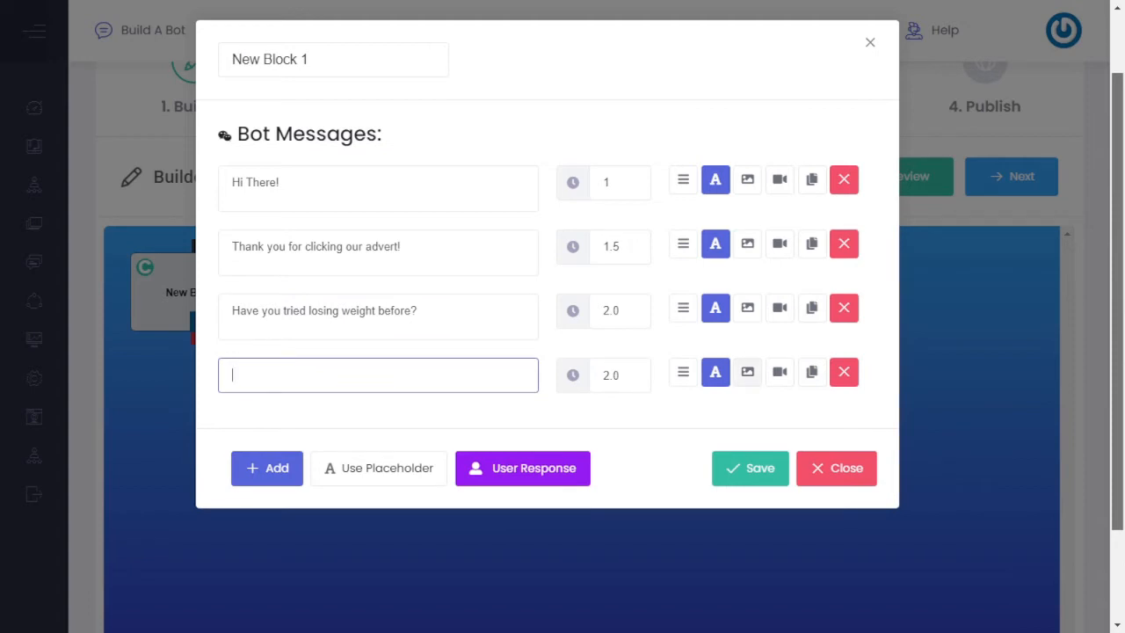
click(747, 372)
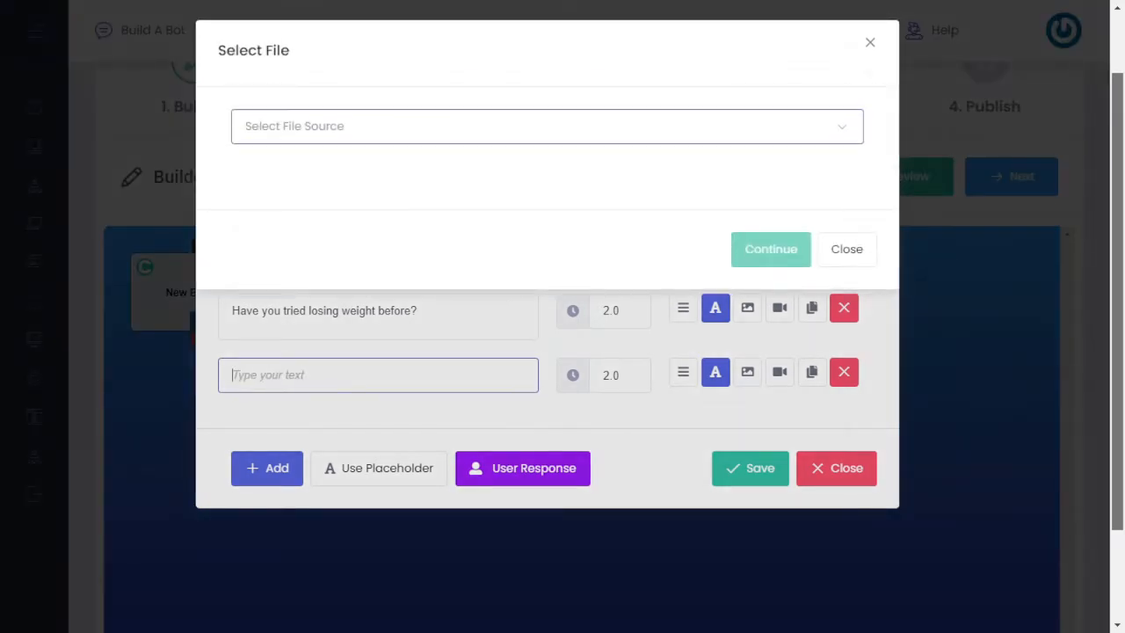
click(547, 126)
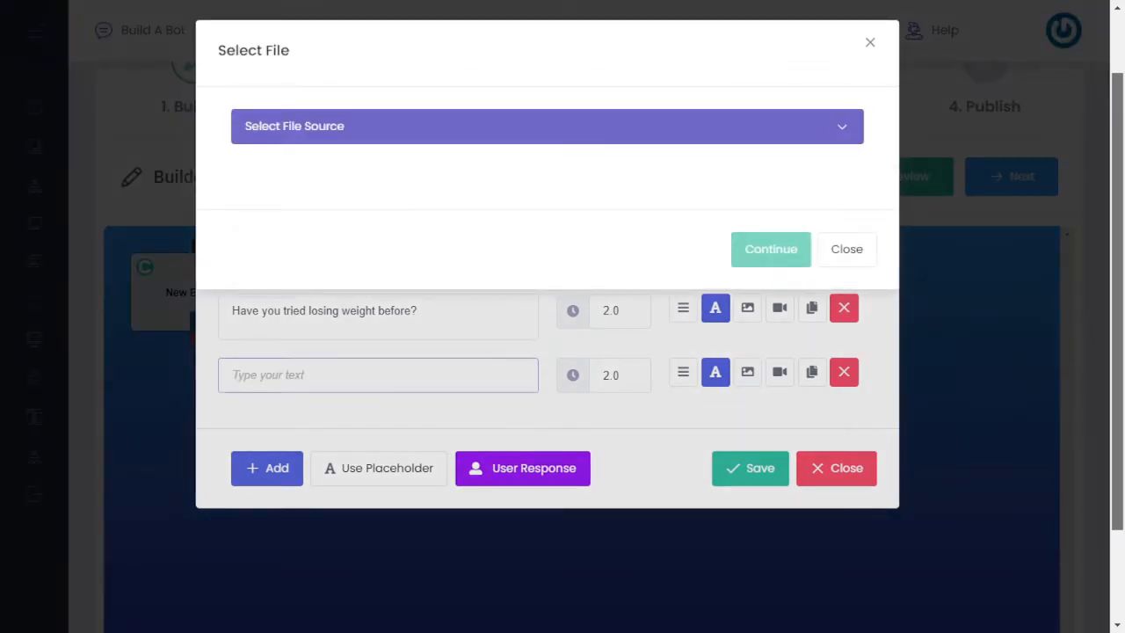
click(547, 324)
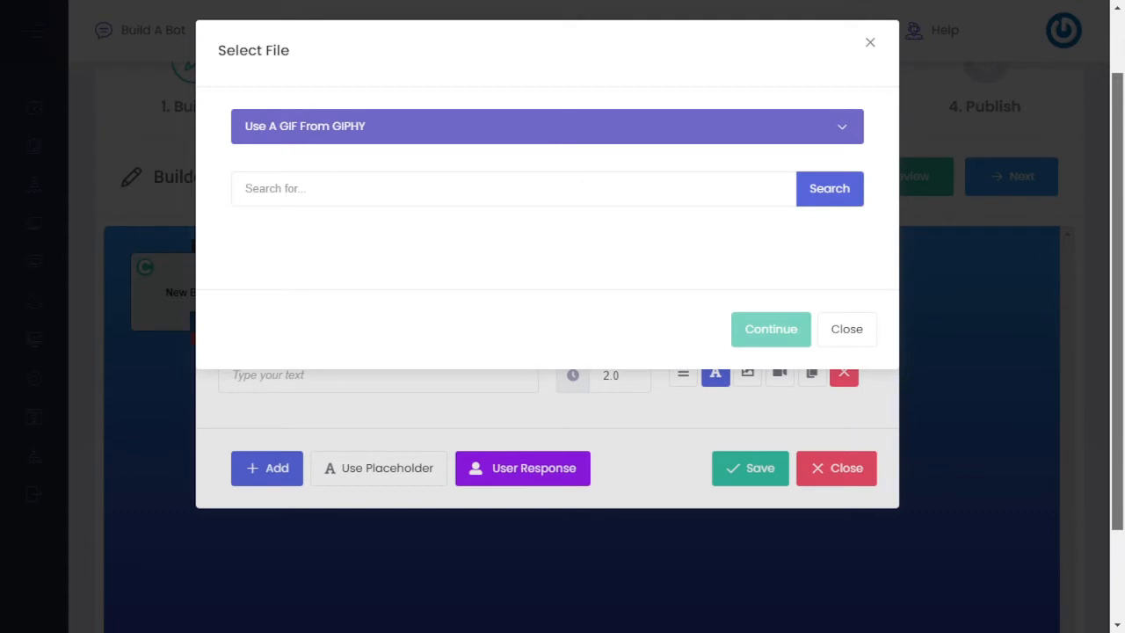
click(581, 187)
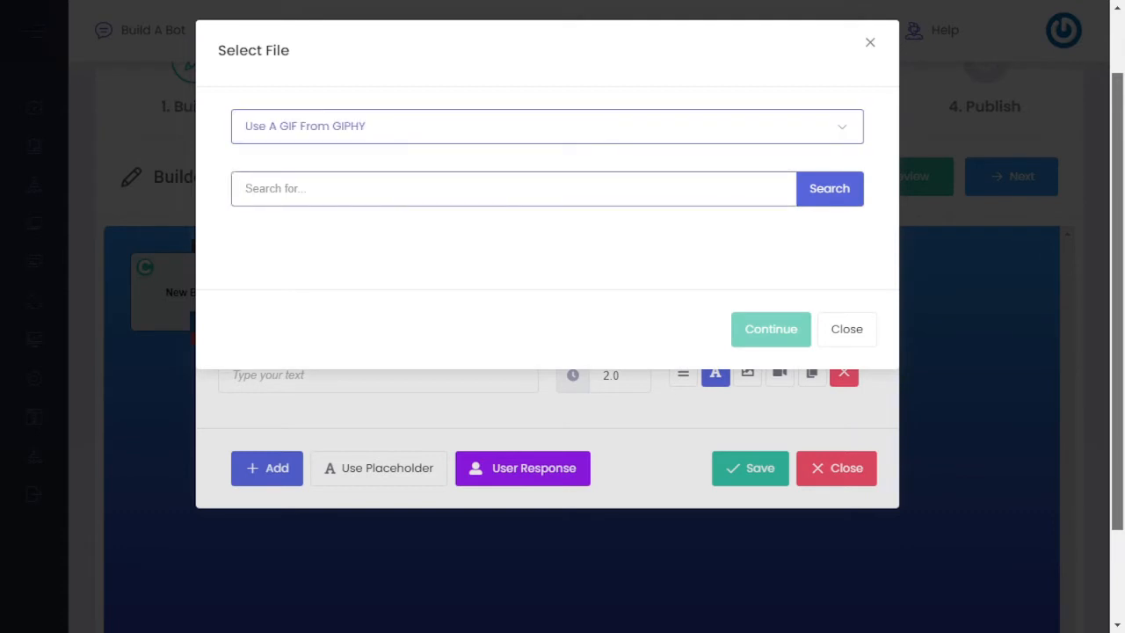
text(weight loss)
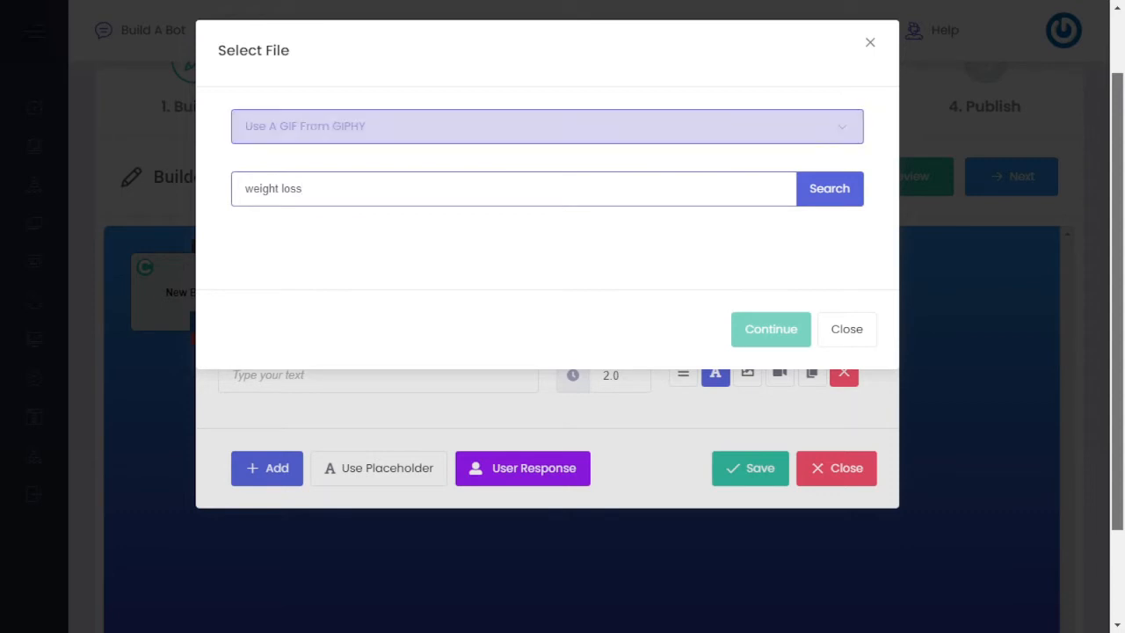
key(Return)
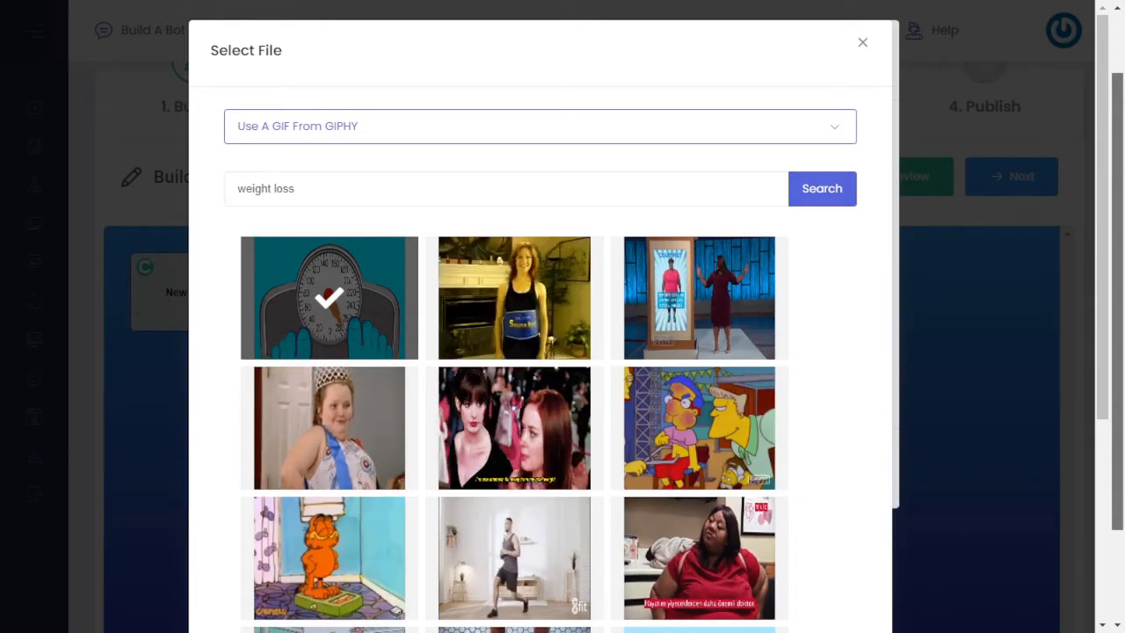
Use the GIF of Garfield standing on a scale as the fourth bot message.
click(329, 558)
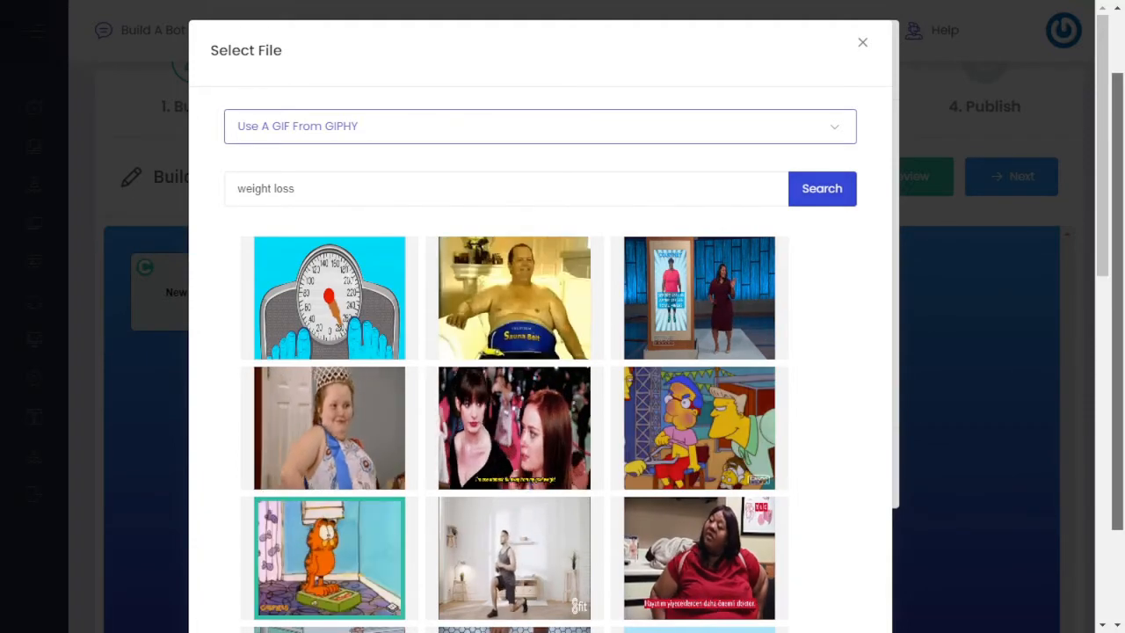
scroll(540, 352, down, 10)
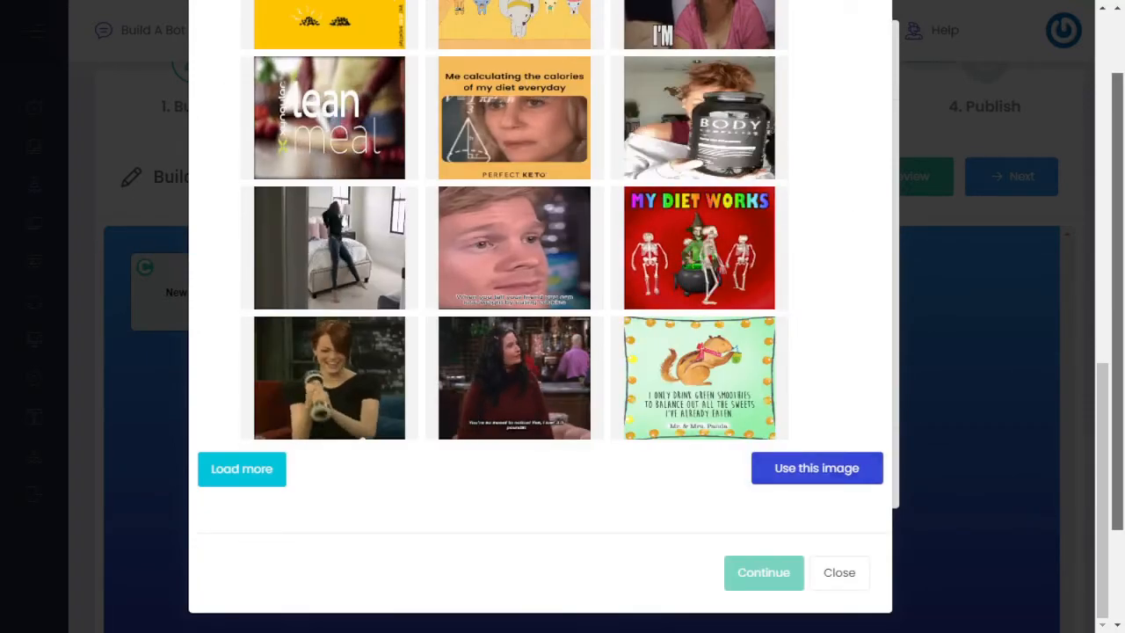
click(818, 468)
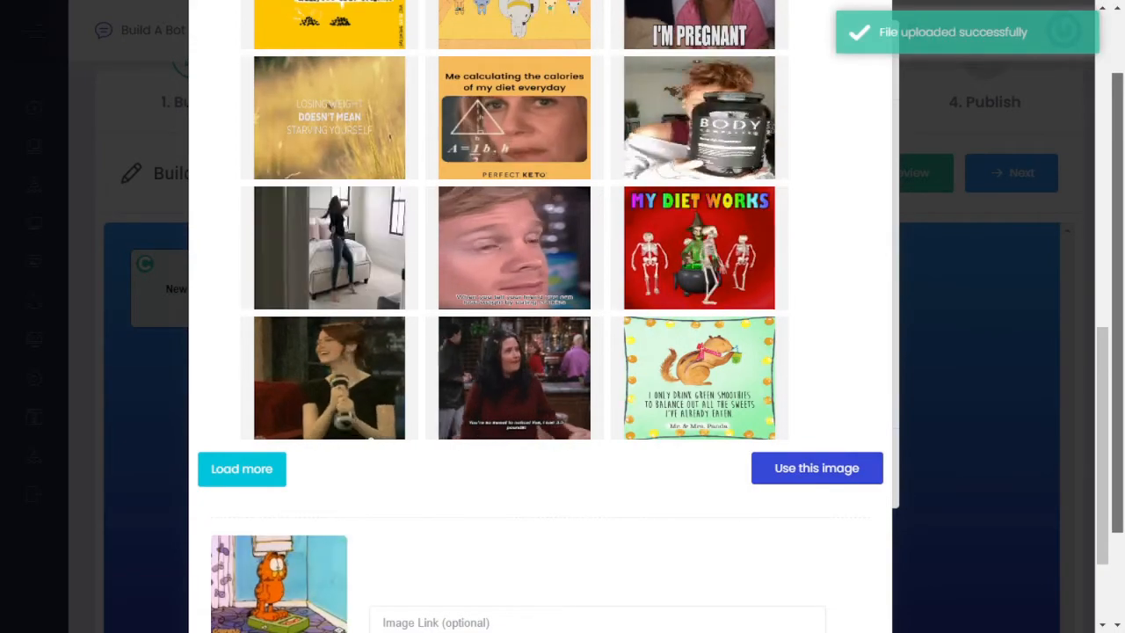
scroll(541, 351, down, 2)
click(764, 573)
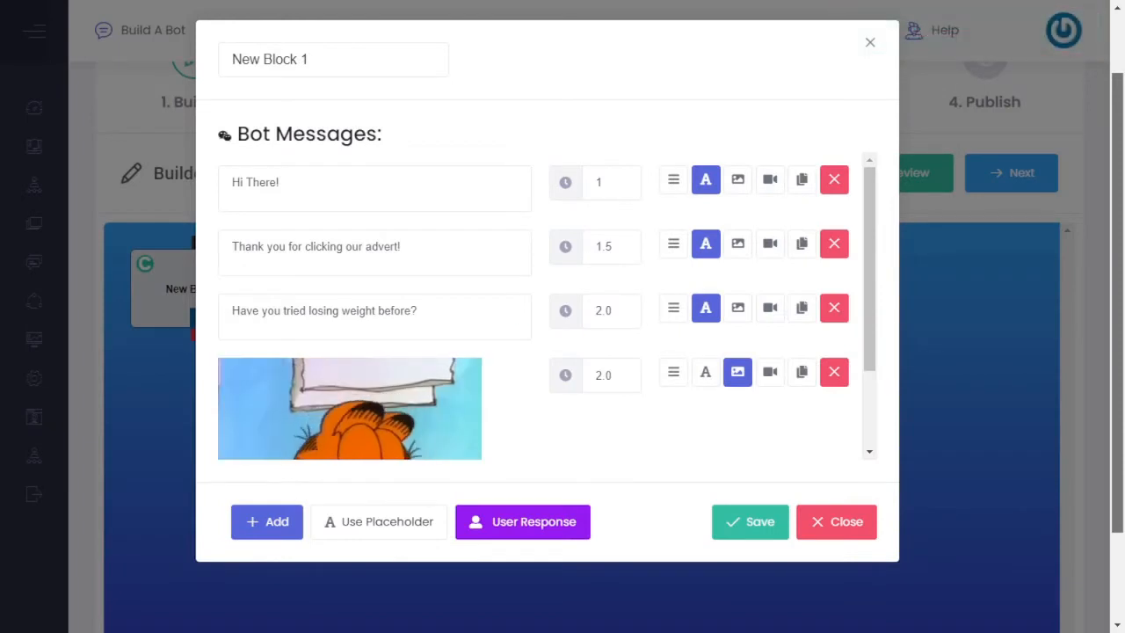
scroll(536, 308, down, 1)
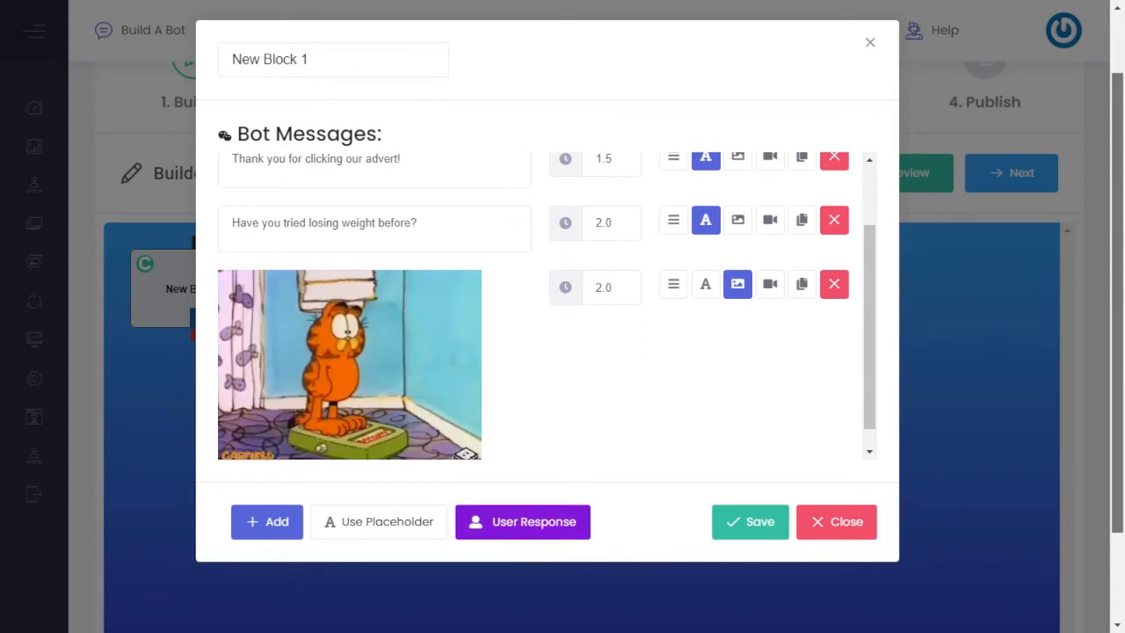
Add a user response to the block with the input type set to Buttons.
click(583, 521)
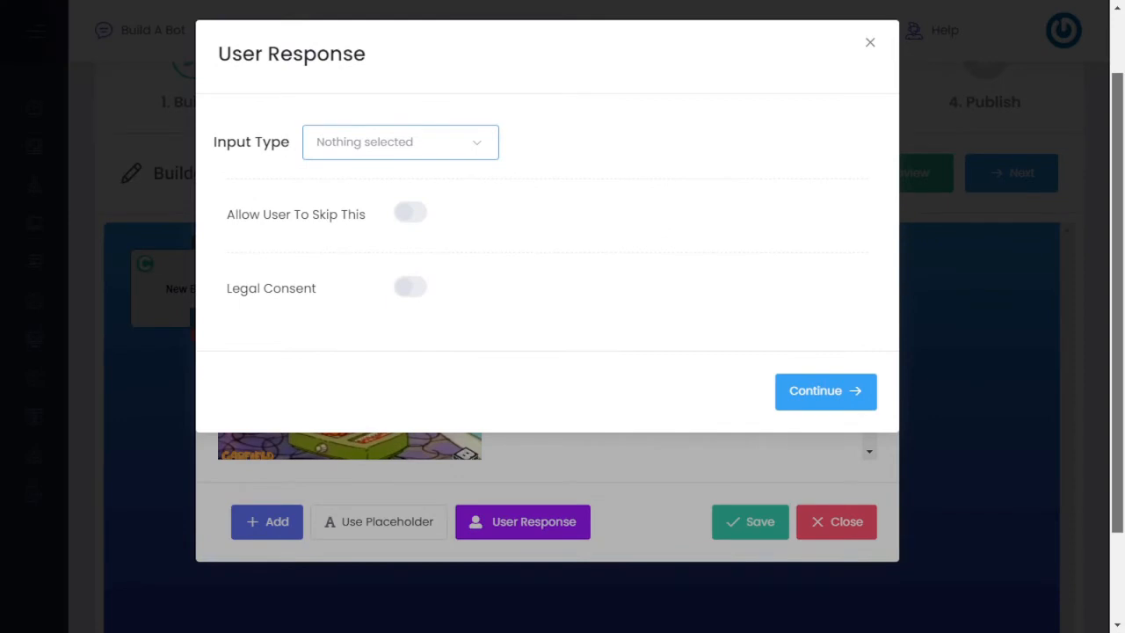
click(401, 143)
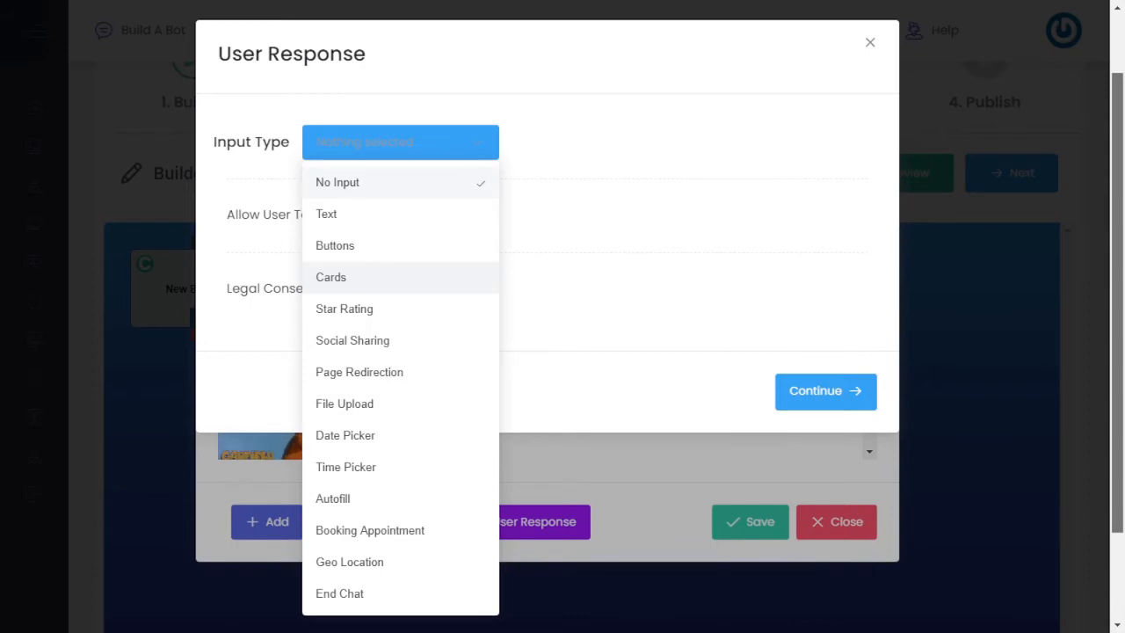
key(Down)
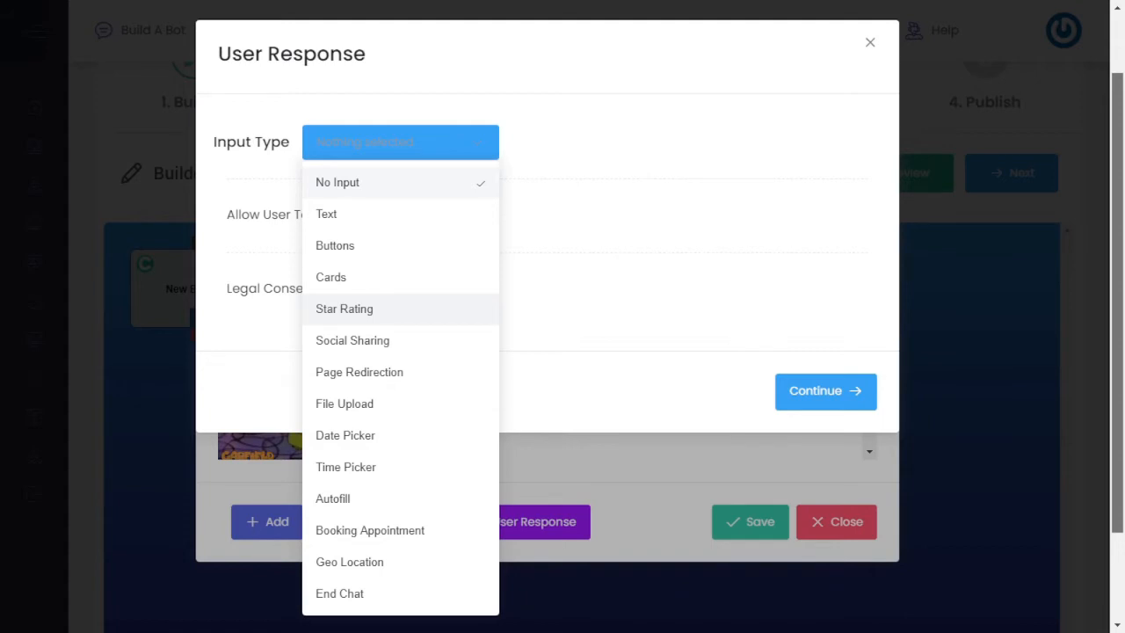
key(Down)
key(Down)
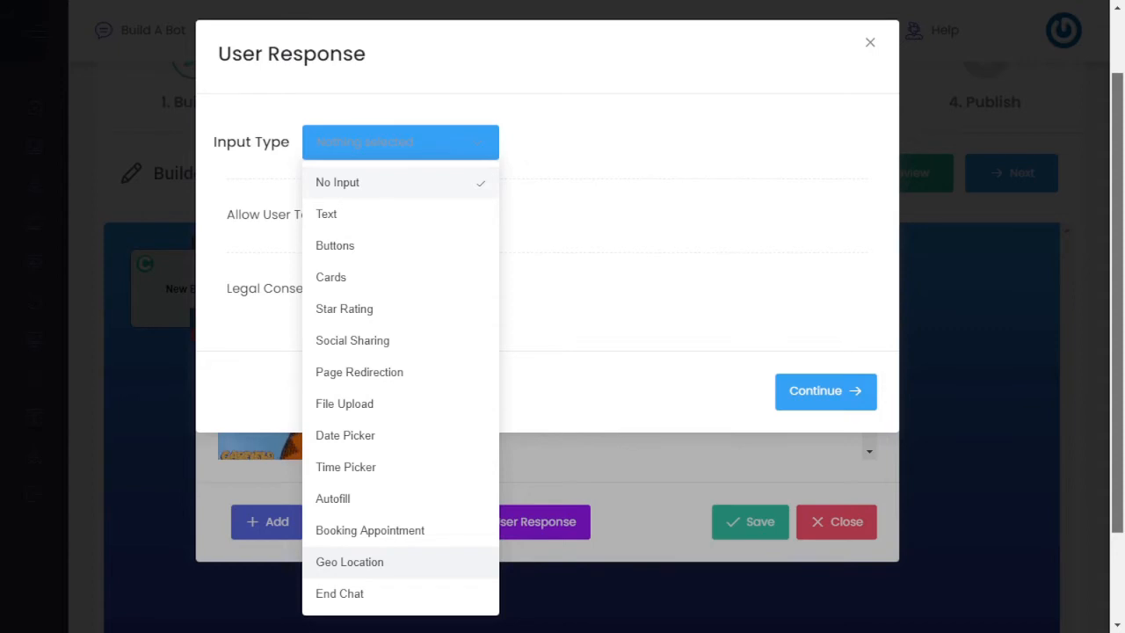
click(352, 245)
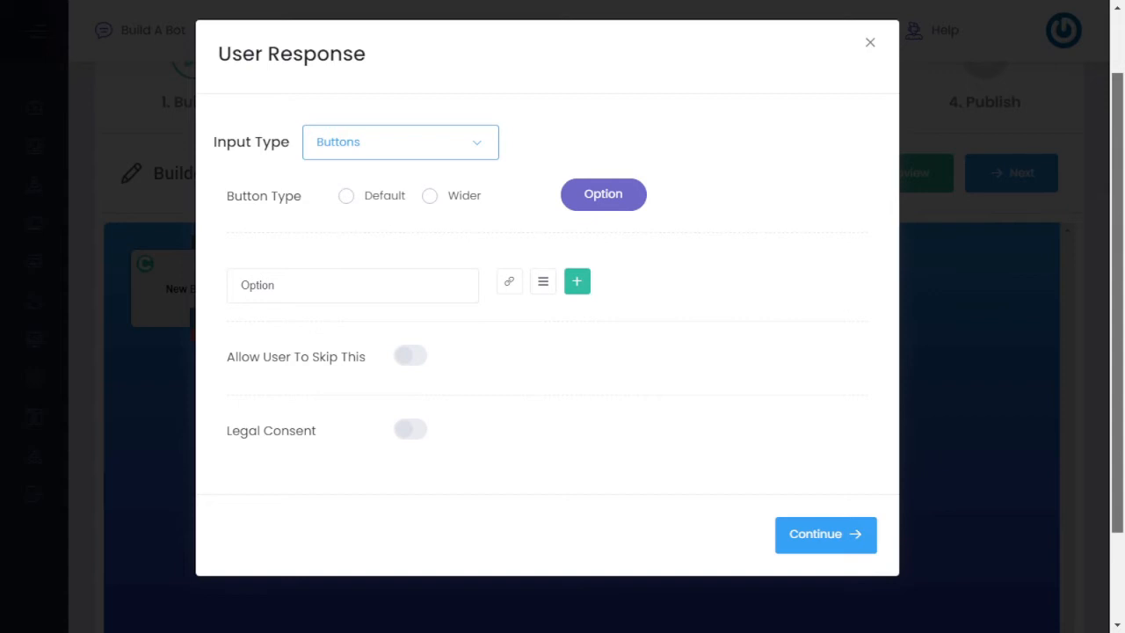
Label the first response button "Yes" and add a second button labelled "No".
click(278, 286)
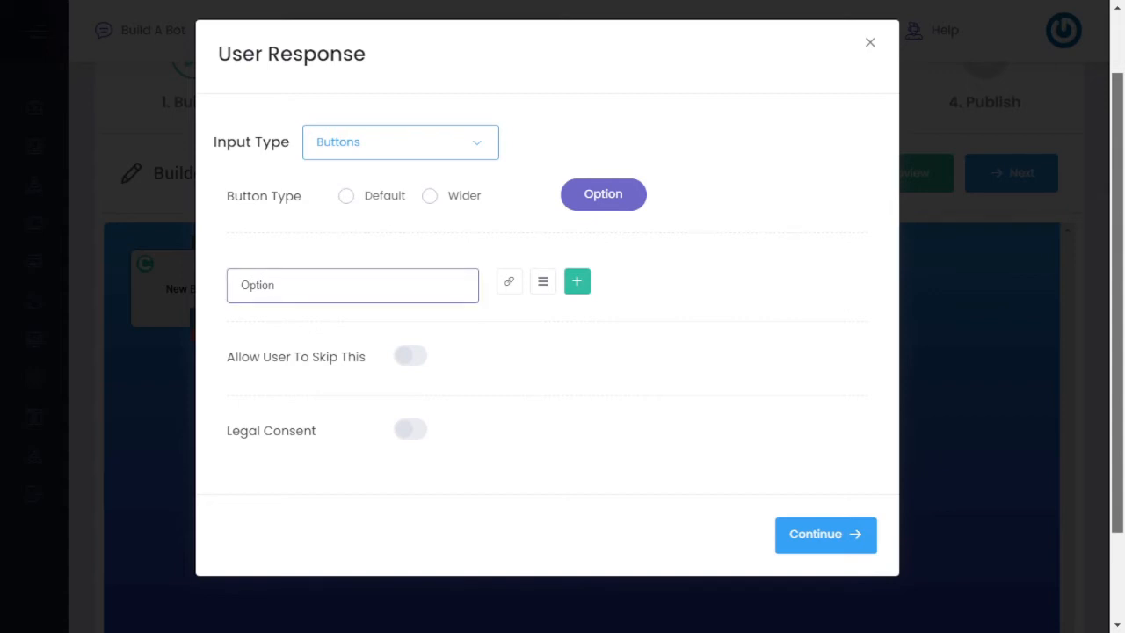
key(BackSpace)
key(BackSpace)
key(BackSpace)
key(BackSpace)
key(BackSpace)
key(BackSpace)
text(Yes)
click(577, 281)
click(275, 339)
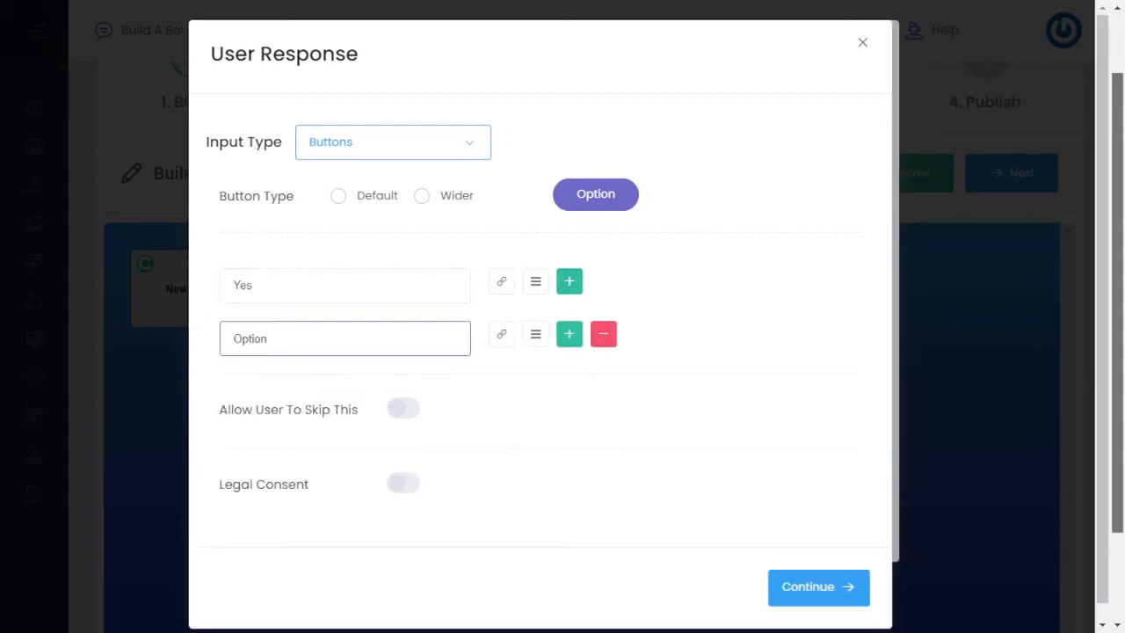
key(BackSpace)
key(BackSpace)
key(BackSpace)
key(BackSpace)
key(BackSpace)
key(BackSpace)
text(No)
Apply the button response without legal consent and save the block.
click(403, 483)
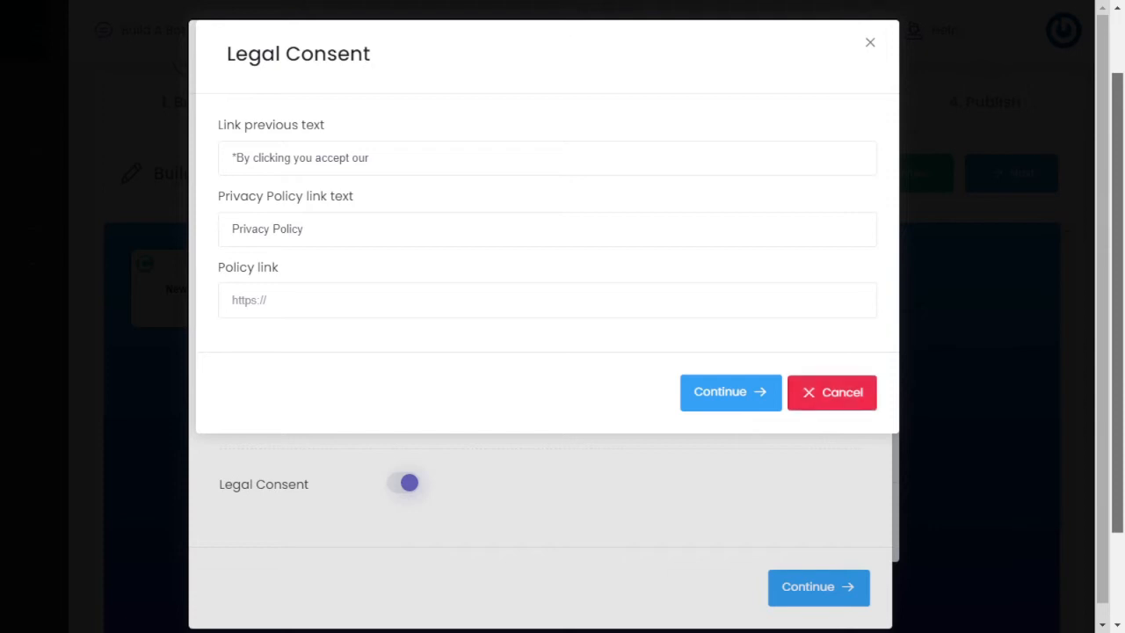
click(831, 393)
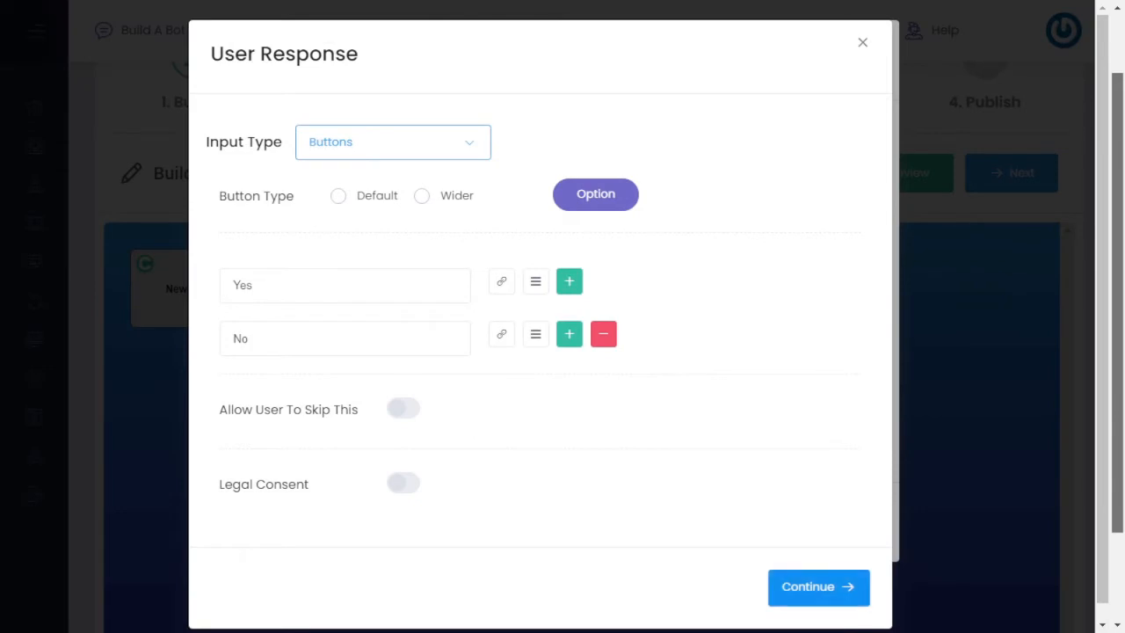
click(818, 587)
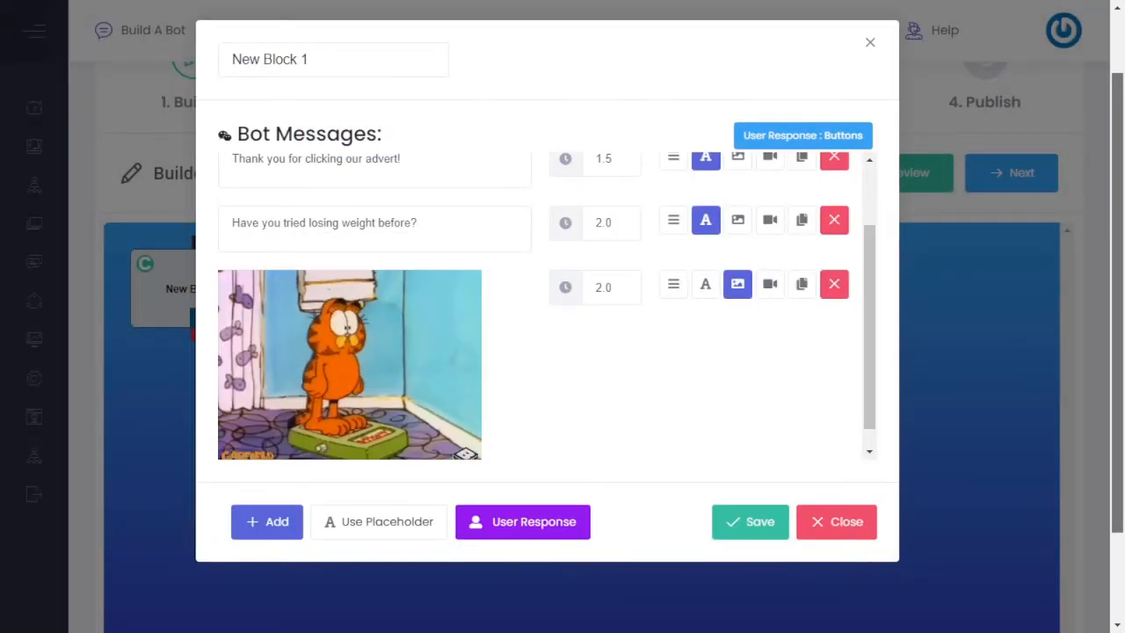
click(750, 521)
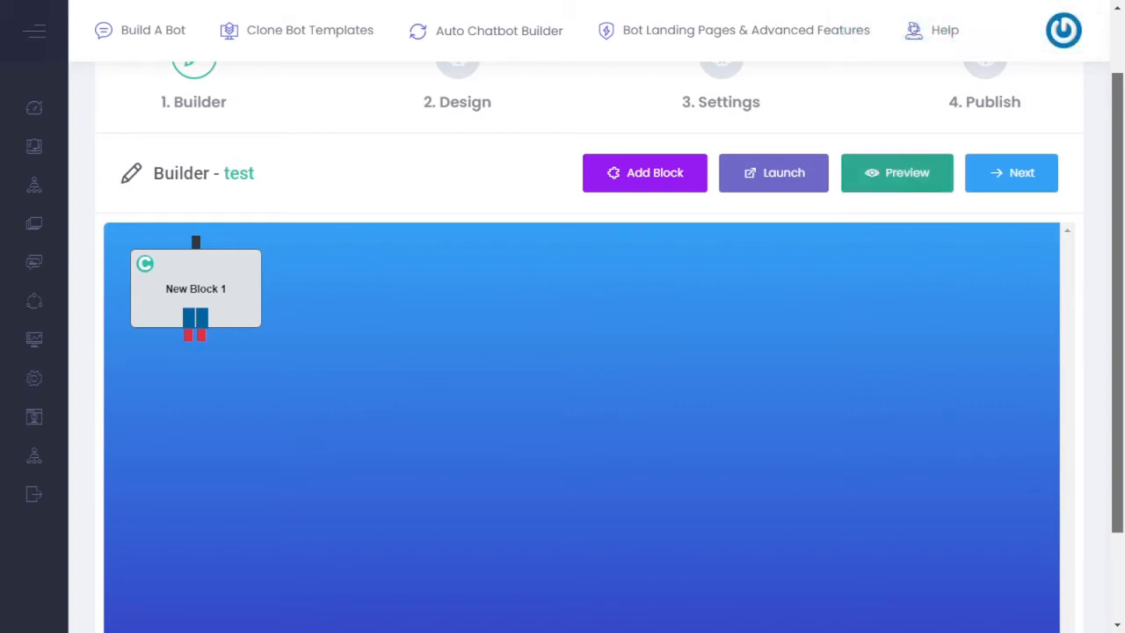
Preview the test bot's conversation, including its messages, image and response buttons, and close the preview.
click(897, 173)
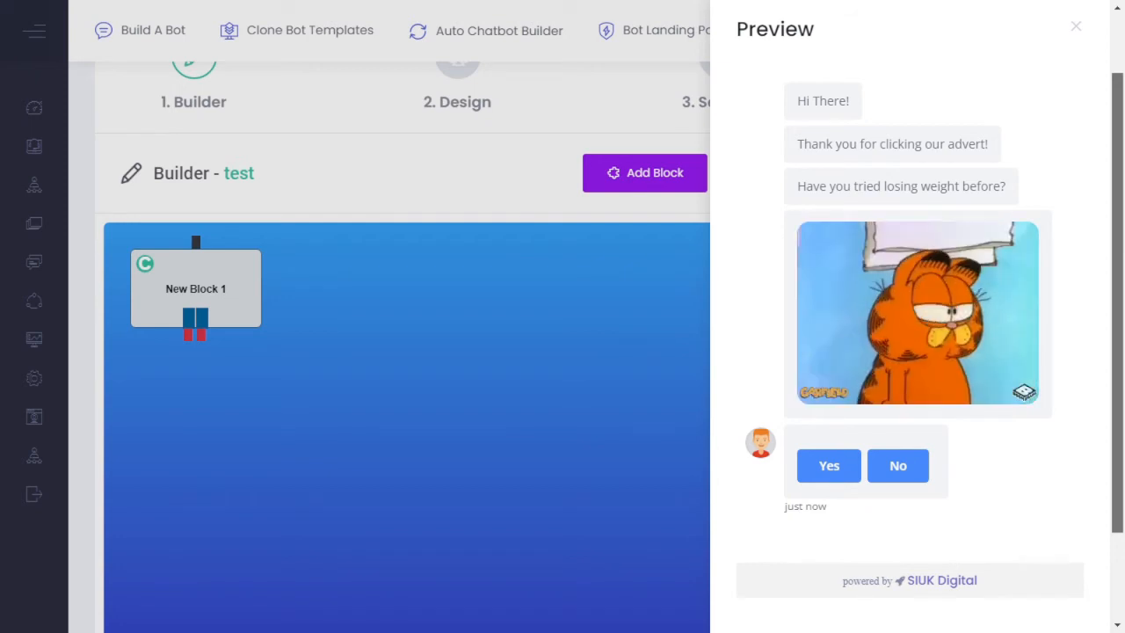
scroll(389, 347, up, 1)
click(1076, 26)
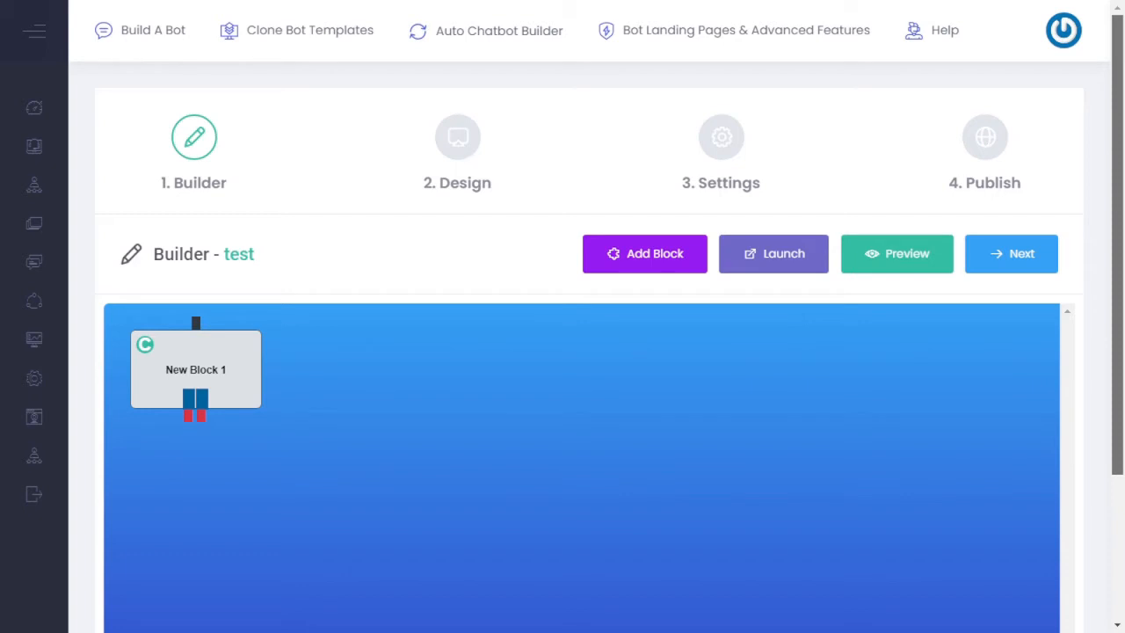
Shift the first block to the right and add two new blocks, arranged side by side beneath it.
drag(196, 369, 301, 365)
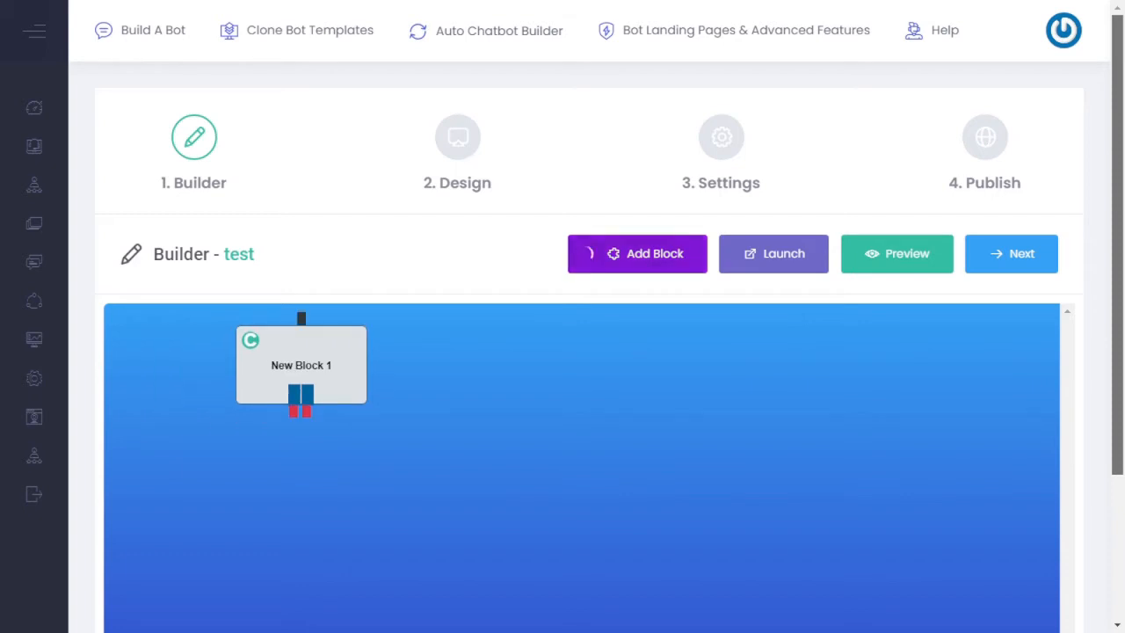
click(589, 253)
drag(196, 369, 196, 474)
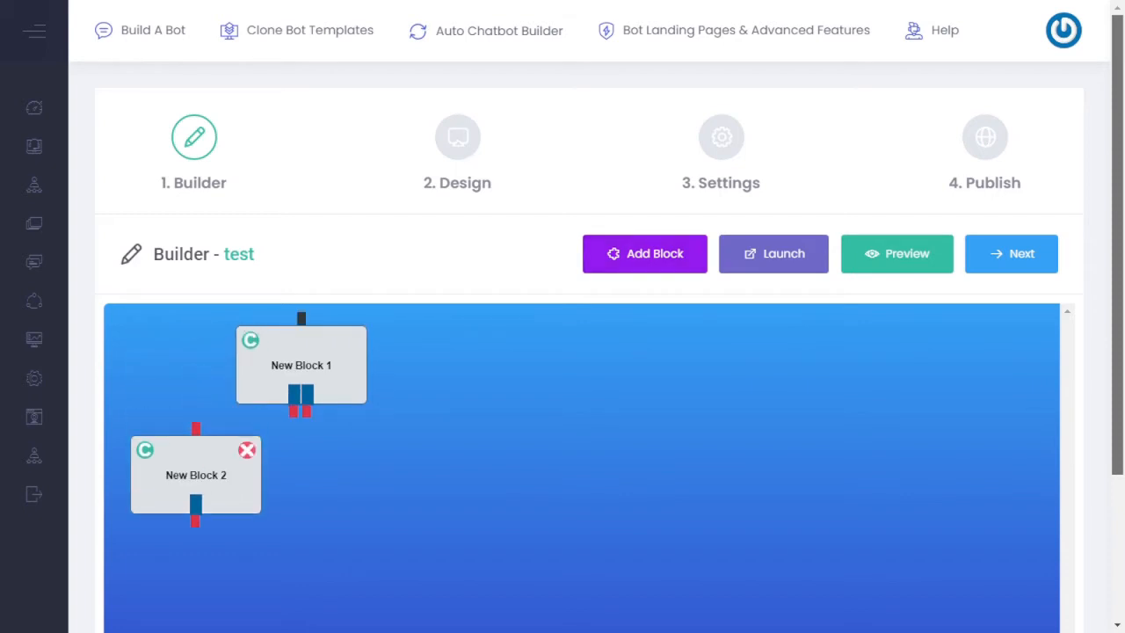
click(587, 253)
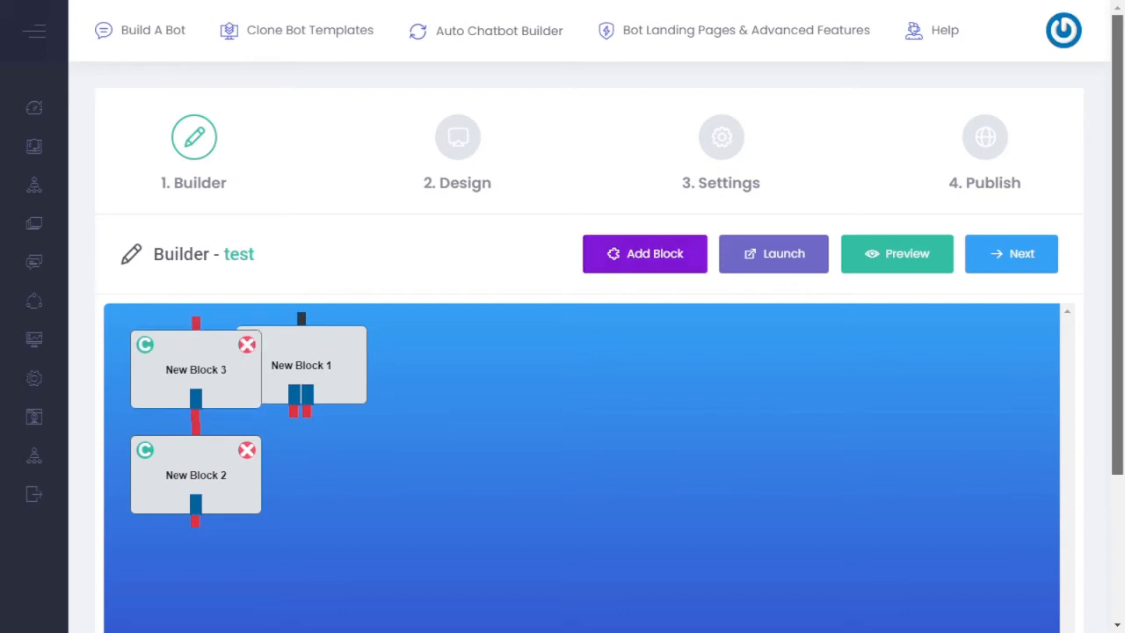
drag(196, 370, 380, 501)
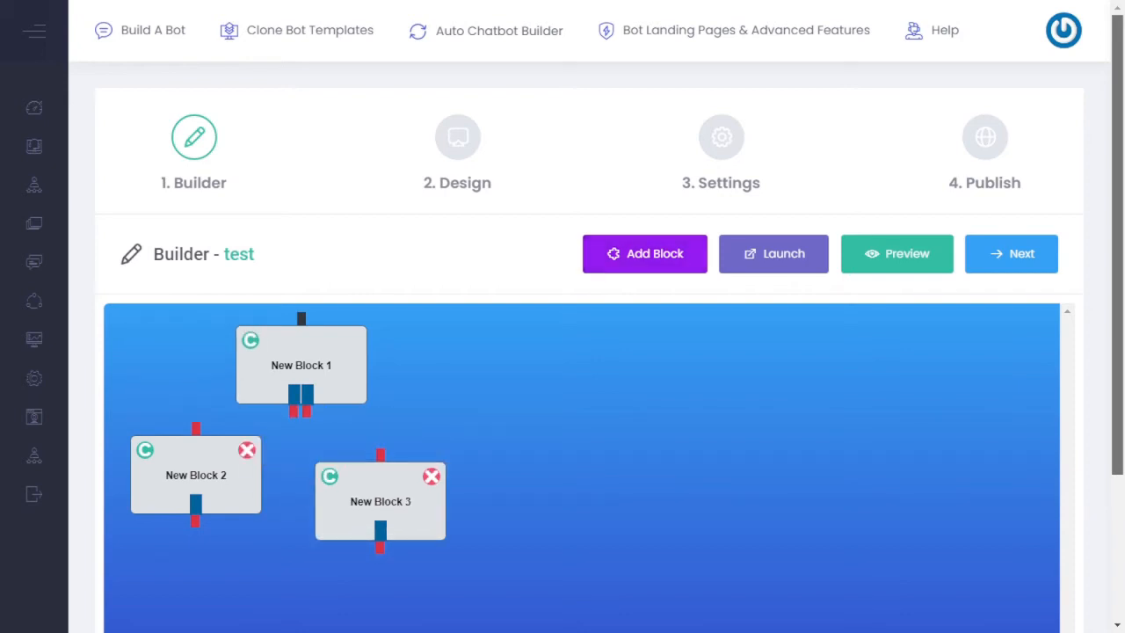
drag(196, 475, 196, 501)
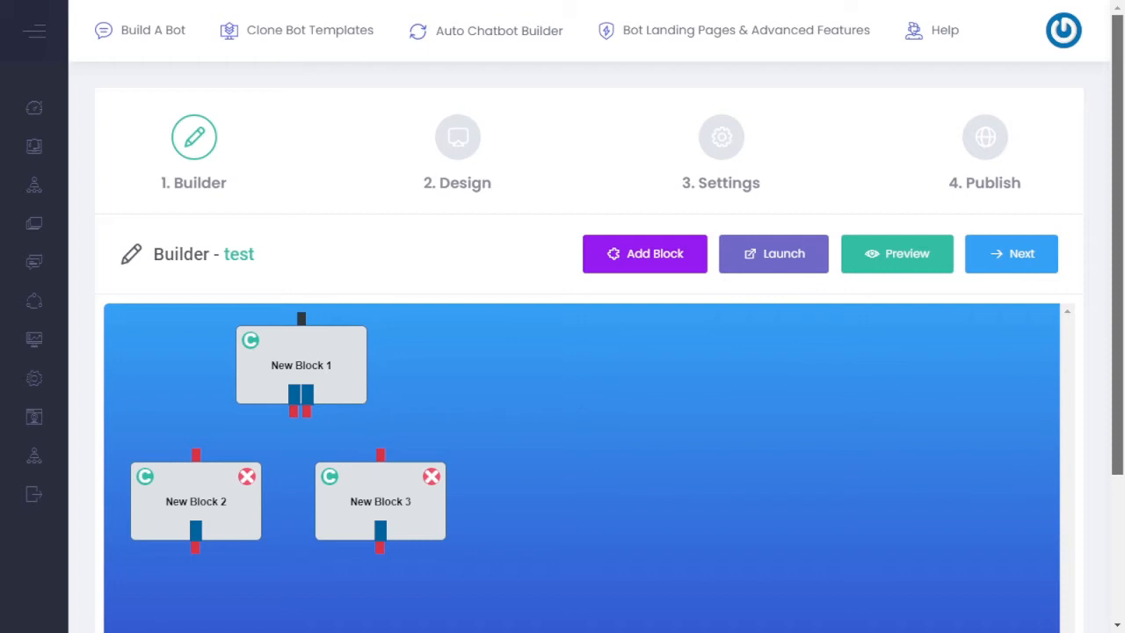
Rename the second block as "Yes" and save it.
double_click(196, 500)
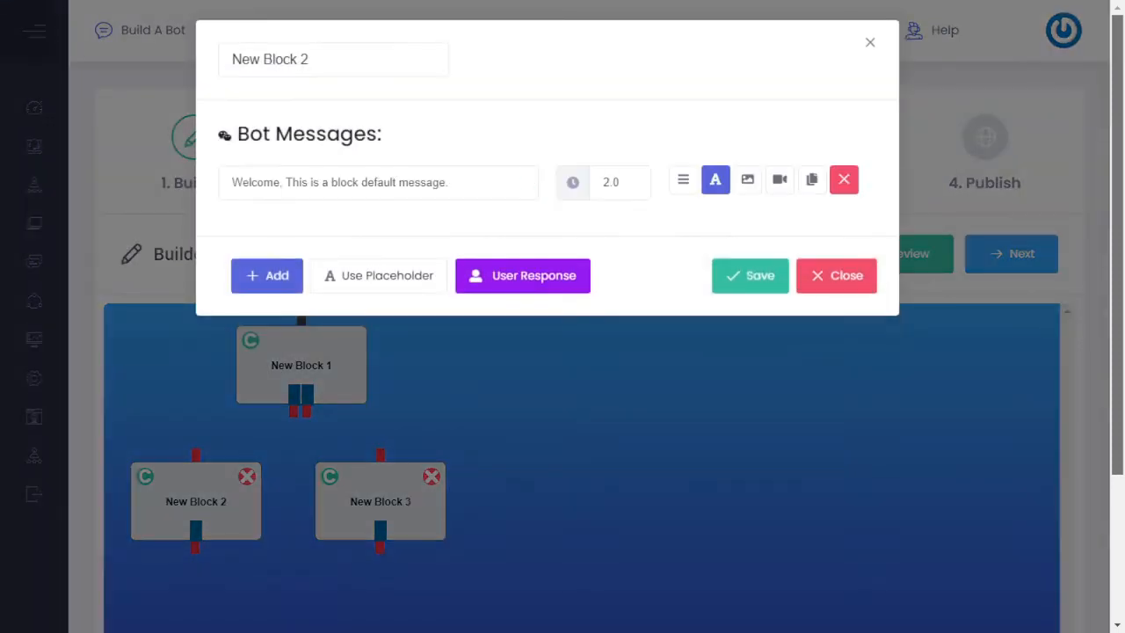
drag(309, 59, 230, 59)
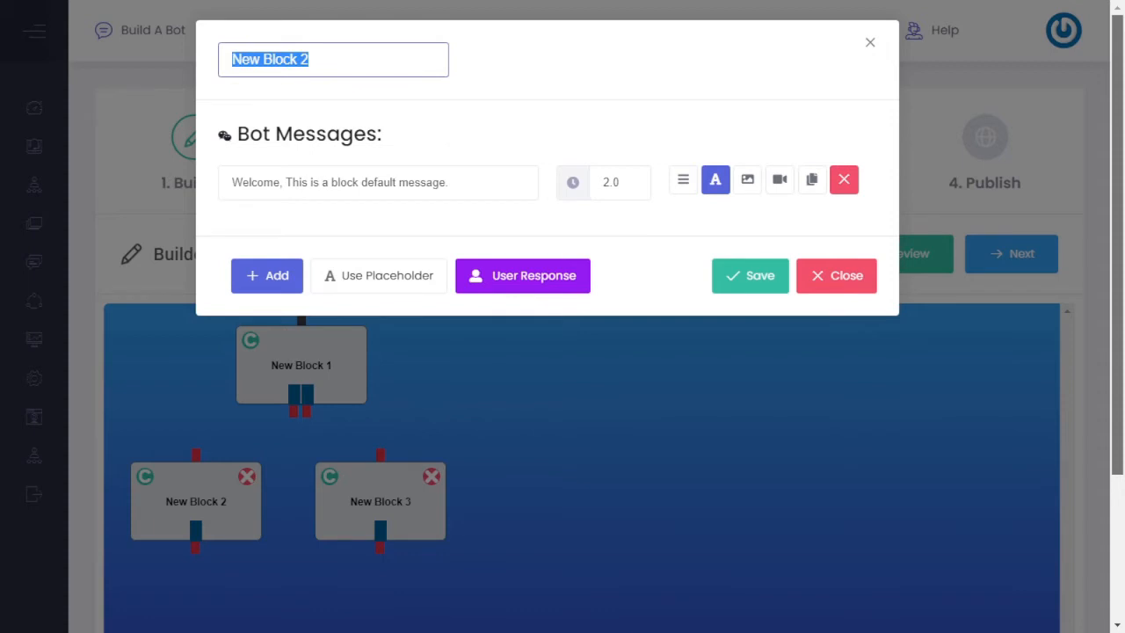
text(Yes)
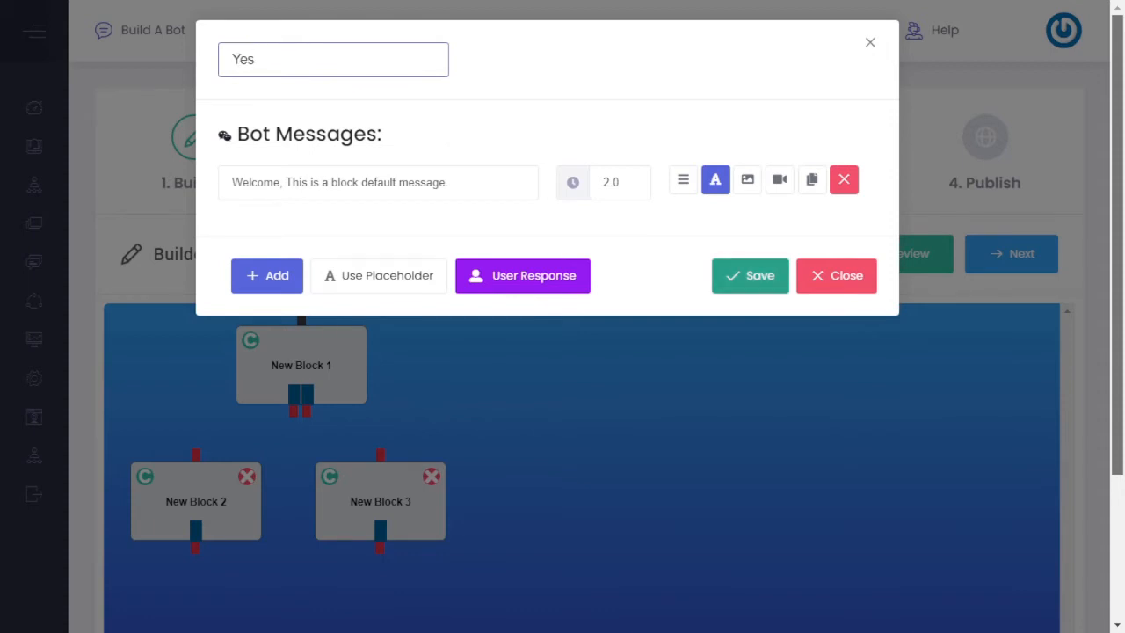
click(751, 275)
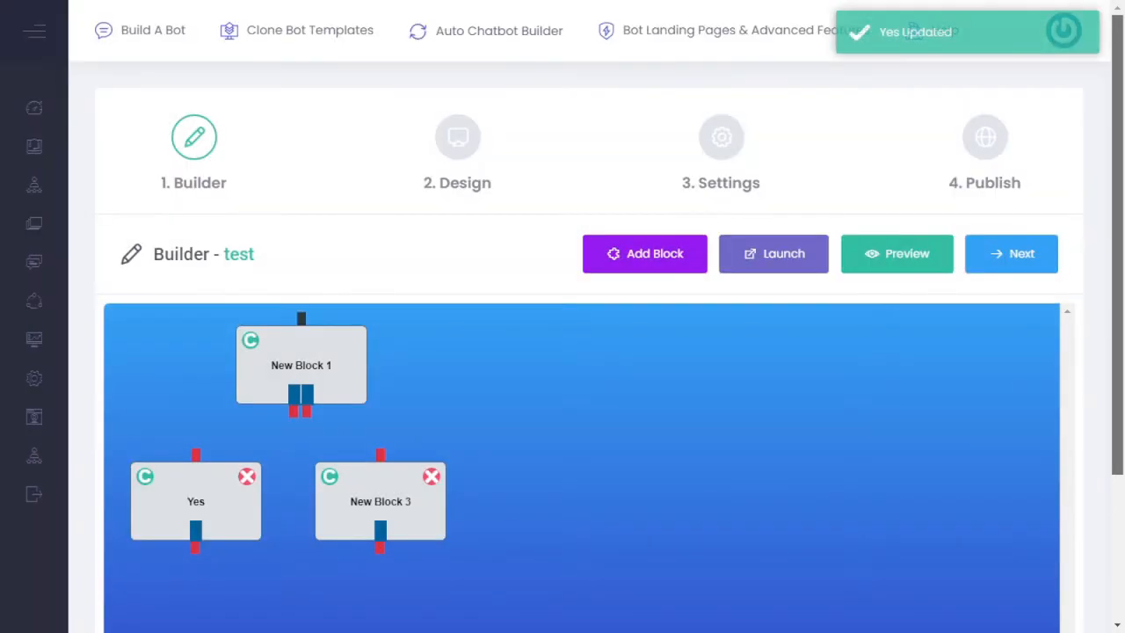
Rename the third block as "No" and save it.
click(380, 501)
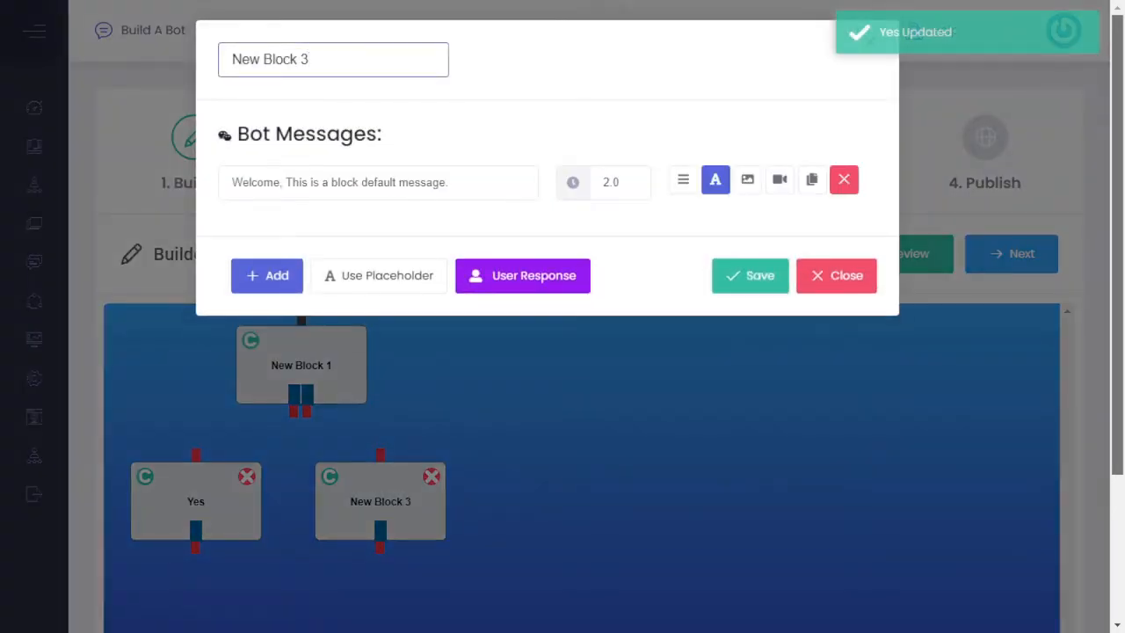
key(BackSpace)
key(BackSpace)
key(BackSpace)
key(BackSpace)
key(BackSpace)
key(BackSpace)
key(BackSpace)
key(BackSpace)
key(BackSpace)
key(BackSpace)
text(o)
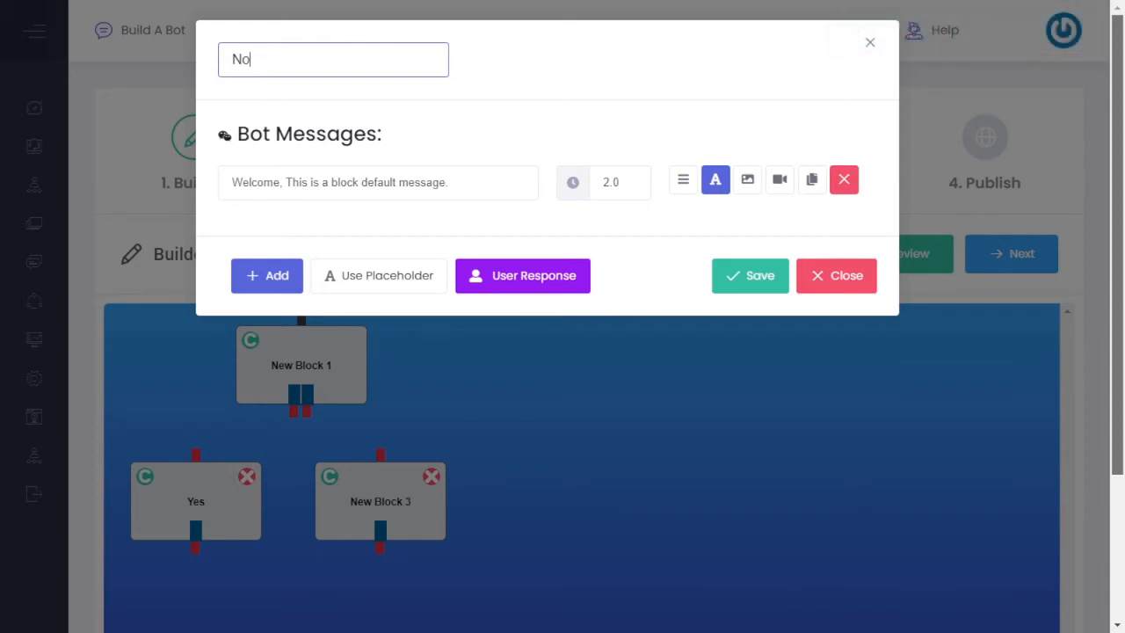
click(695, 278)
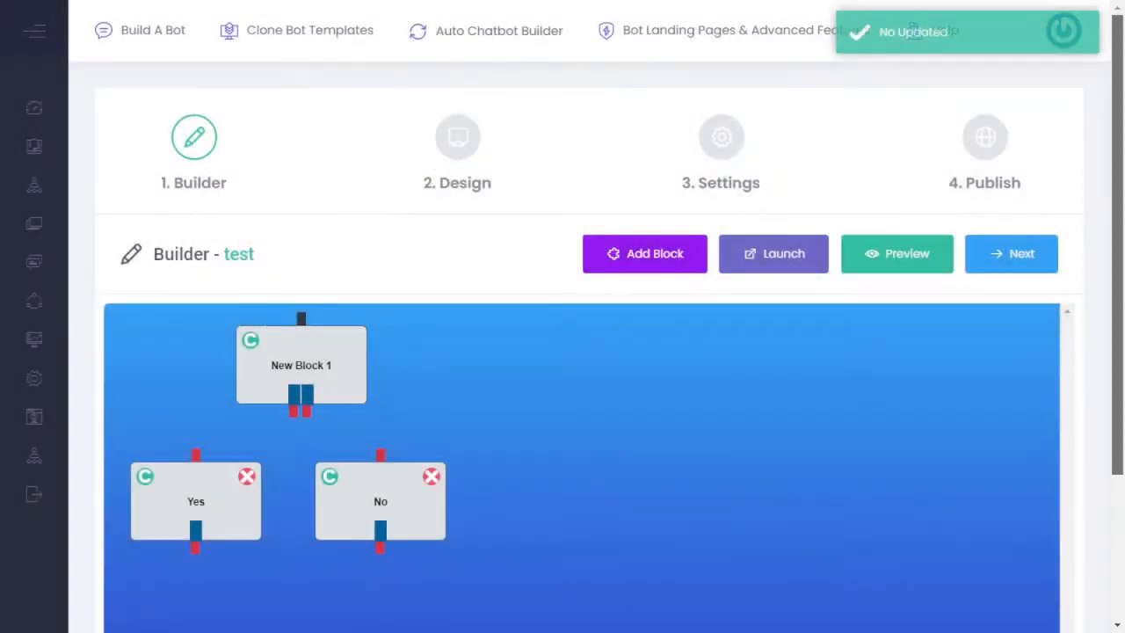
Spread the Yes and No blocks apart and connect New Block 1's first output to Yes and its second output to No.
drag(380, 501, 459, 501)
drag(195, 501, 222, 501)
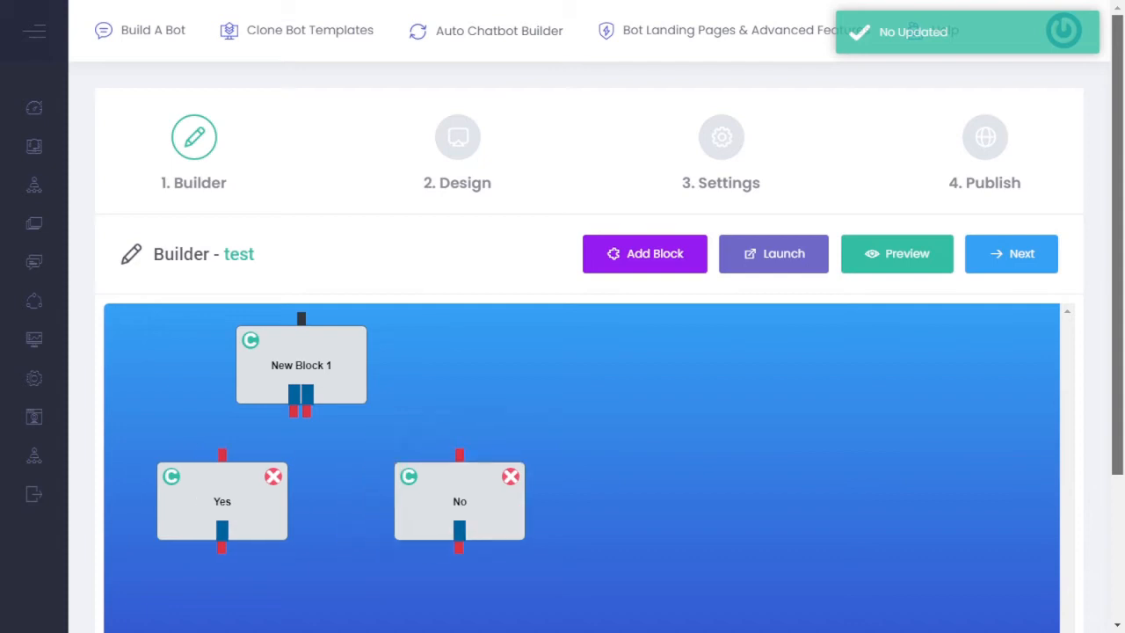
drag(294, 410, 222, 452)
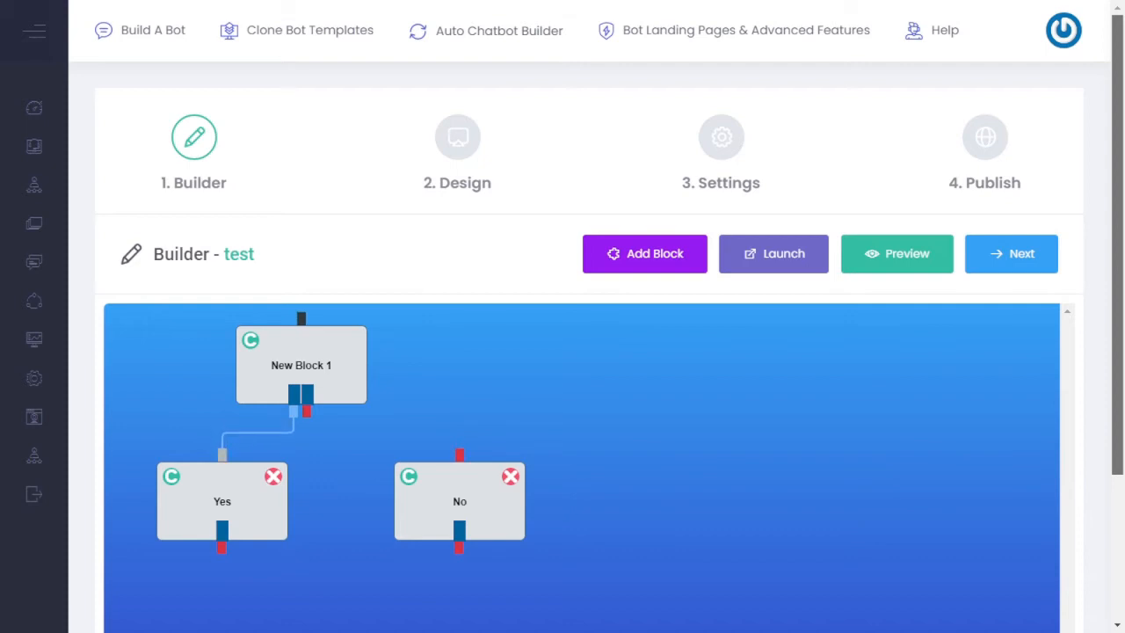
drag(307, 411, 461, 454)
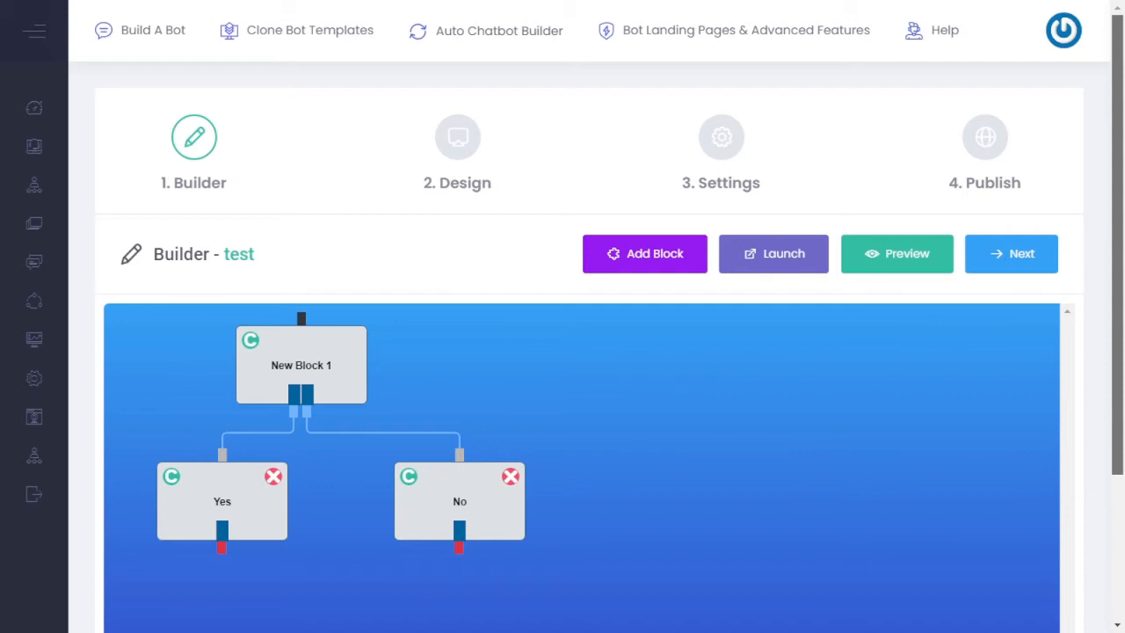
Replace the Yes block's default message with "That's great, you are not alone, many of us have!".
double_click(222, 502)
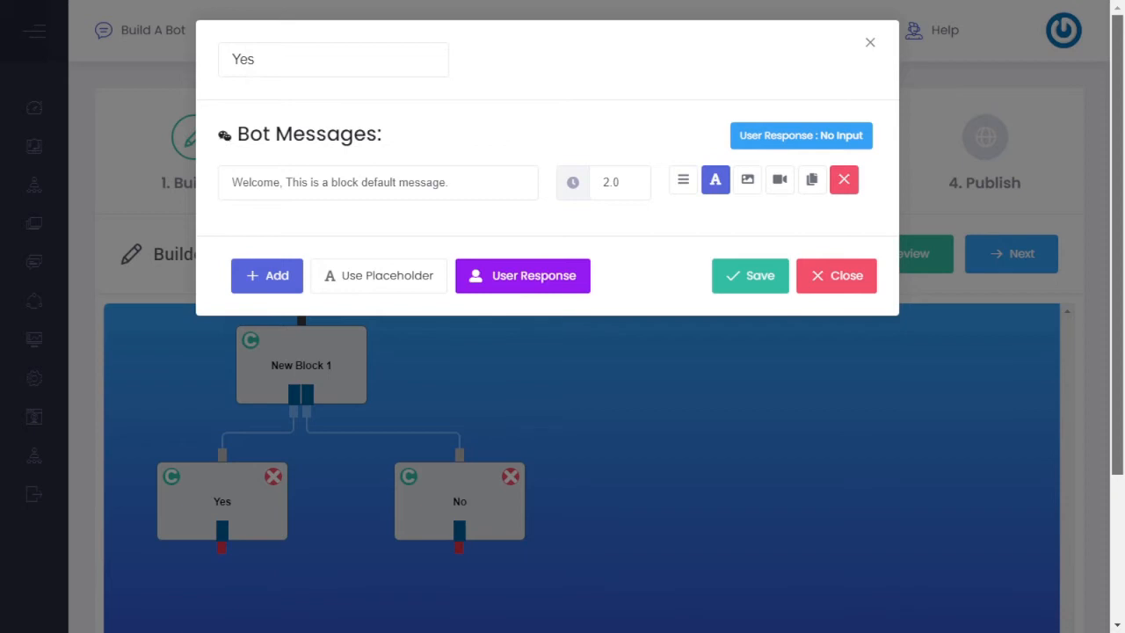
click(457, 182)
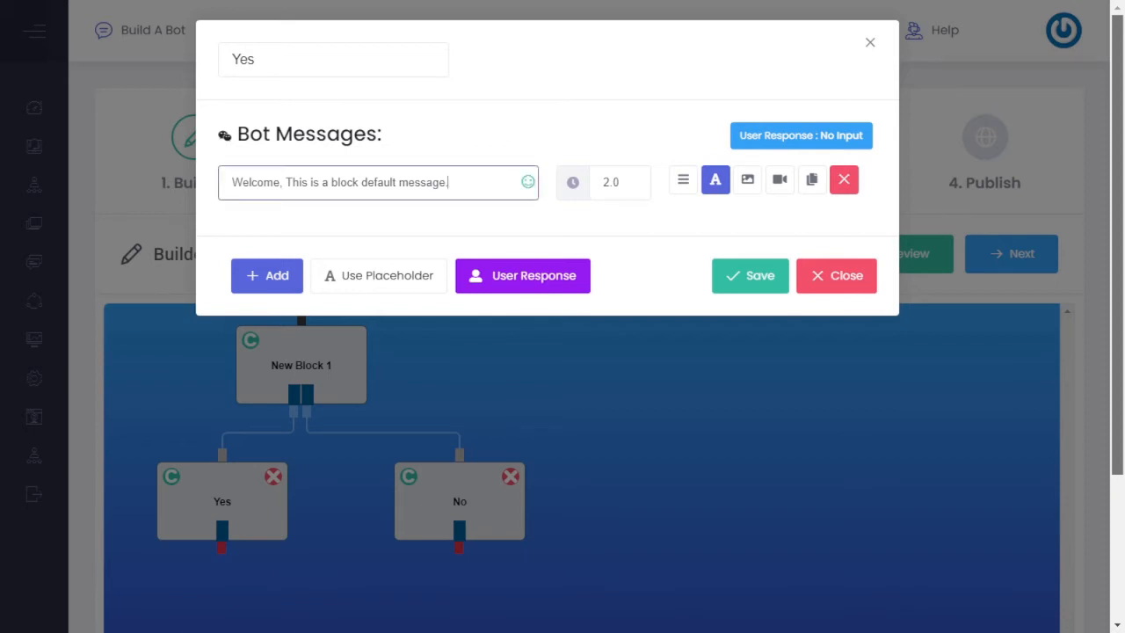
drag(457, 183, 215, 182)
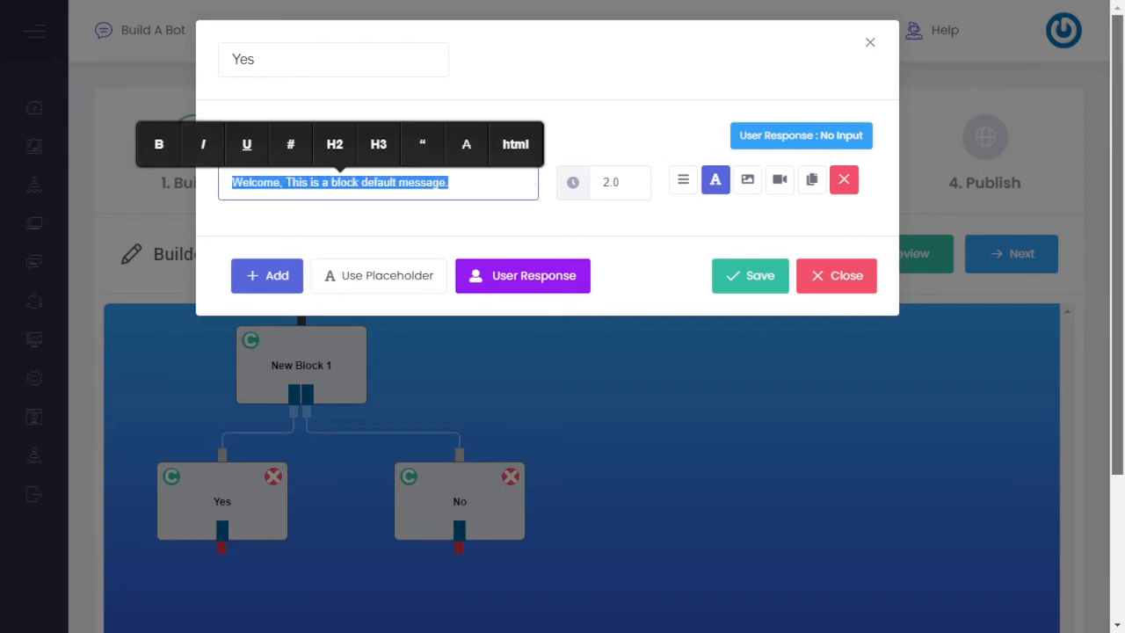
text(That's)
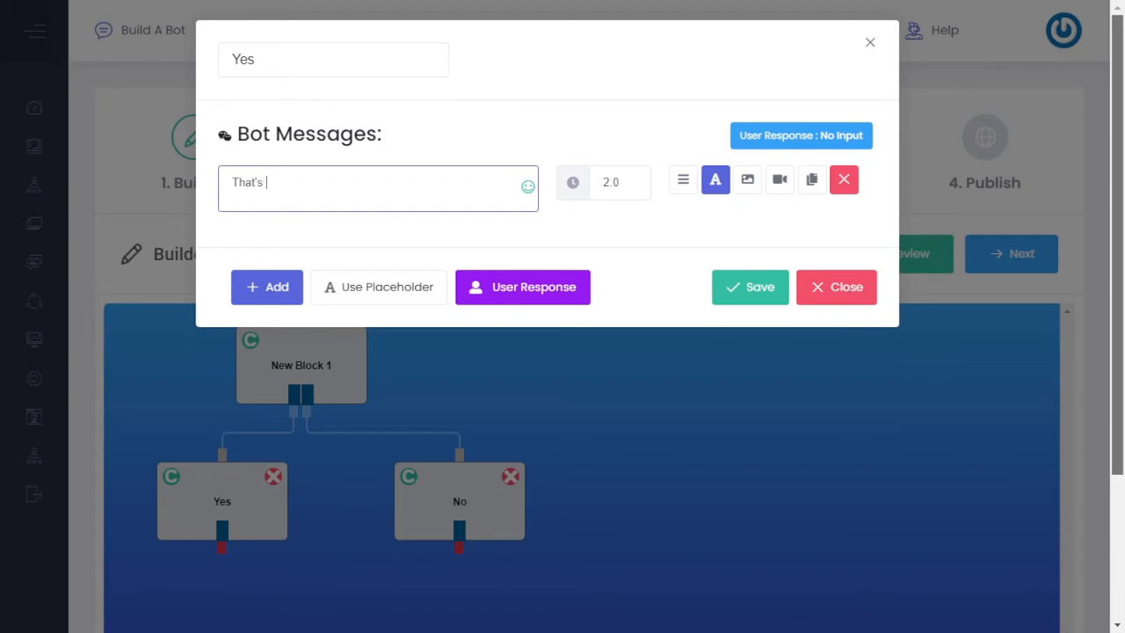
text( great, you are not alone, man)
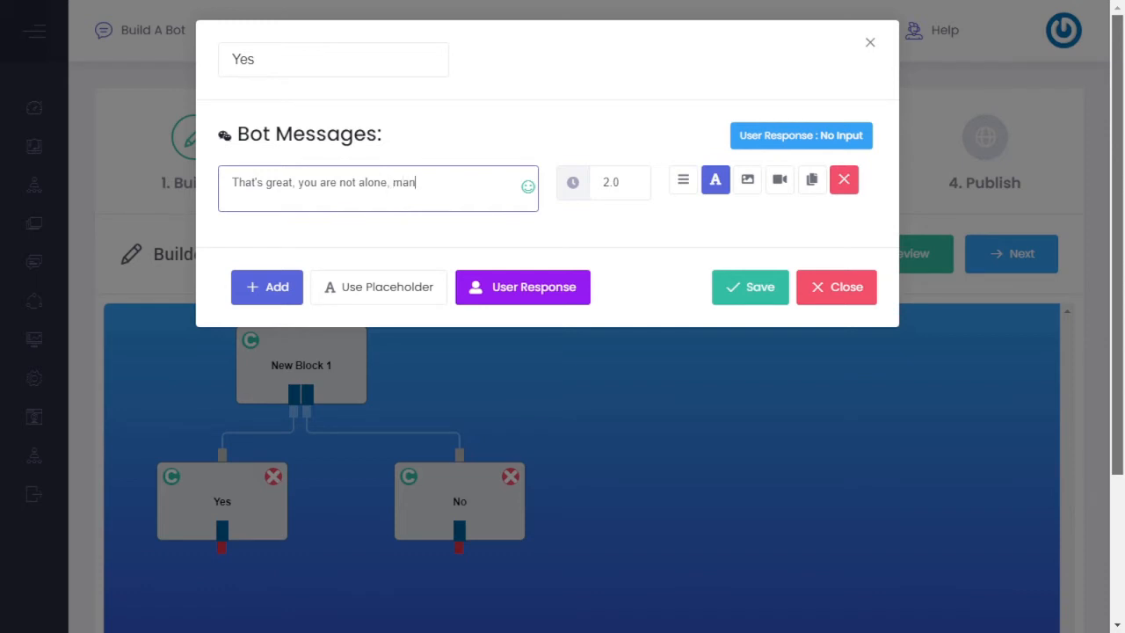
text(y of us have!)
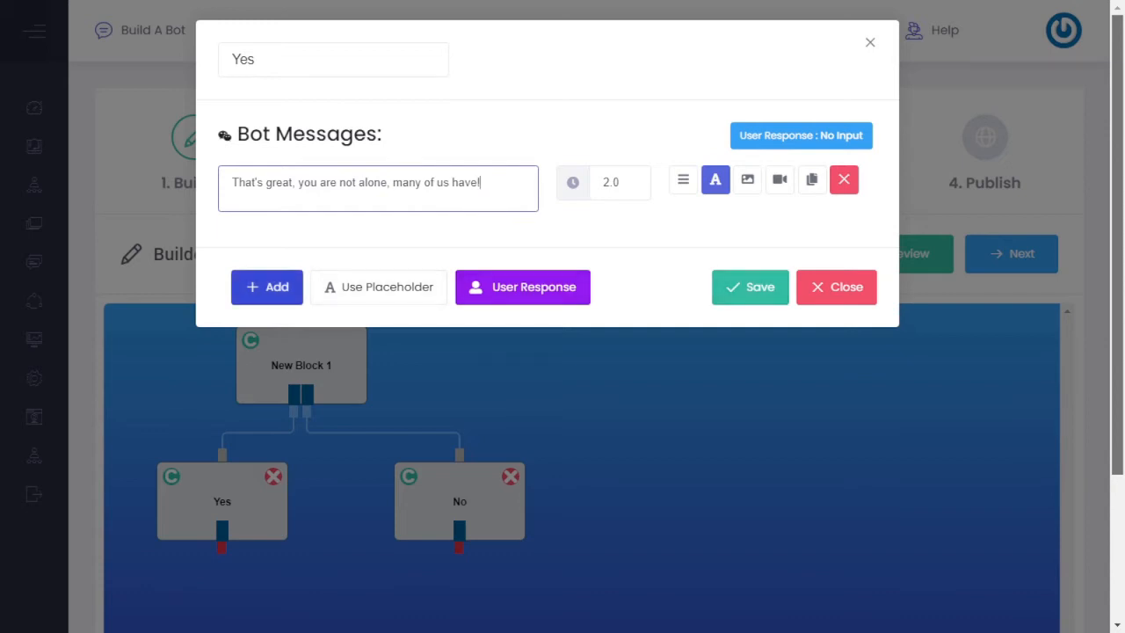
Add a second message: "We think you'll find our diet interesting, meanwhile I have a free gift I'd like to send you.".
click(266, 286)
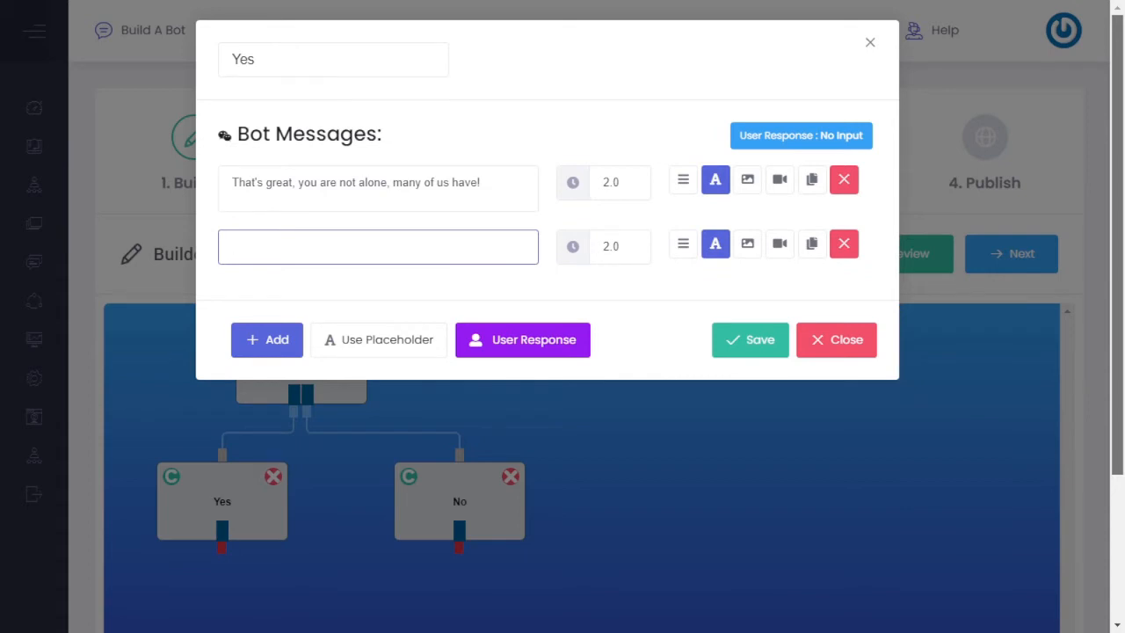
text(We think you)
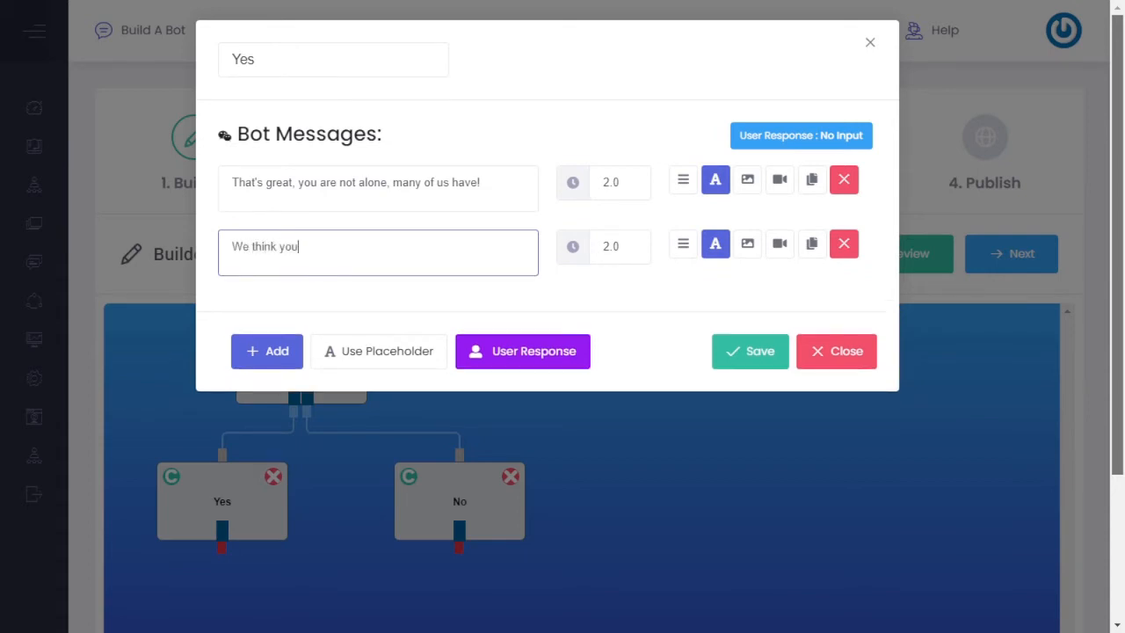
text('ll find our diet interesting)
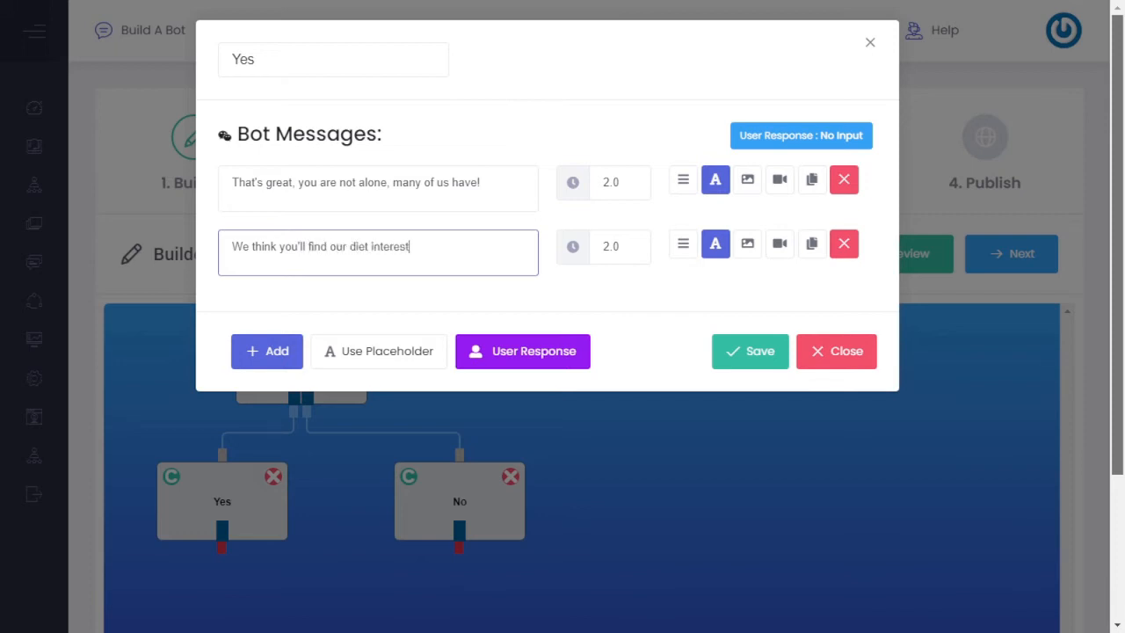
text(, meanwhile I hjave)
key(BackSpace)
key(BackSpace)
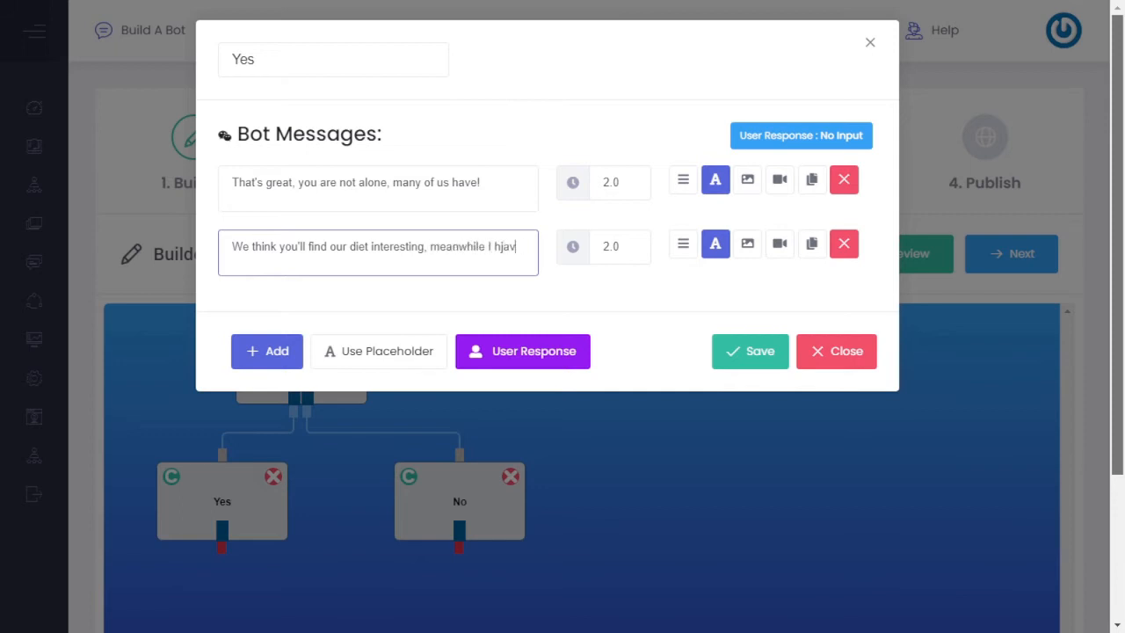
key(BackSpace)
key(BackSpace)
key(BackSpace)
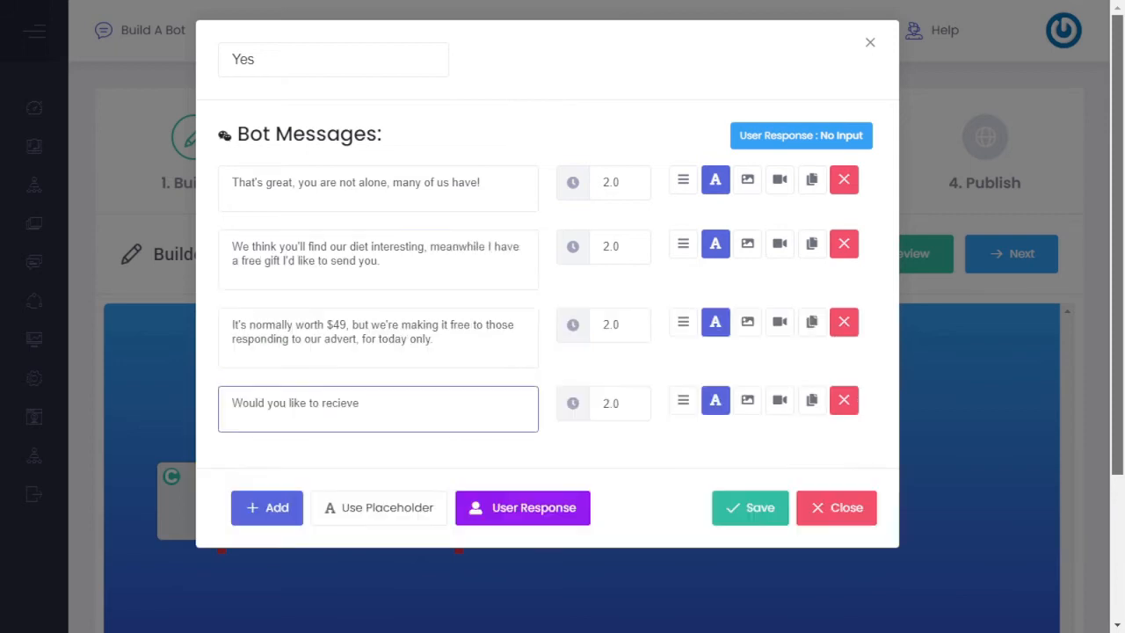
Complete the fourth message and correct its spelling so it reads "Would you like to receive it?".
text(it?)
click(341, 404)
double_click(339, 403)
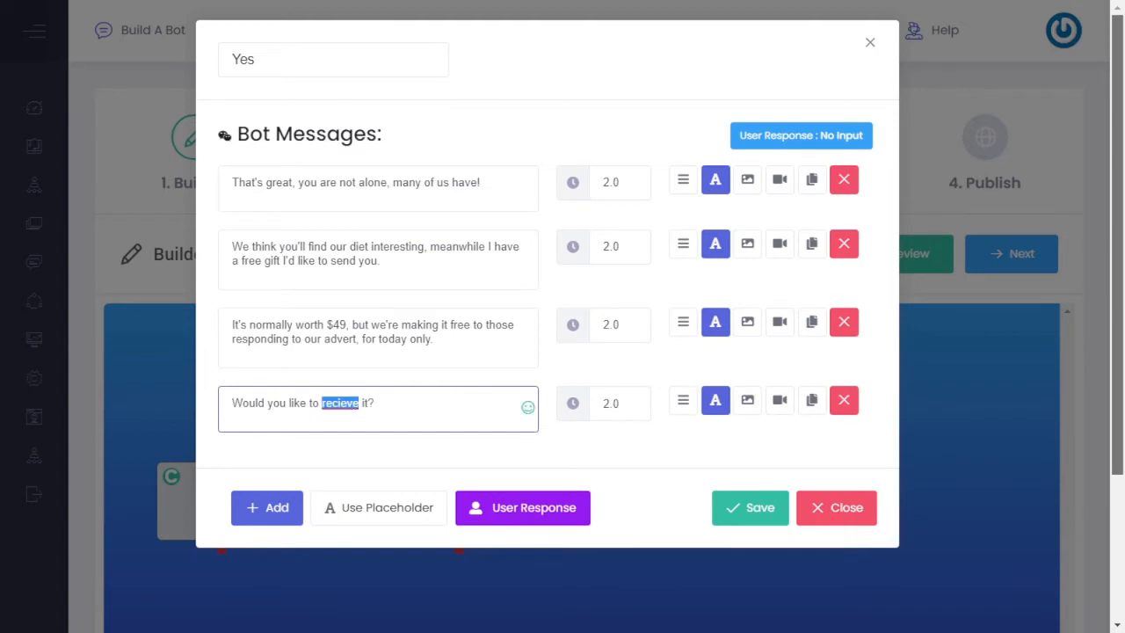
click(340, 403)
key(BackSpace)
text(i)
Set the delay of the first message to 1.5 and of the last message to 1.
click(630, 178)
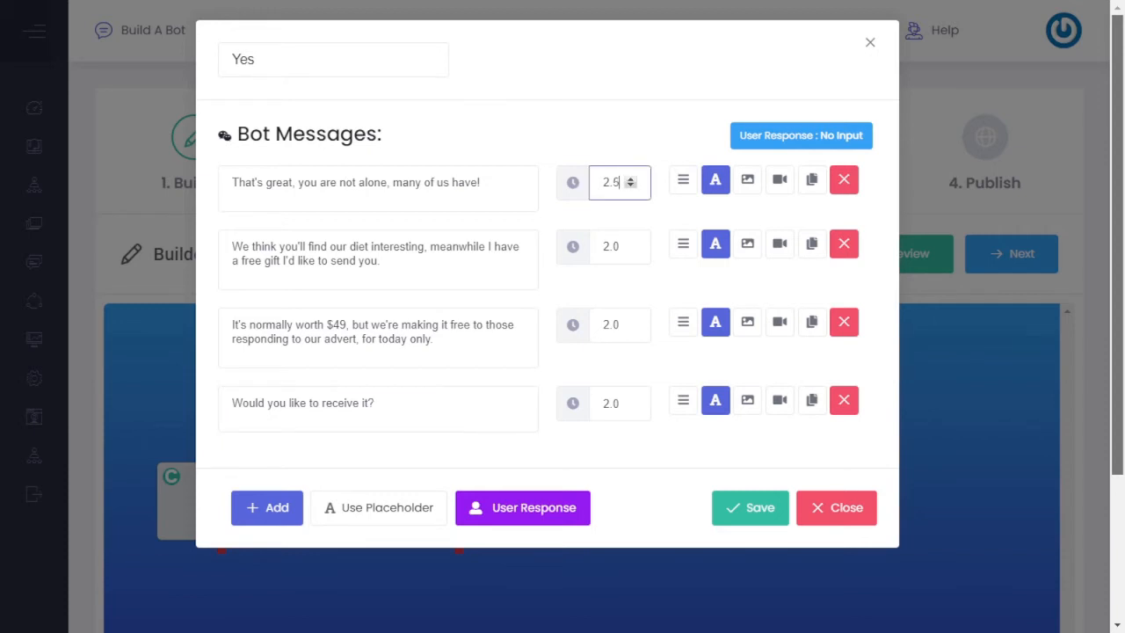
click(630, 184)
click(630, 184)
click(630, 406)
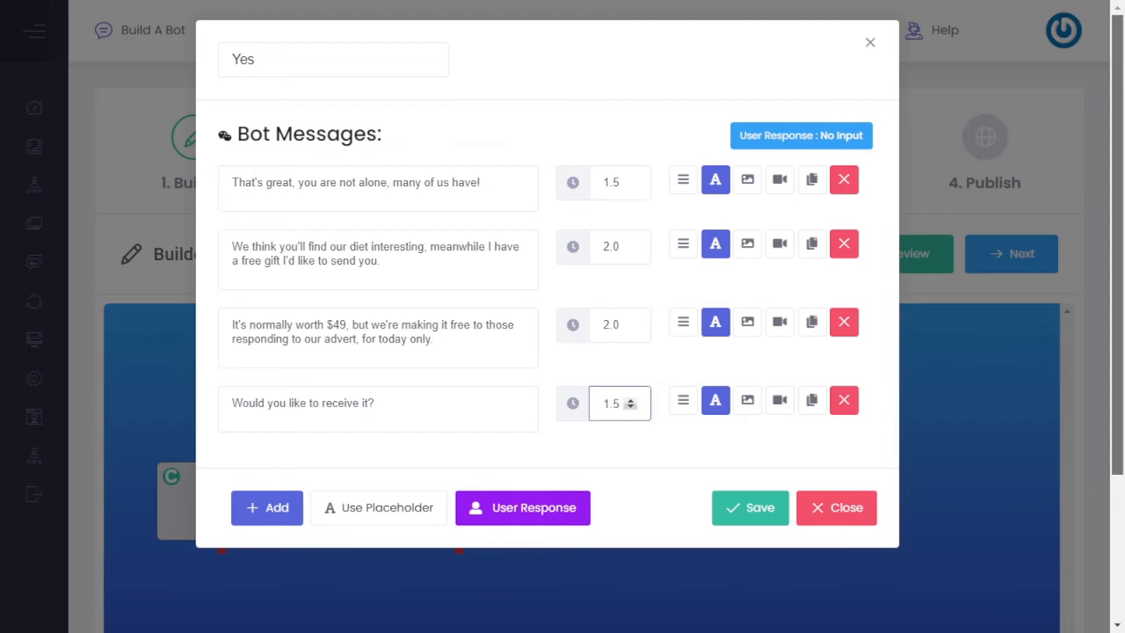
key(BackSpace)
key(BackSpace)
Set the Yes block's user response to Buttons and label the first button "Yes".
click(527, 508)
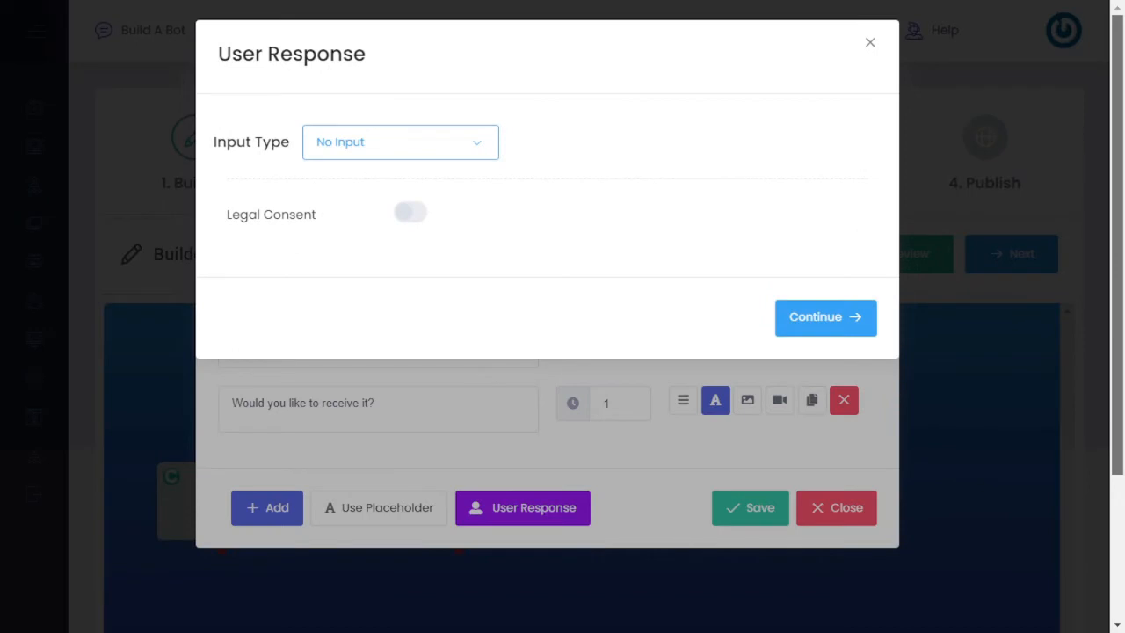
click(400, 141)
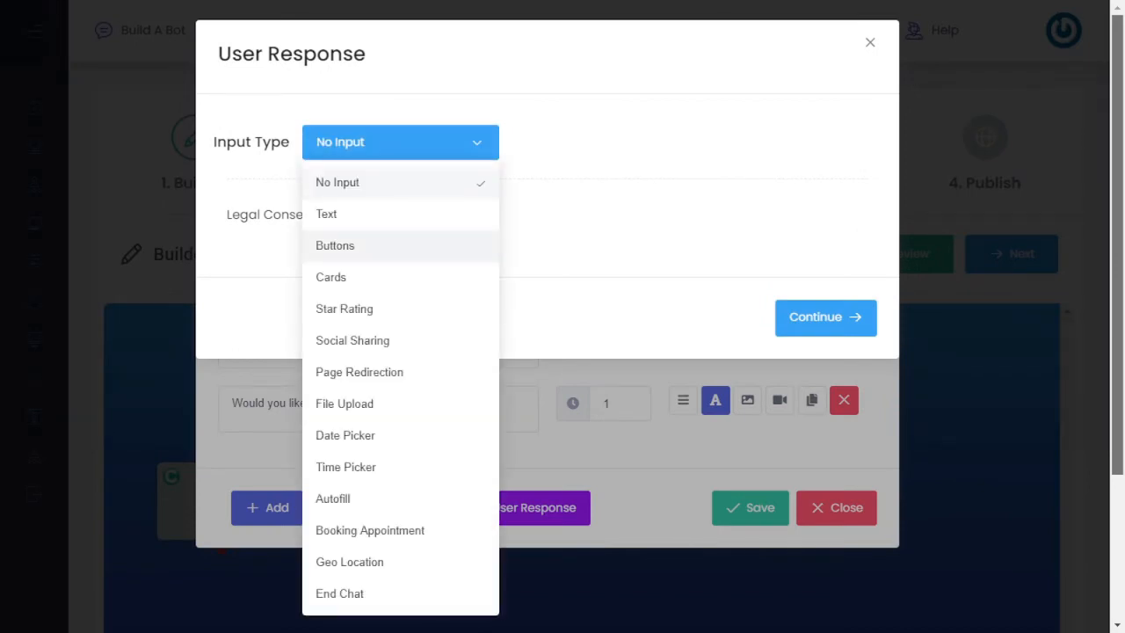
click(336, 246)
click(325, 285)
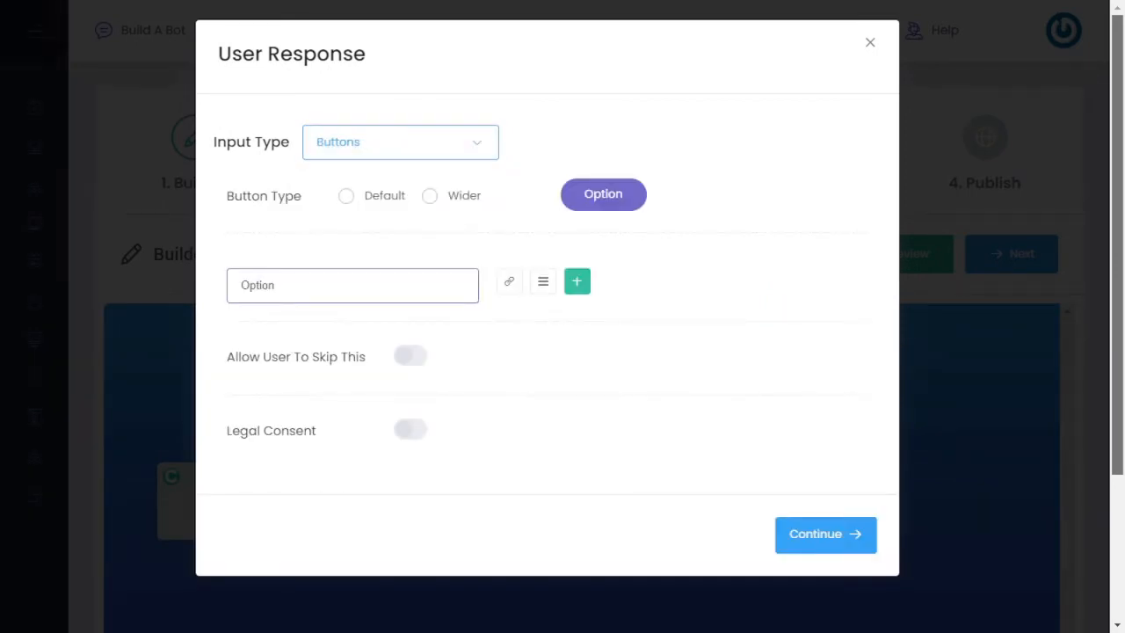
key(BackSpace)
key(BackSpace)
key(BackSpace)
key(BackSpace)
key(BackSpace)
key(BackSpace)
text(Yes)
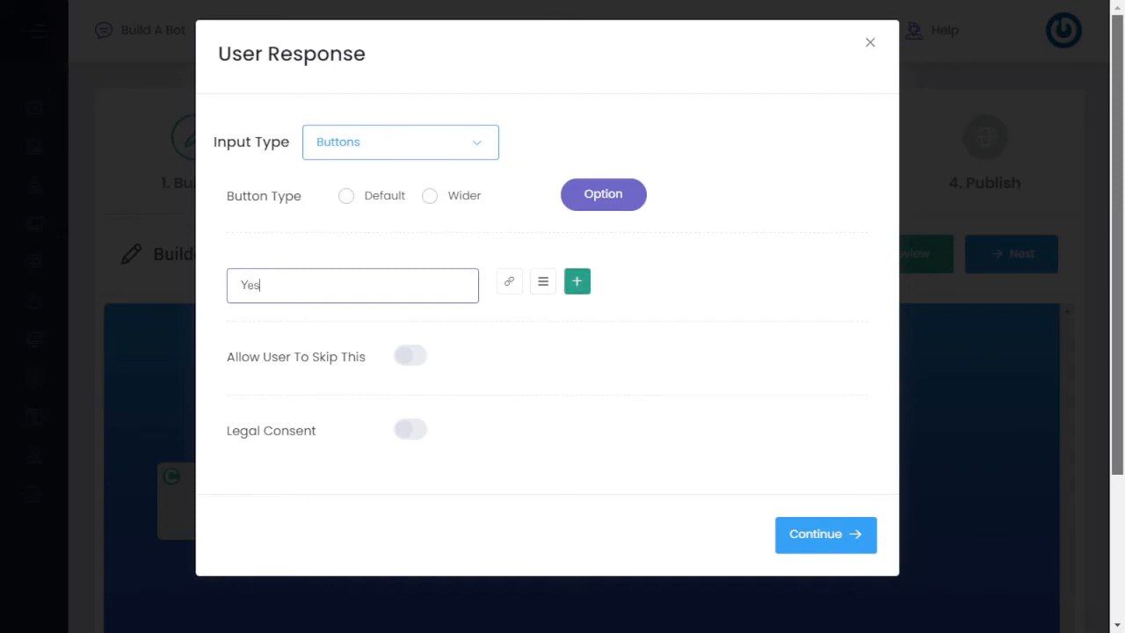
Add a second response button labelled "No", apply the response and save the Yes block.
click(576, 282)
click(325, 338)
key(BackSpace)
key(BackSpace)
key(BackSpace)
key(BackSpace)
key(BackSpace)
key(BackSpace)
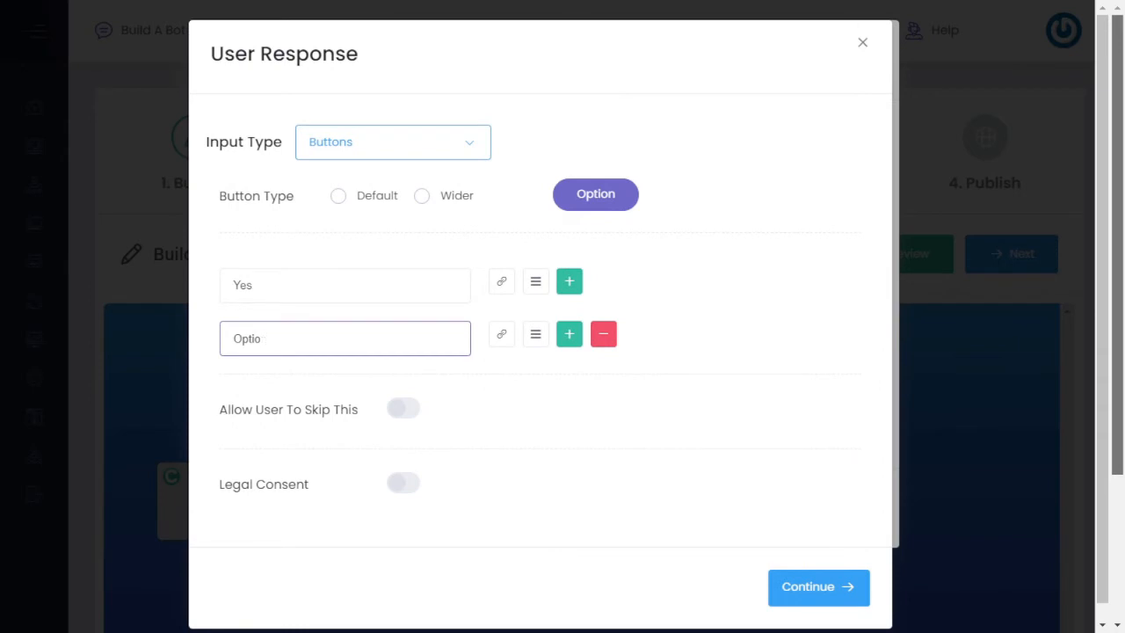
text(No)
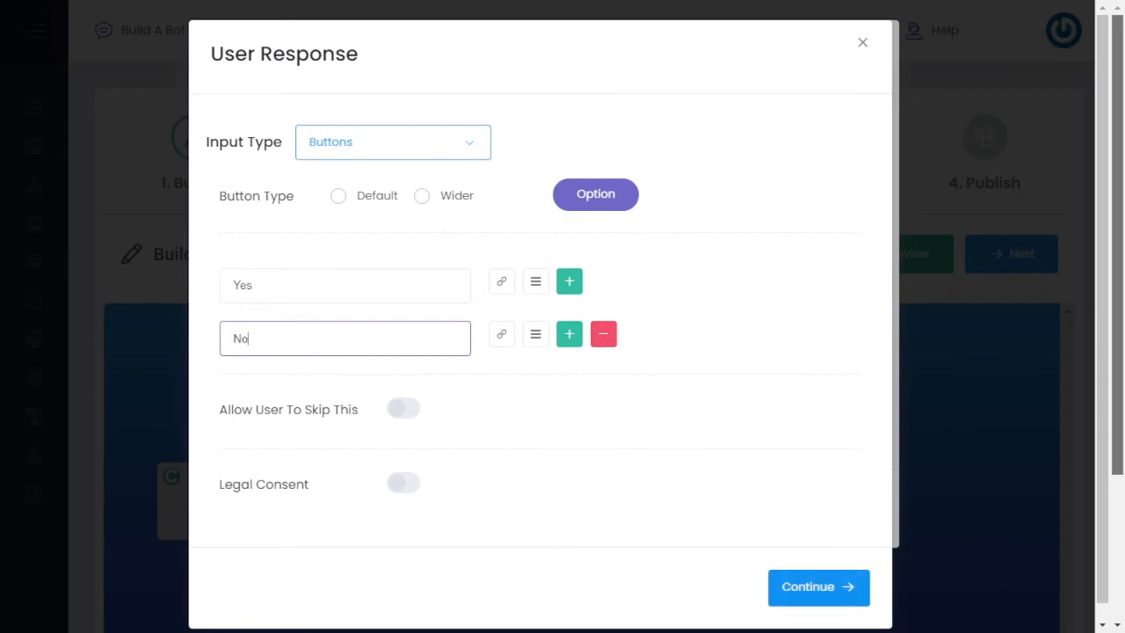
click(818, 588)
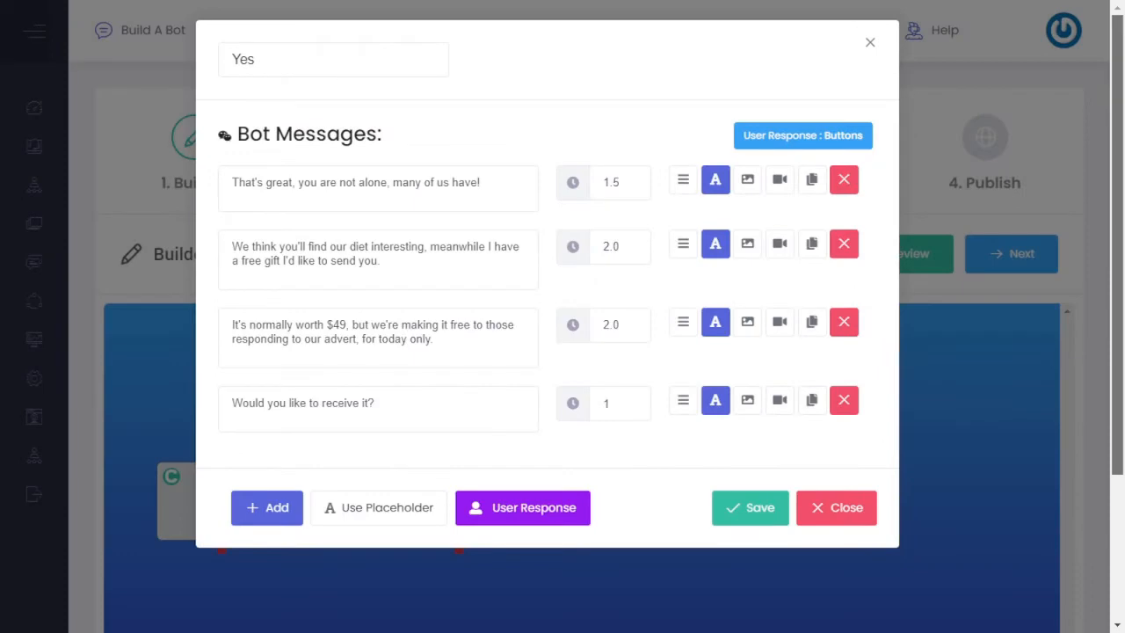
click(750, 507)
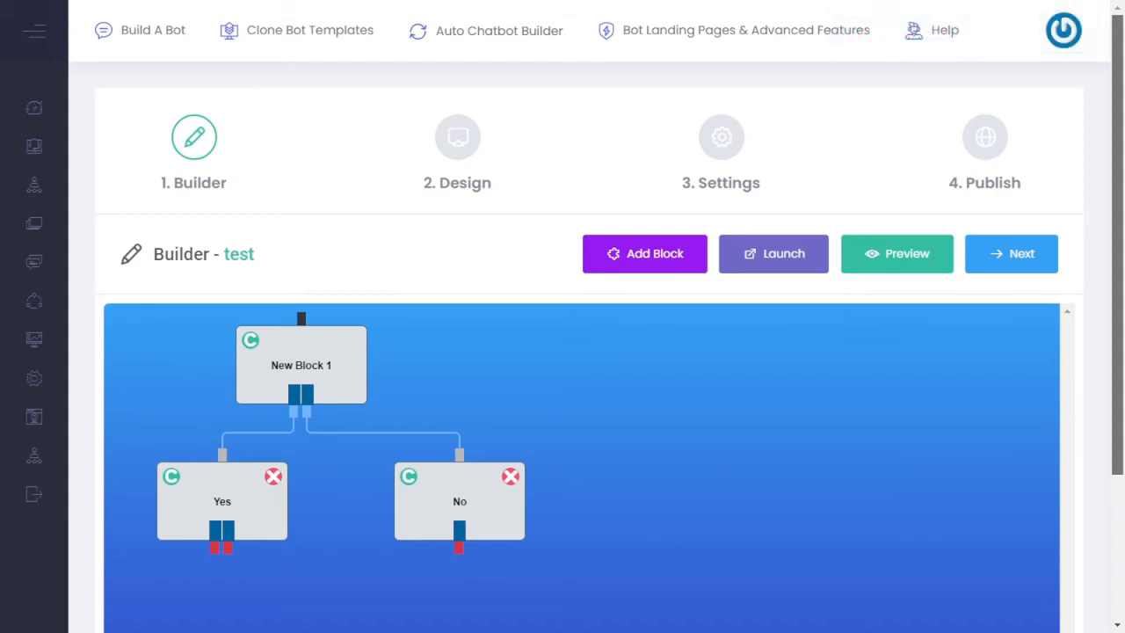
Move the No block well away from the Yes block and add a new block just below the Yes block.
drag(460, 503, 486, 503)
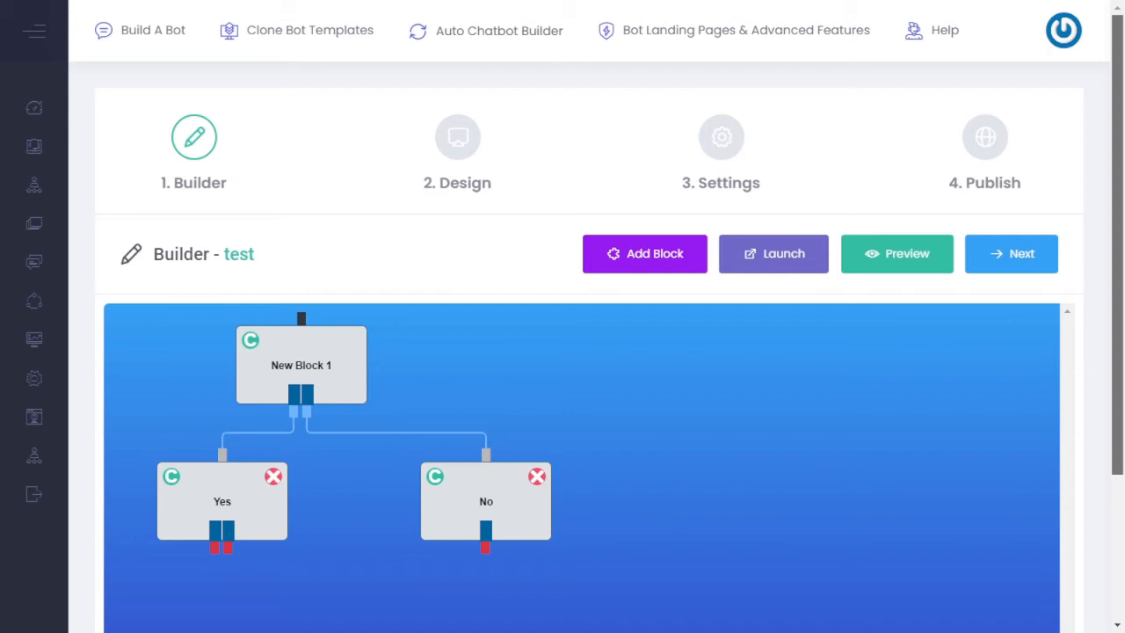
drag(486, 503, 697, 503)
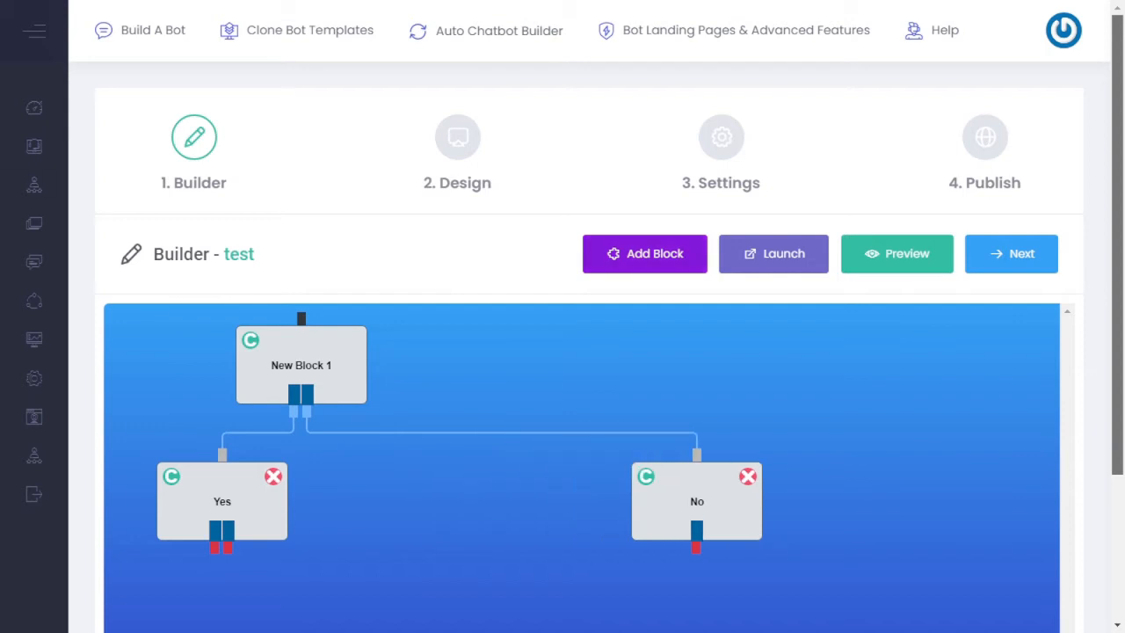
click(645, 254)
drag(196, 369, 328, 553)
scroll(580, 396, down, 1)
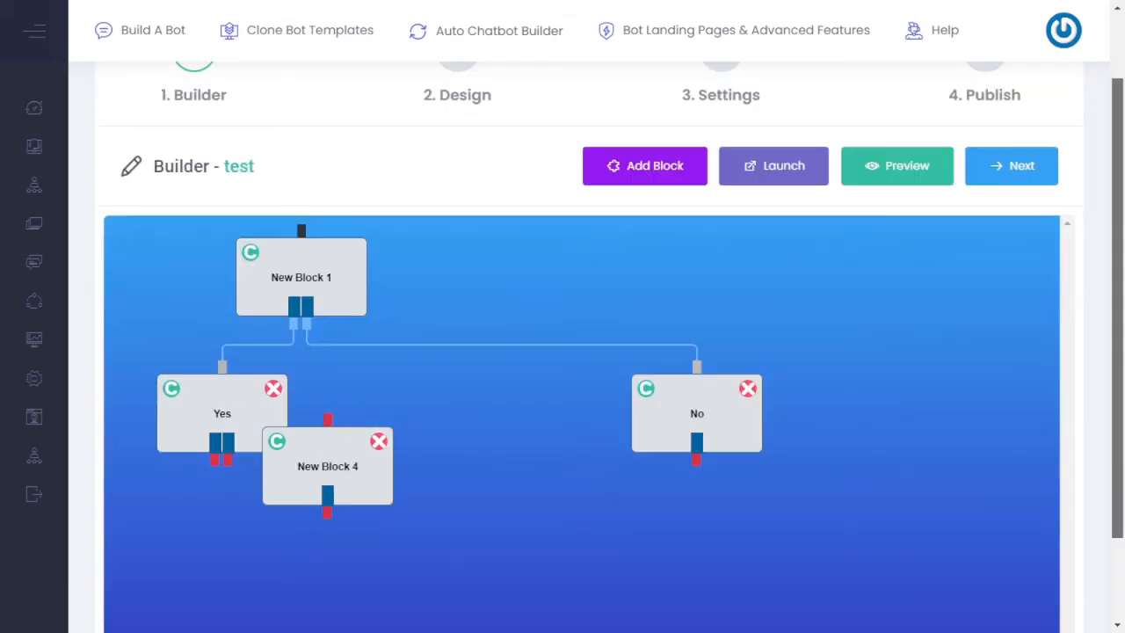
drag(328, 466, 381, 492)
Raise the Yes and No blocks closer to New Block 1 and place New Block 4 lower down, between them.
drag(222, 414, 223, 387)
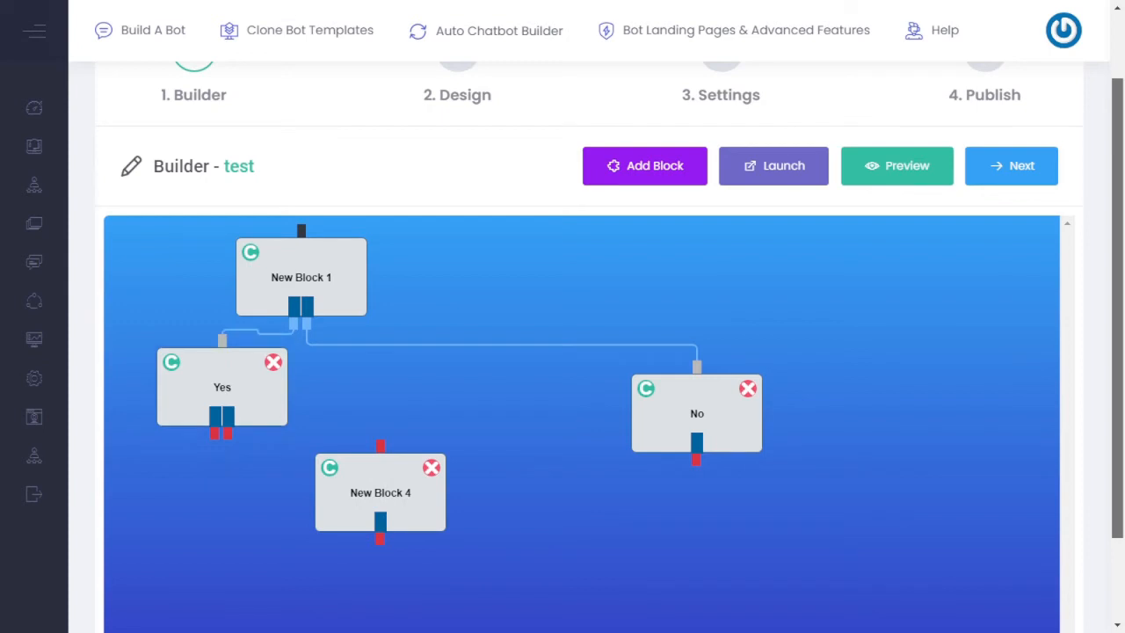
drag(697, 413, 723, 387)
drag(380, 492, 486, 518)
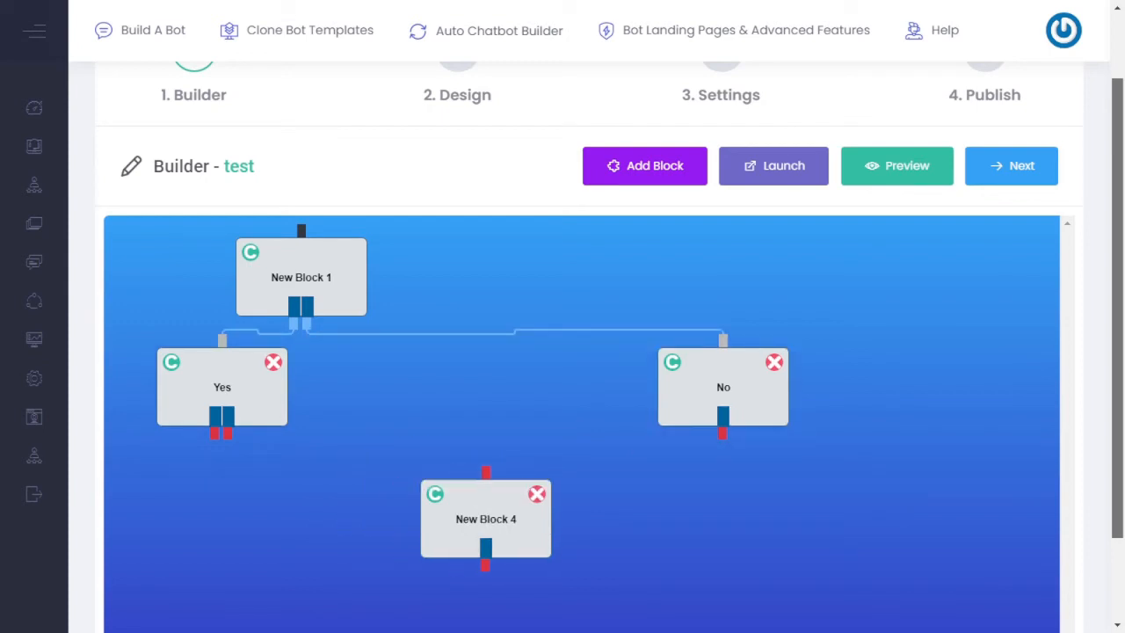
Add another block beneath the Yes block and connect the Yes block's first output to it and its second output to New Block 4.
click(685, 167)
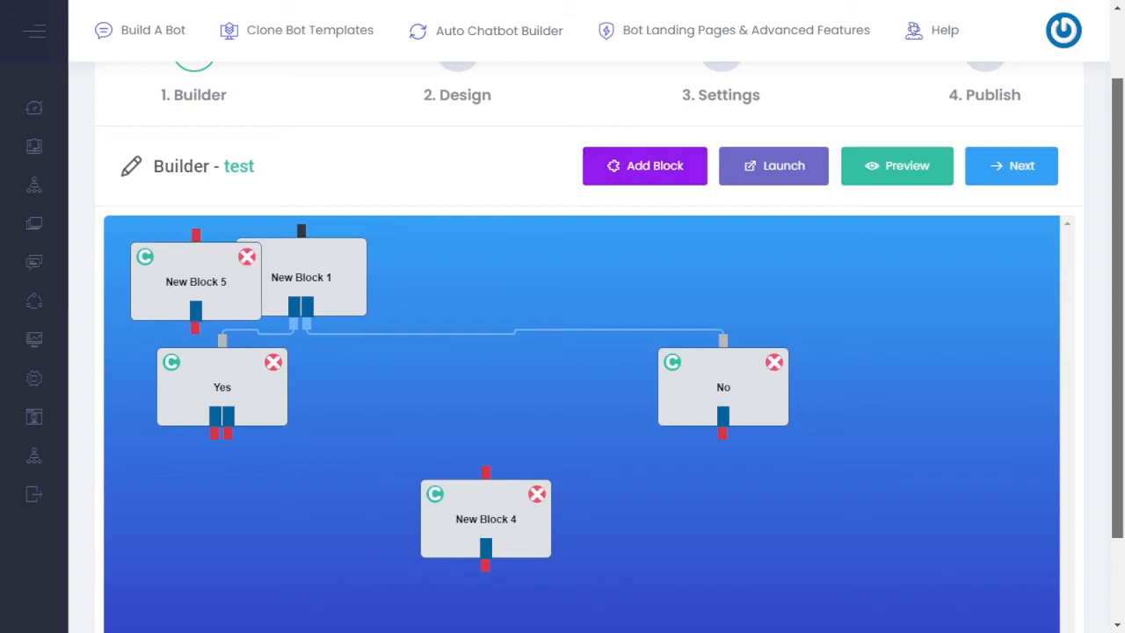
drag(196, 281, 196, 519)
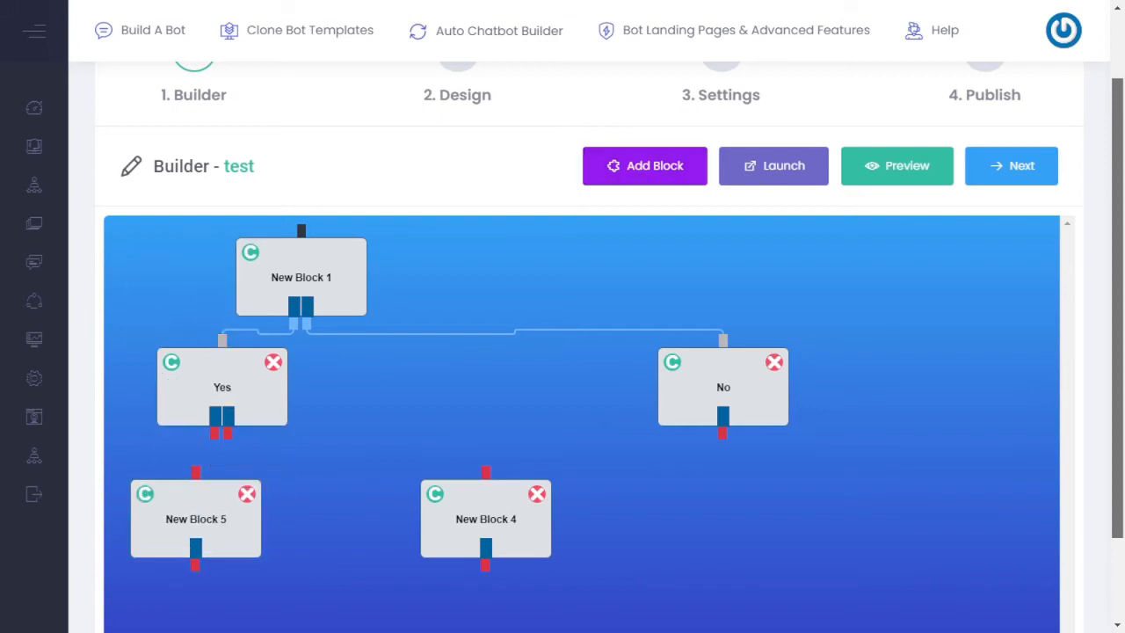
drag(228, 432, 486, 472)
drag(486, 518, 538, 519)
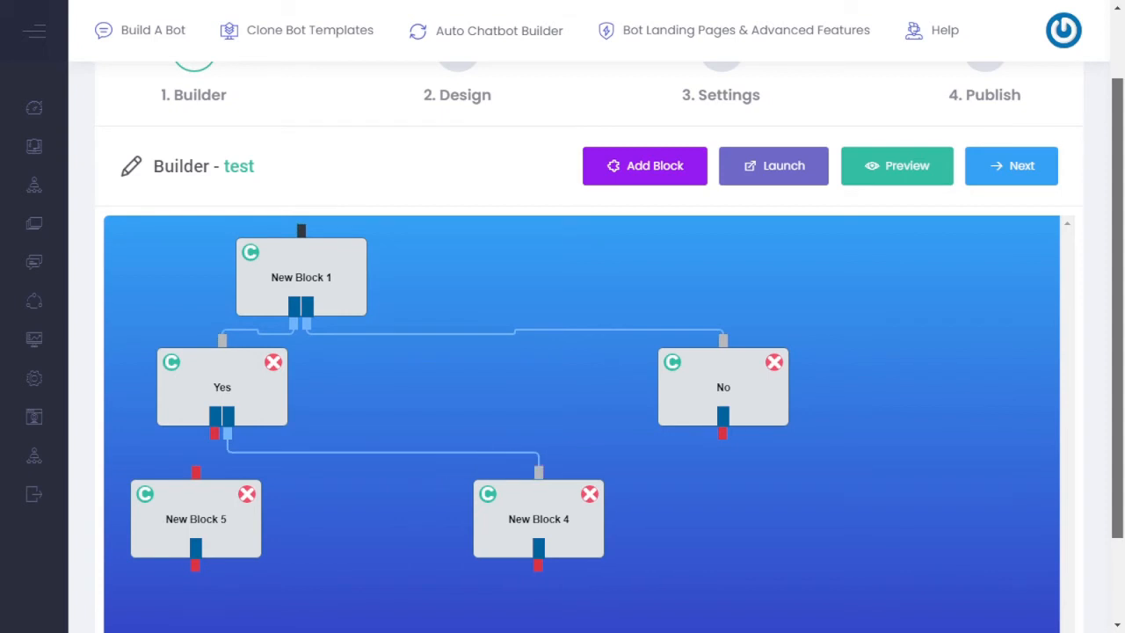
drag(196, 518, 222, 545)
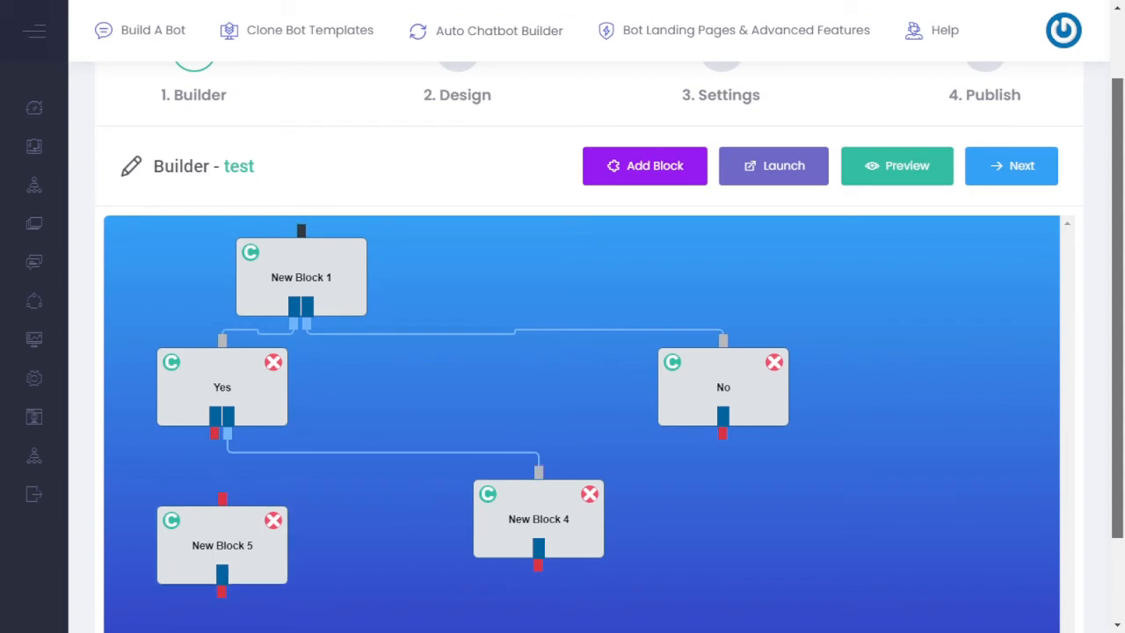
drag(214, 432, 222, 499)
Rename New Block 5 as "Yes free gift" and save it.
double_click(222, 545)
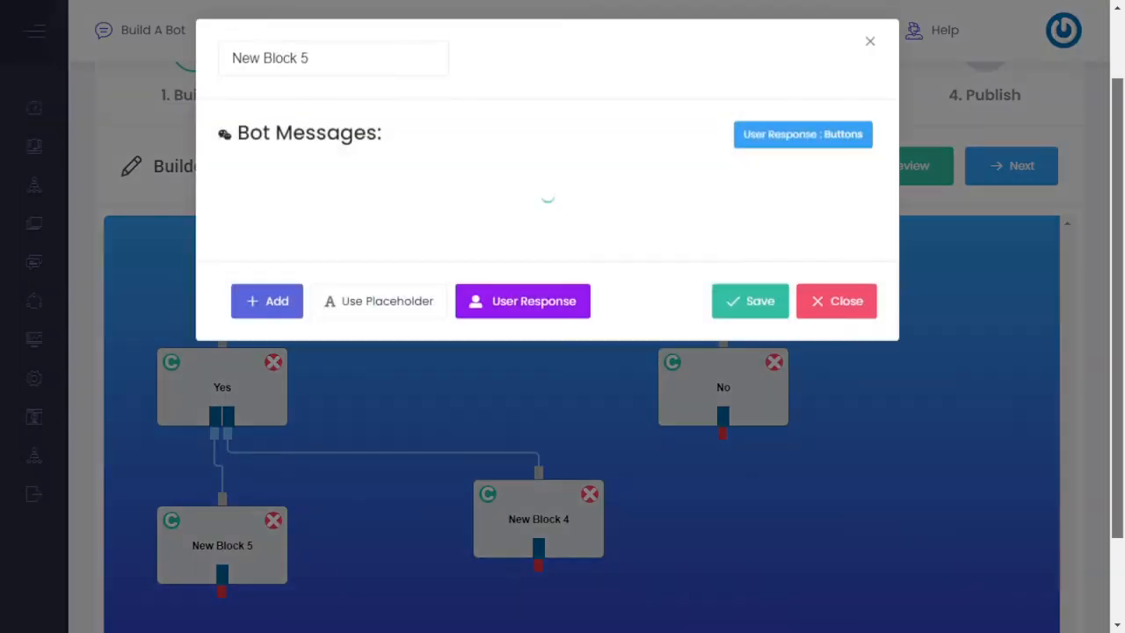
drag(312, 59, 230, 59)
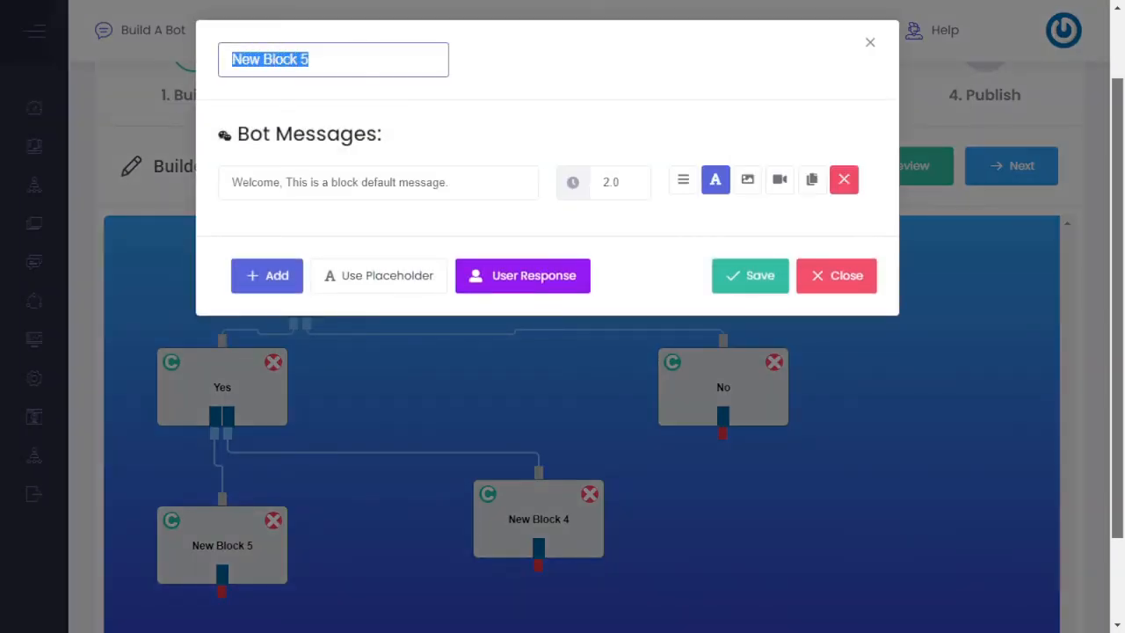
text(Yes free )
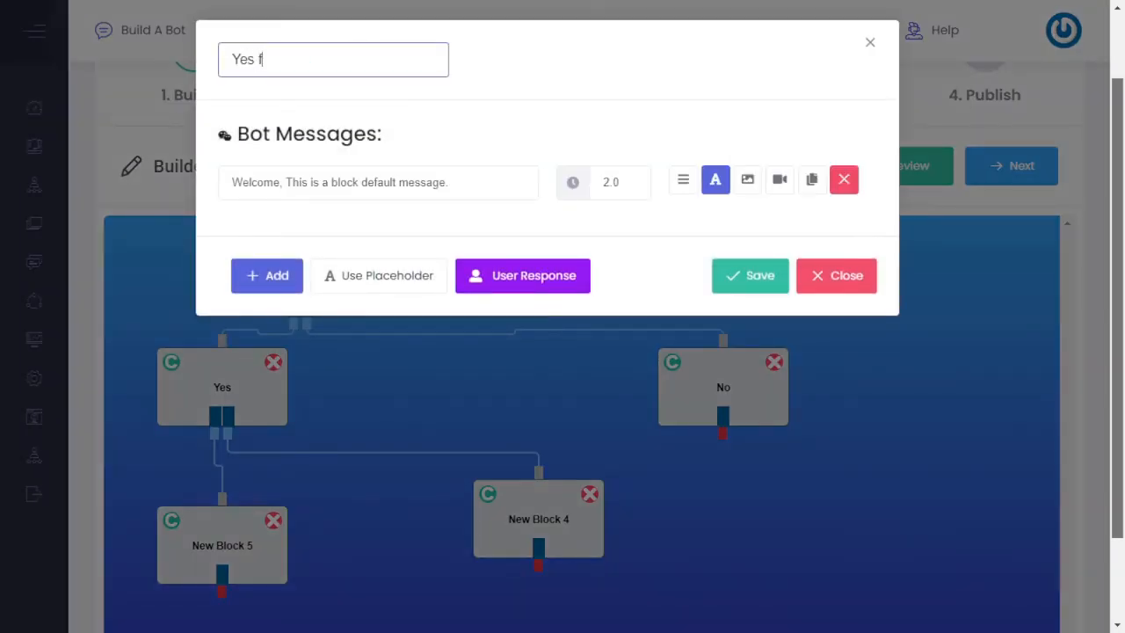
text(goi)
key(BackSpace)
key(BackSpace)
text(ift)
click(750, 276)
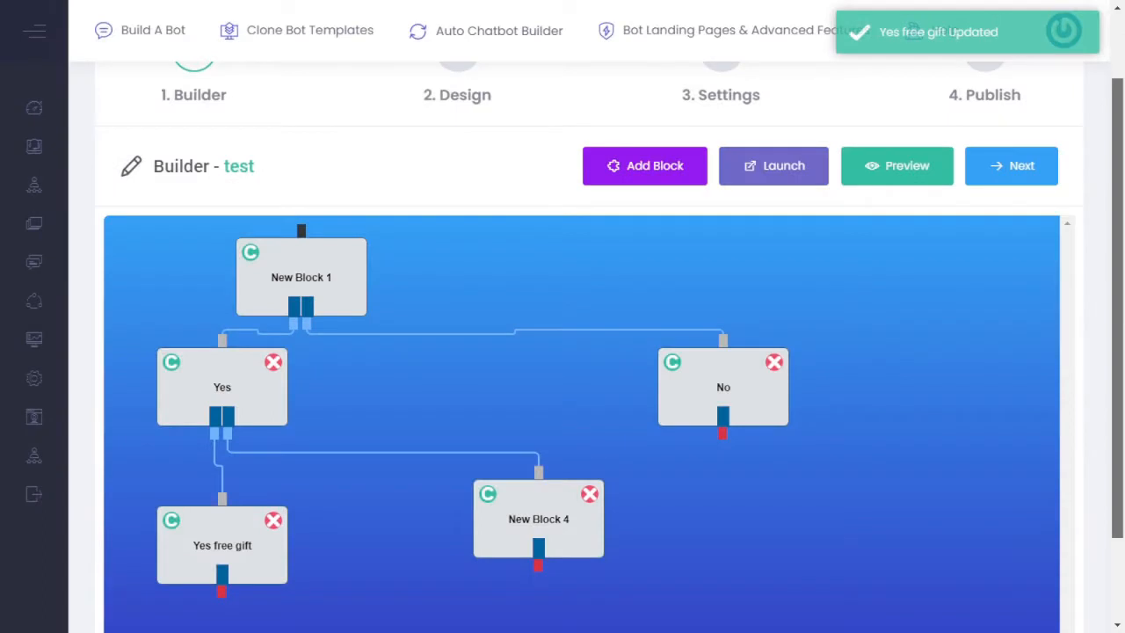
Rename New Block 4 as "No free gift" and save it.
double_click(539, 519)
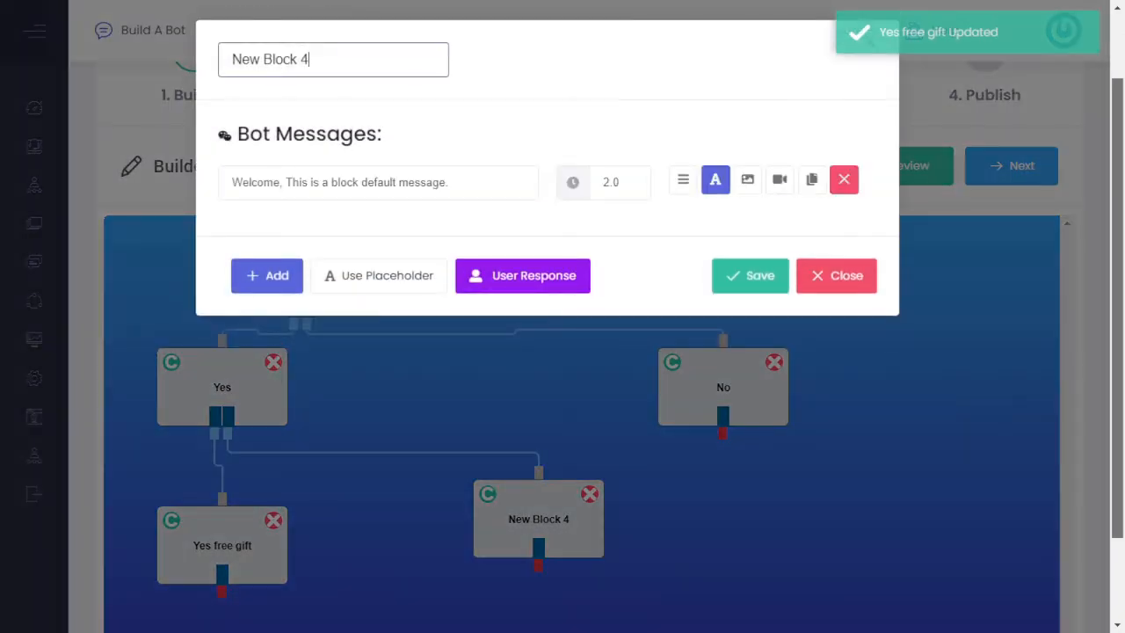
key(BackSpace)
key(BackSpace)
key(BackSpace)
key(BackSpace)
key(BackSpace)
key(BackSpace)
key(BackSpace)
key(BackSpace)
key(BackSpace)
key(BackSpace)
text(o free)
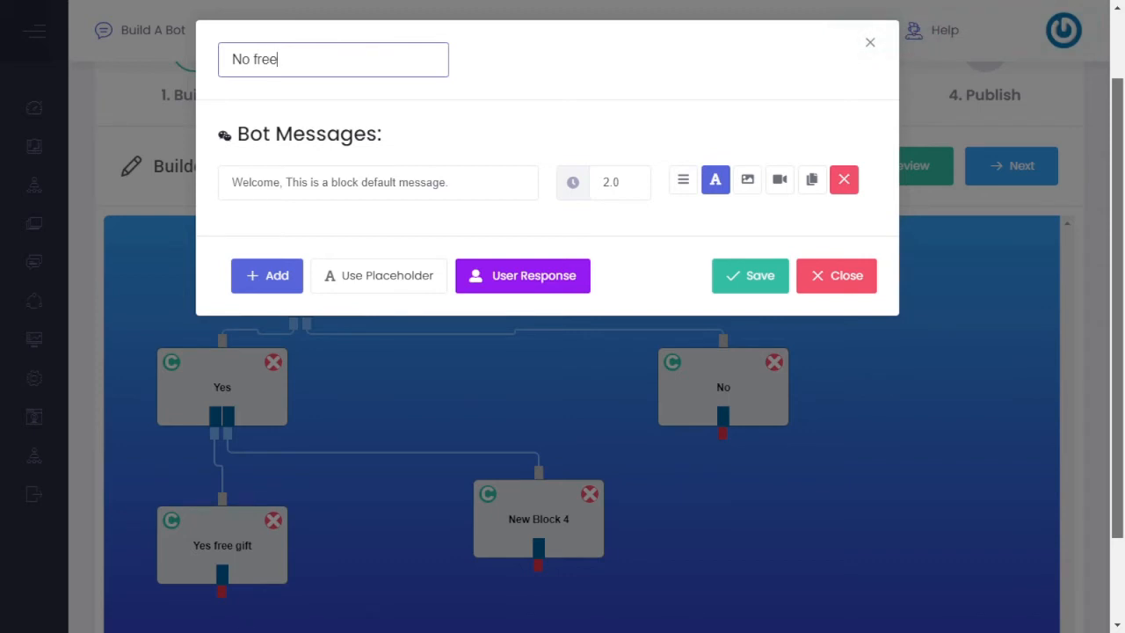
text( gift)
click(694, 276)
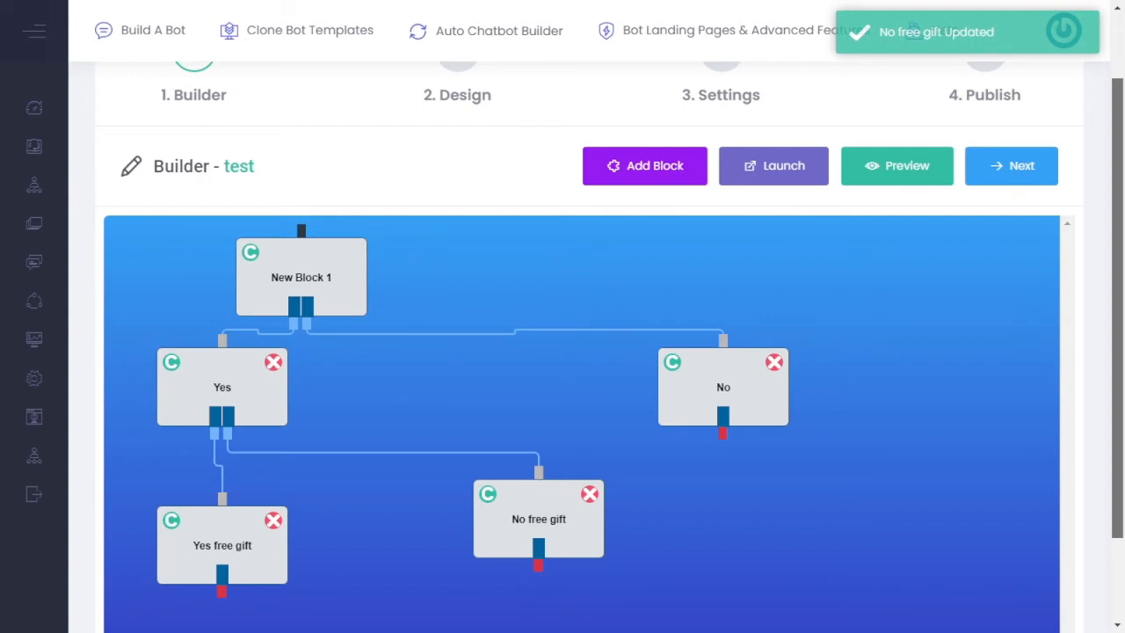
Replace the default message of the Yes free gift block with "Great thanks, can I take your email address?".
scroll(580, 422, down, 2)
scroll(580, 352, up, 2)
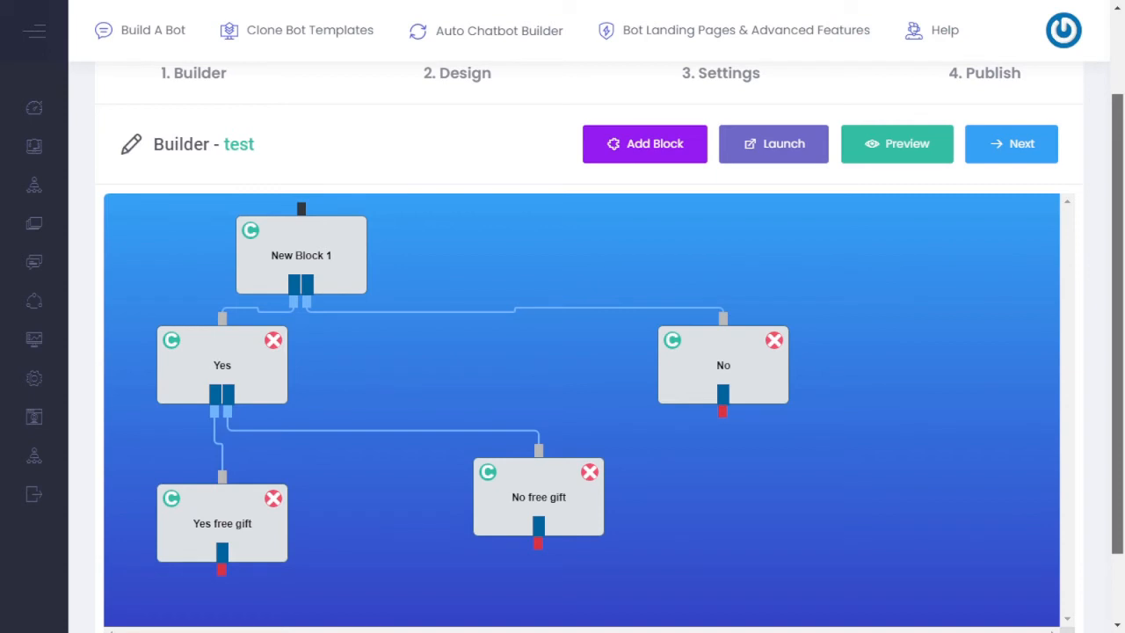
click(223, 524)
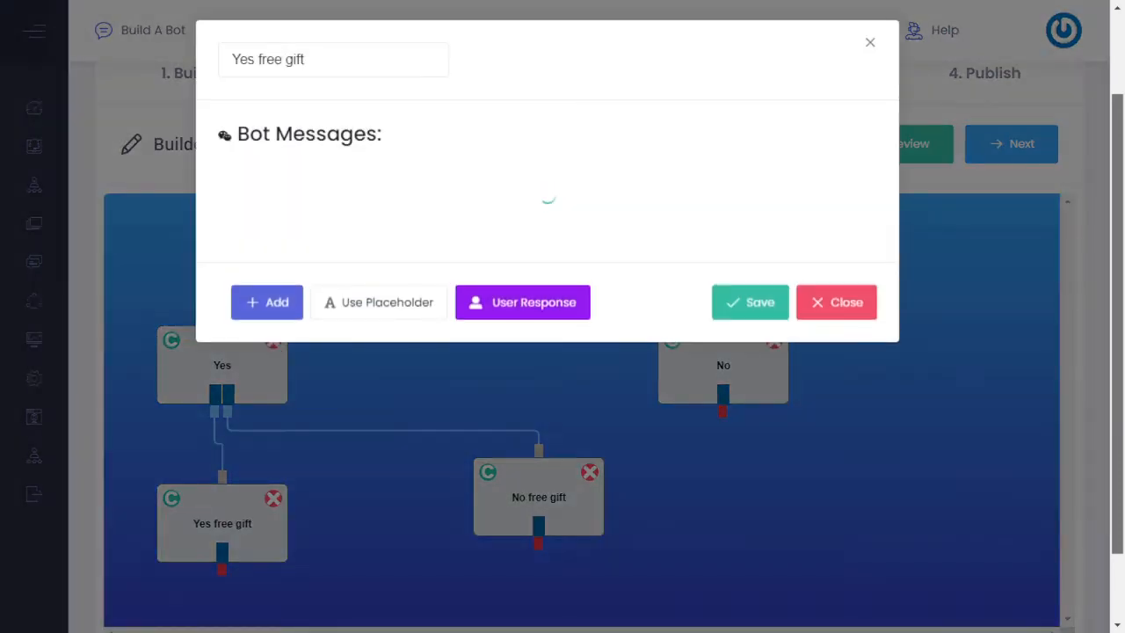
drag(449, 182, 231, 182)
text(G)
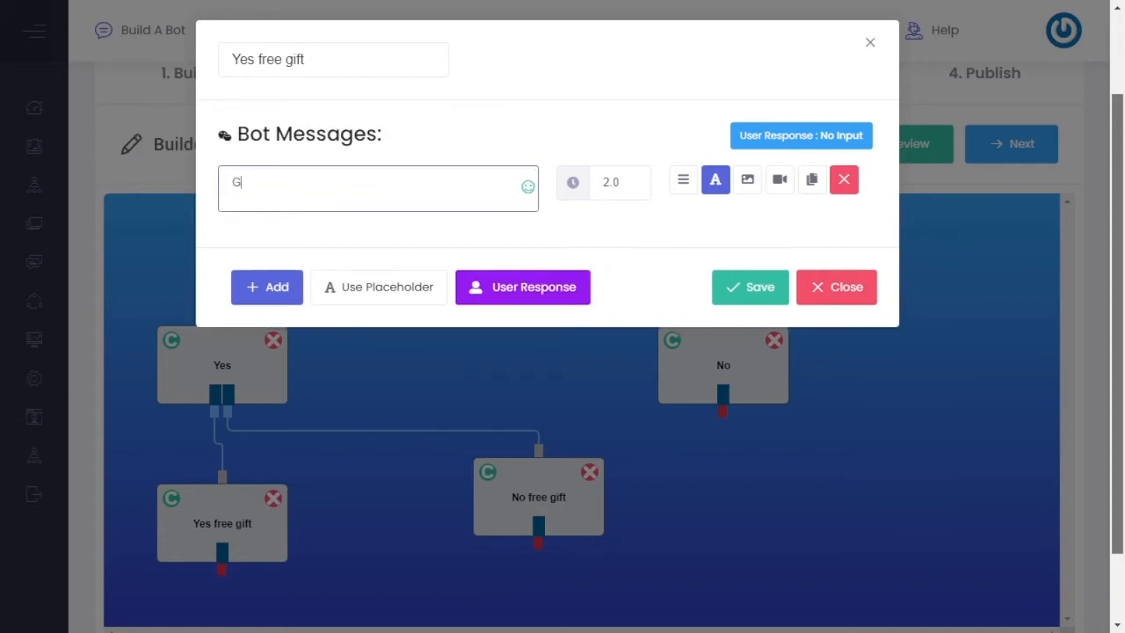
text(reat thanks, can I take your email)
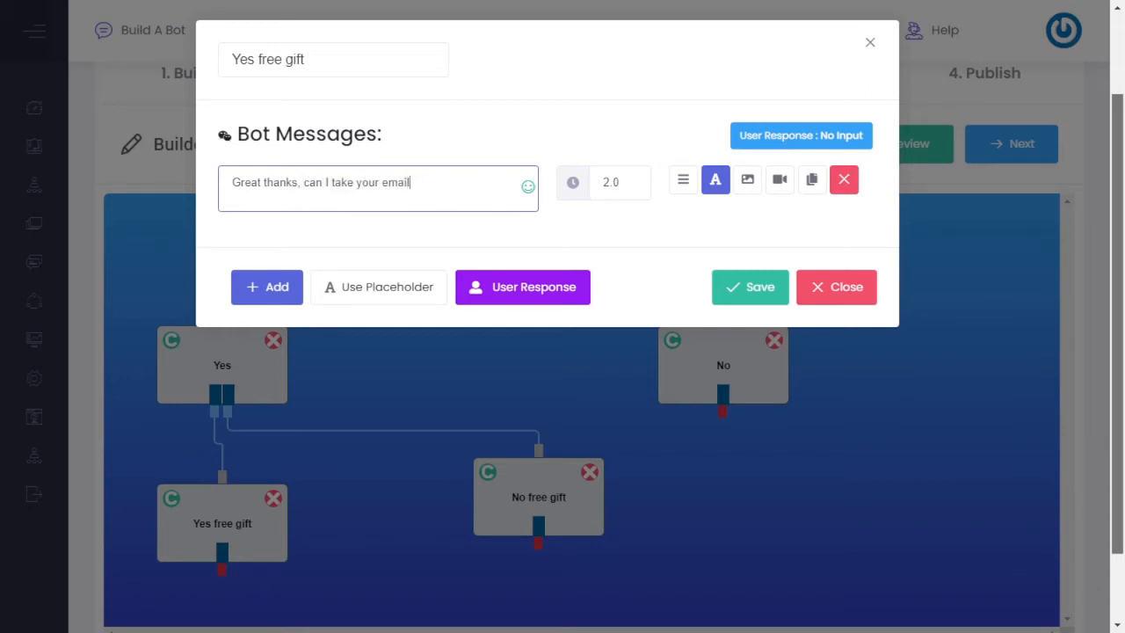
text( add)
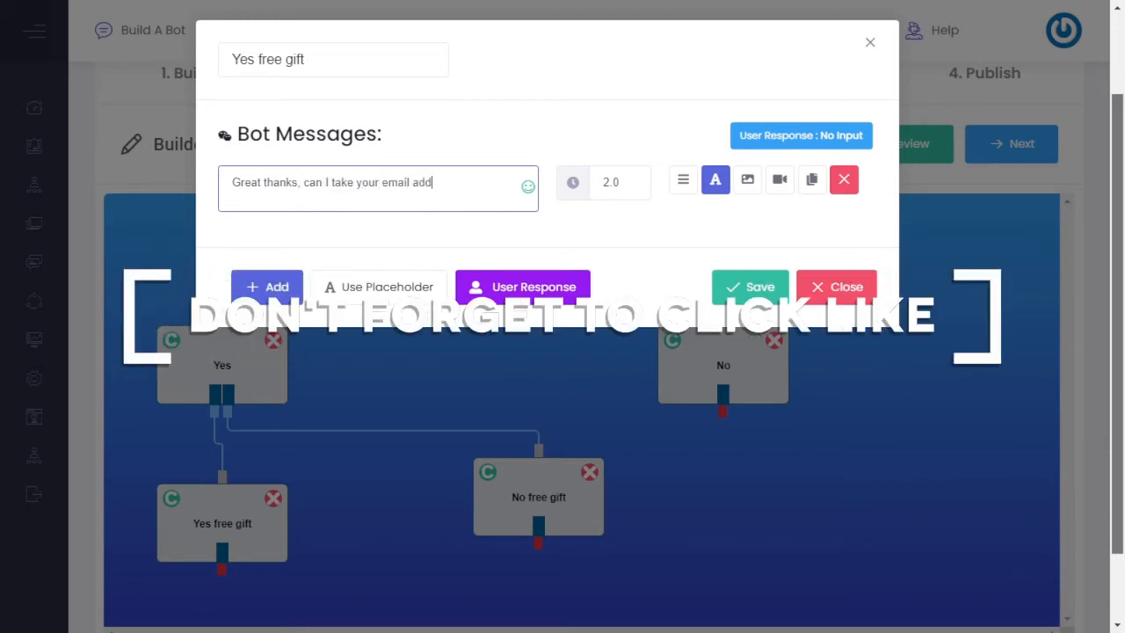
text(ress?)
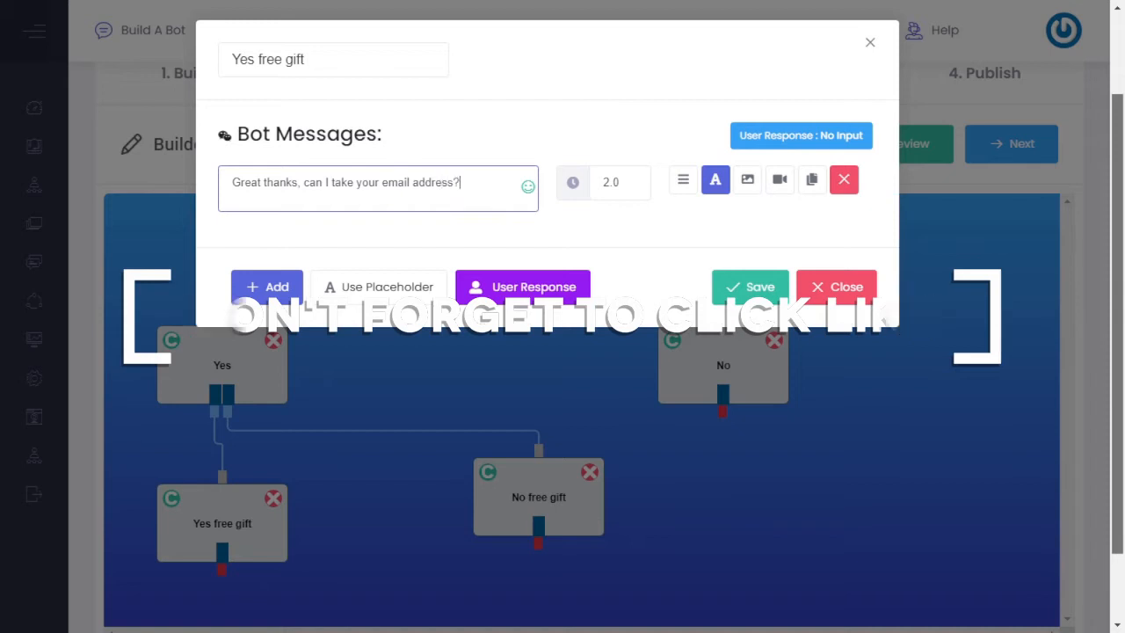
Set the Yes free gift block's user response to Text input of type Email Address.
click(522, 287)
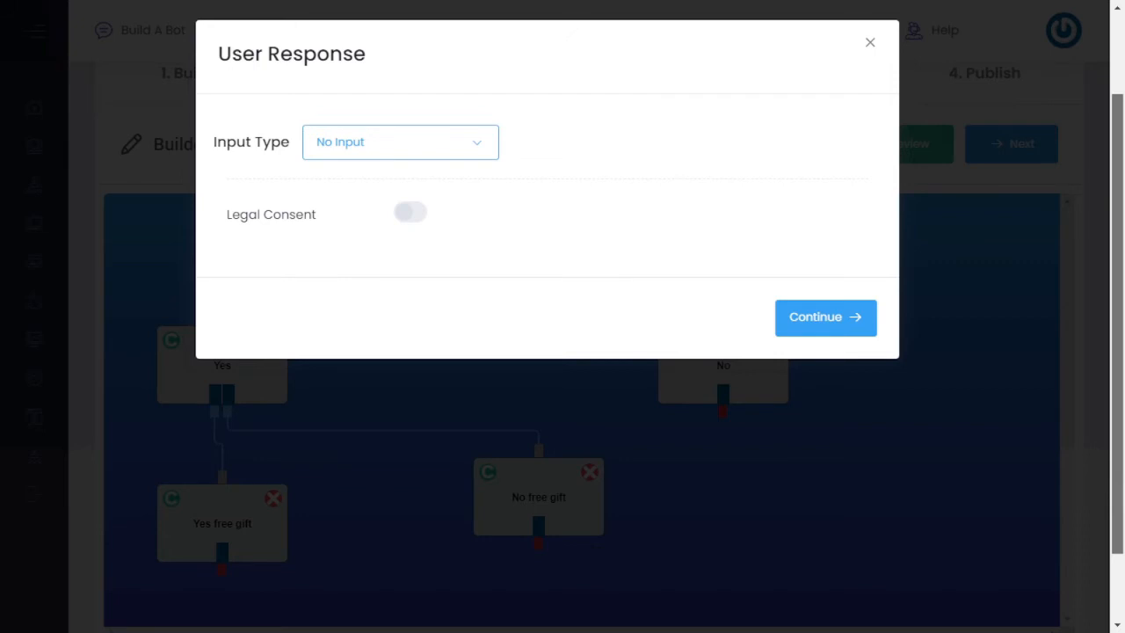
click(401, 142)
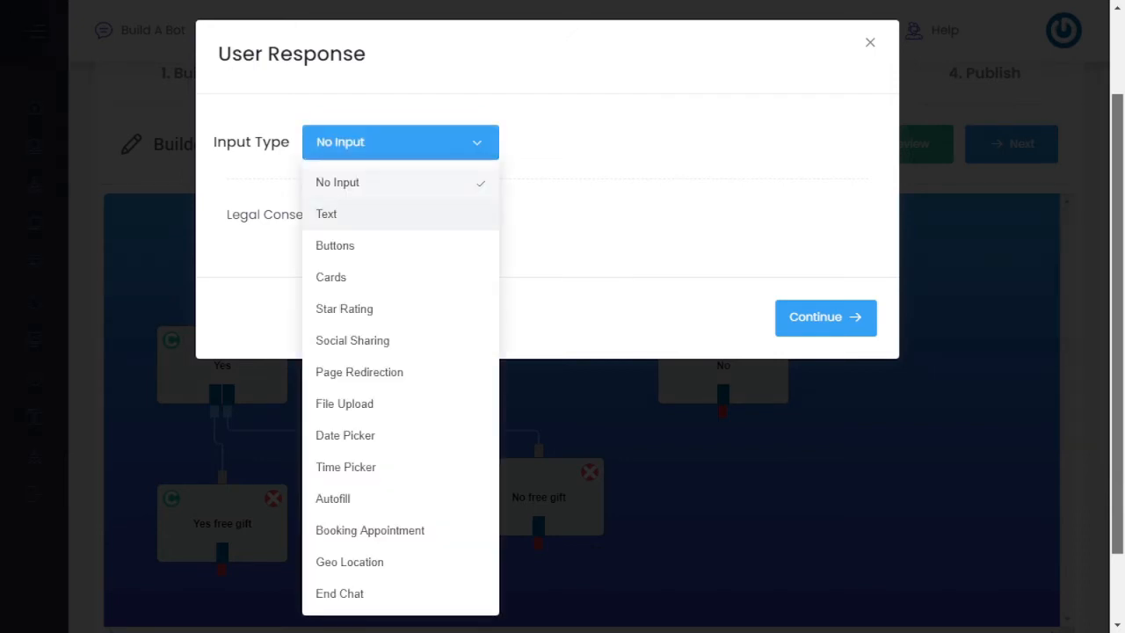
click(351, 214)
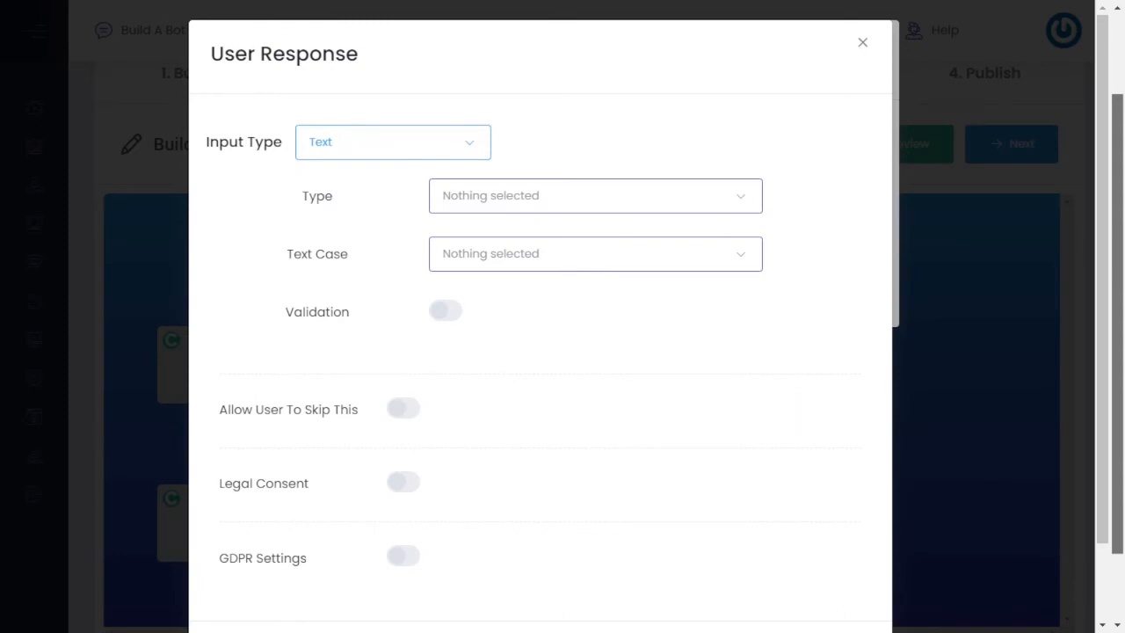
click(595, 195)
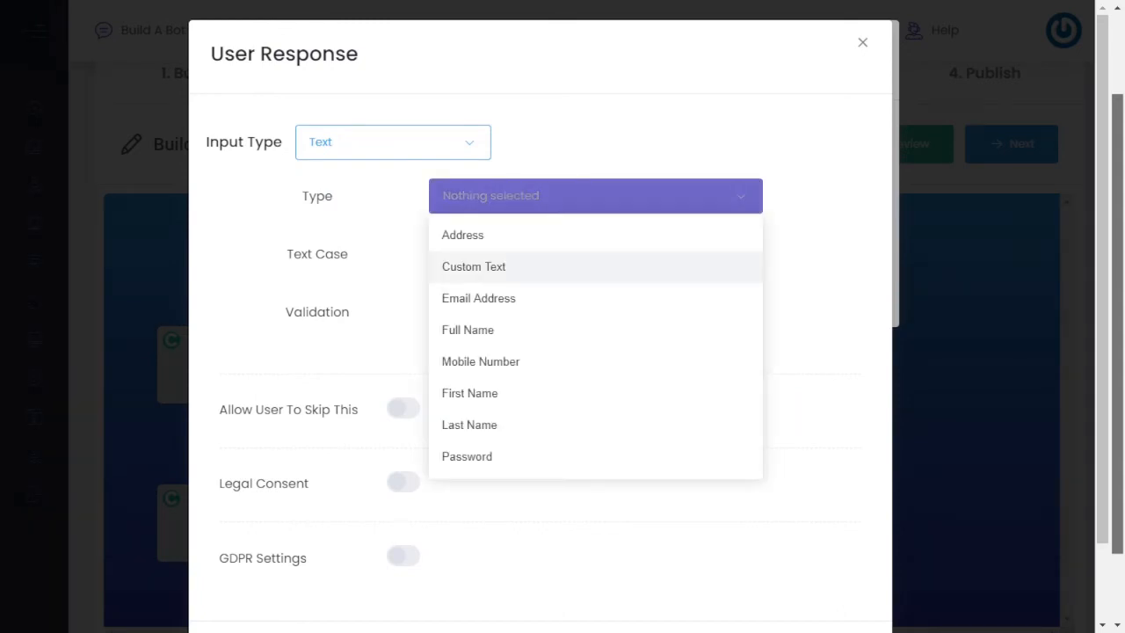
click(478, 297)
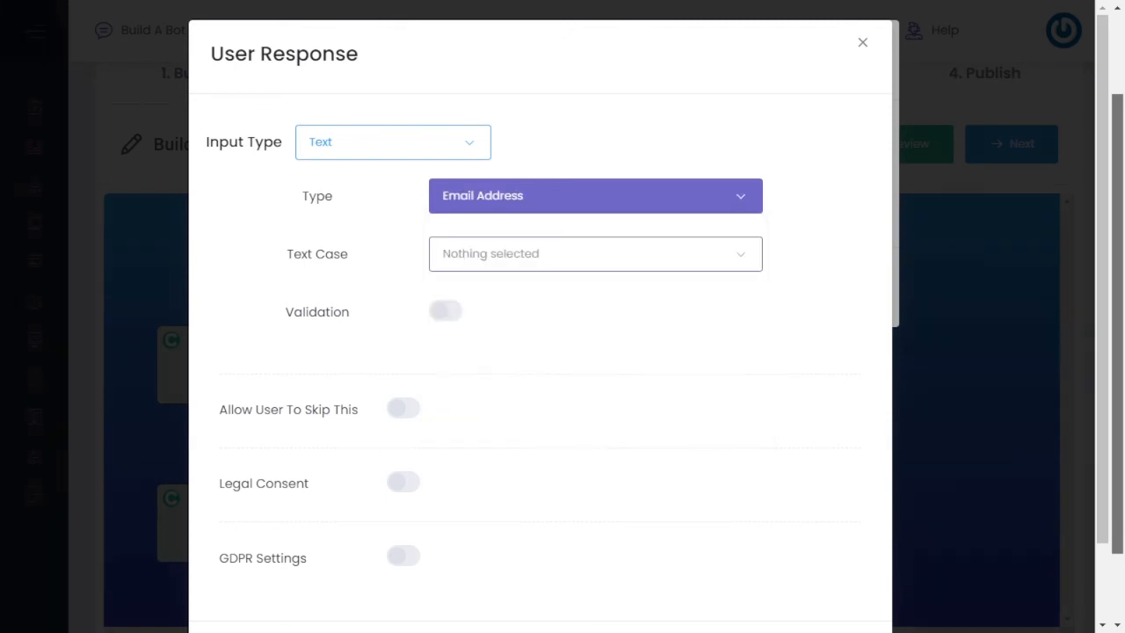
Set the email response's text case to No Case, enable its validation and apply the response.
click(595, 253)
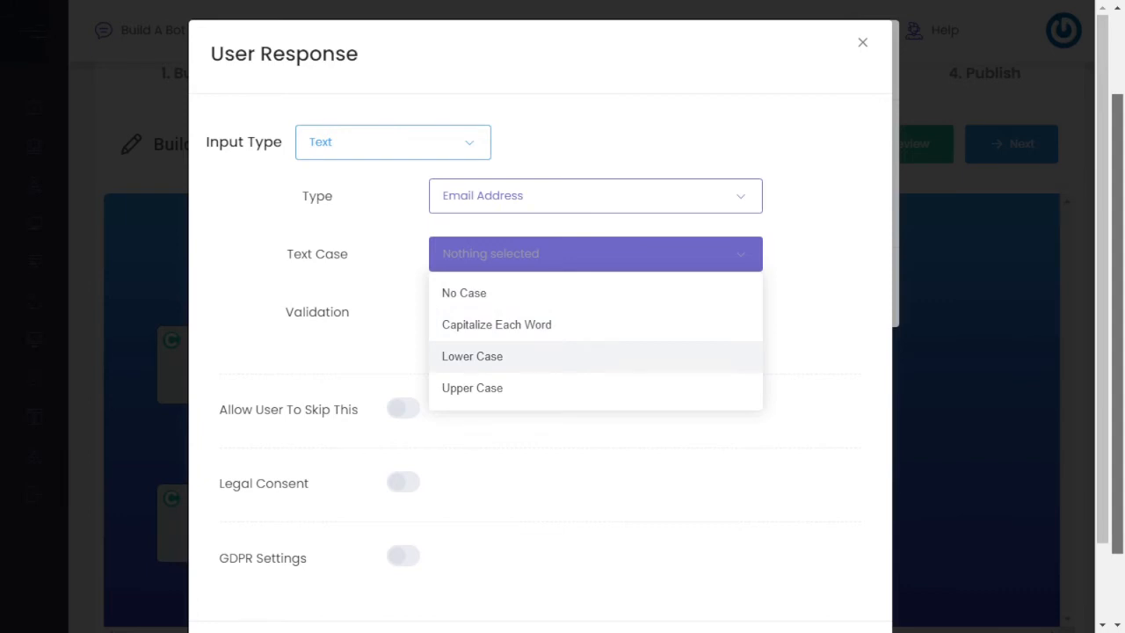
click(464, 294)
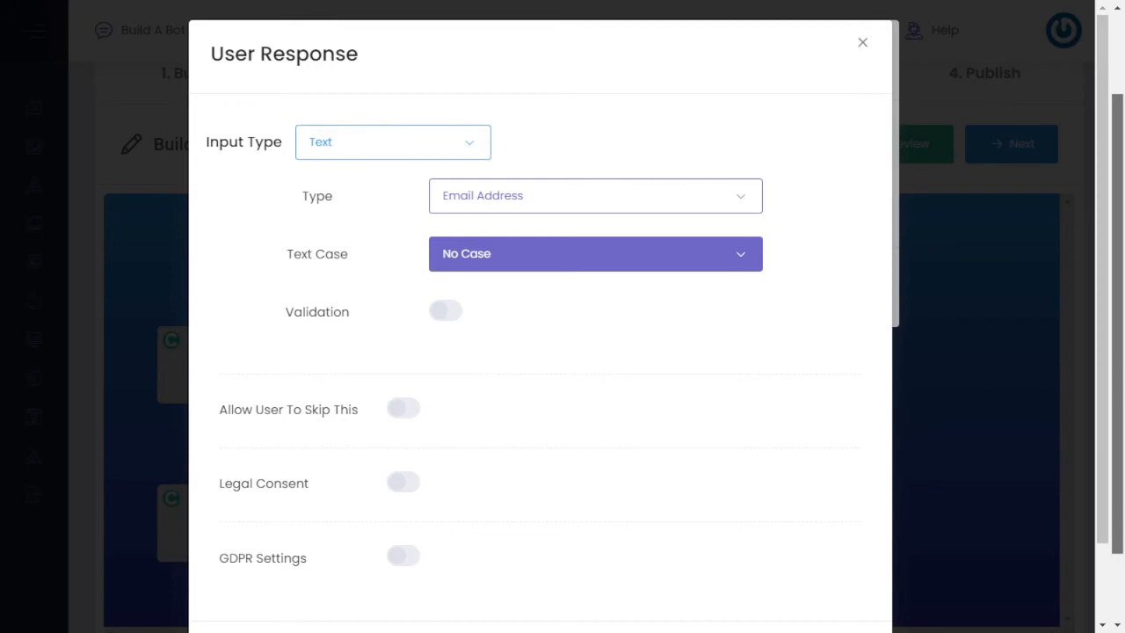
click(446, 311)
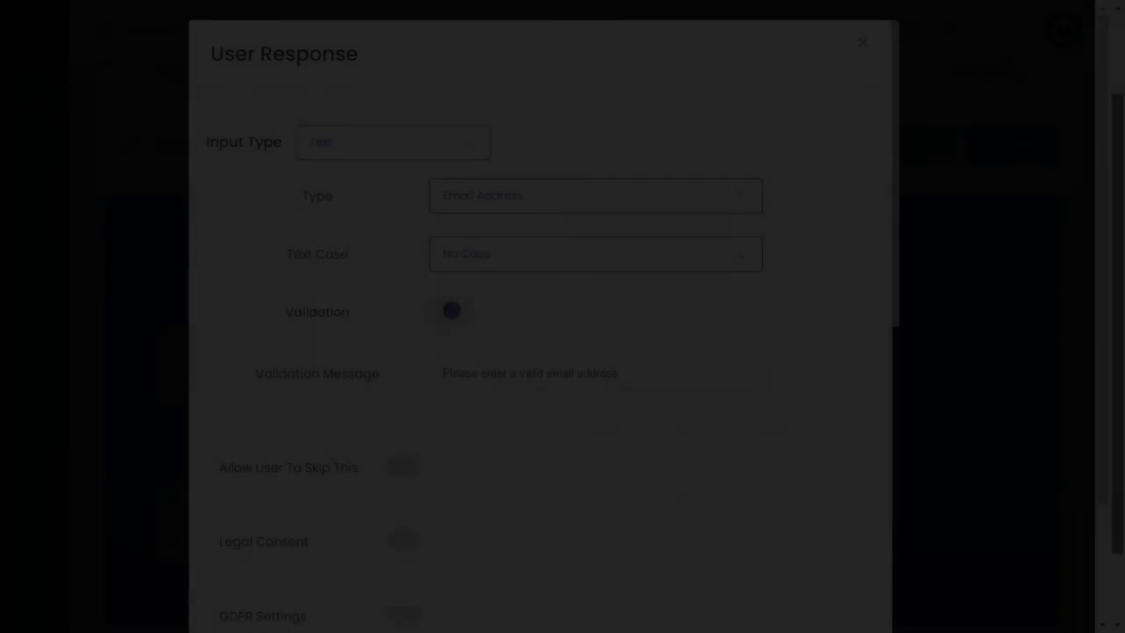
scroll(541, 325, down, 1)
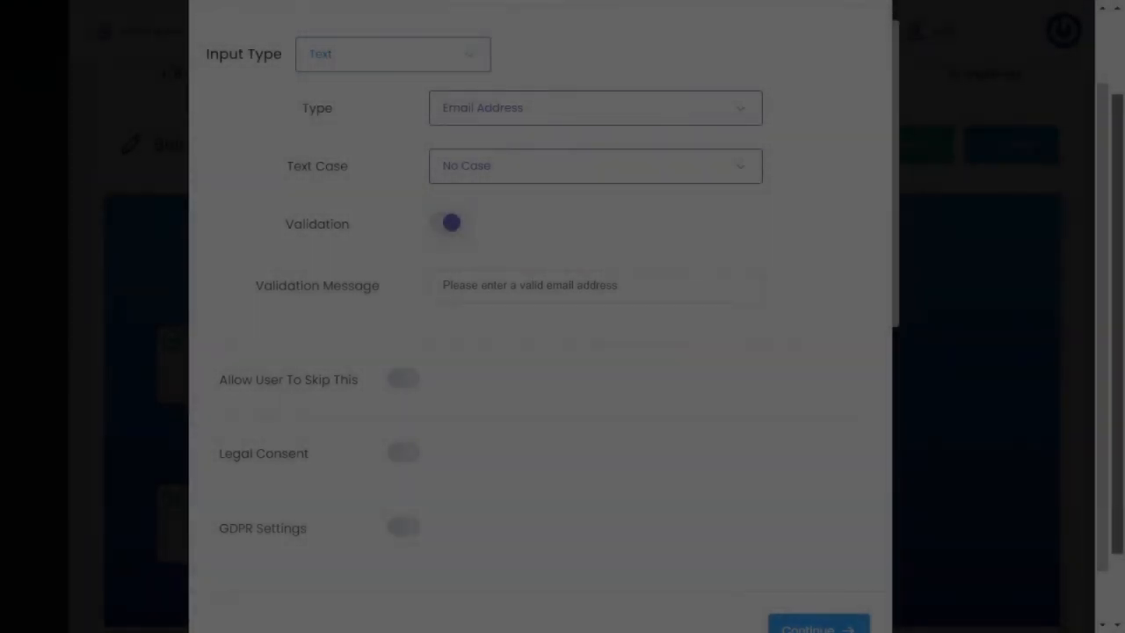
scroll(540, 316, down, 1)
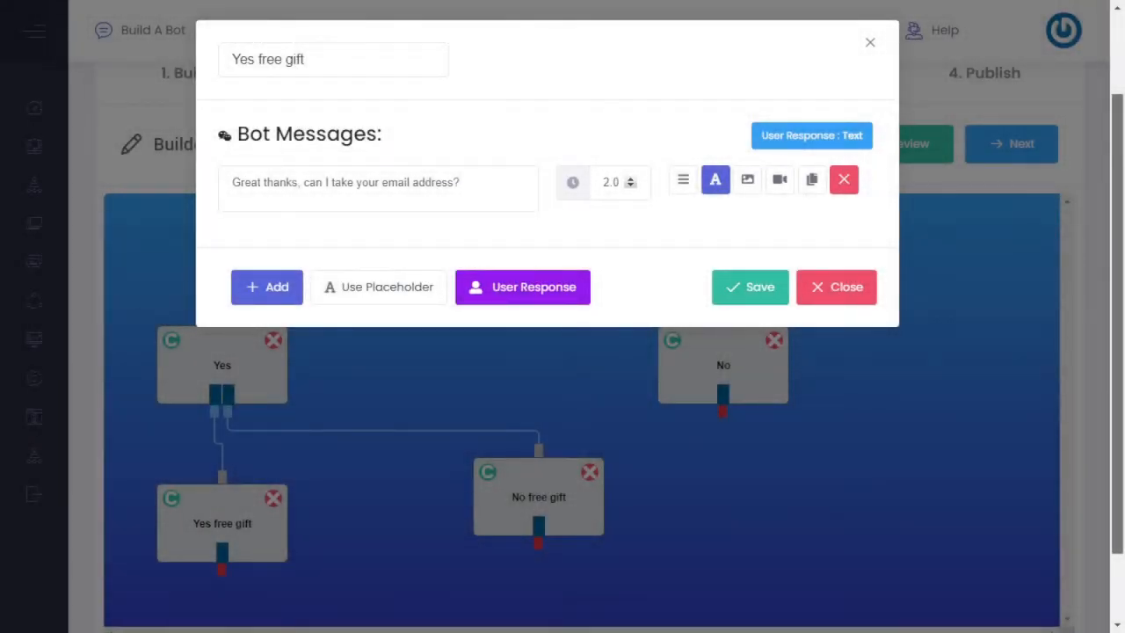
Set the email request message's delay to 1.5 and save the Yes free gift block.
click(630, 186)
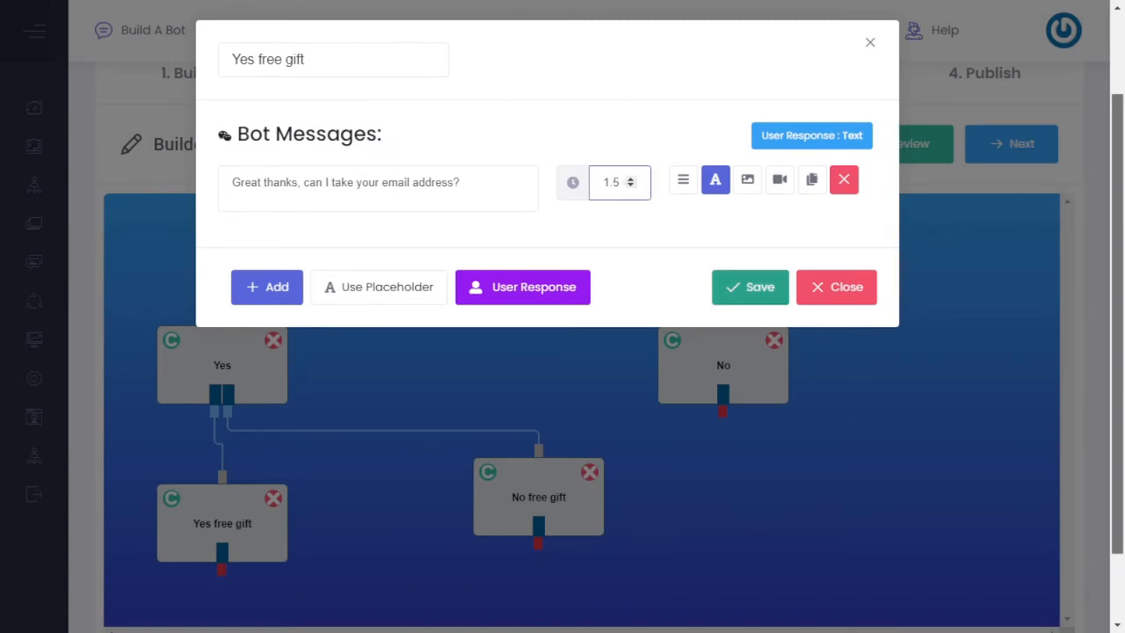
click(750, 286)
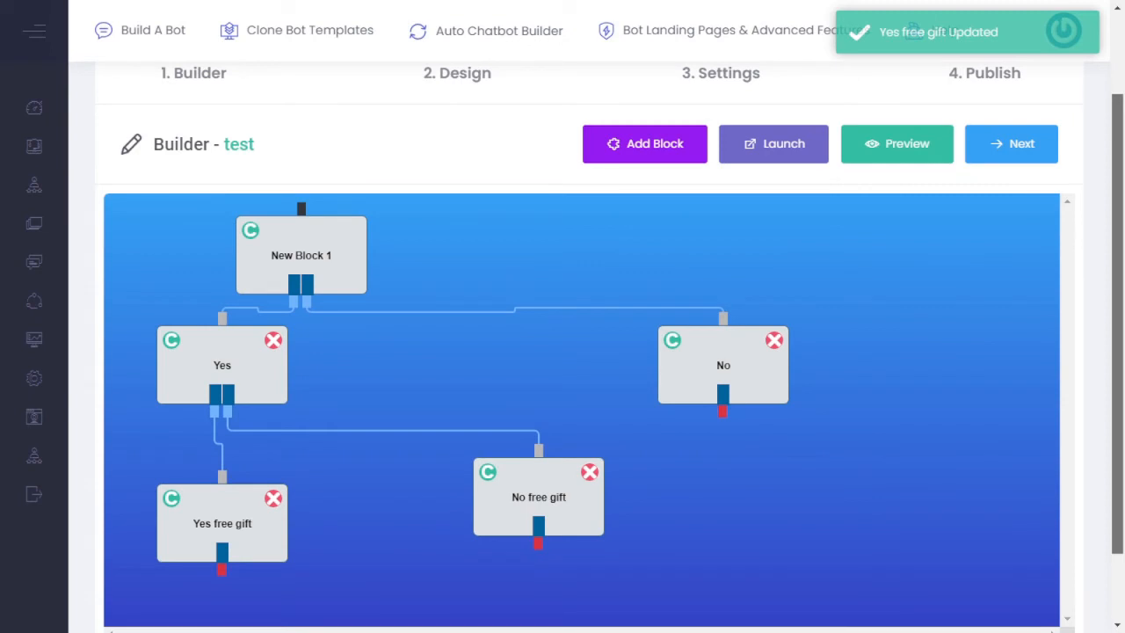
Add a new block below the Yes free gift block and connect the Yes free gift output to it.
scroll(580, 369, down, 1)
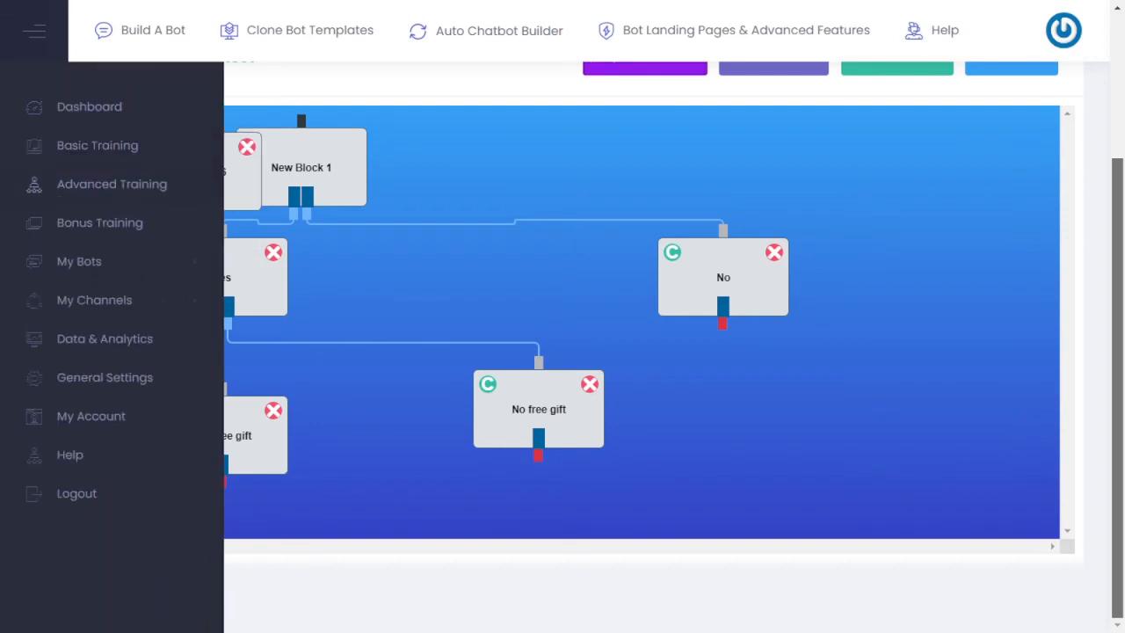
drag(239, 179, 371, 521)
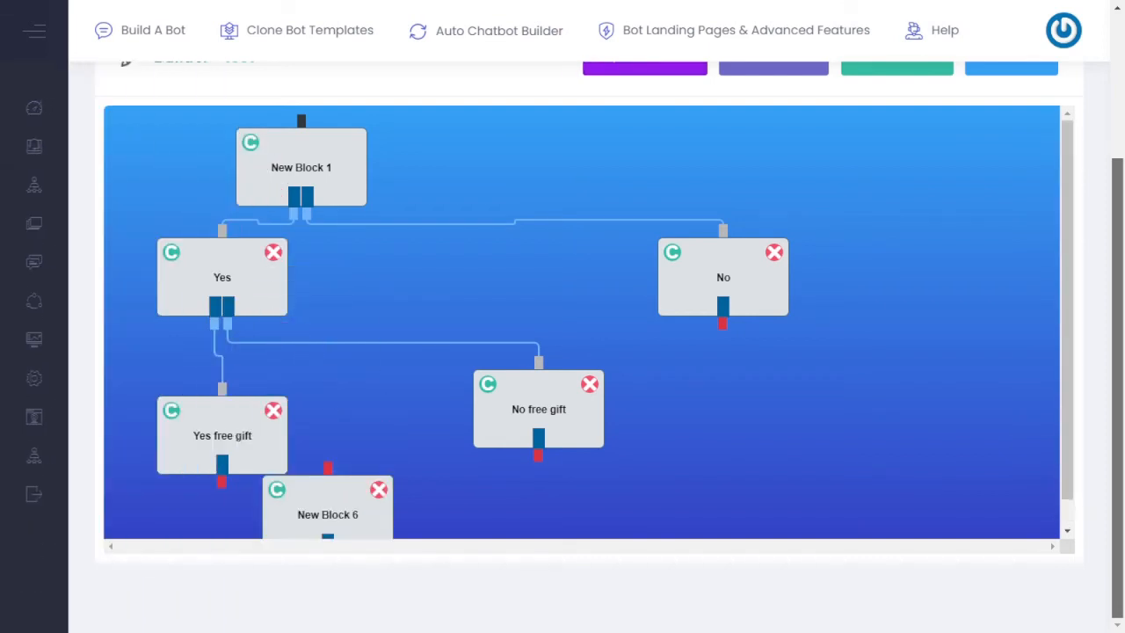
scroll(581, 322, down, 1)
drag(328, 486, 275, 486)
scroll(582, 322, down, 1)
scroll(581, 322, down, 1)
scroll(582, 322, down, 1)
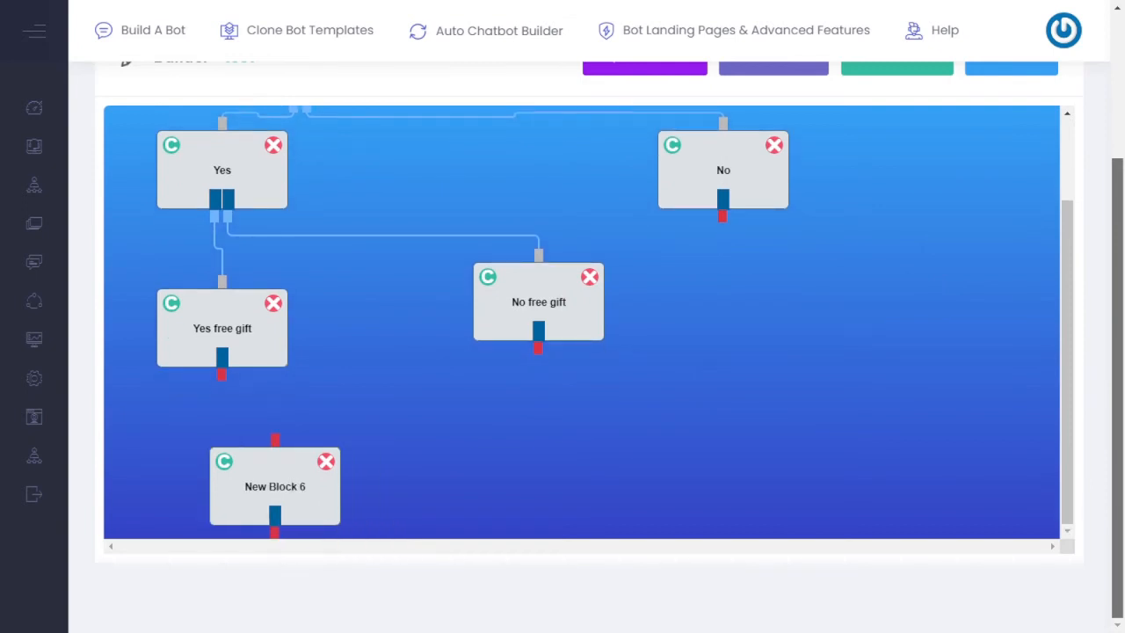
drag(221, 374, 276, 439)
Replace the default message of the block below Yes free gift with "Thanks, can I now take your first name?".
double_click(275, 486)
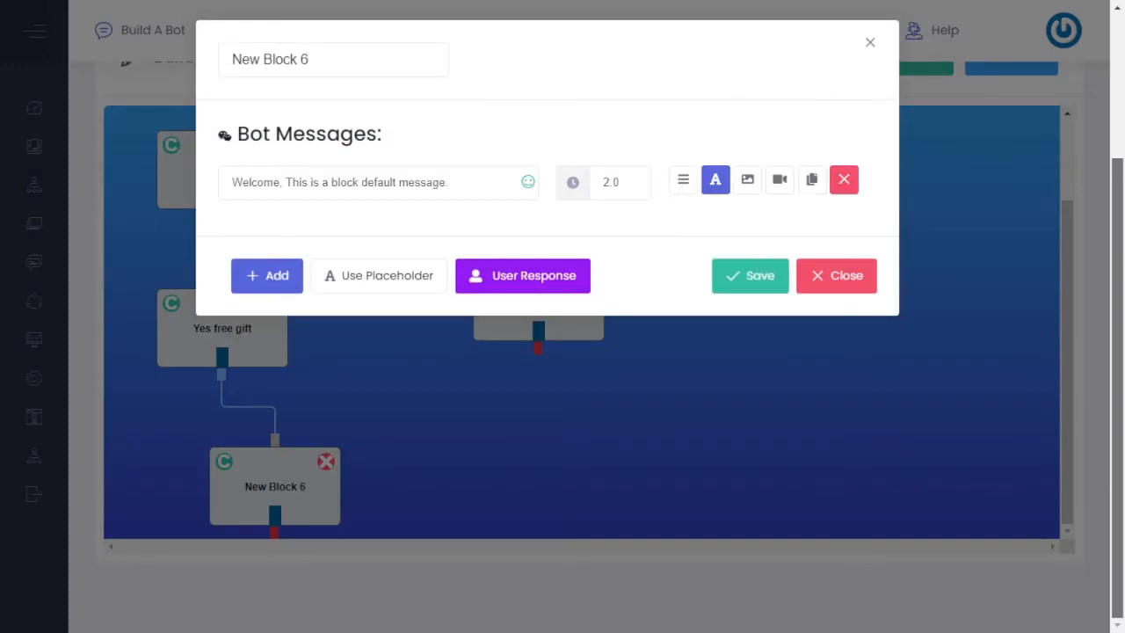
drag(450, 183, 228, 182)
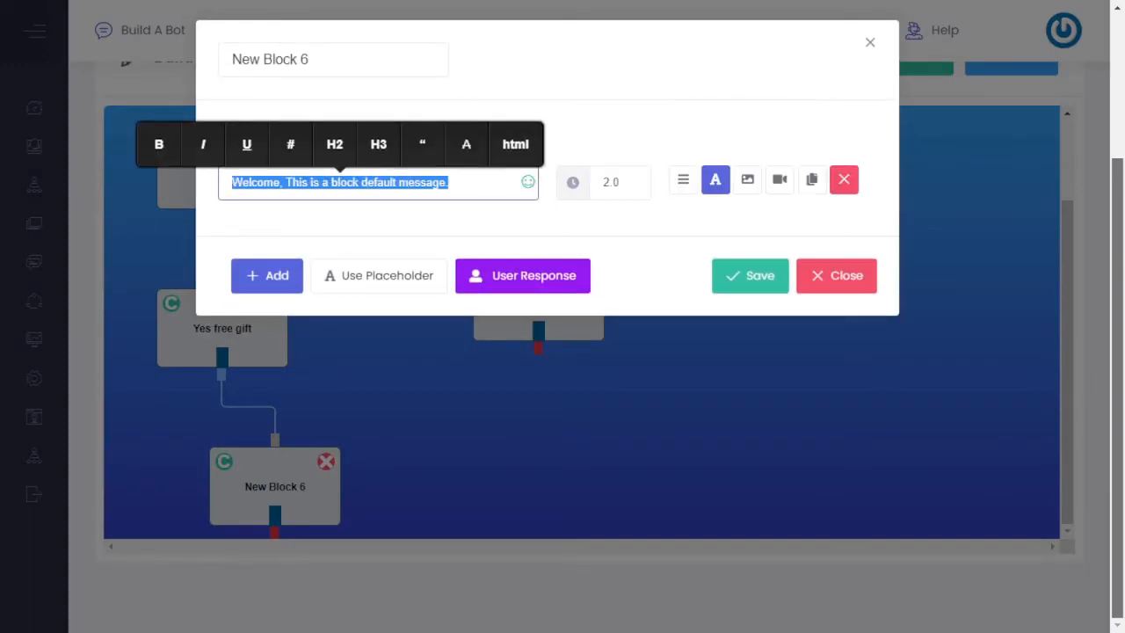
text(Tha)
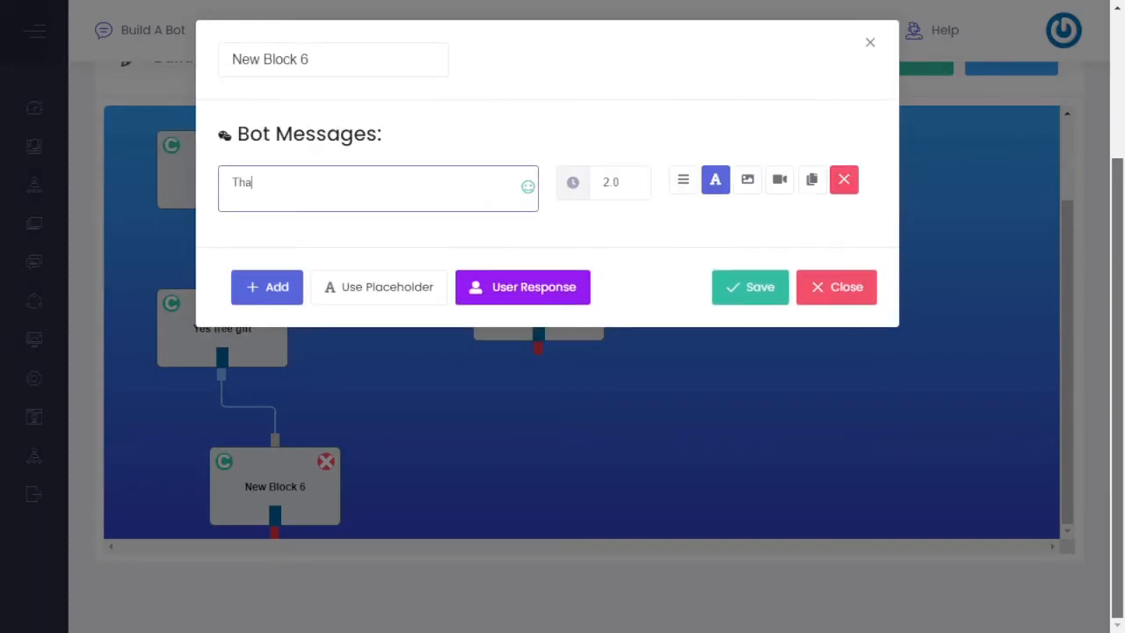
text(nks, can I now take your first name)
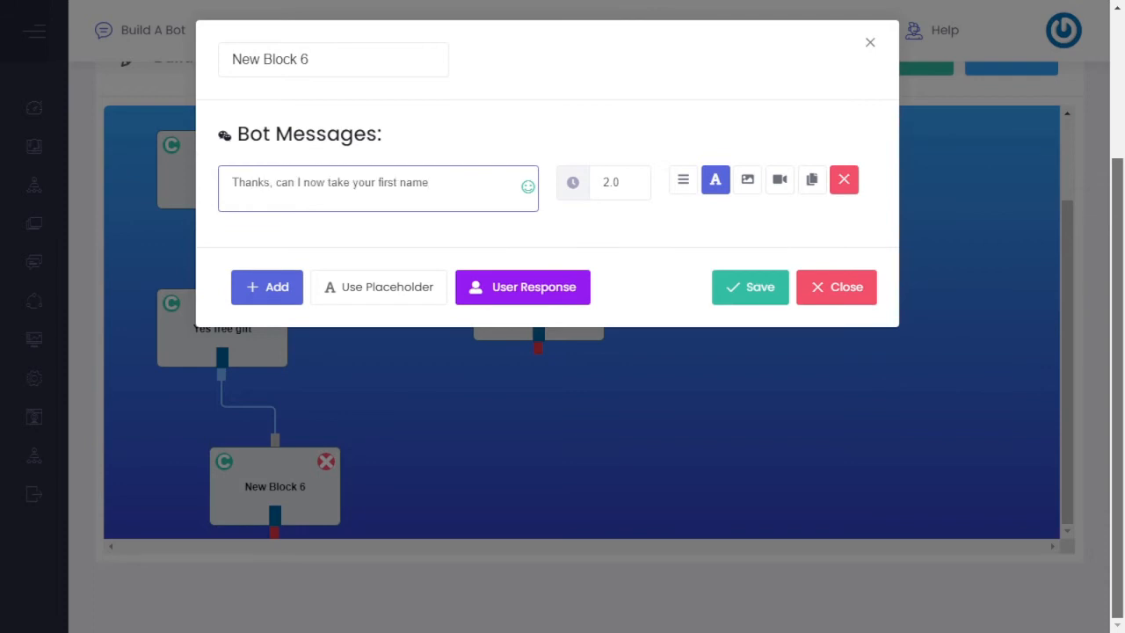
text(?)
Set the first name request block's user response to Text input of type First Name.
click(522, 286)
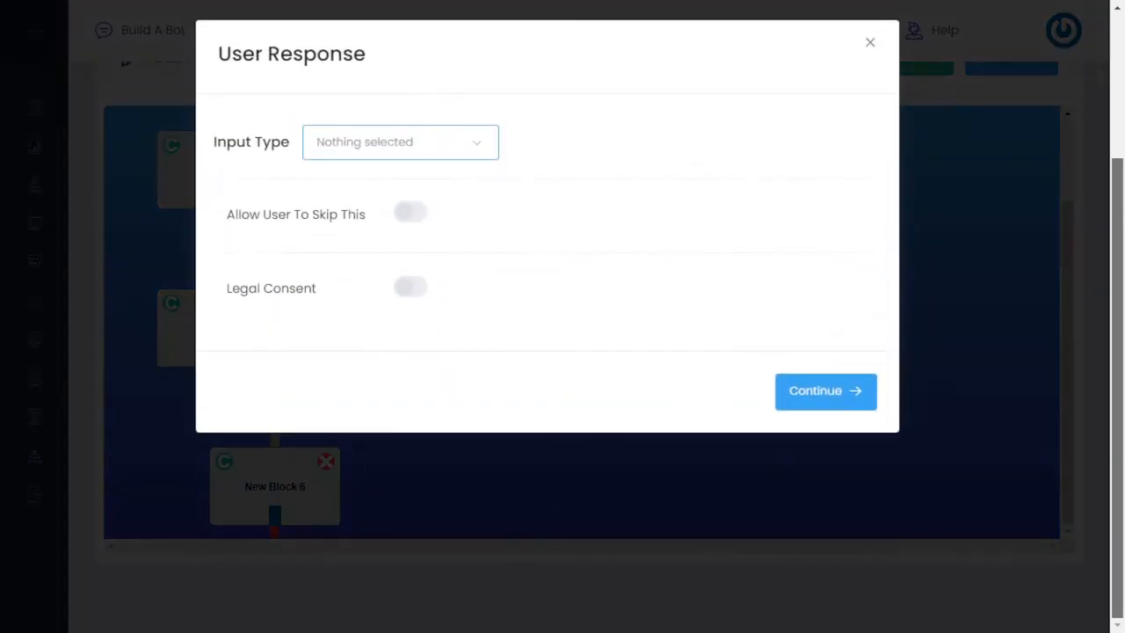
click(400, 142)
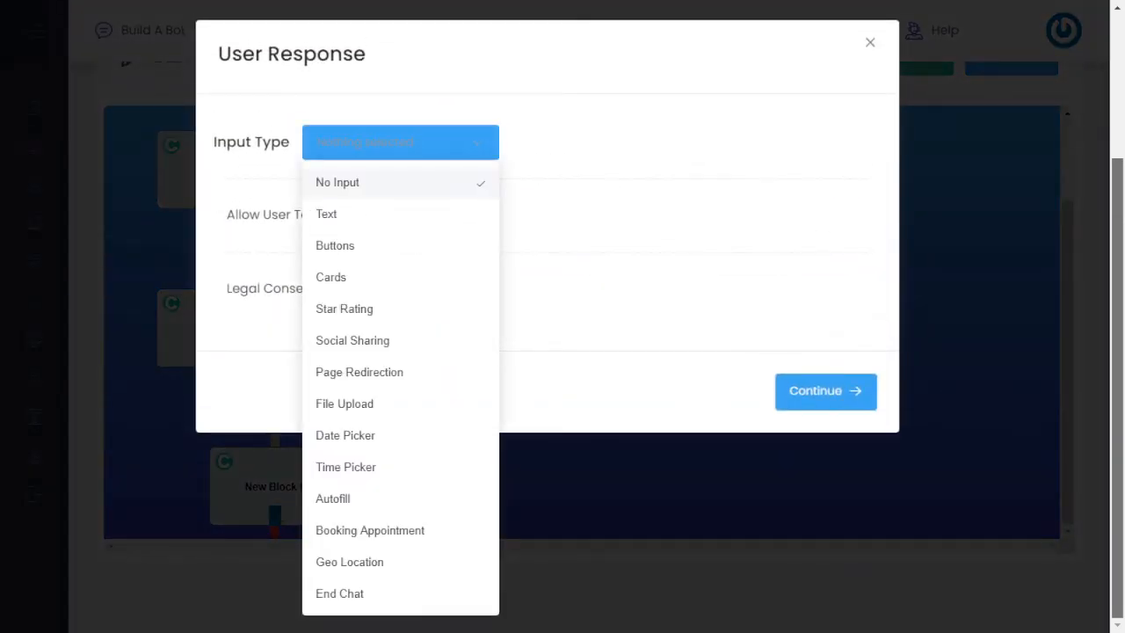
click(352, 214)
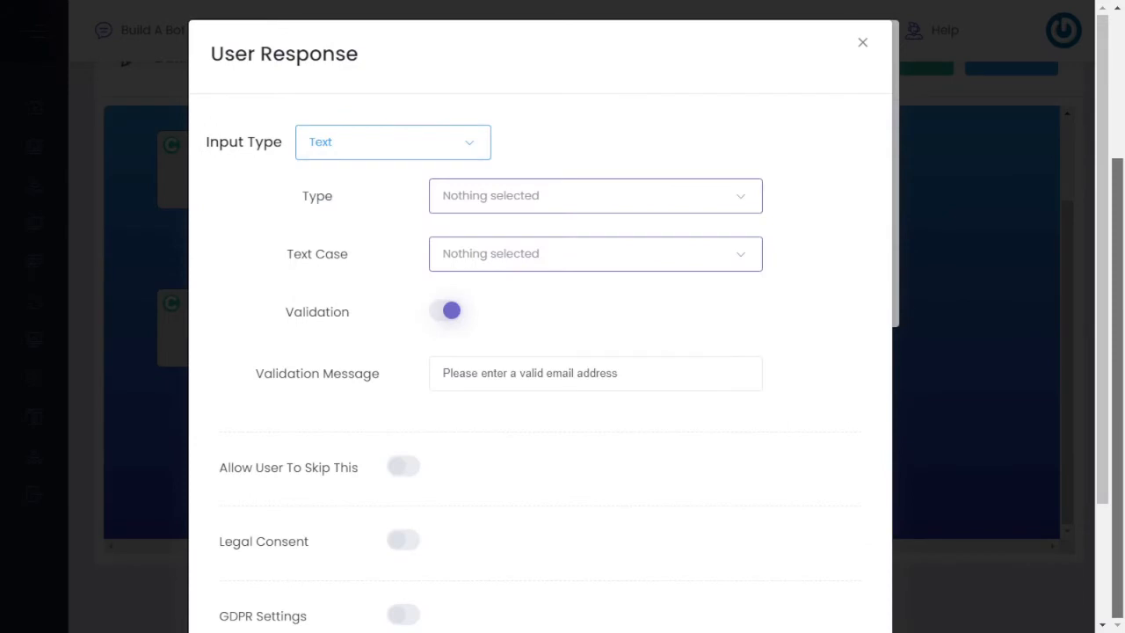
click(595, 196)
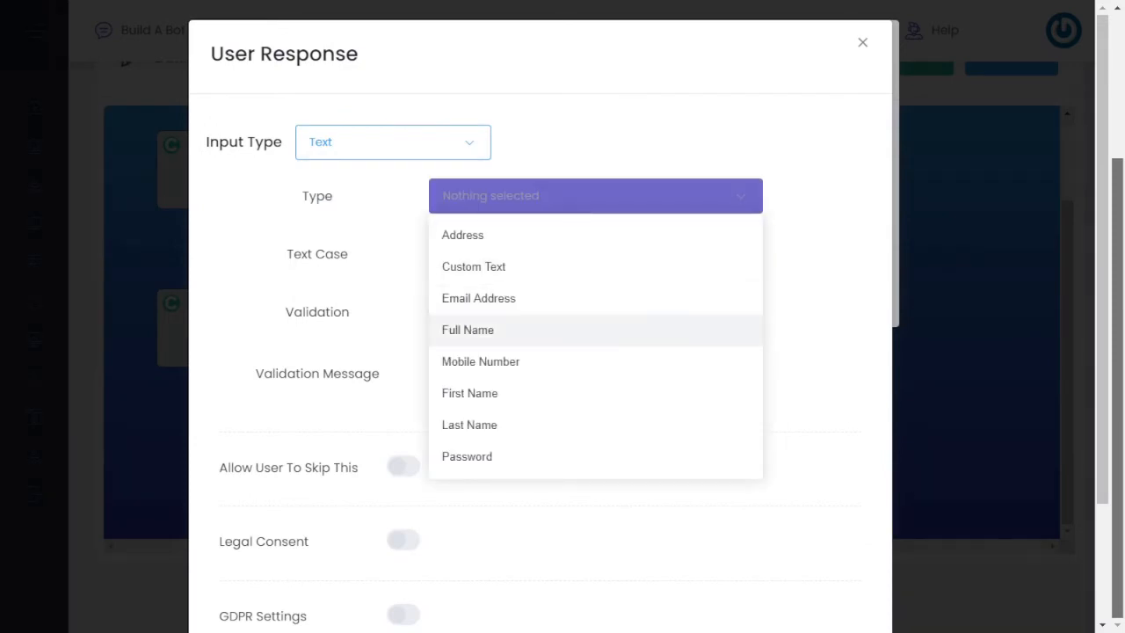
click(469, 393)
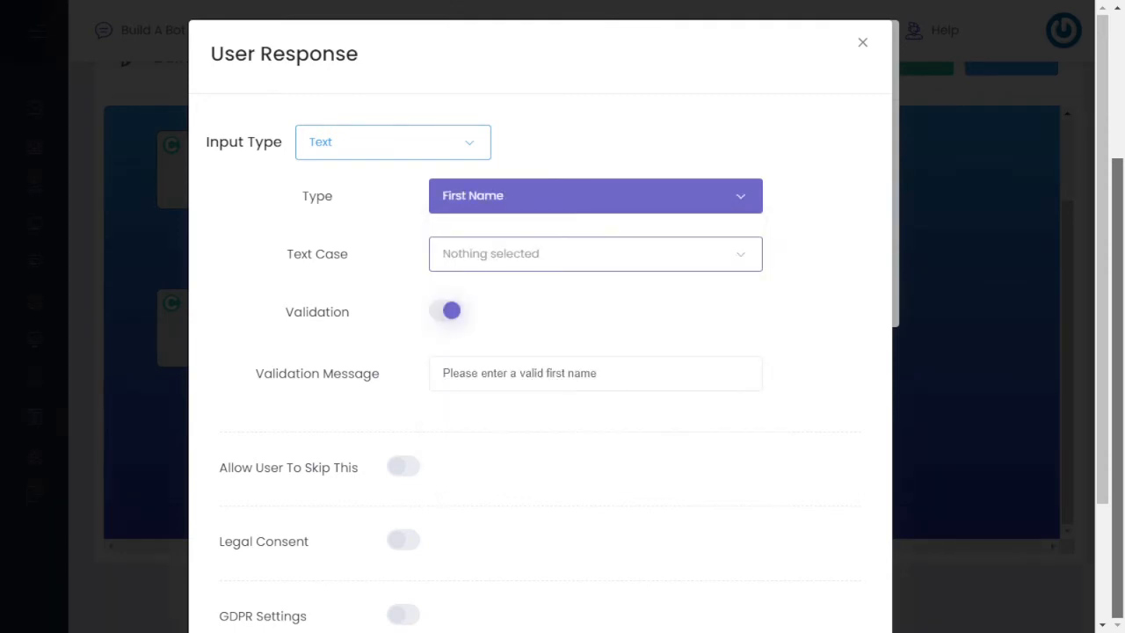
Set the first name response's text case to Capitalize Each Word and apply the response.
click(545, 254)
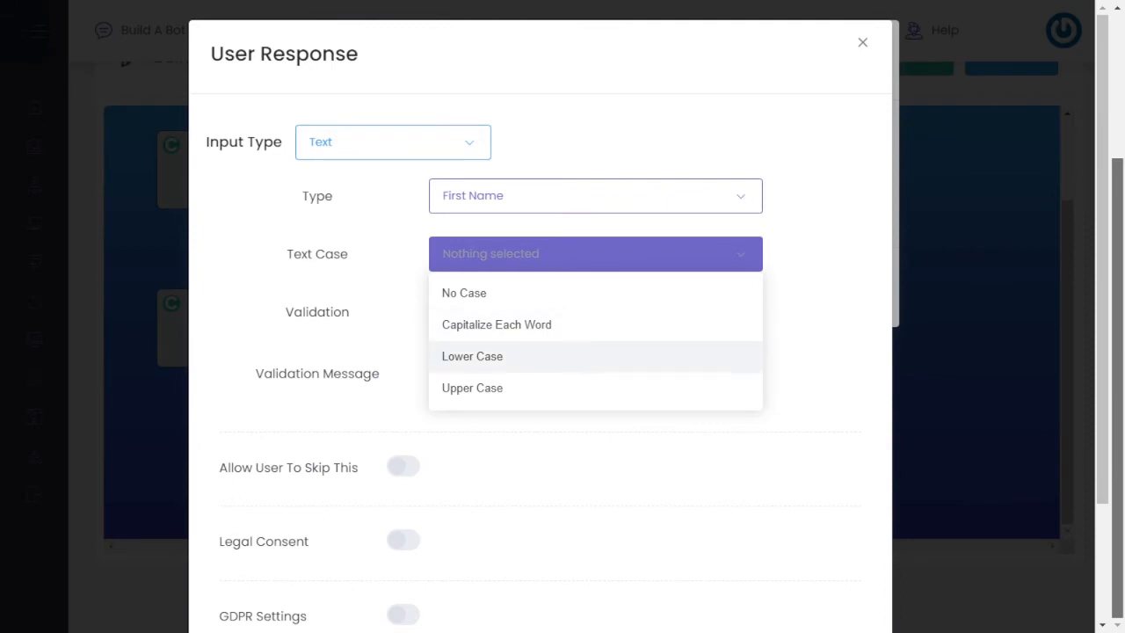
click(497, 324)
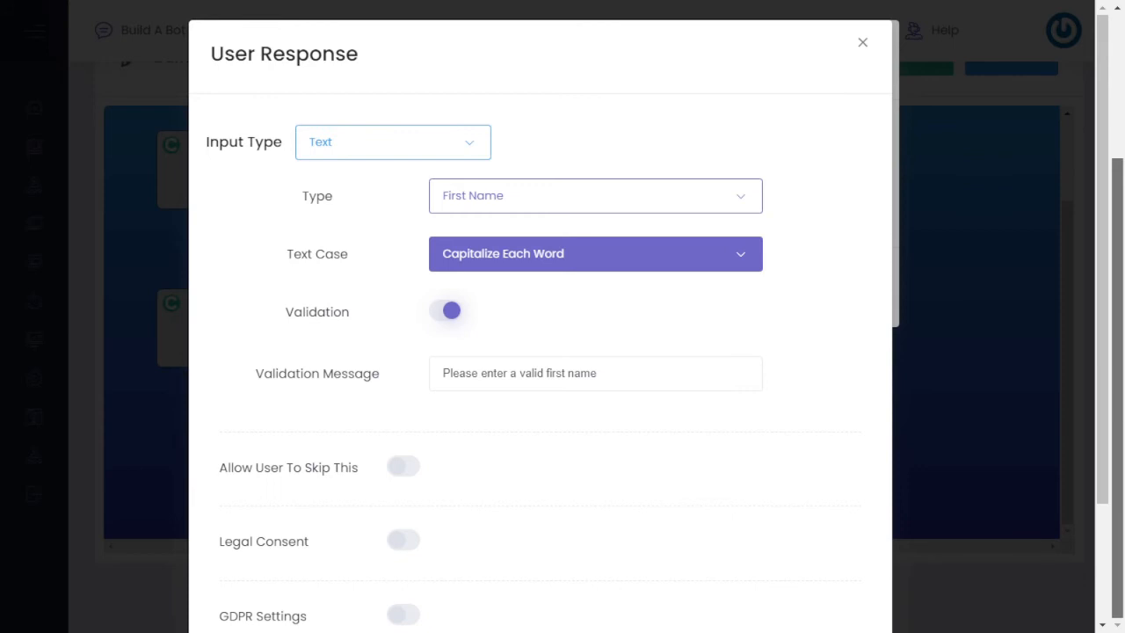
scroll(539, 352, down, 3)
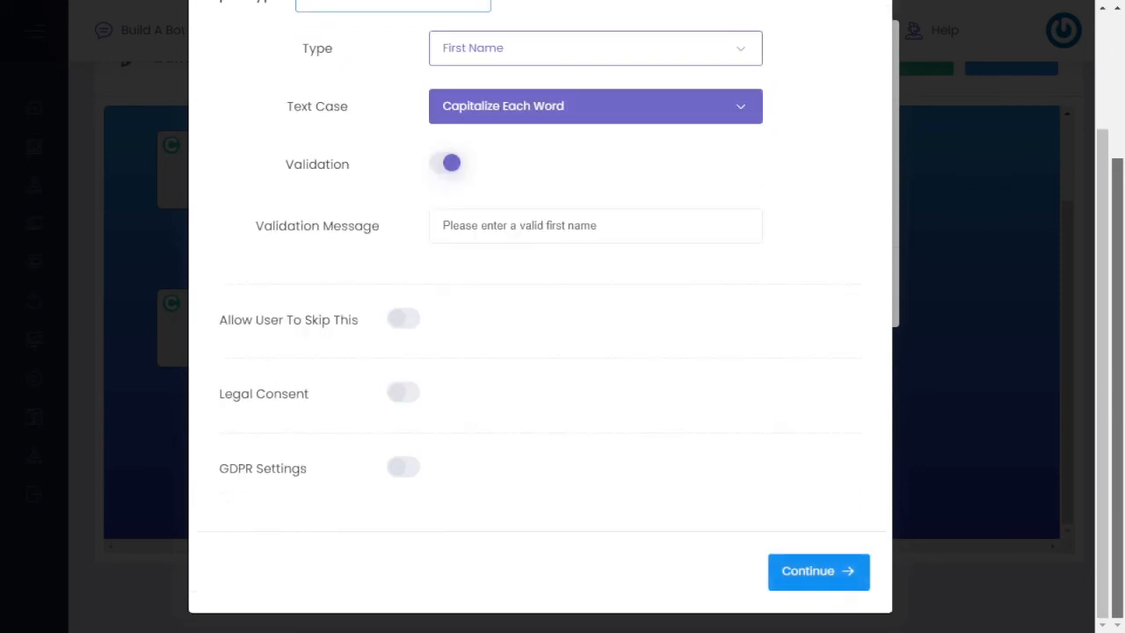
click(819, 571)
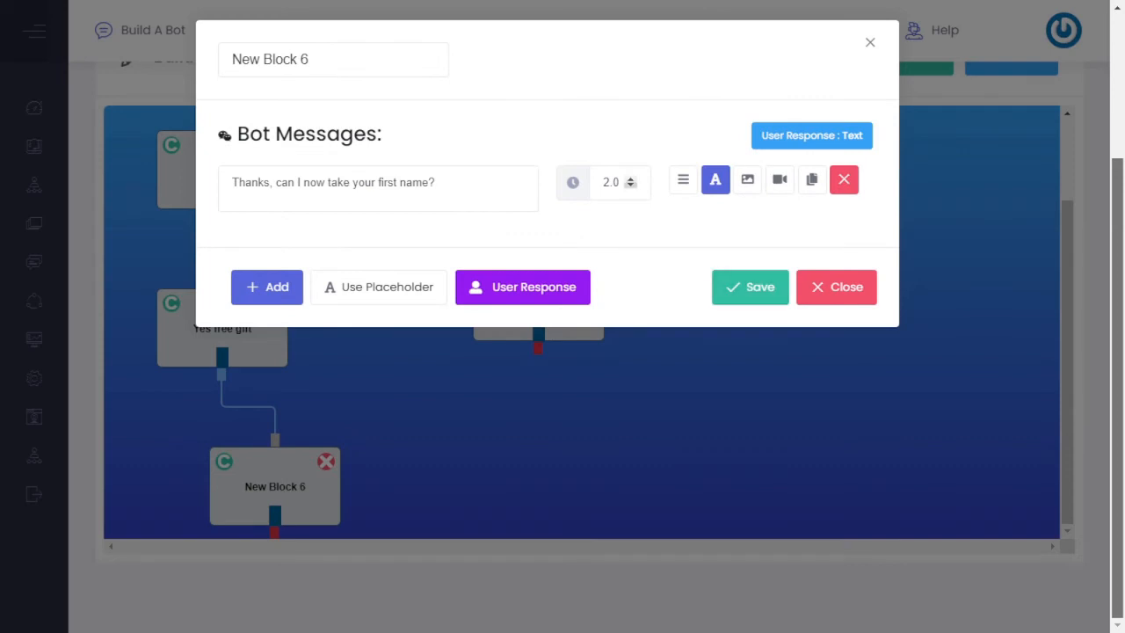
Set the first name request message's delay to 1.5 and rename its block as name, saving the changes.
click(630, 186)
click(750, 288)
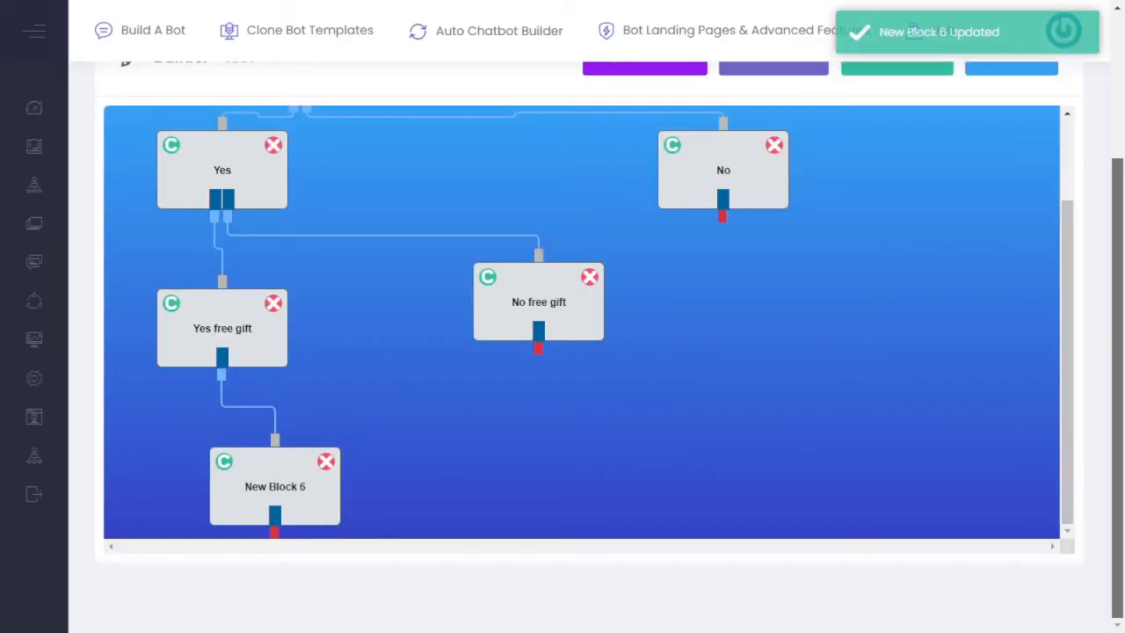
click(275, 486)
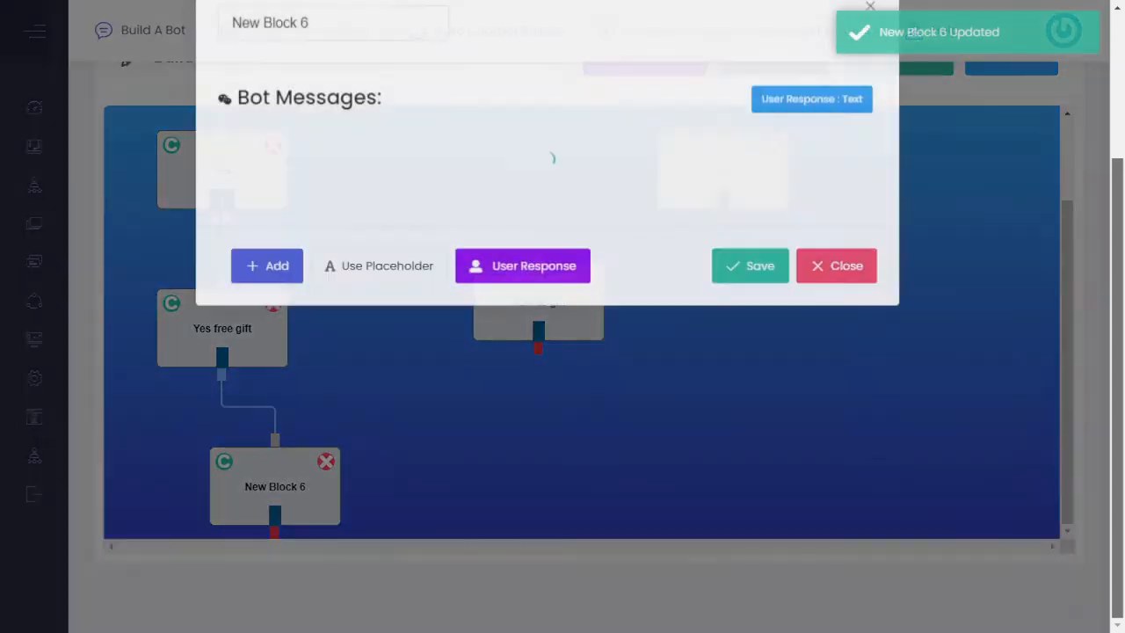
drag(311, 60, 231, 60)
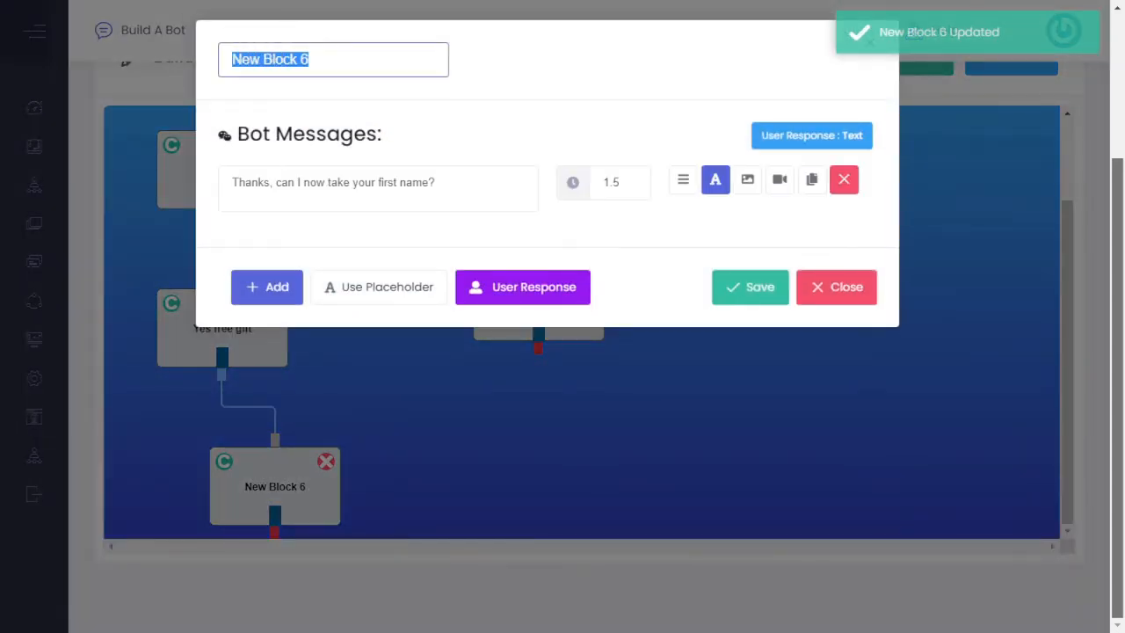
text(name)
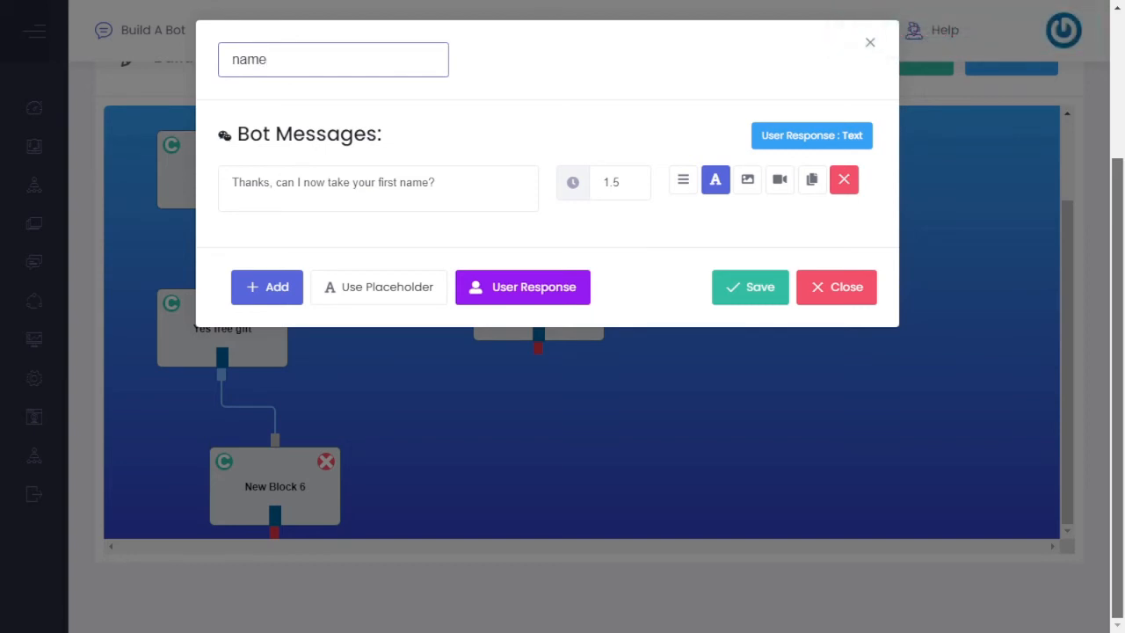
key(Return)
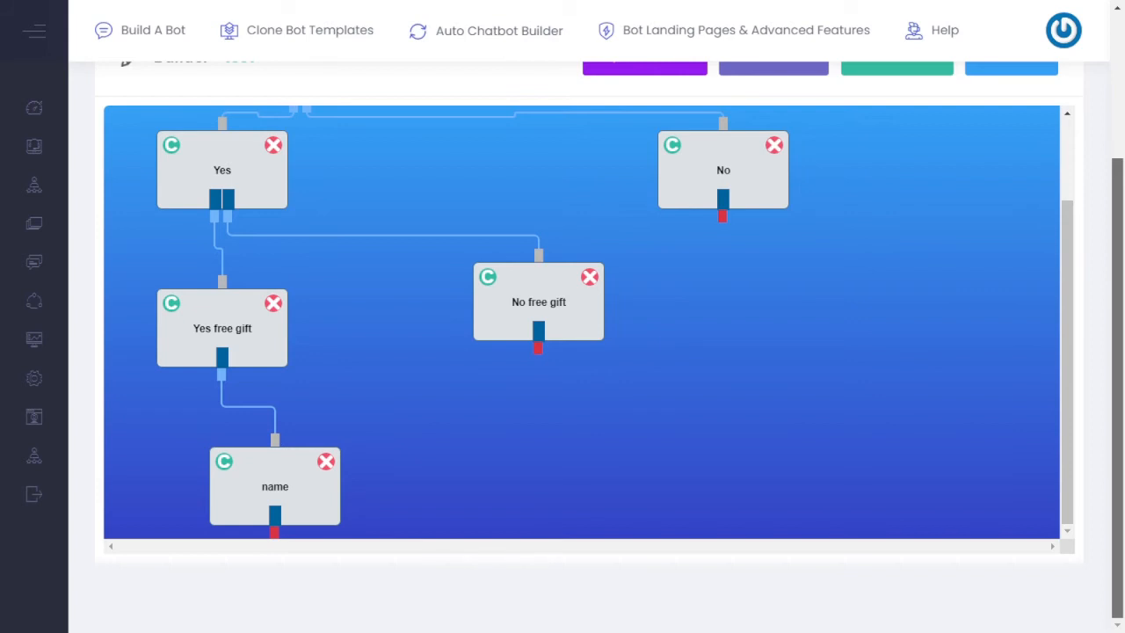
Add a new block directly below the name block and connect the name block's output to it.
double_click(380, 328)
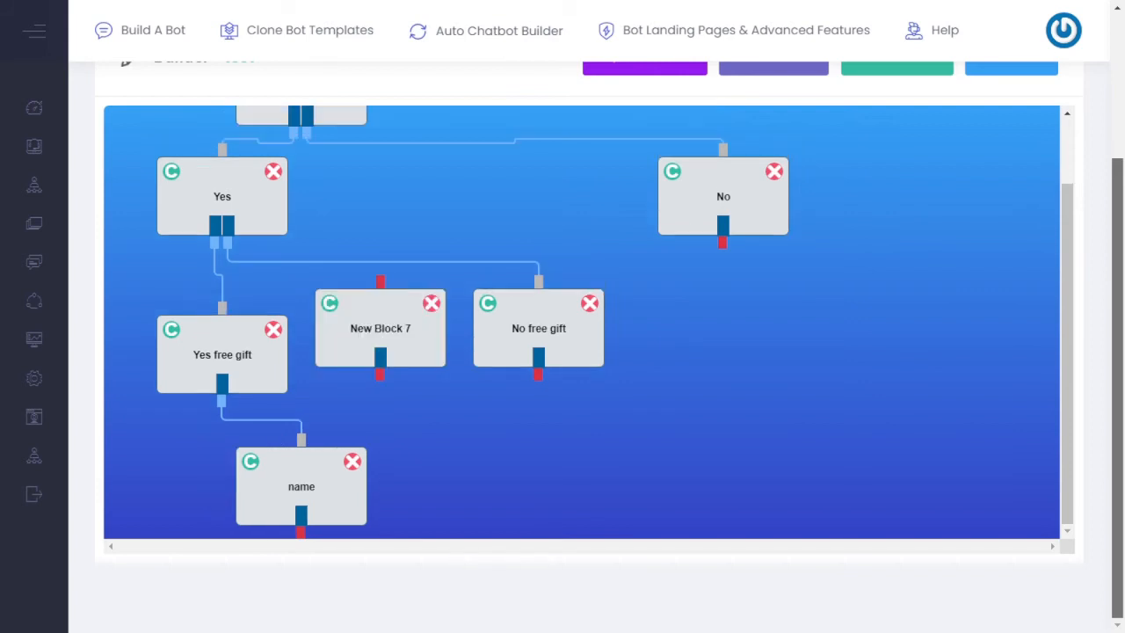
drag(381, 328, 434, 513)
scroll(582, 322, down, 1)
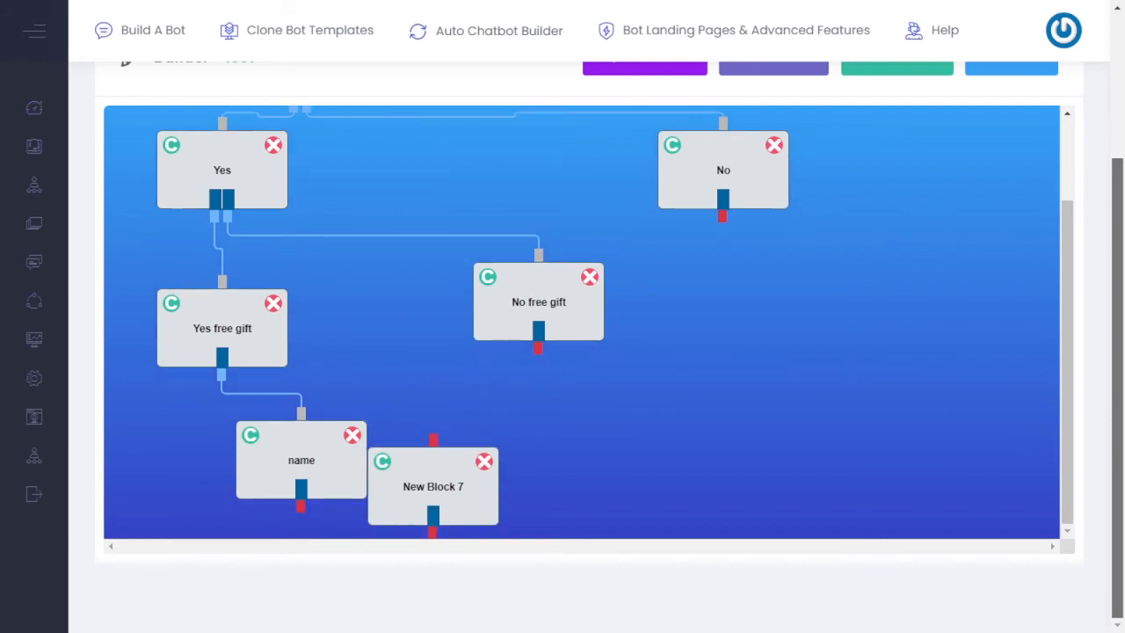
scroll(581, 322, down, 1)
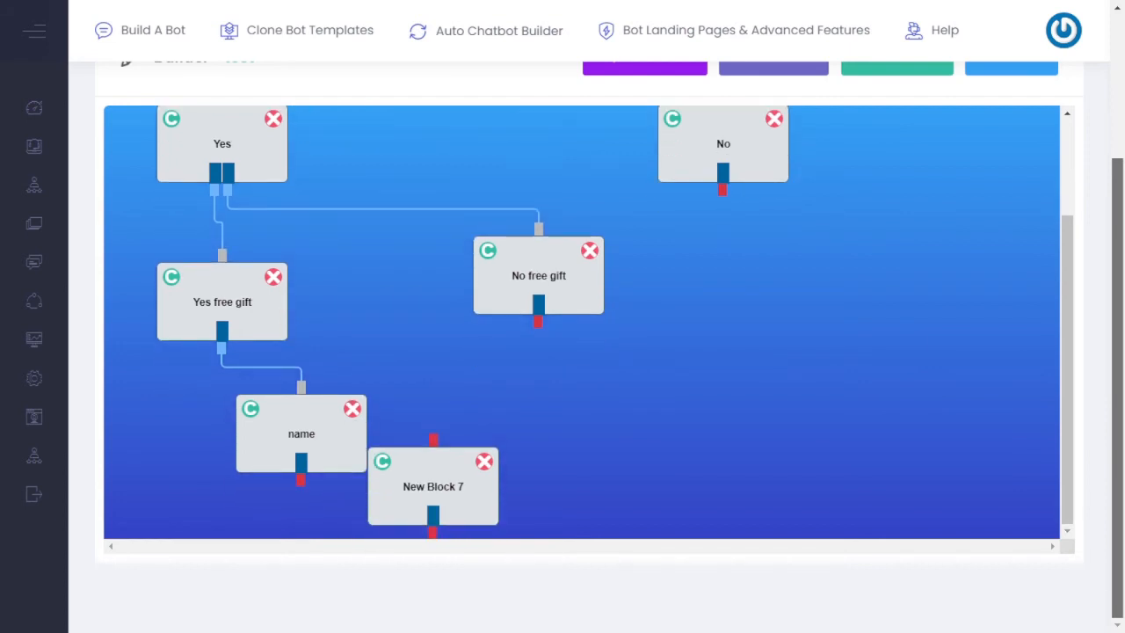
drag(433, 512, 407, 539)
scroll(407, 512, down, 1)
scroll(582, 321, down, 2)
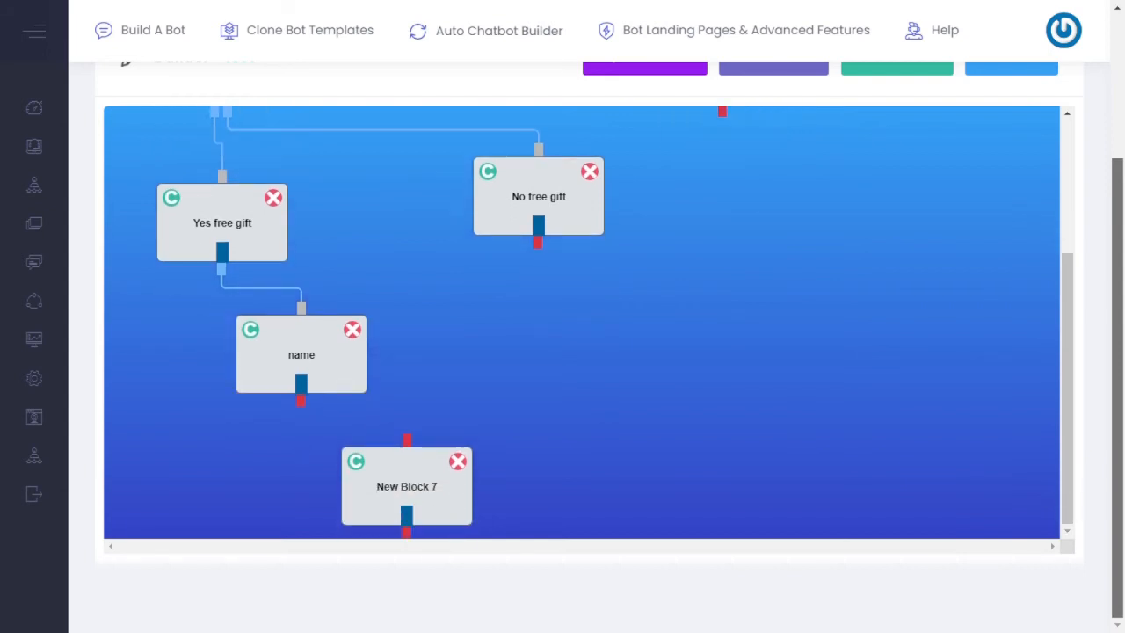
drag(407, 486, 301, 486)
scroll(355, 512, down, 1)
mouse_move(301, 328)
mouse_down()
mouse_move(302, 354)
mouse_move(302, 327)
mouse_up()
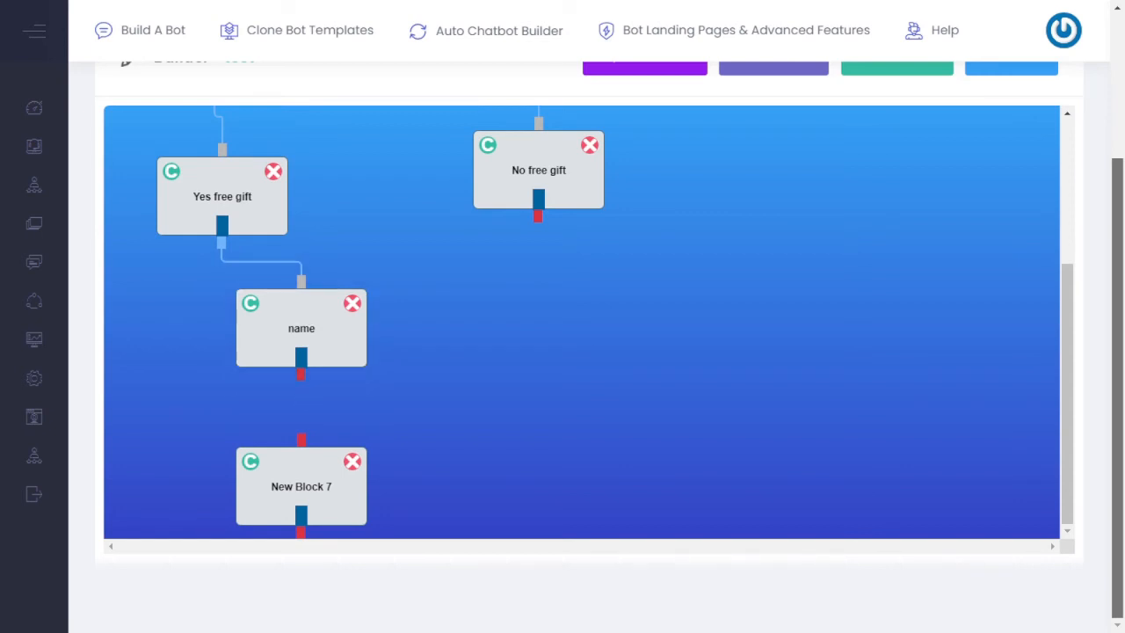
drag(300, 374, 300, 439)
Name the new block End and set its message to "That's brilliant, all received, please check your email, the free gift will be with your shortly.".
click(301, 486)
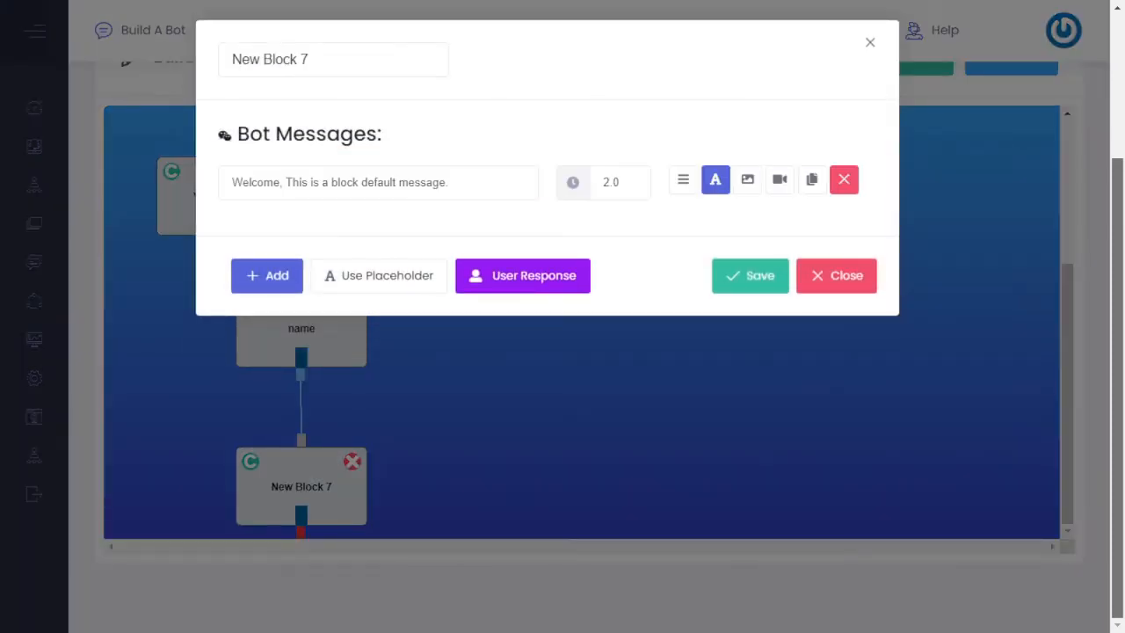
drag(313, 60, 227, 60)
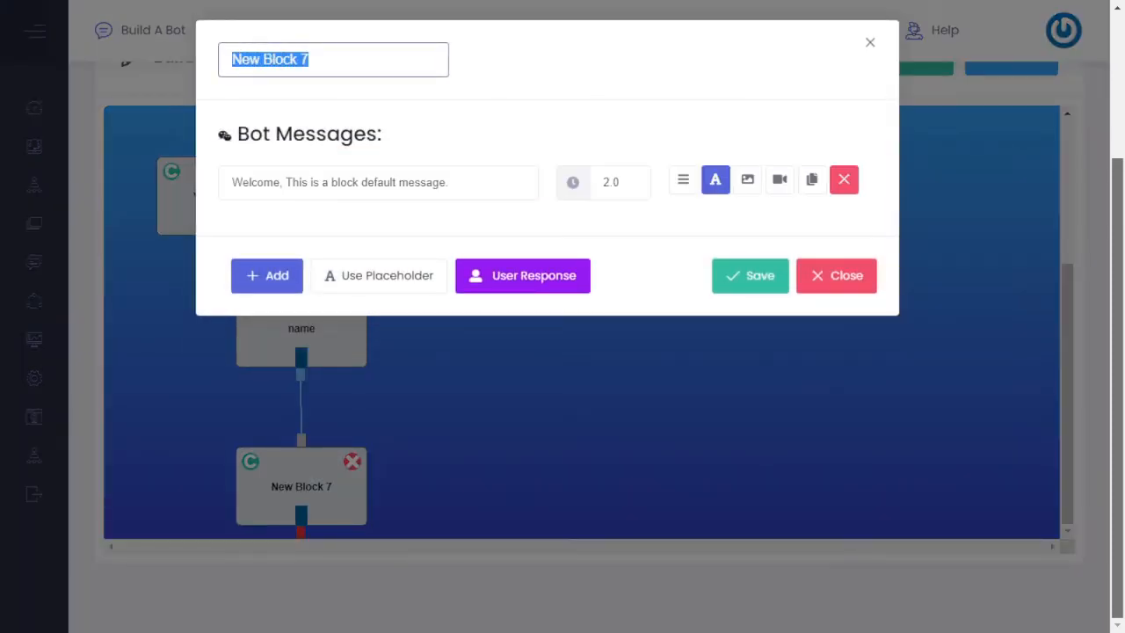
text(End)
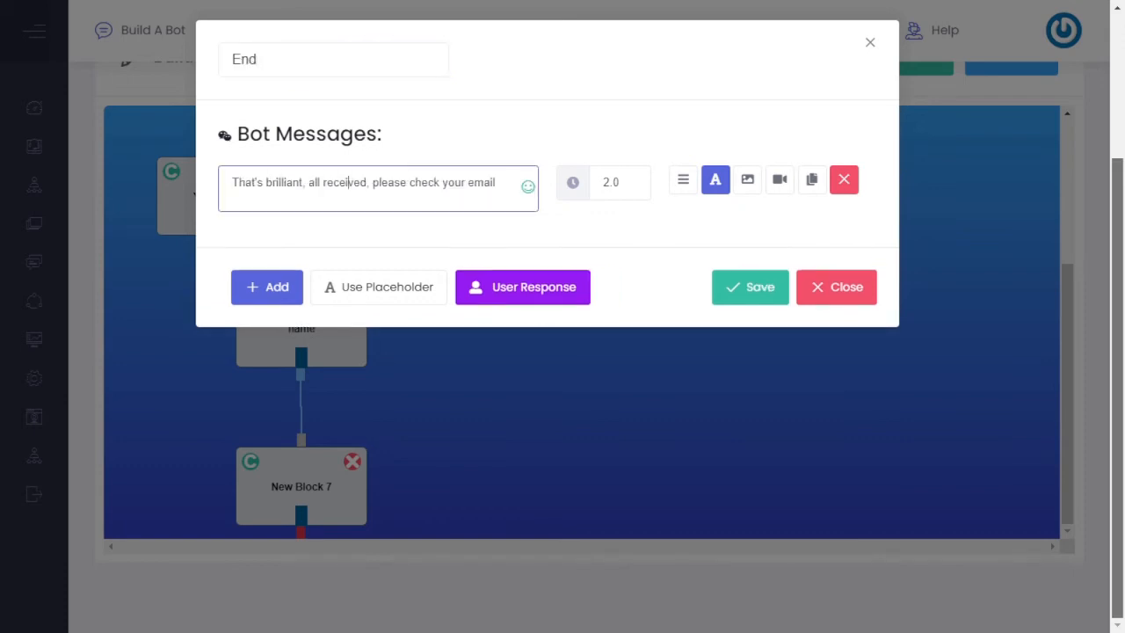
text(the free giftr)
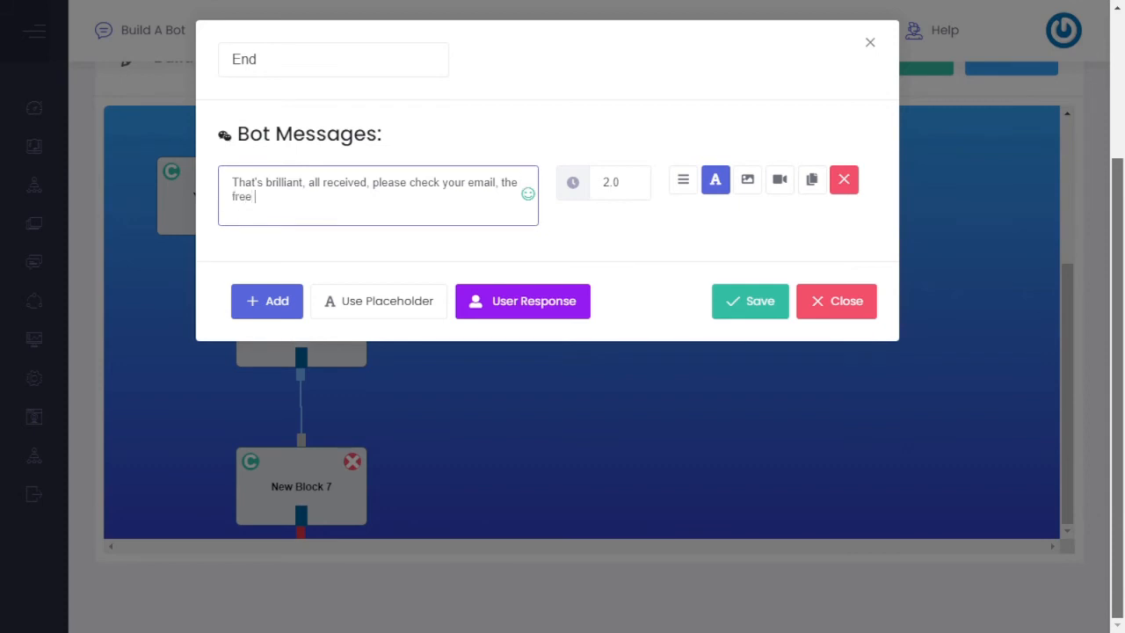
key(BackSpace)
key(BackSpace)
text(will be with your shortly.)
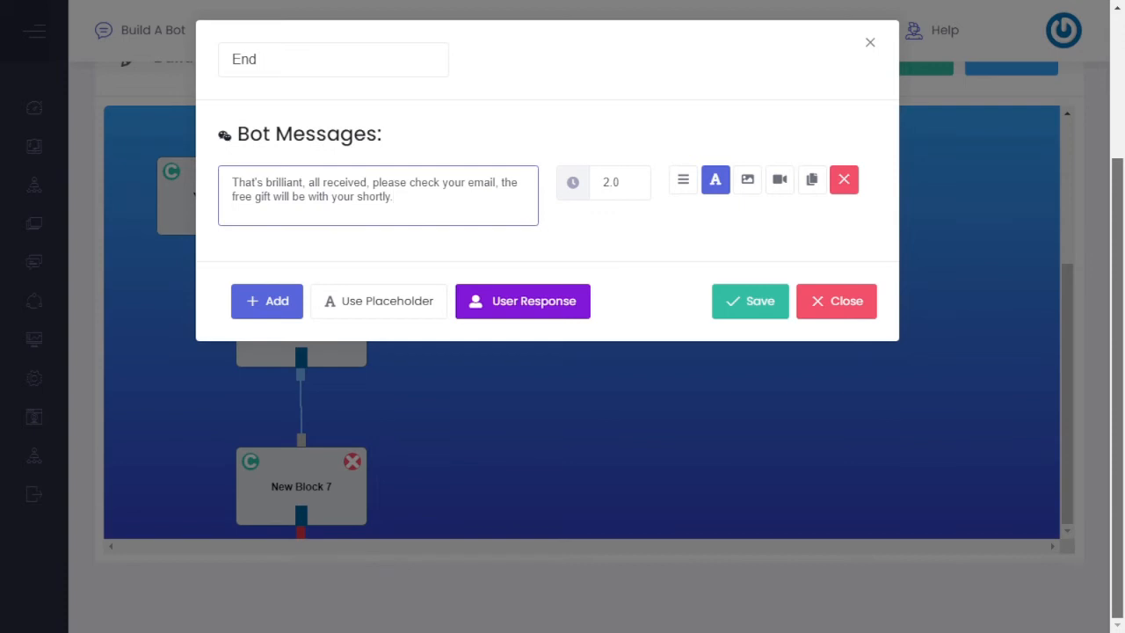
Set the End block's user response input type to End Chat.
click(523, 301)
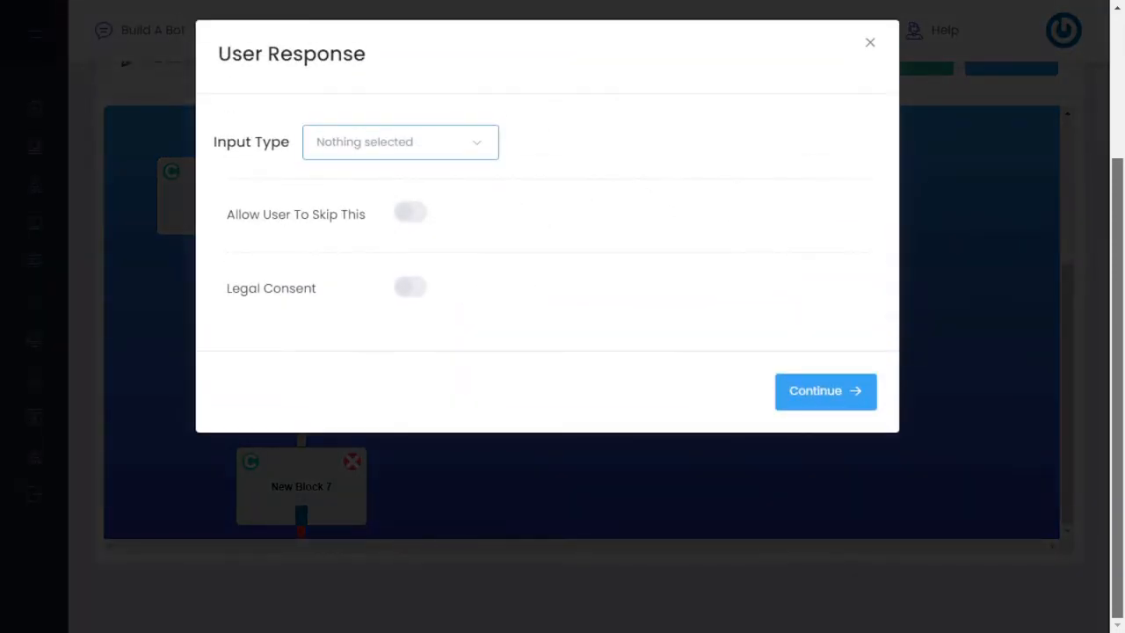
click(401, 142)
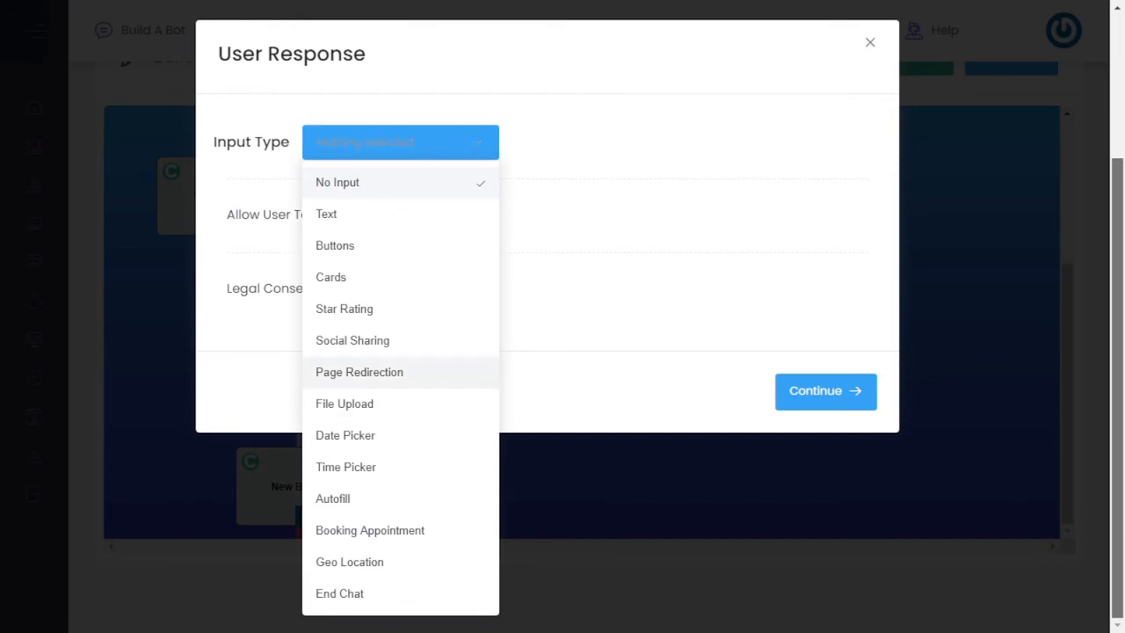
click(359, 372)
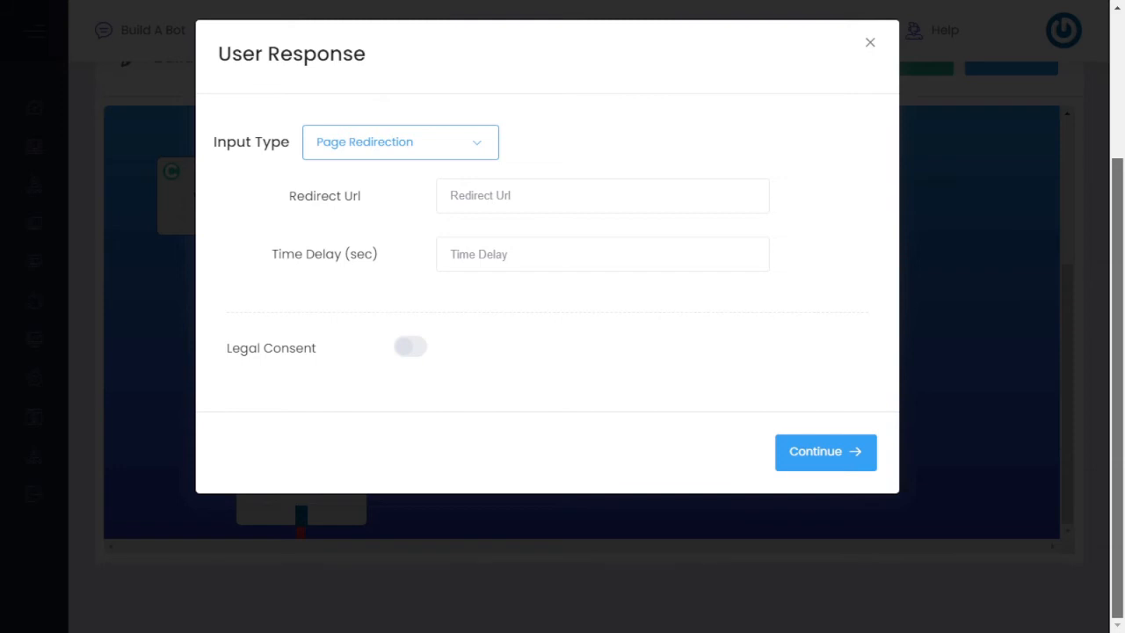
click(400, 143)
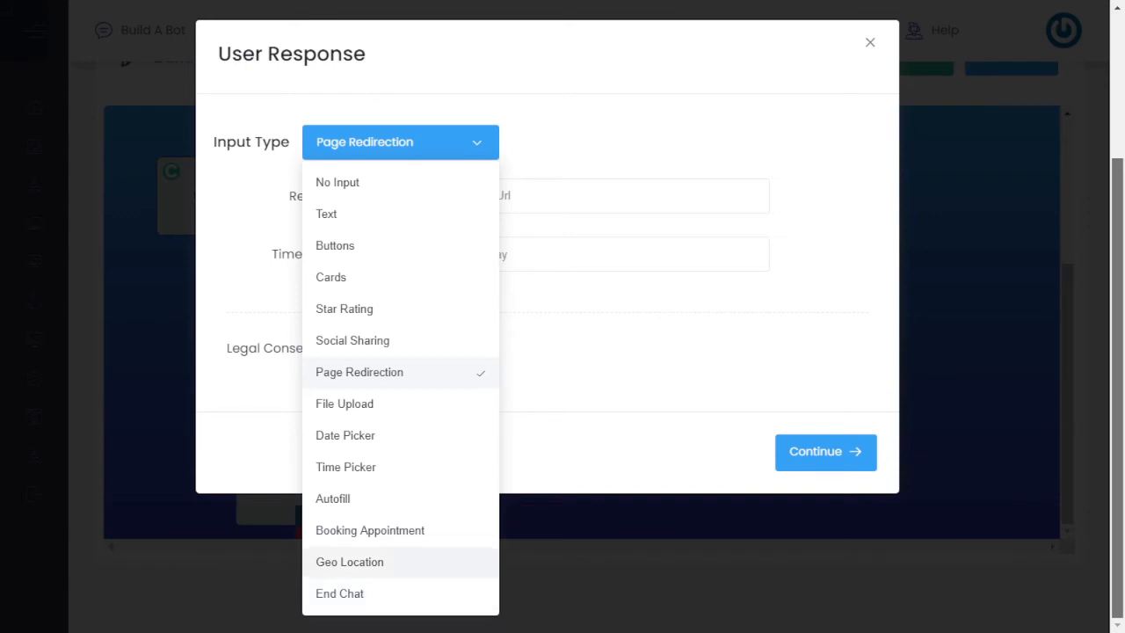
click(352, 593)
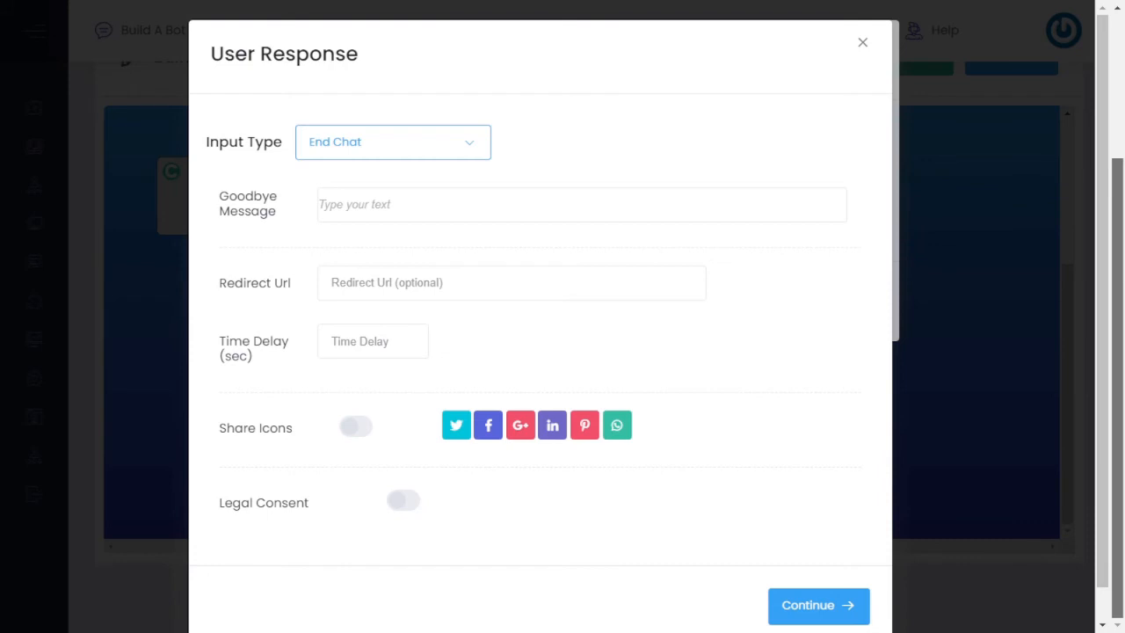
Set the End Chat goodbye message to "see you soon", apply the response and save the End block.
click(401, 205)
text(s)
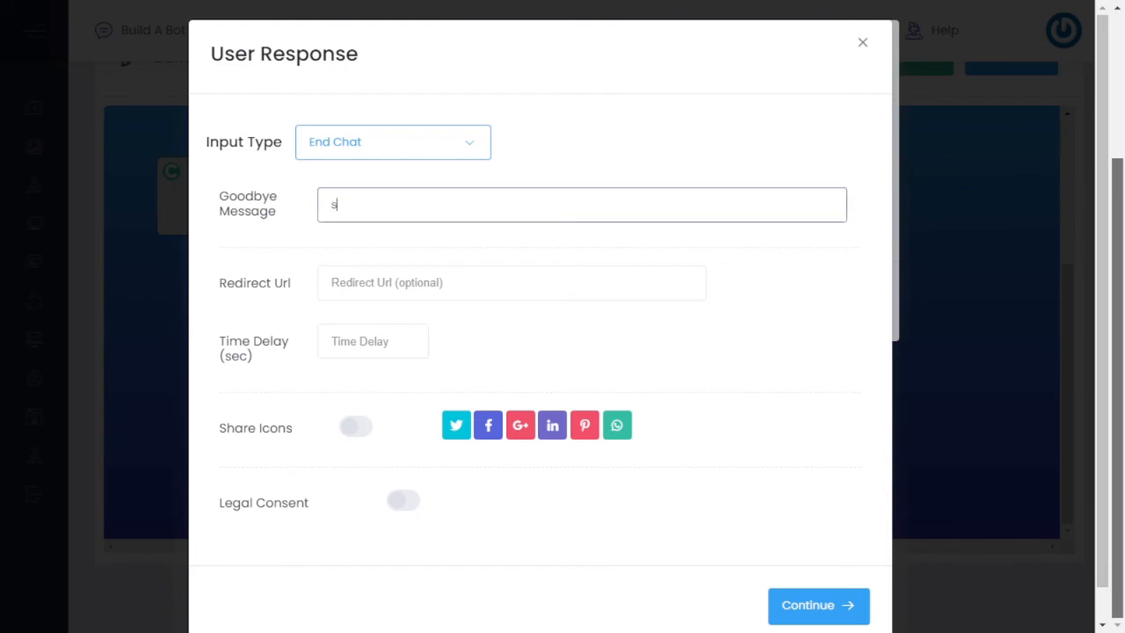
text(ee you soon)
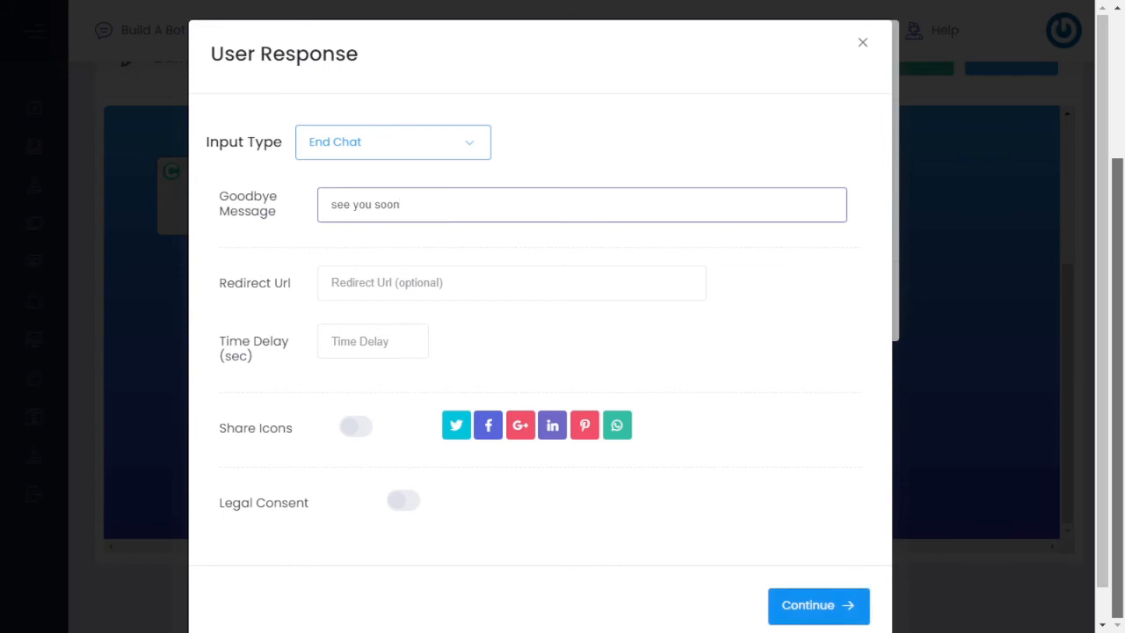
click(818, 604)
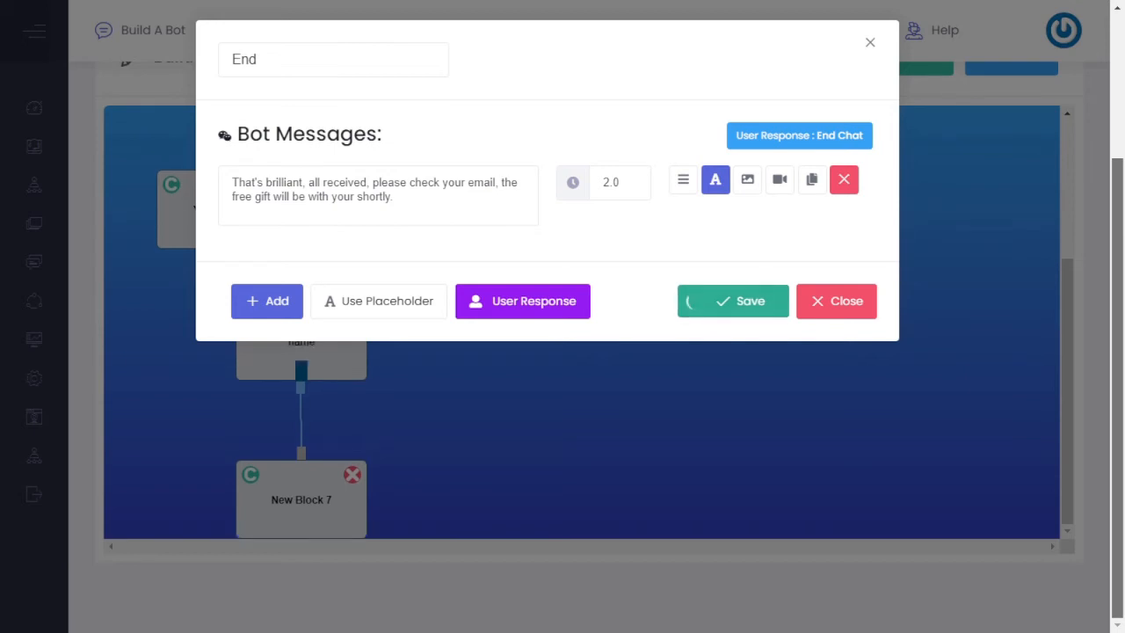
click(747, 300)
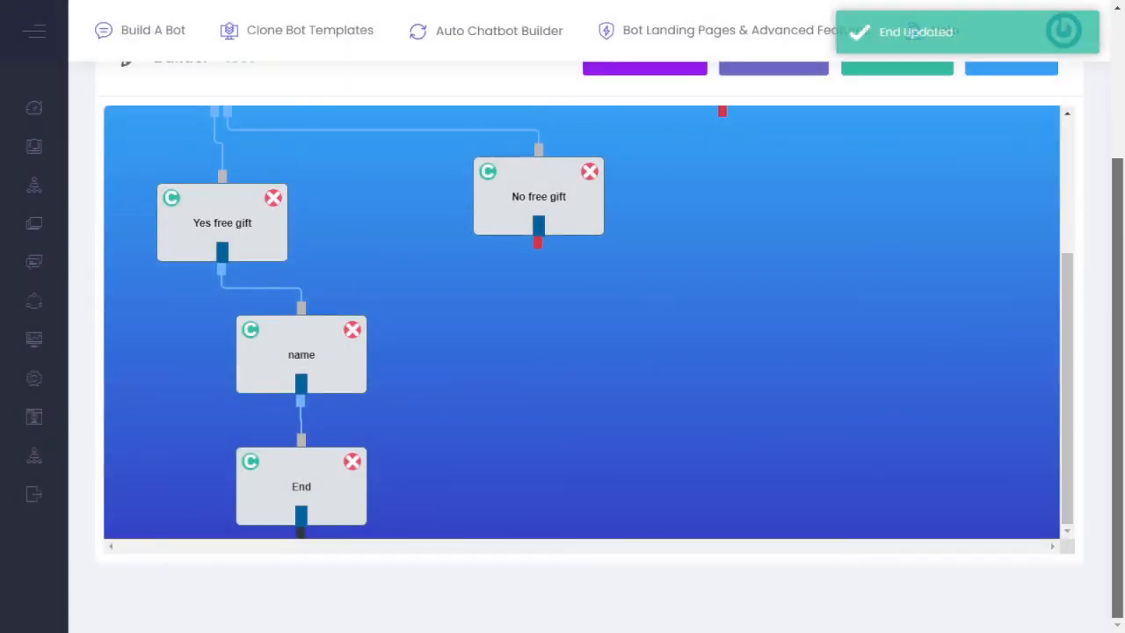
Move the End block beside the name block, directly to its right on the canvas.
scroll(589, 334, up, 2)
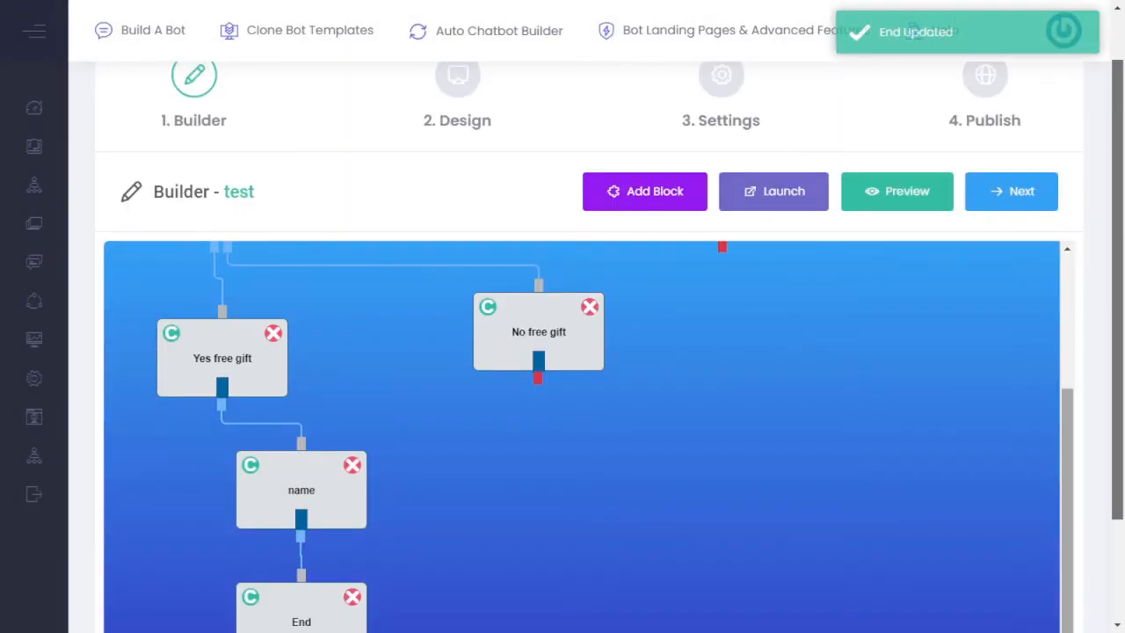
click(1067, 474)
scroll(589, 334, down, 2)
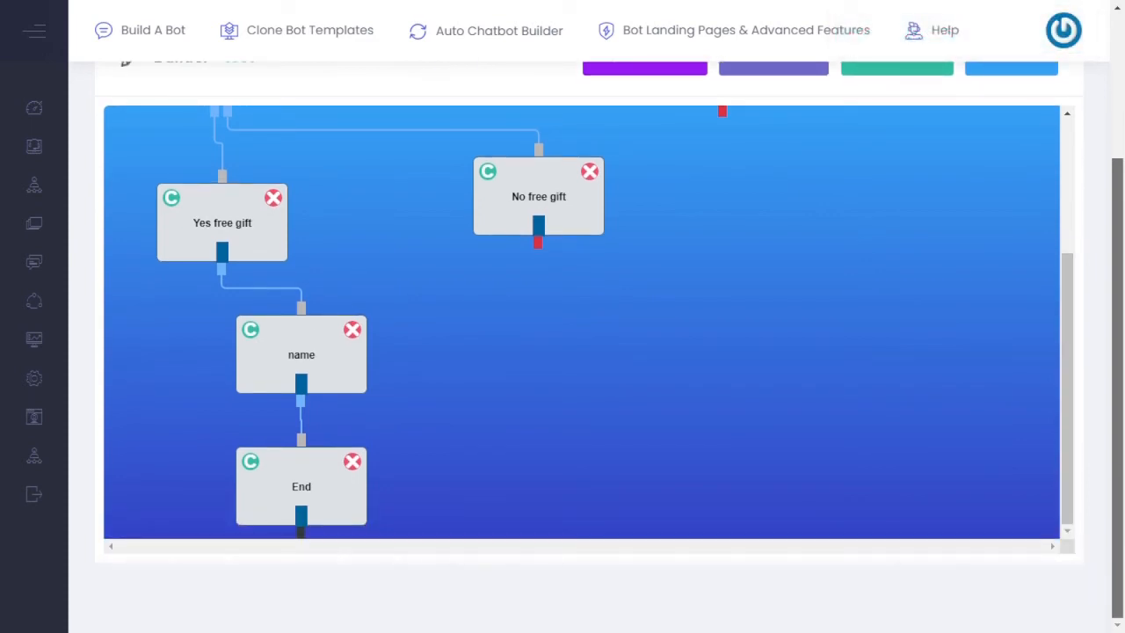
drag(302, 486, 486, 475)
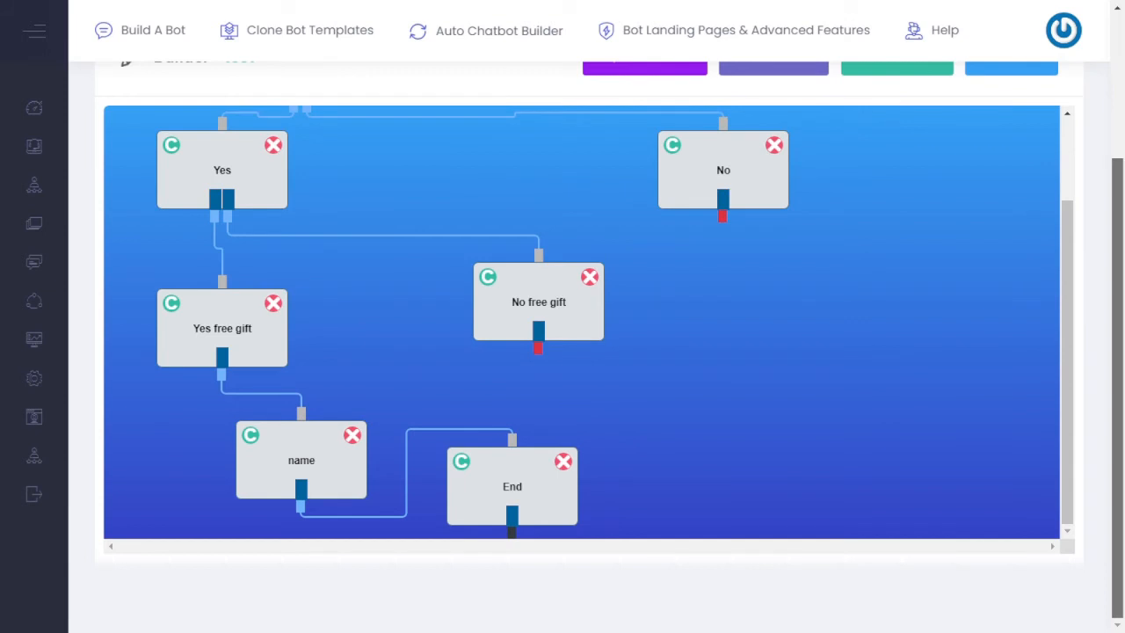
Preview the bot and answer Yes to both the weight loss question and the free gift offer.
scroll(580, 322, up, 3)
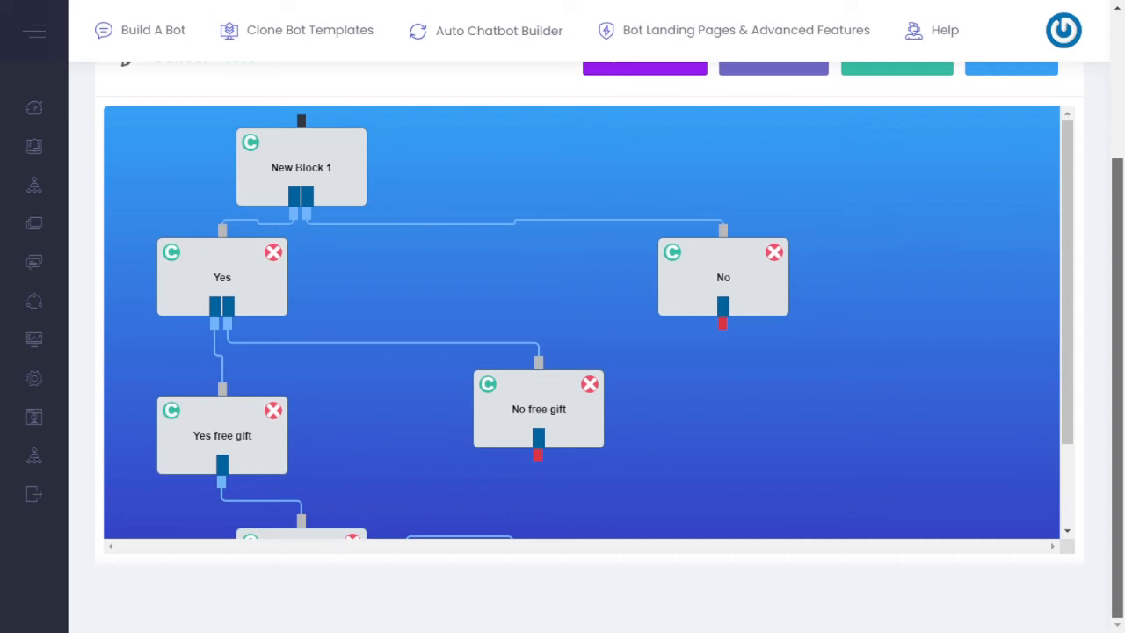
scroll(580, 352, up, 3)
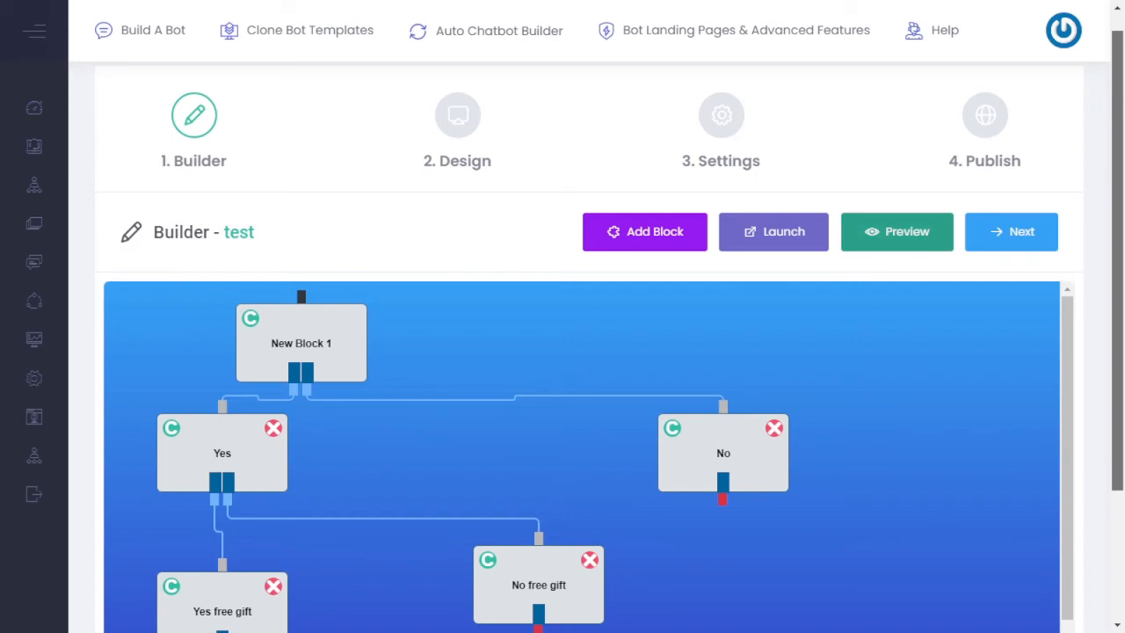
click(896, 231)
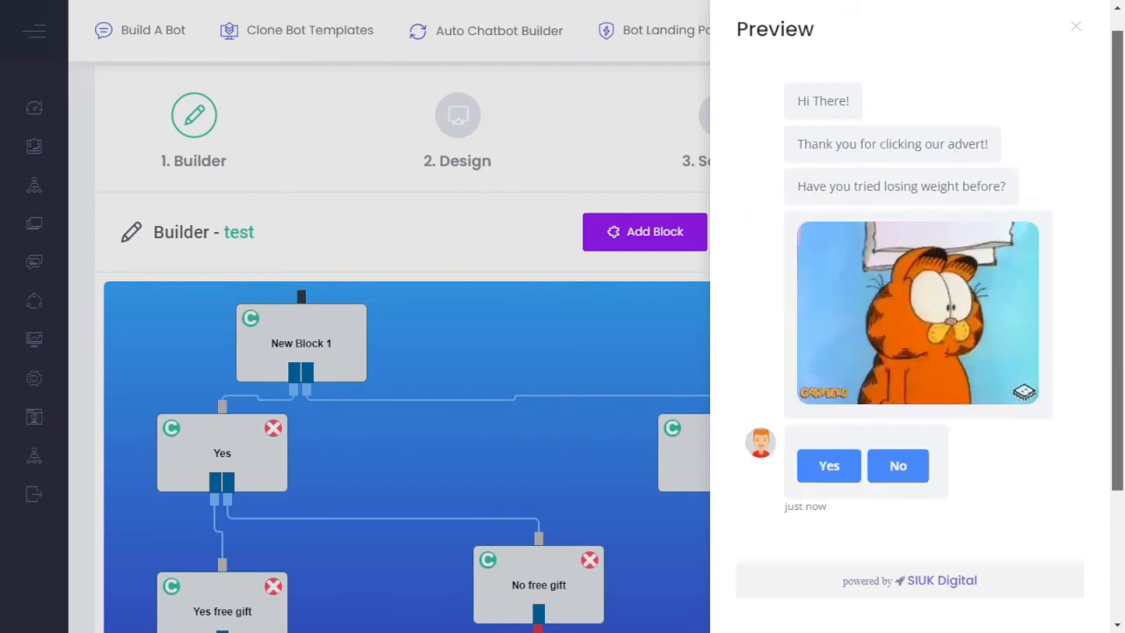
click(828, 466)
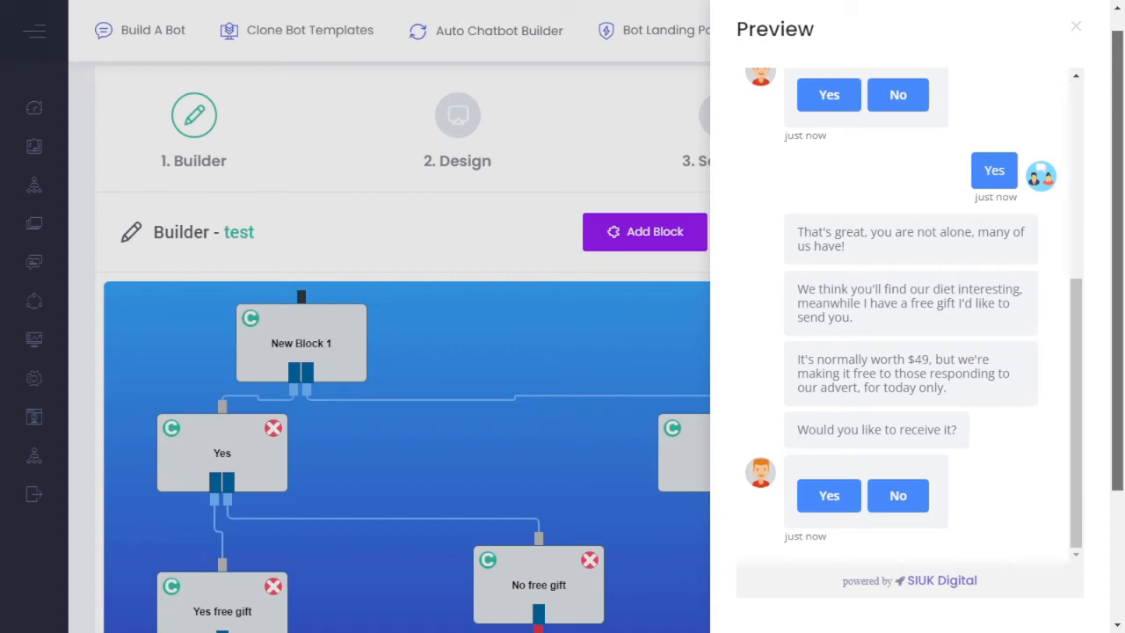
click(828, 494)
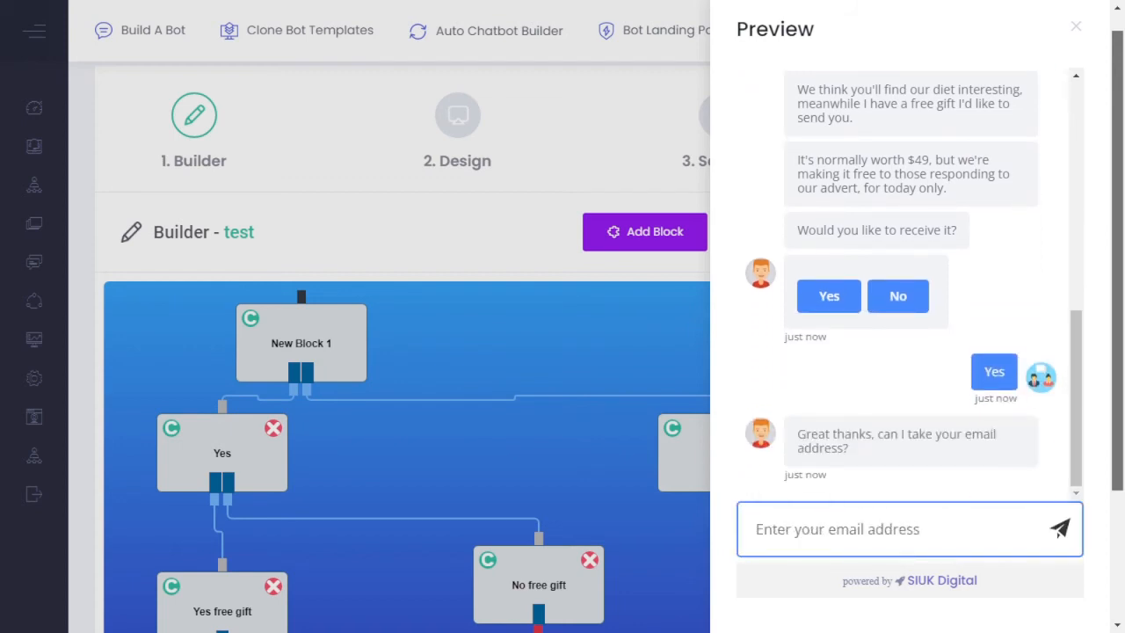
Submit a test email address and first name in the preview chat, and close the preview after the goodbye message.
text(jdjd@)
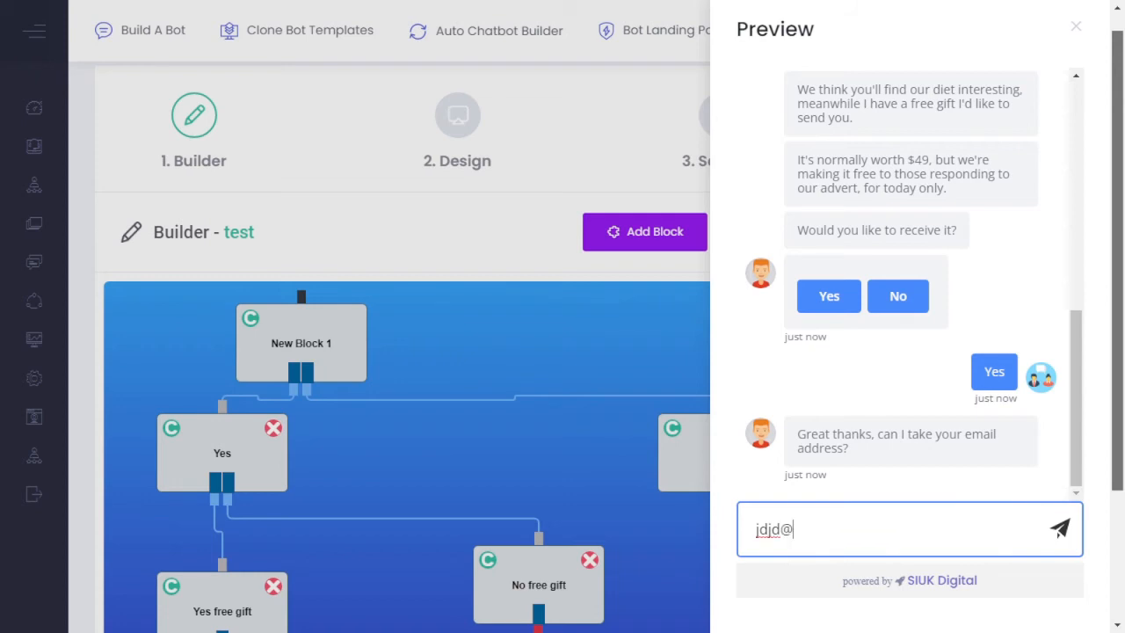
text(kk.com)
click(1061, 532)
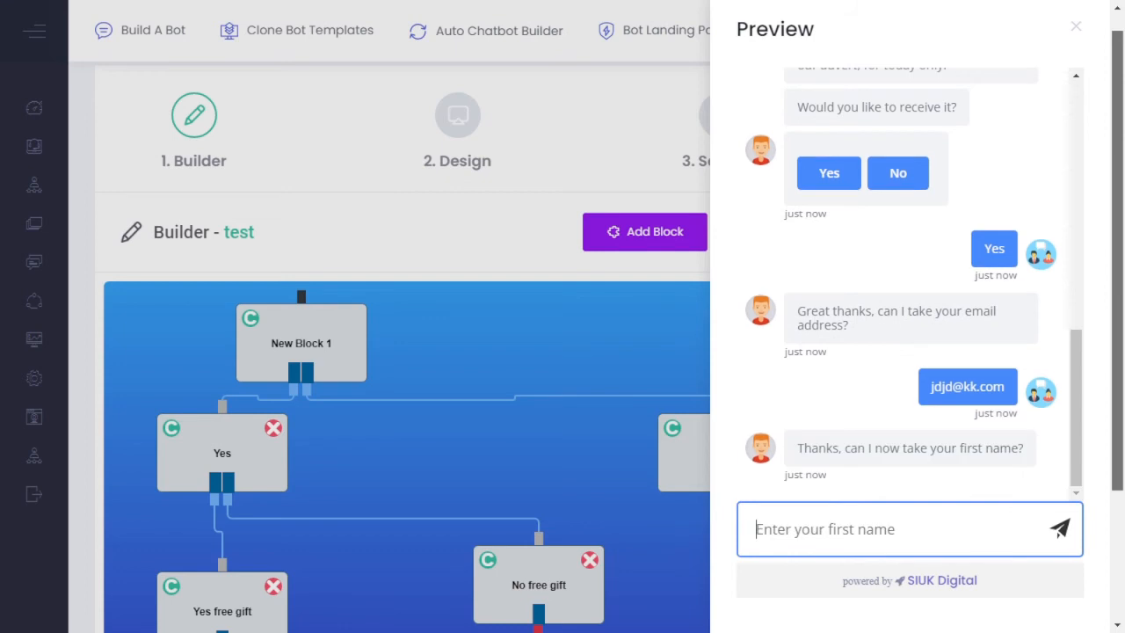
text(Jon)
click(1060, 527)
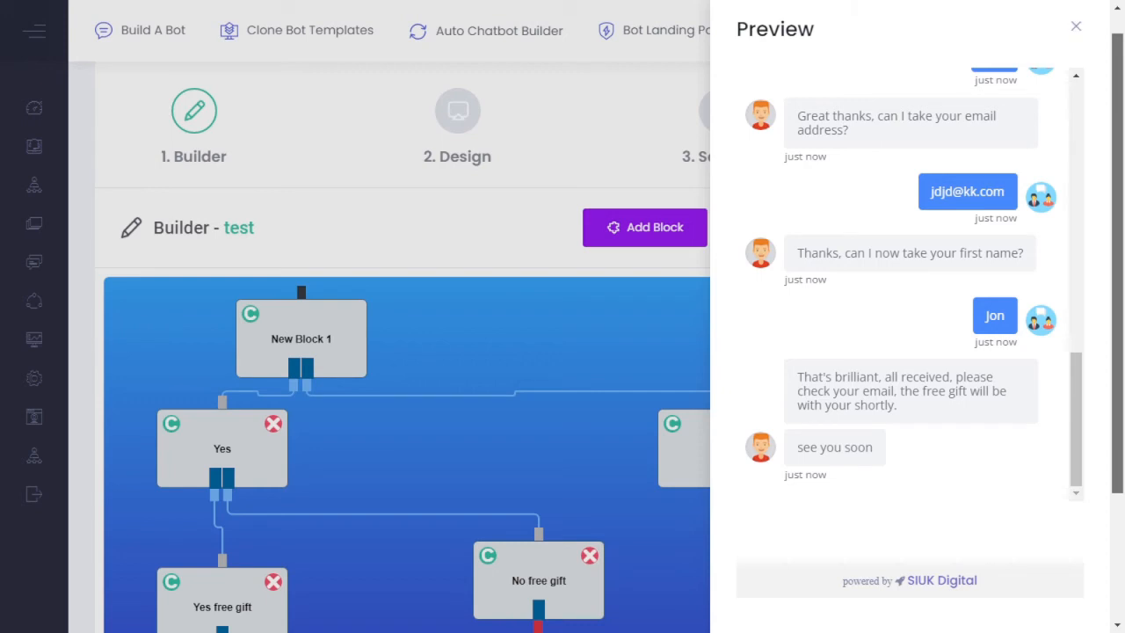
click(1076, 27)
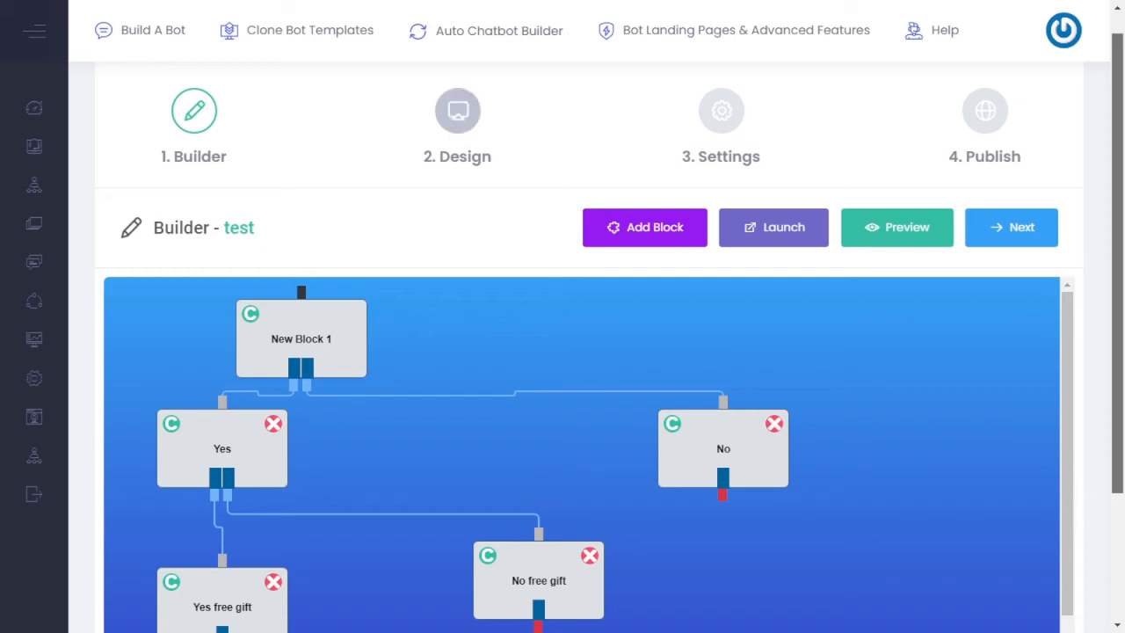
Go to the bot's Design stage and expand the Bot Design settings down to the bot icon galleries.
click(457, 110)
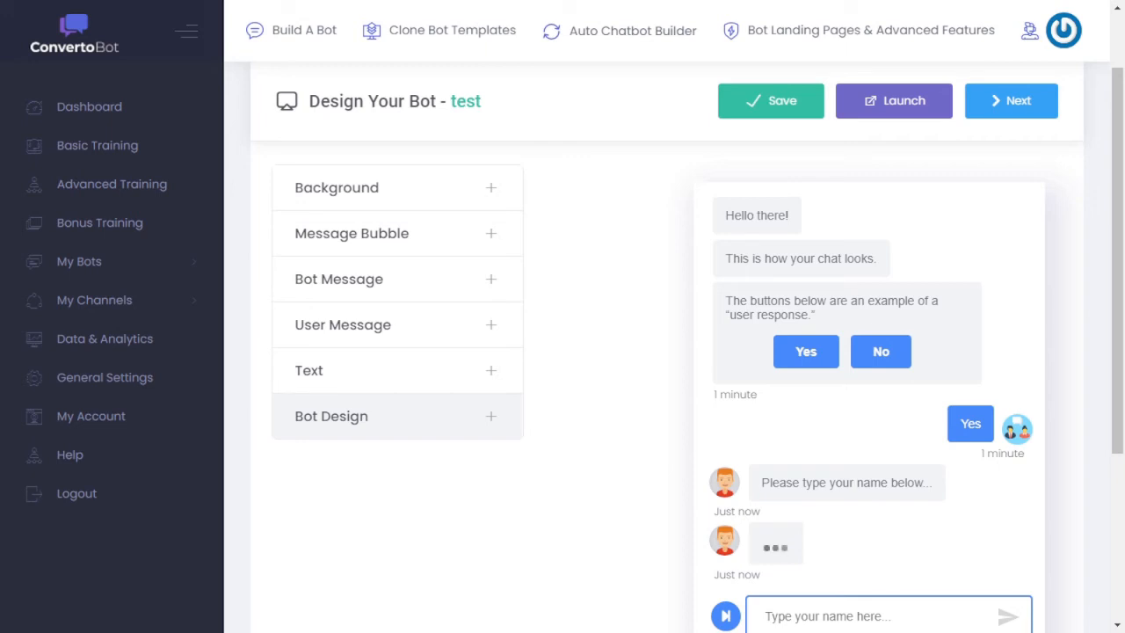
click(398, 417)
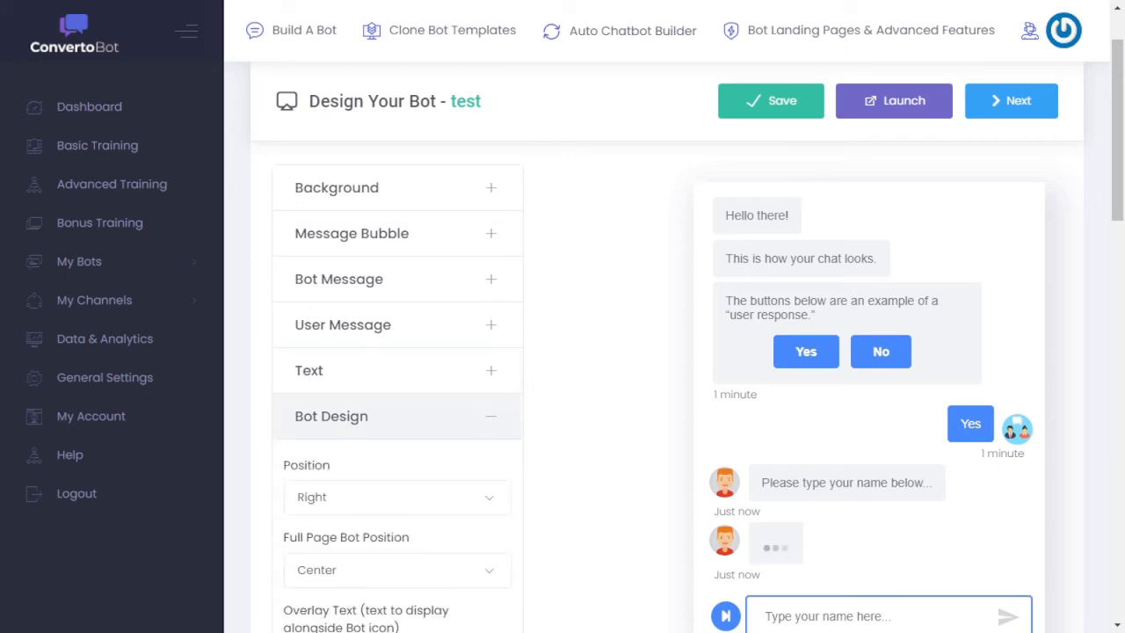
scroll(655, 351, down, 3)
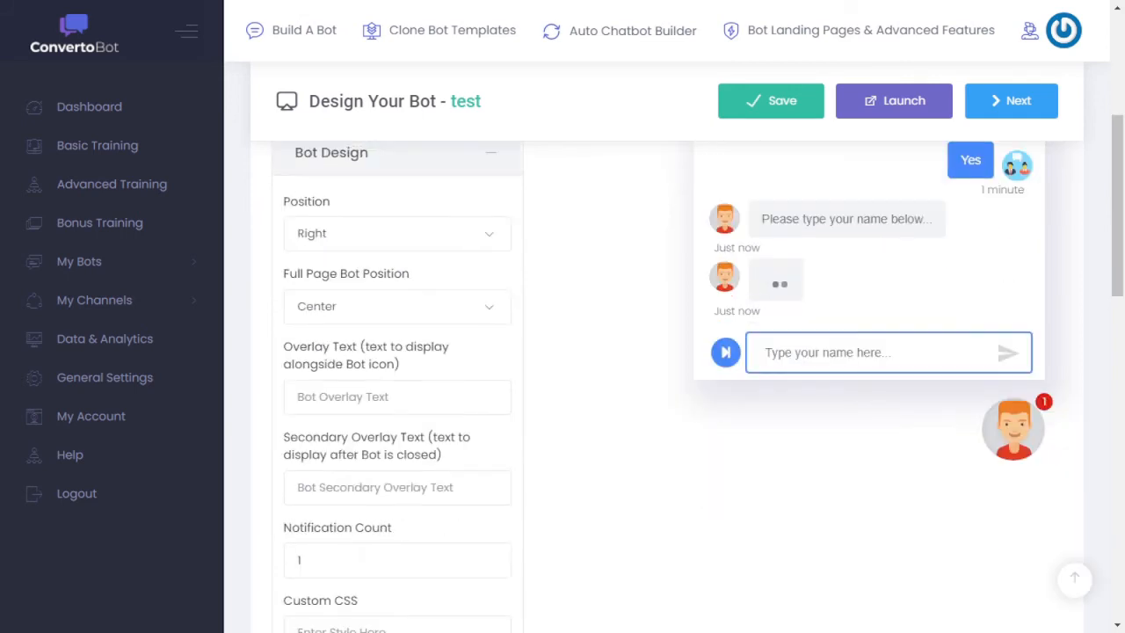
scroll(655, 352, down, 4)
scroll(655, 352, down, 3)
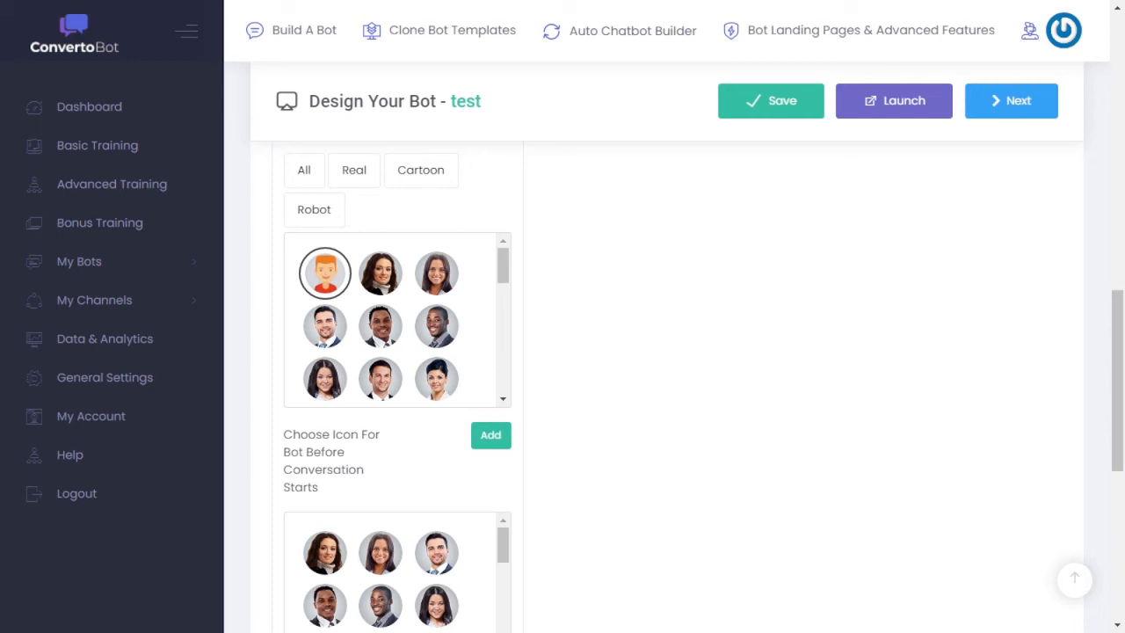
Look through the bot icon gallery to its end, and view the custom image option for the icon used before the conversation starts.
click(503, 399)
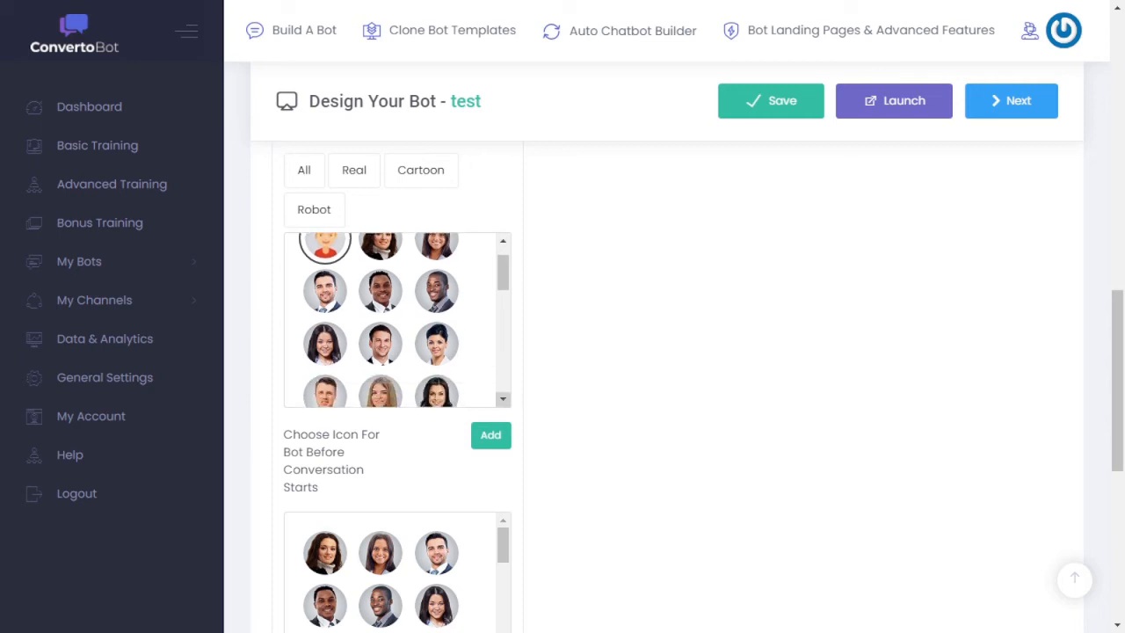
click(503, 399)
click(502, 399)
click(503, 399)
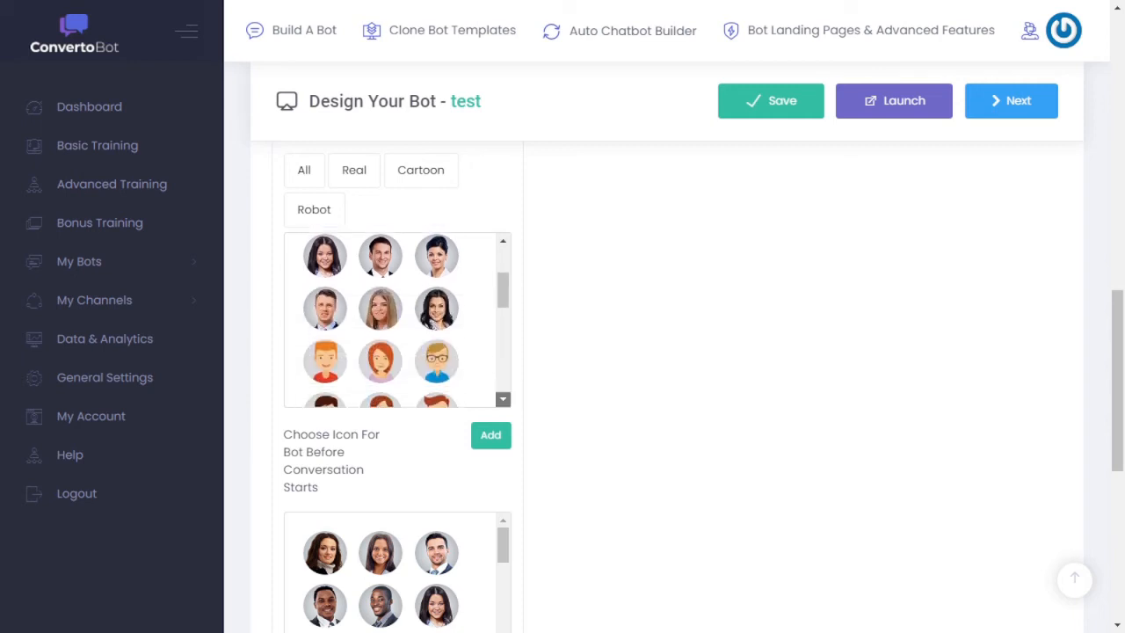
click(502, 399)
click(503, 399)
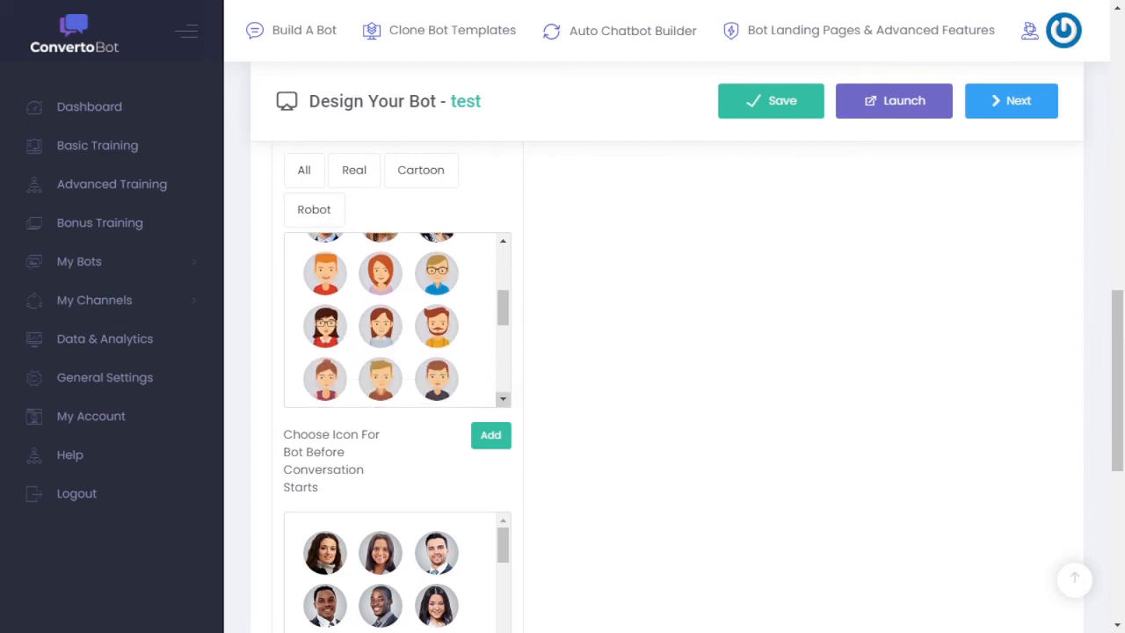
click(503, 399)
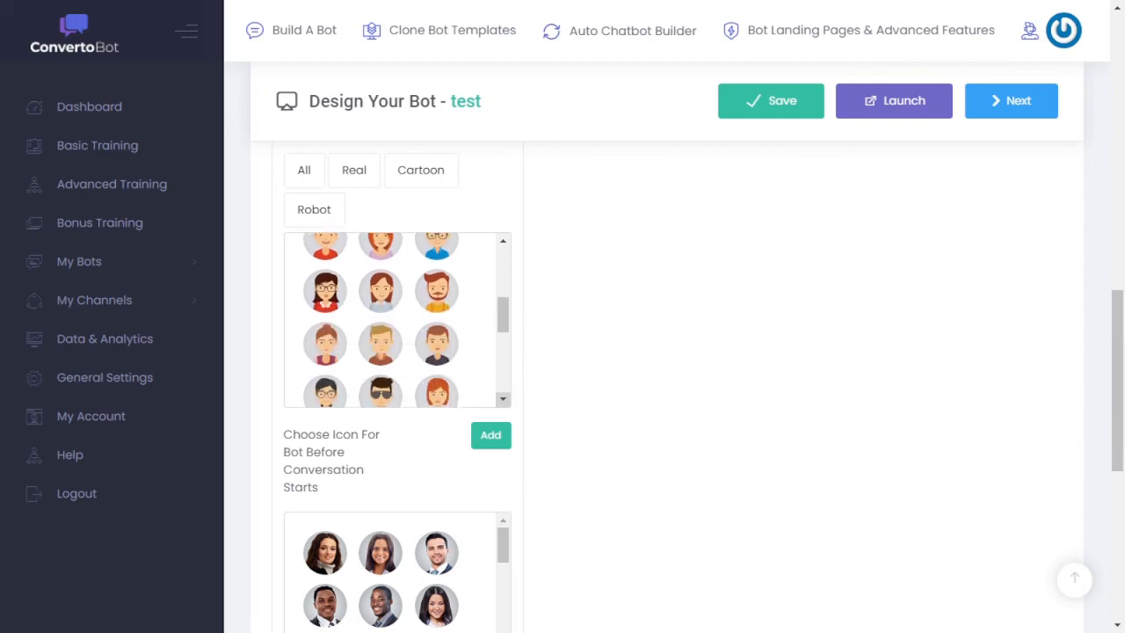
click(503, 399)
click(503, 399)
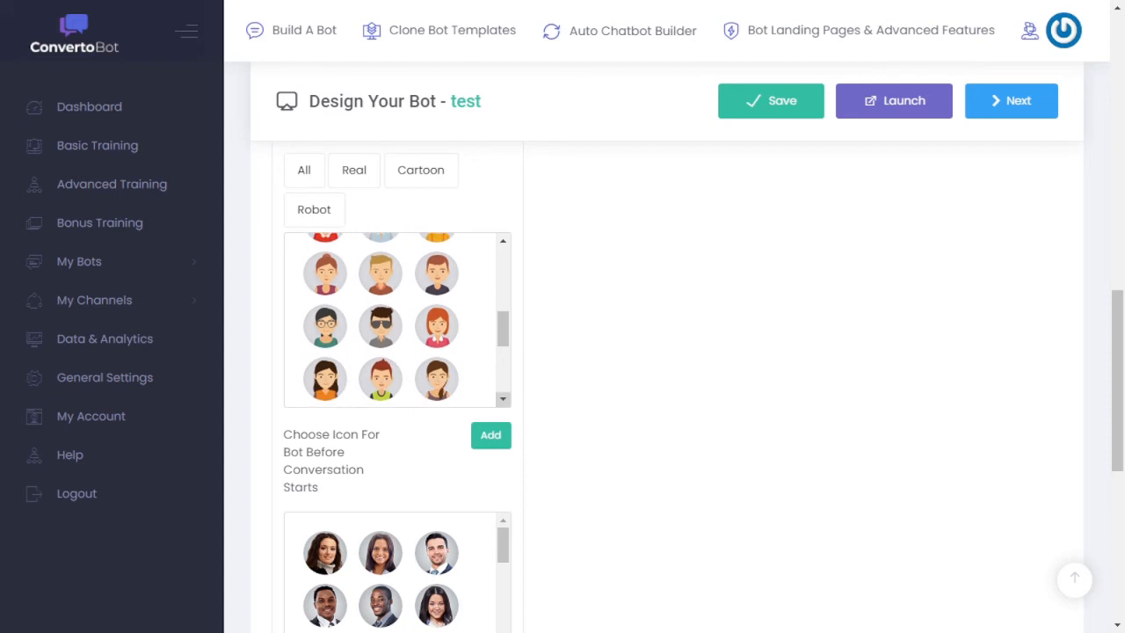
click(503, 399)
click(502, 399)
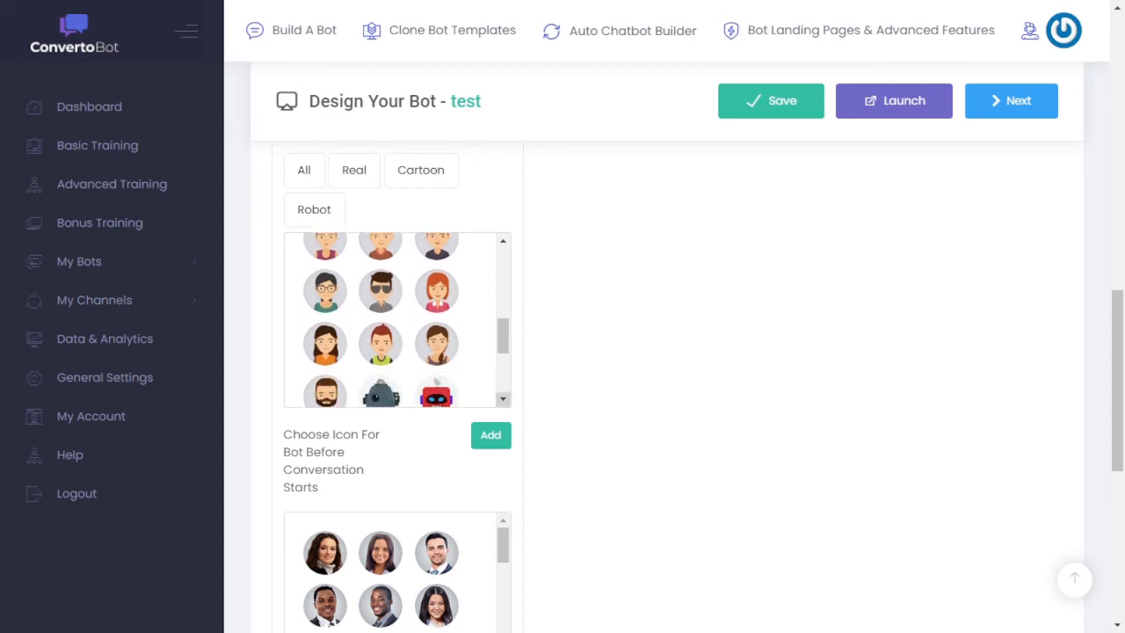
click(502, 399)
click(503, 399)
click(503, 399)
click(503, 399)
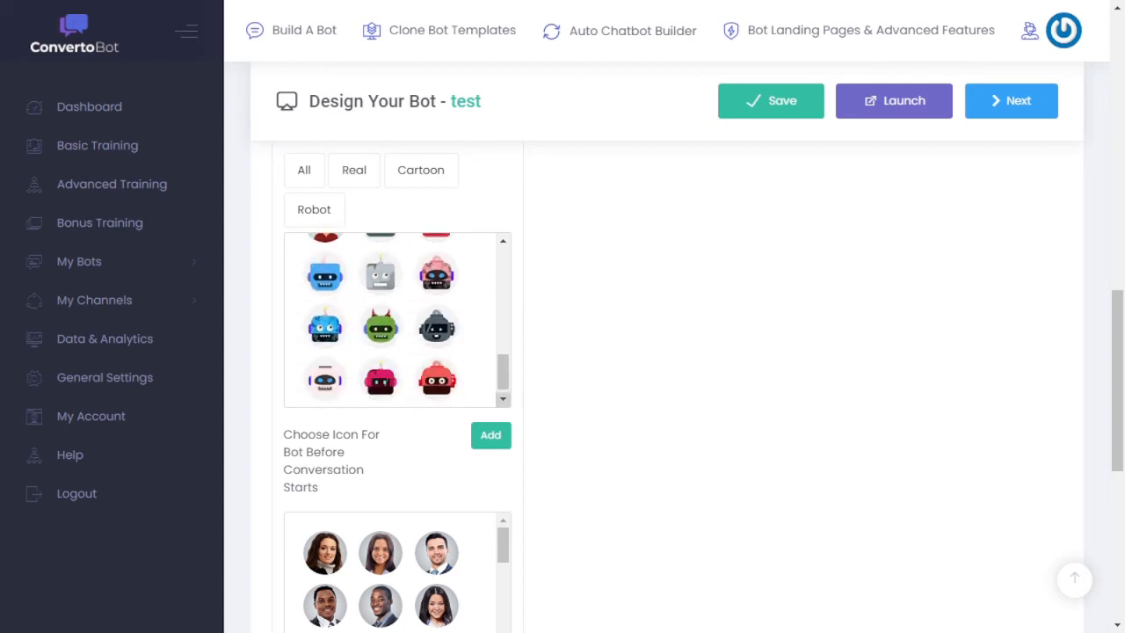
click(503, 399)
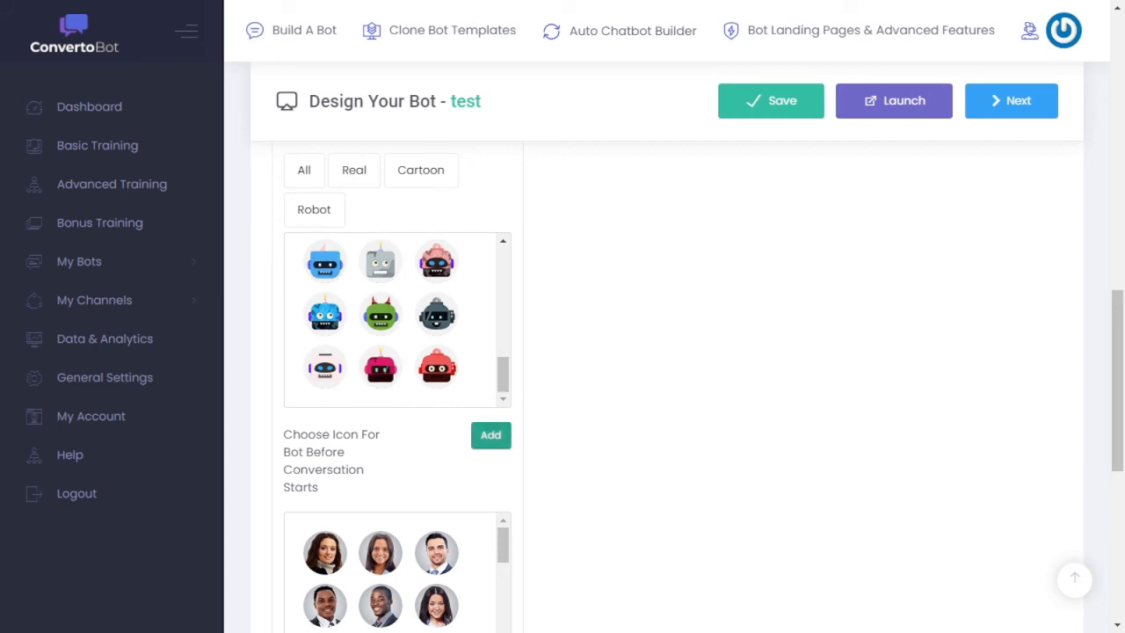
click(490, 434)
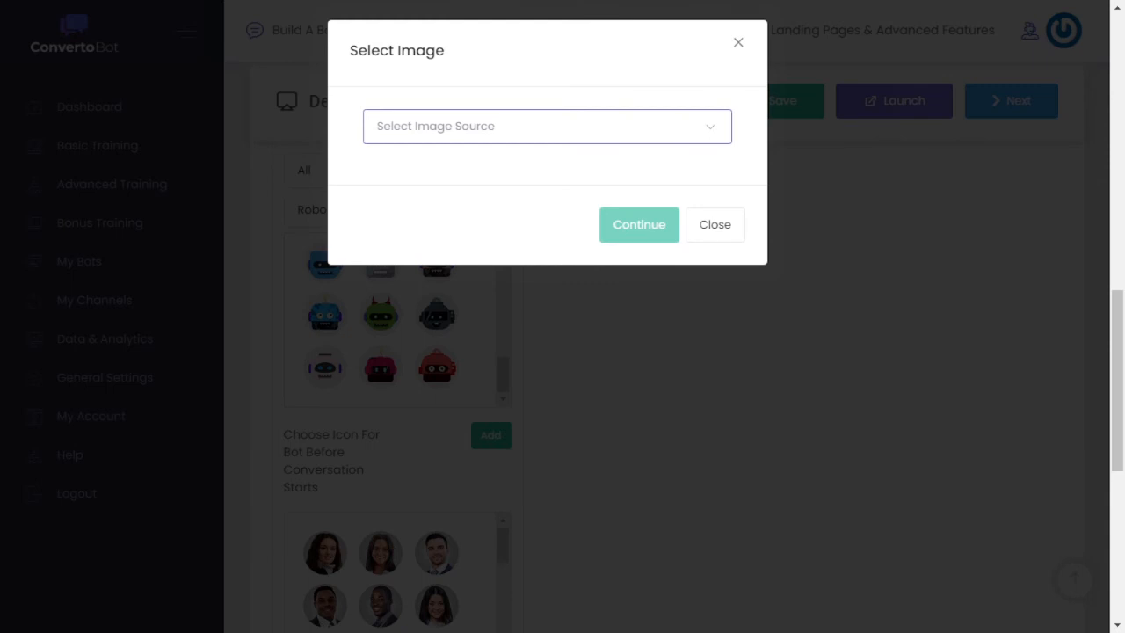
click(714, 224)
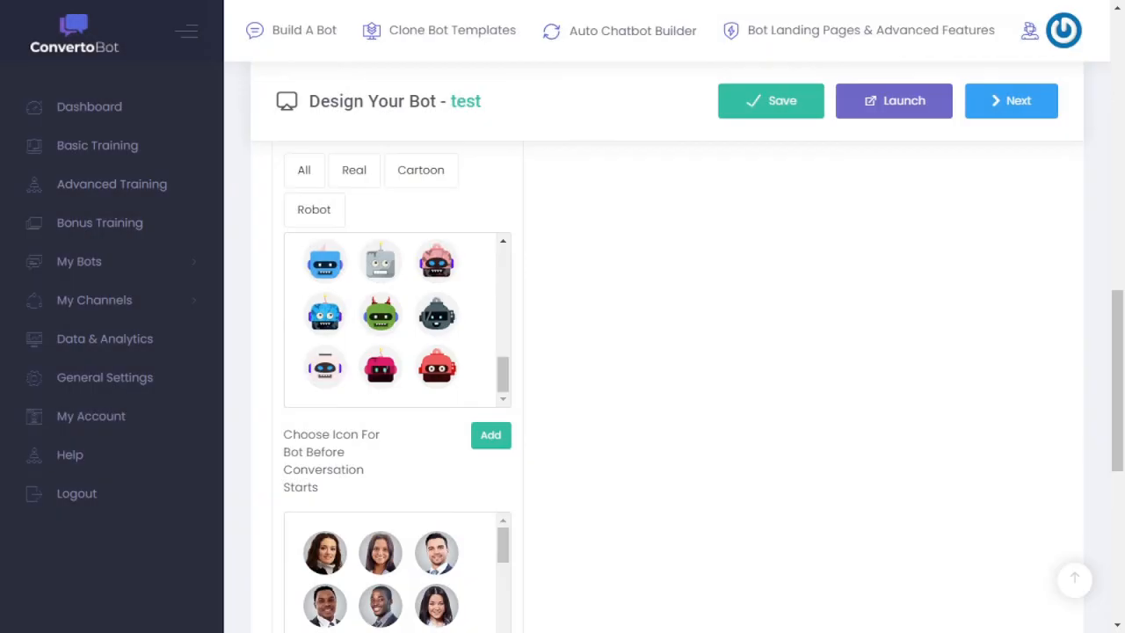
Choose the dark-haired woman in the scarf as the bot icon both once the conversation starts and before it starts.
scroll(397, 319, up, 6)
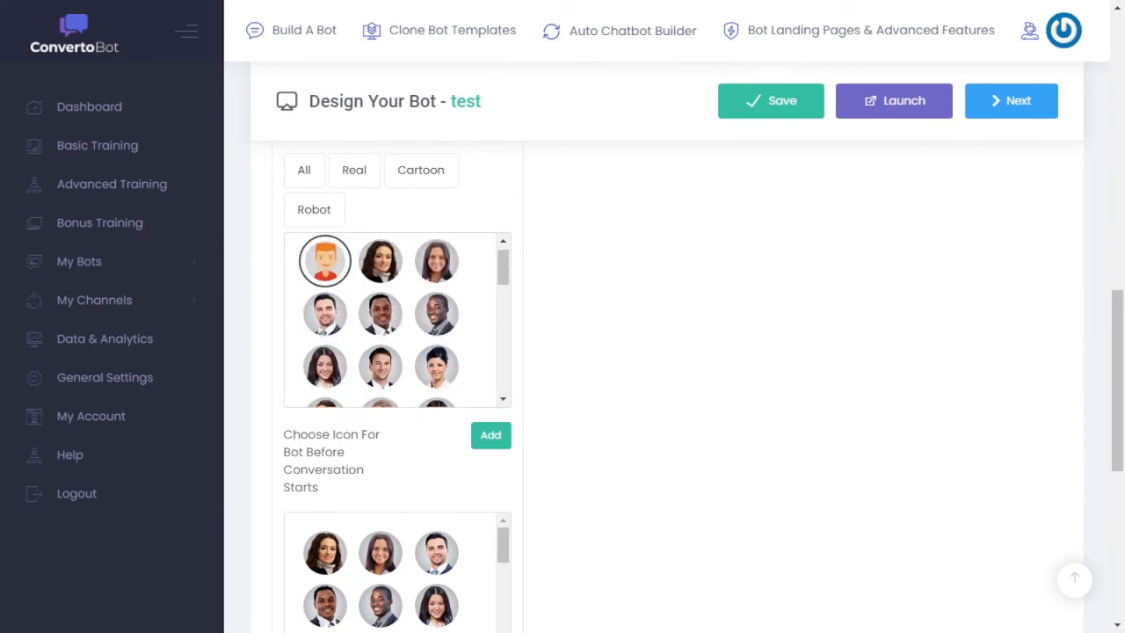
click(381, 261)
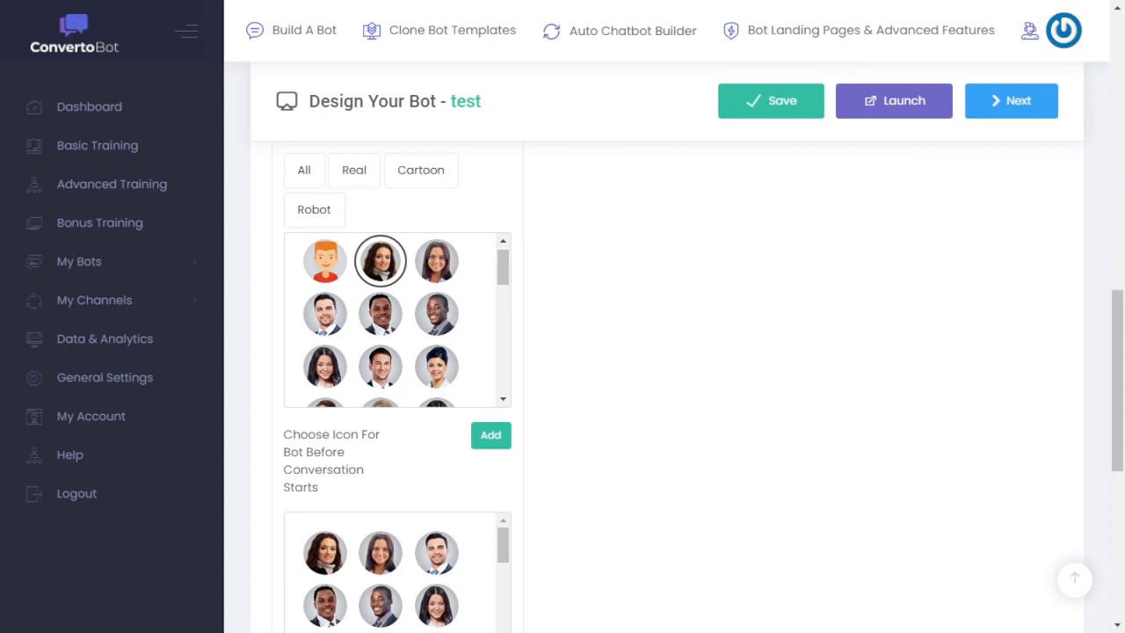
click(325, 553)
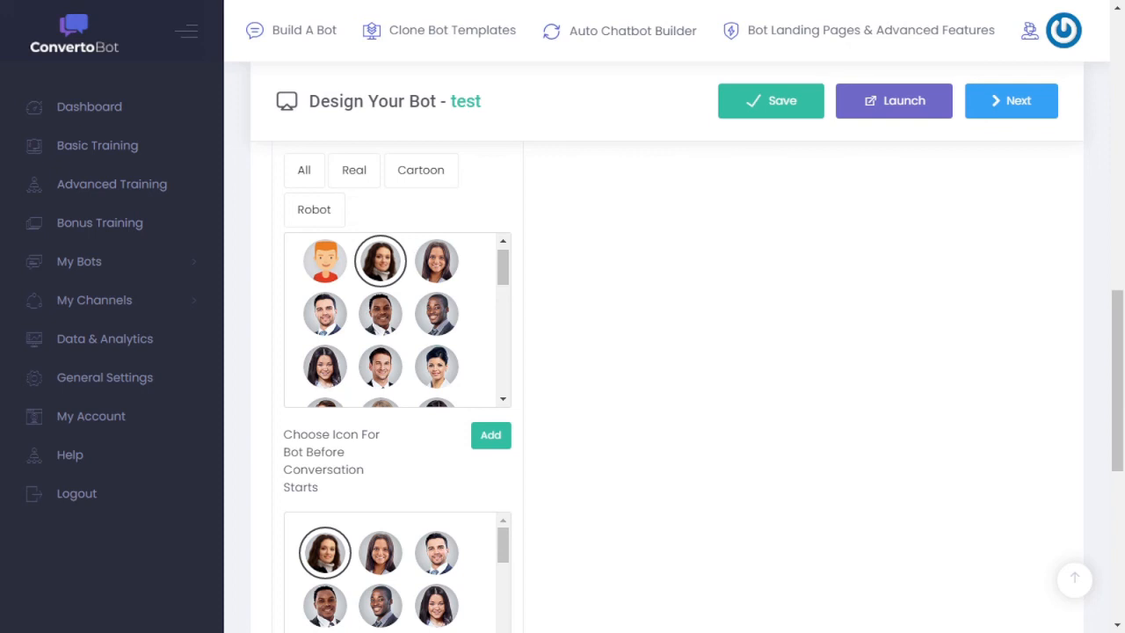
scroll(396, 396, up, 1)
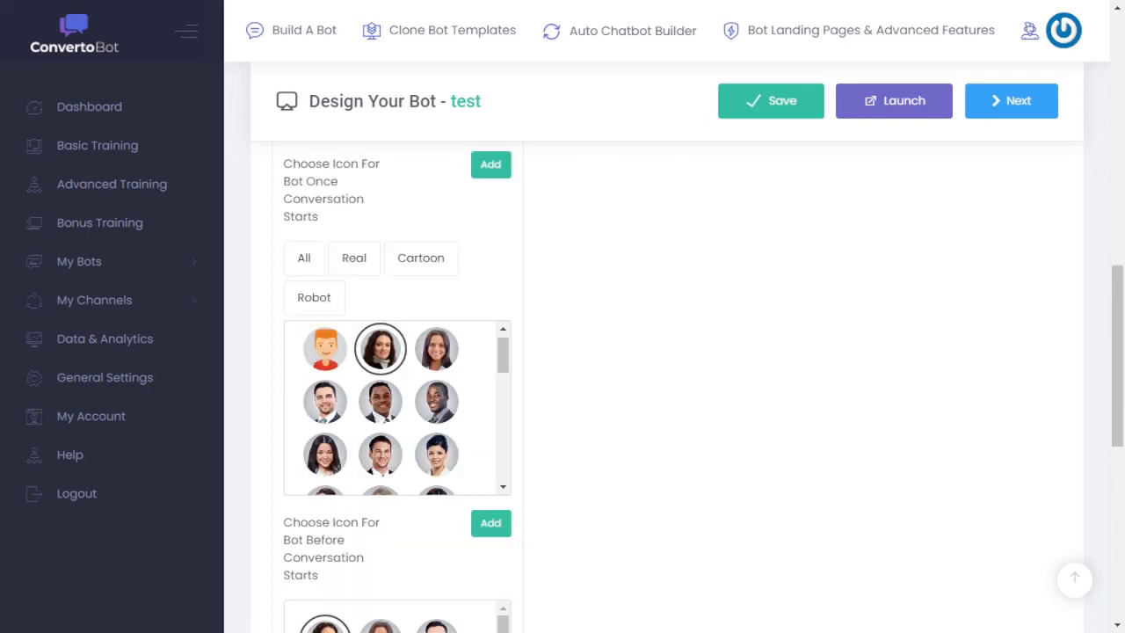
scroll(396, 395, up, 4)
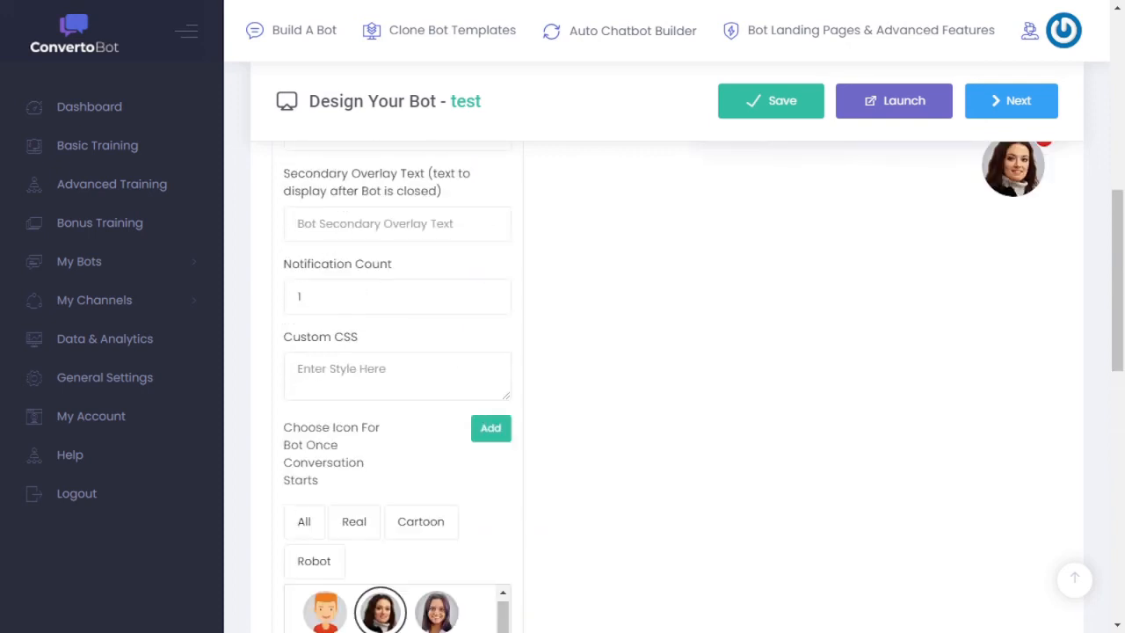
scroll(395, 395, up, 1)
scroll(396, 395, up, 1)
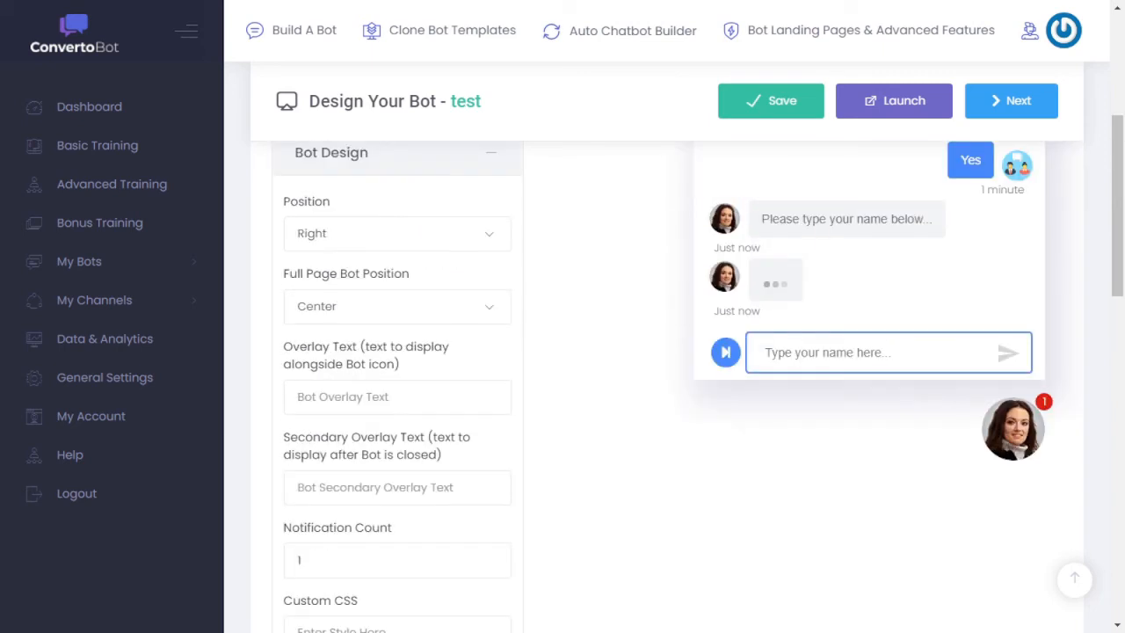
scroll(655, 387, up, 1)
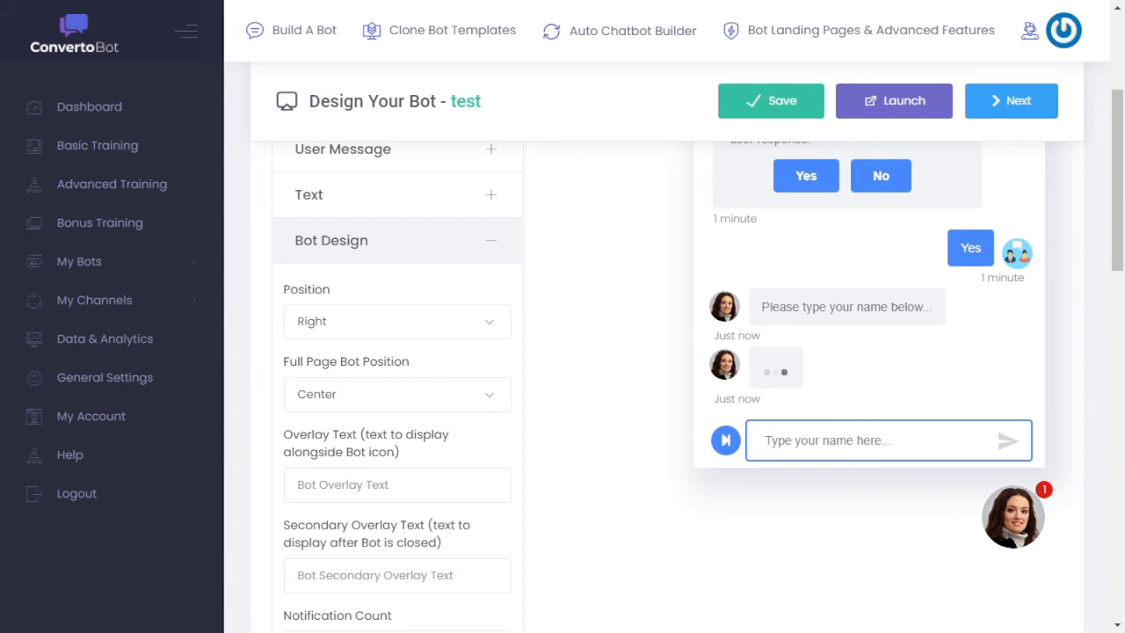
Set the overlay text displayed alongside the bot icon to "Hi There, do you want to chat?".
scroll(668, 370, down, 1)
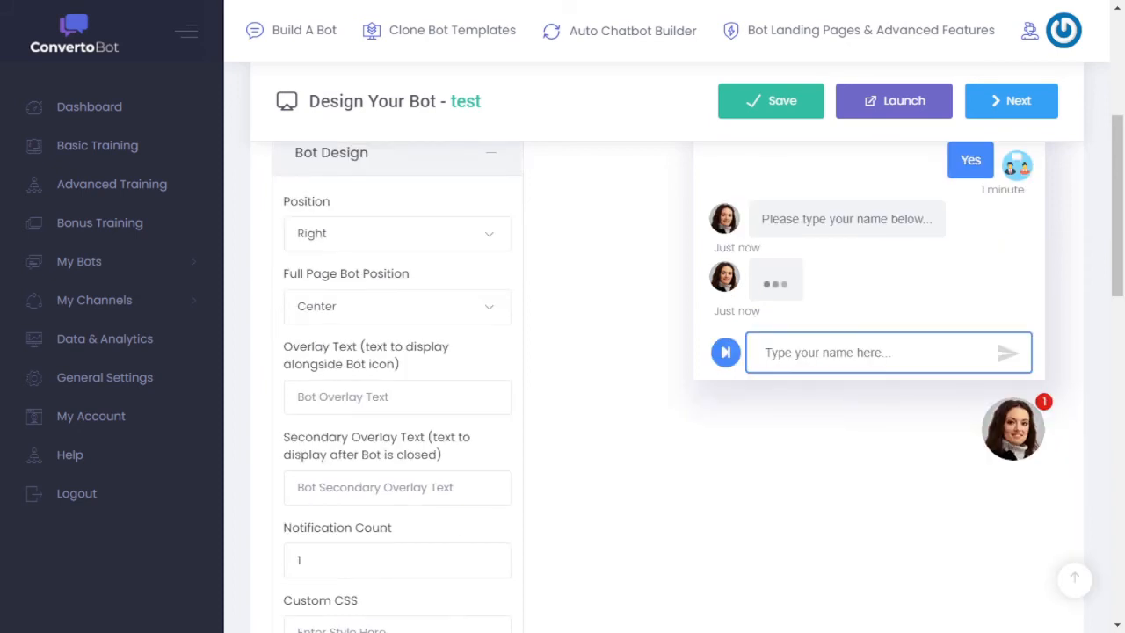
click(397, 397)
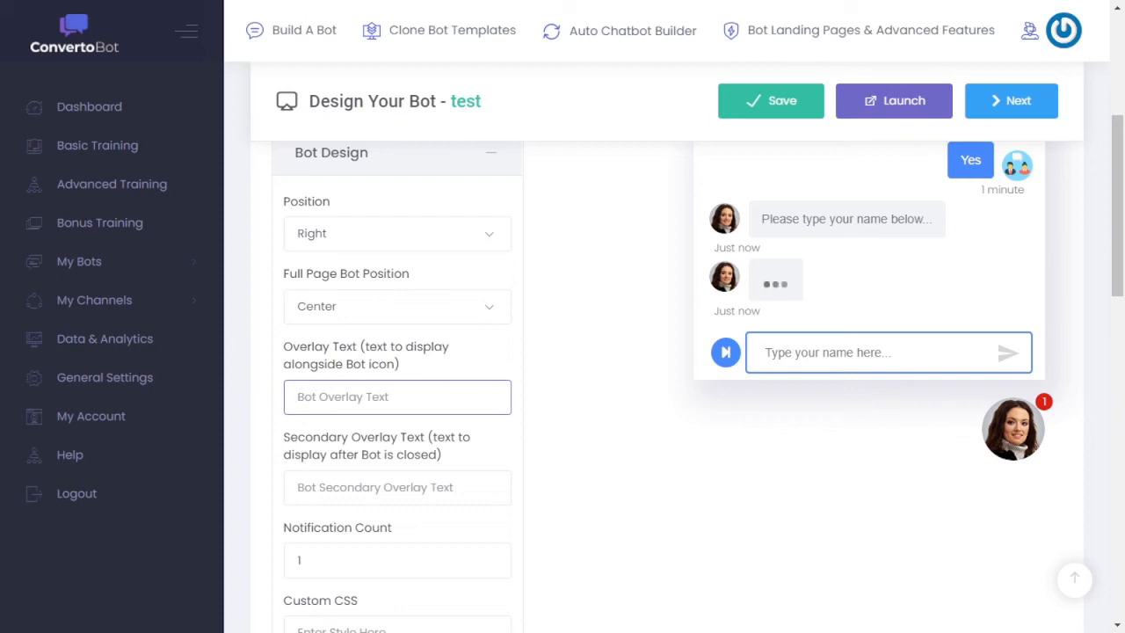
text(Hi )
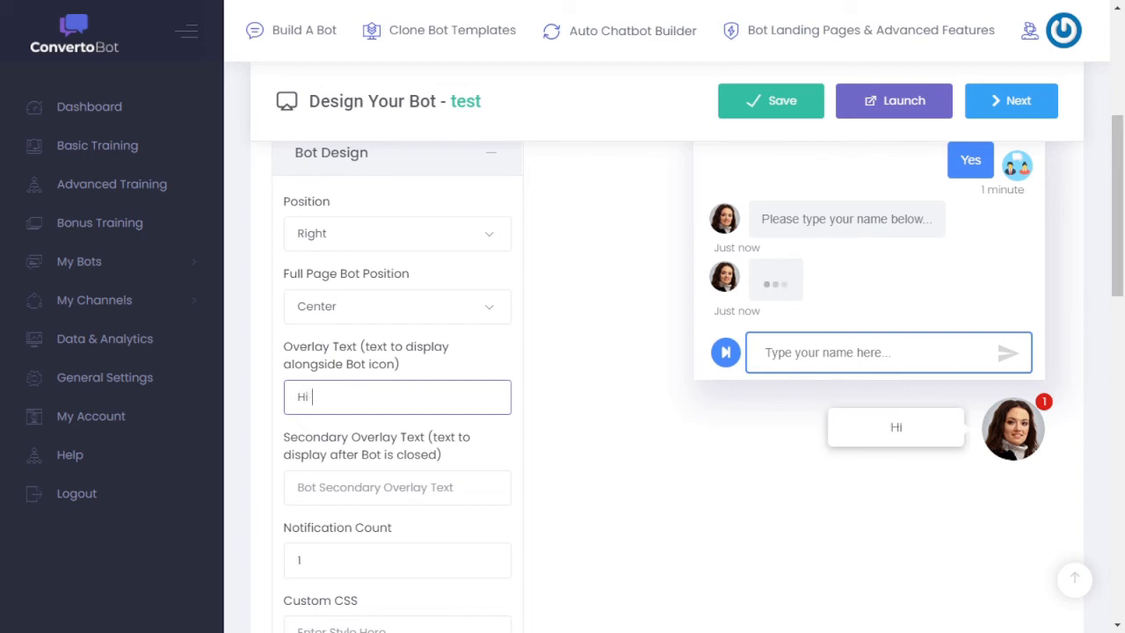
text(There, do w)
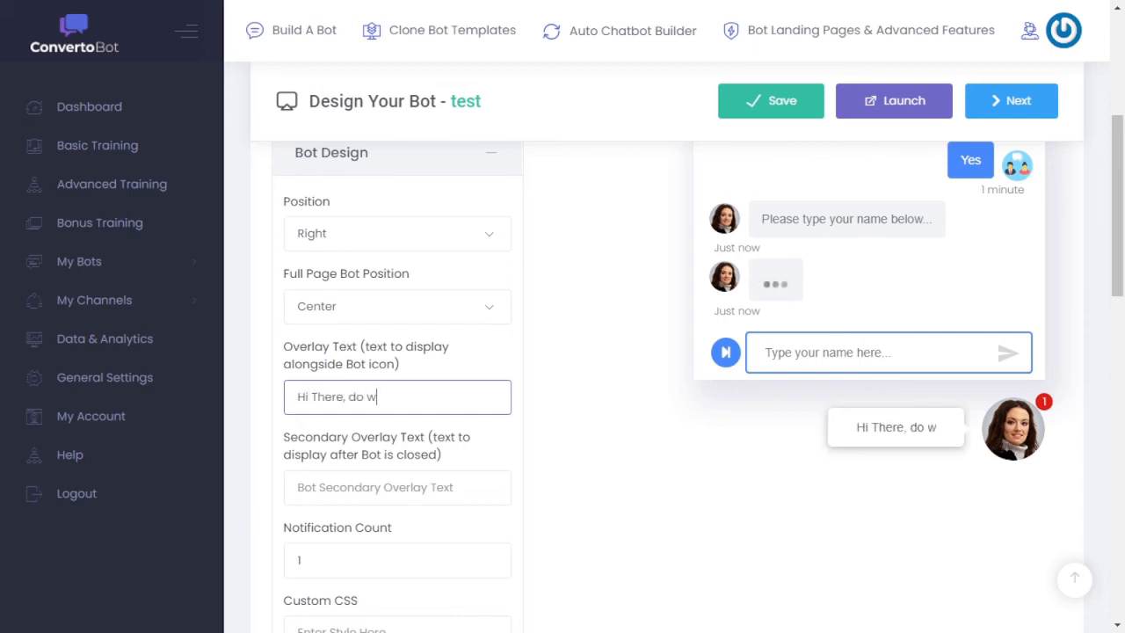
key(BackSpace)
text(you wnat to)
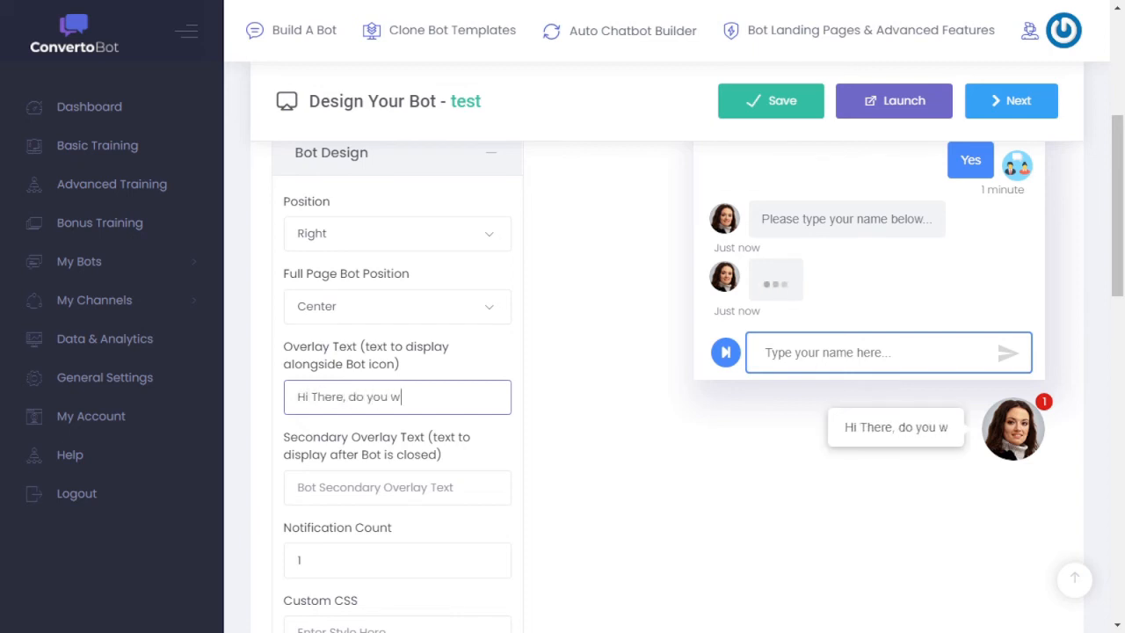
key(BackSpace)
key(BackSpace)
key(BackSpace)
key(BackSpace)
key(BackSpace)
key(BackSpace)
key(BackSpace)
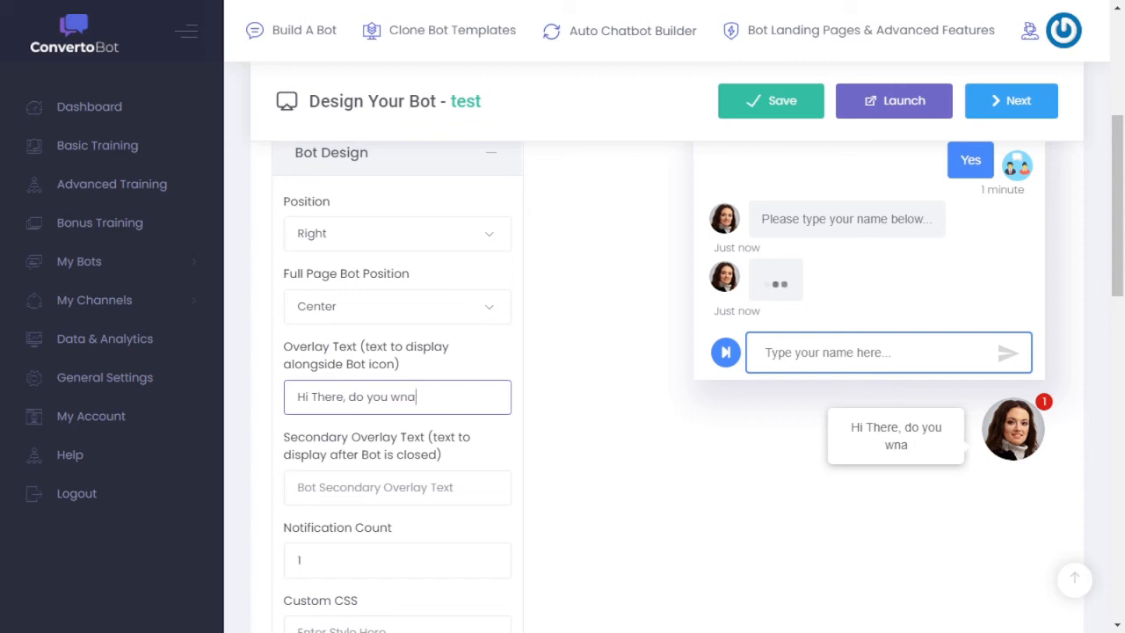
text(ant to chat?)
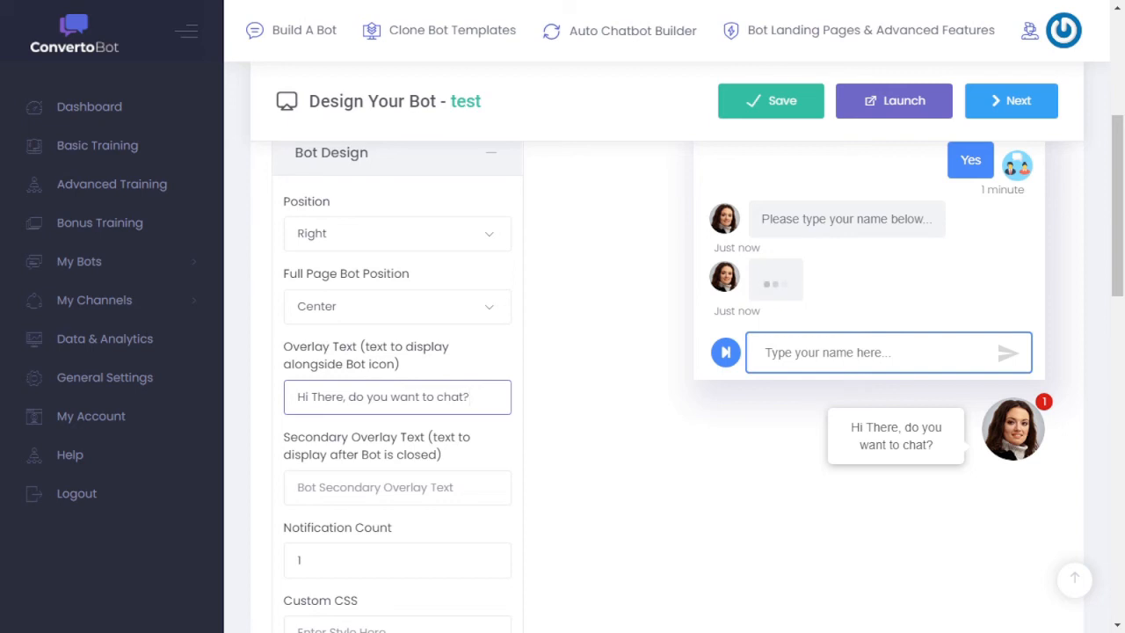
Set the secondary overlay text to "Goodbye" and the notification count to 3, and check the bot icon preview.
click(398, 488)
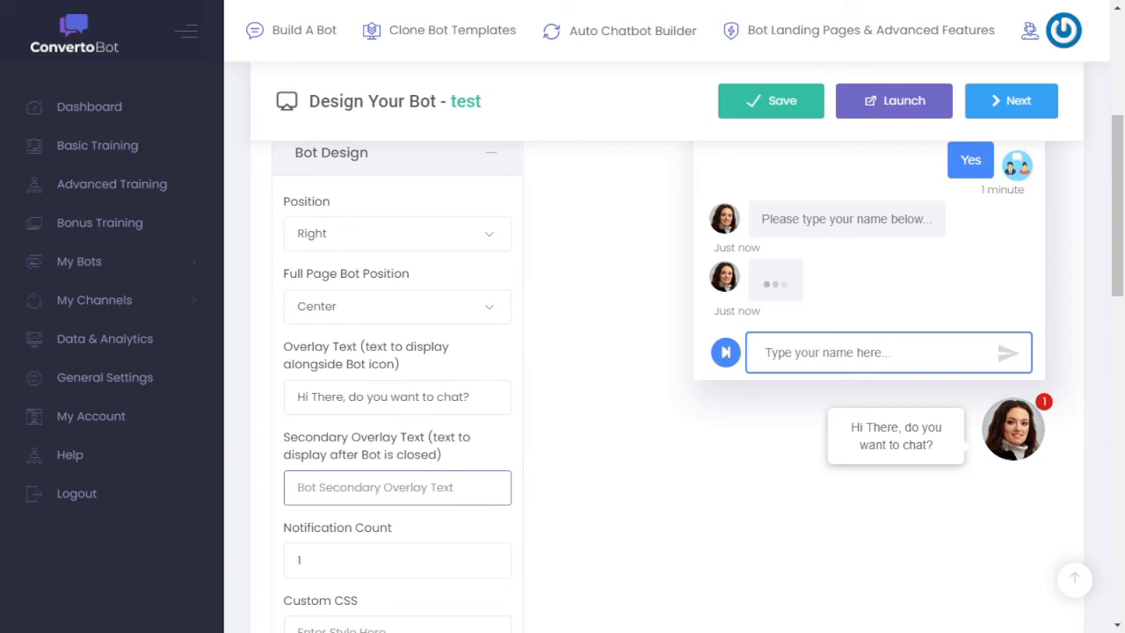
text(Goodbye)
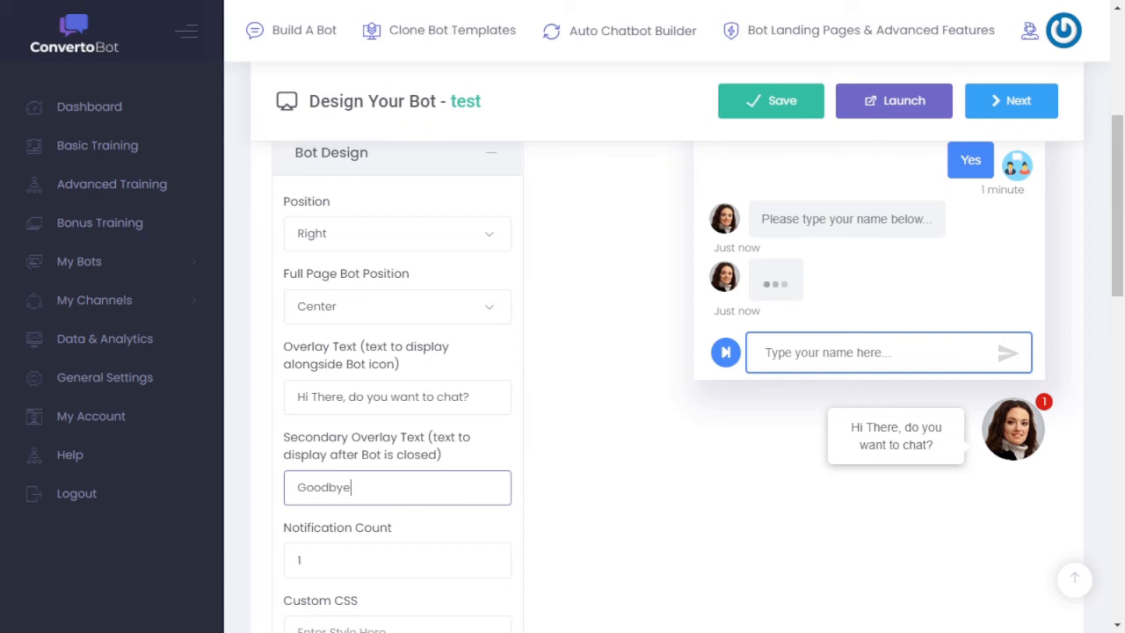
scroll(668, 352, down, 1)
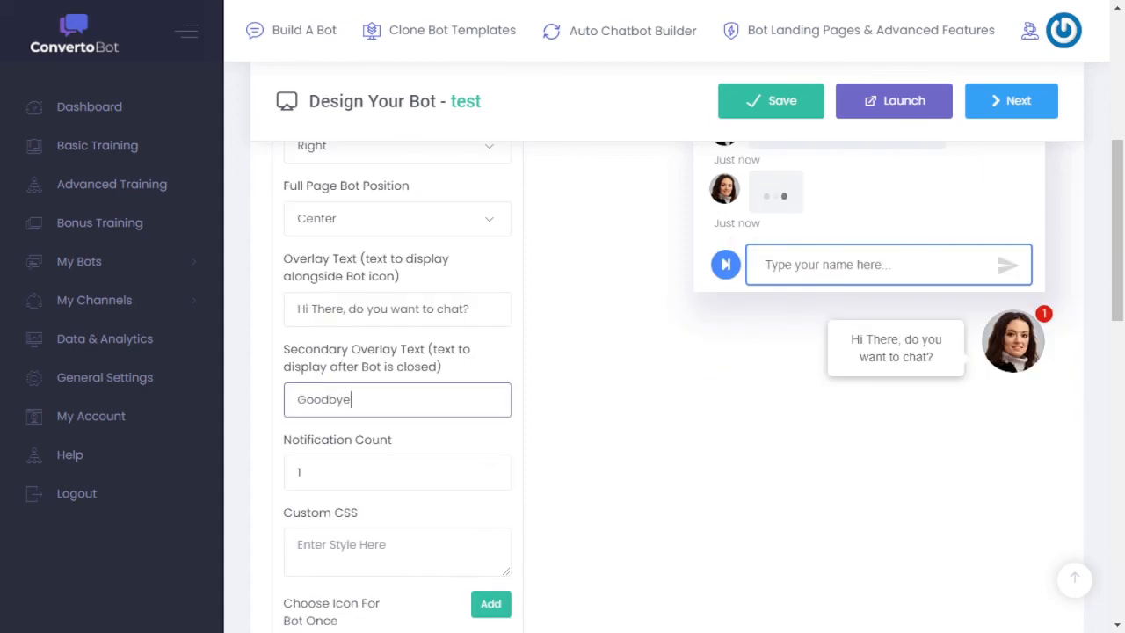
key(Tab)
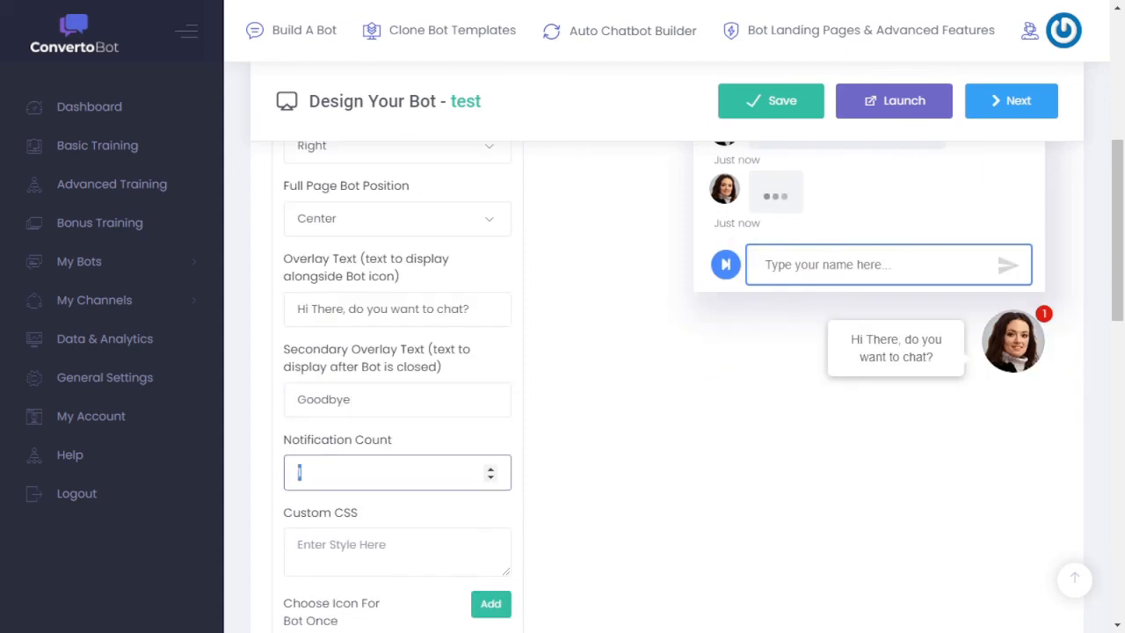
text(3)
scroll(668, 386, down, 2)
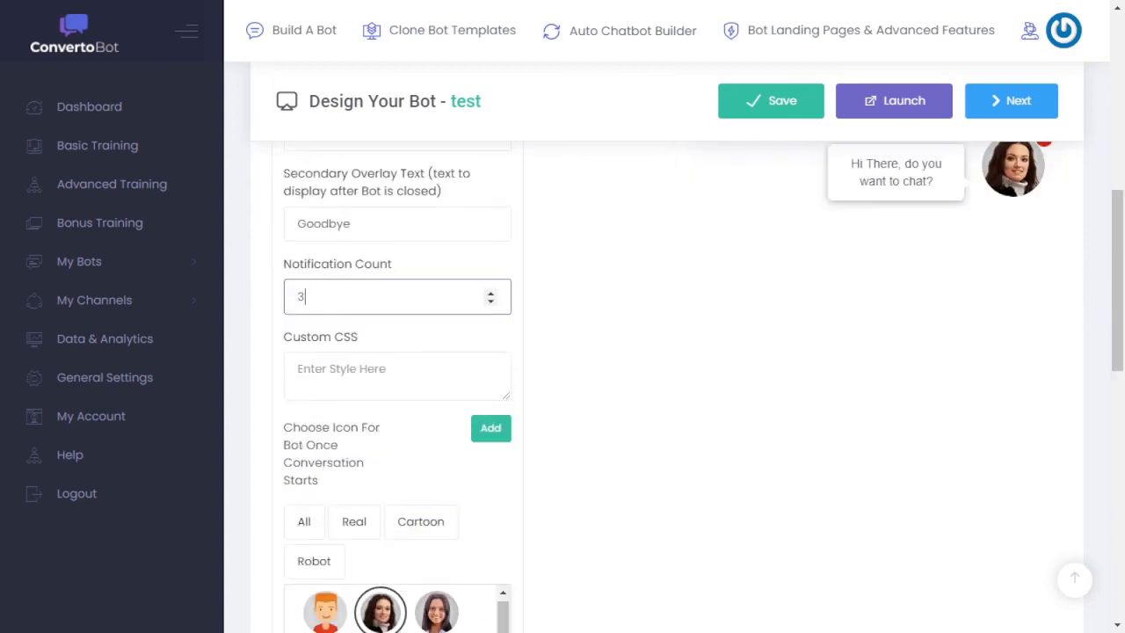
scroll(668, 387, up, 6)
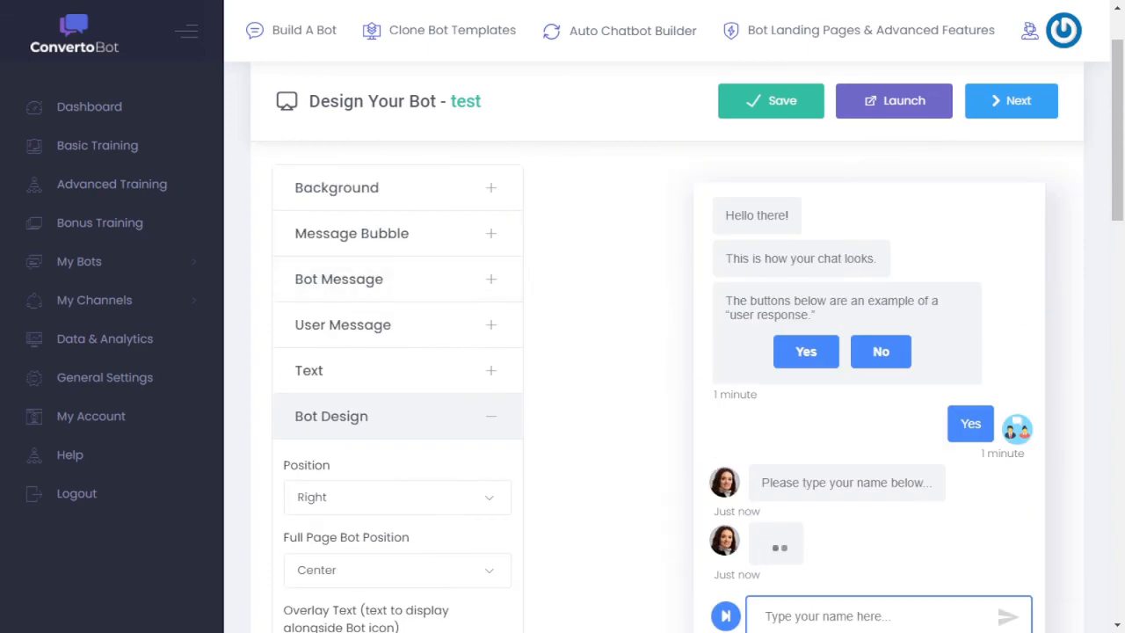
scroll(668, 387, down, 4)
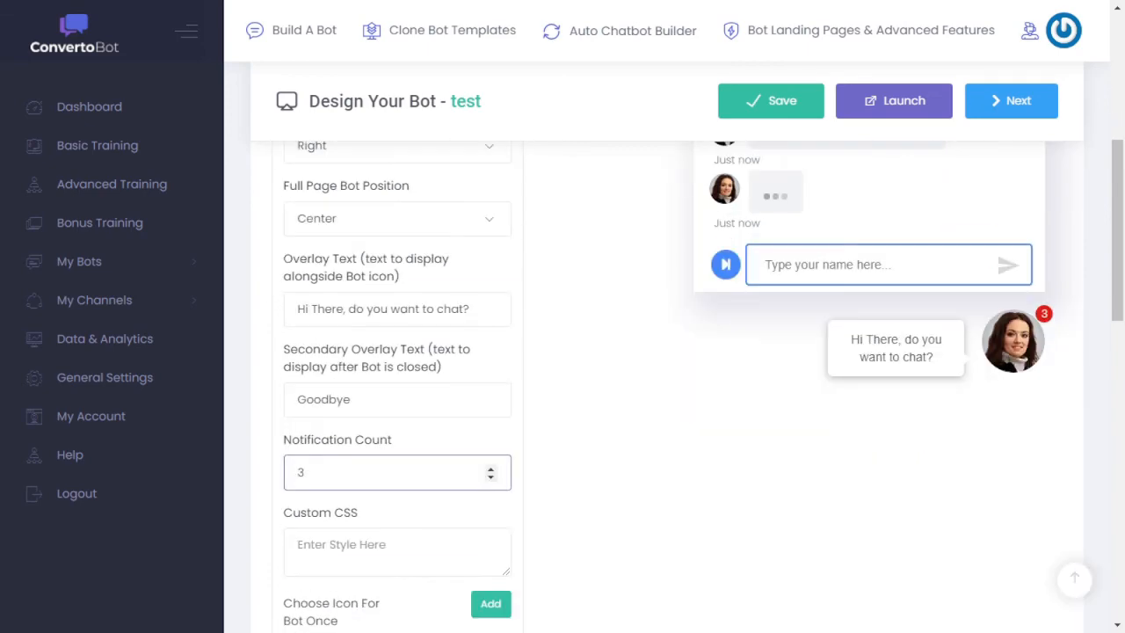
In the Text design settings, try the Acme font family, and set it to Titillium Web instead.
scroll(668, 387, up, 4)
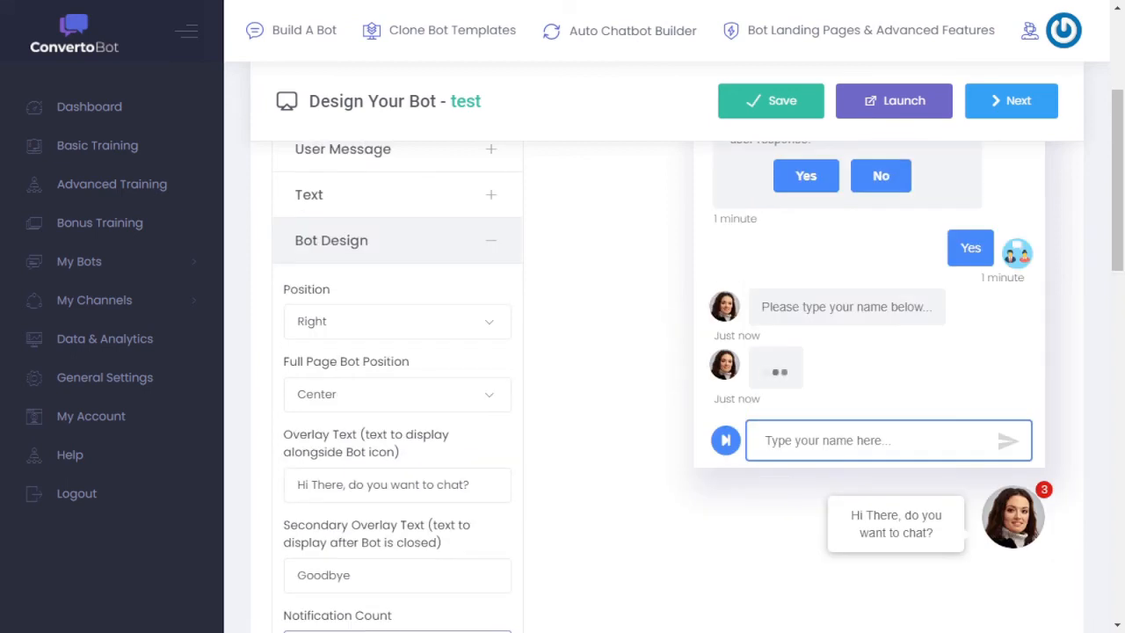
click(397, 370)
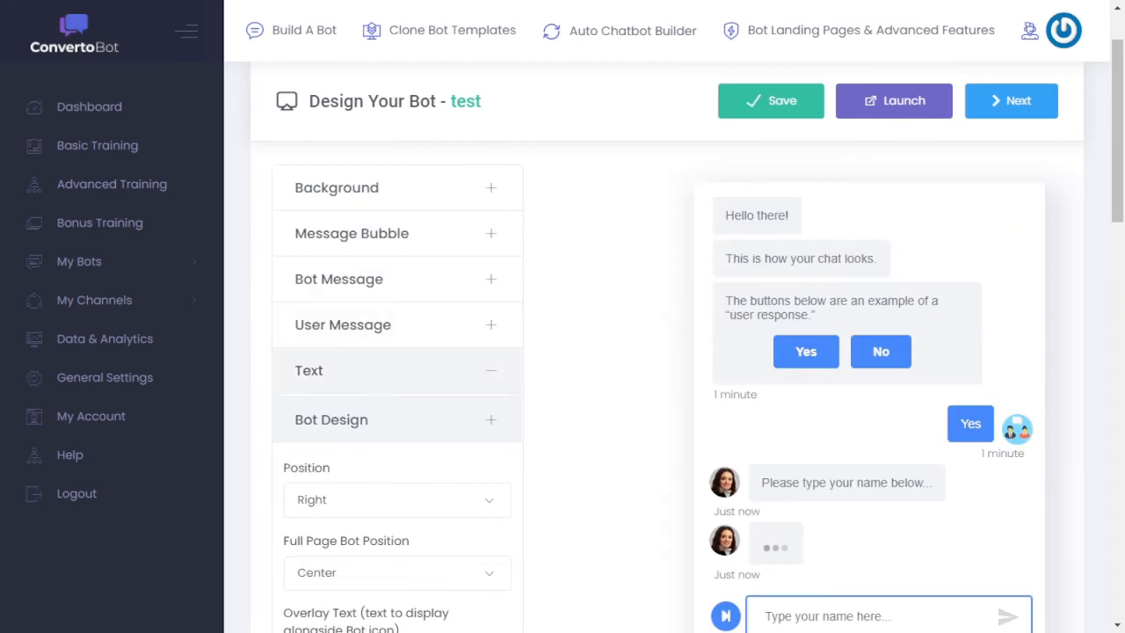
scroll(668, 351, down, 1)
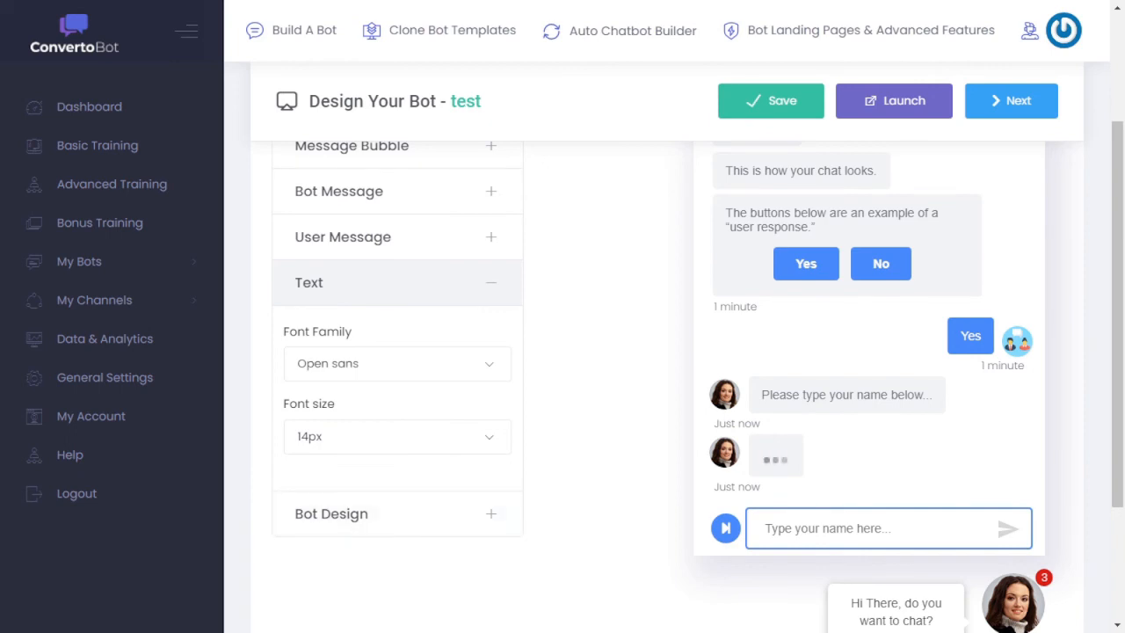
click(398, 364)
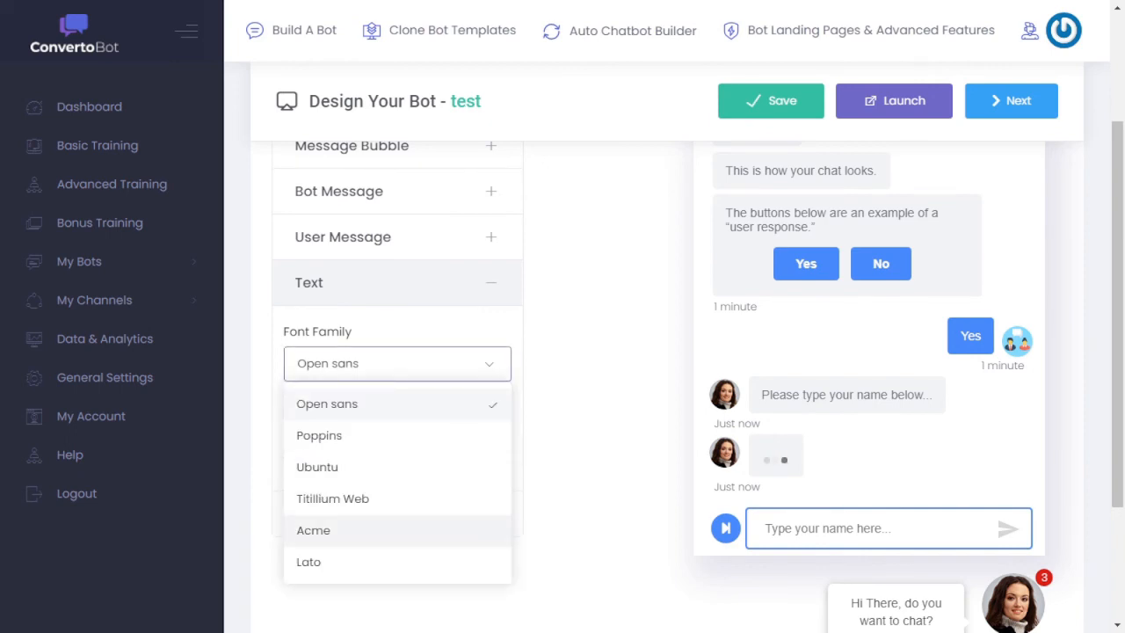
click(351, 530)
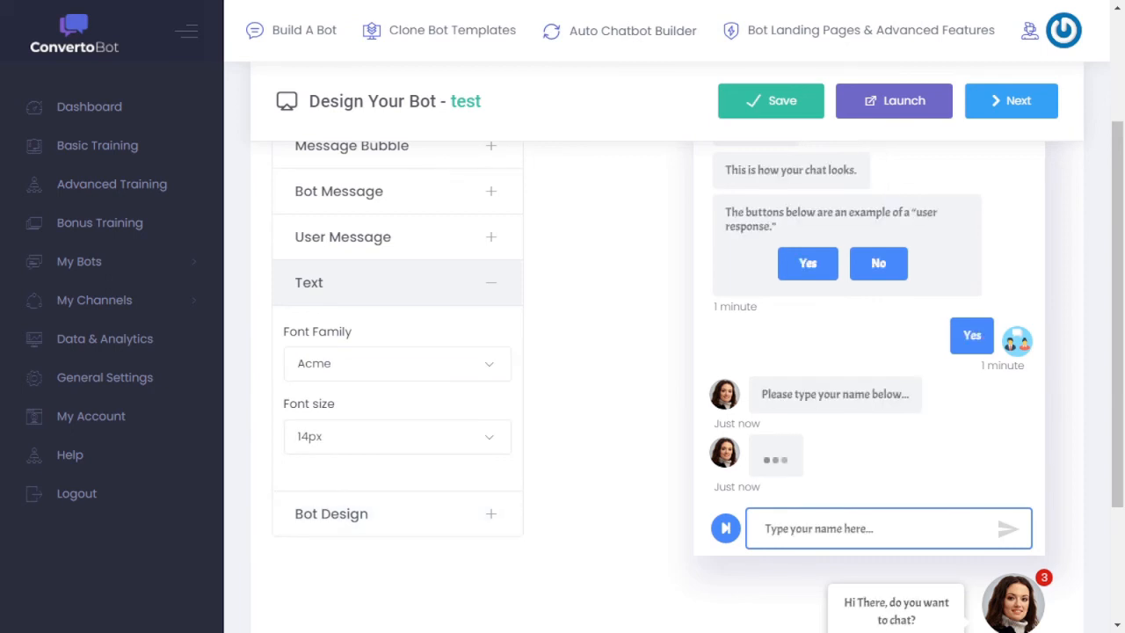
click(397, 363)
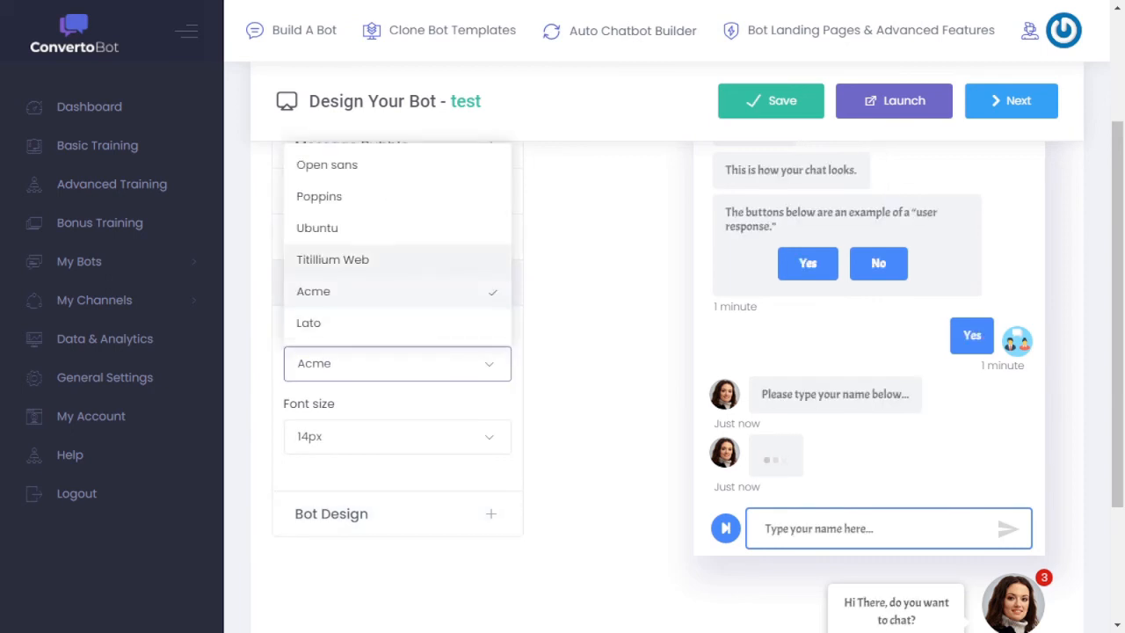
click(334, 261)
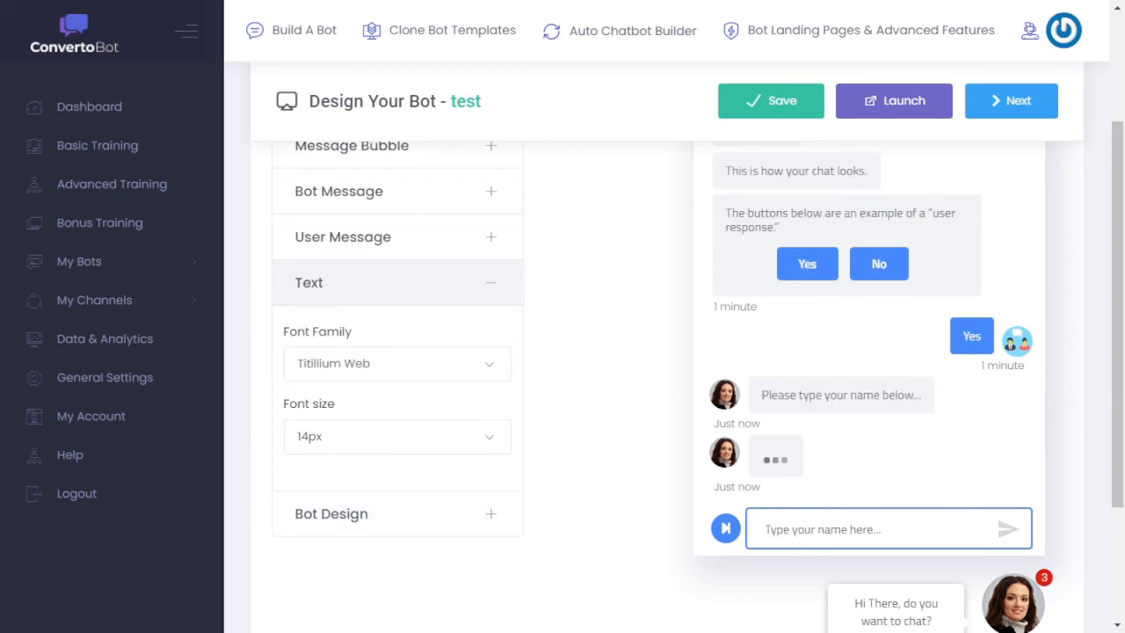
Try the Shape 1 message bubble on the chat, and set the shape back to Default.
scroll(352, 248, up, 1)
click(351, 234)
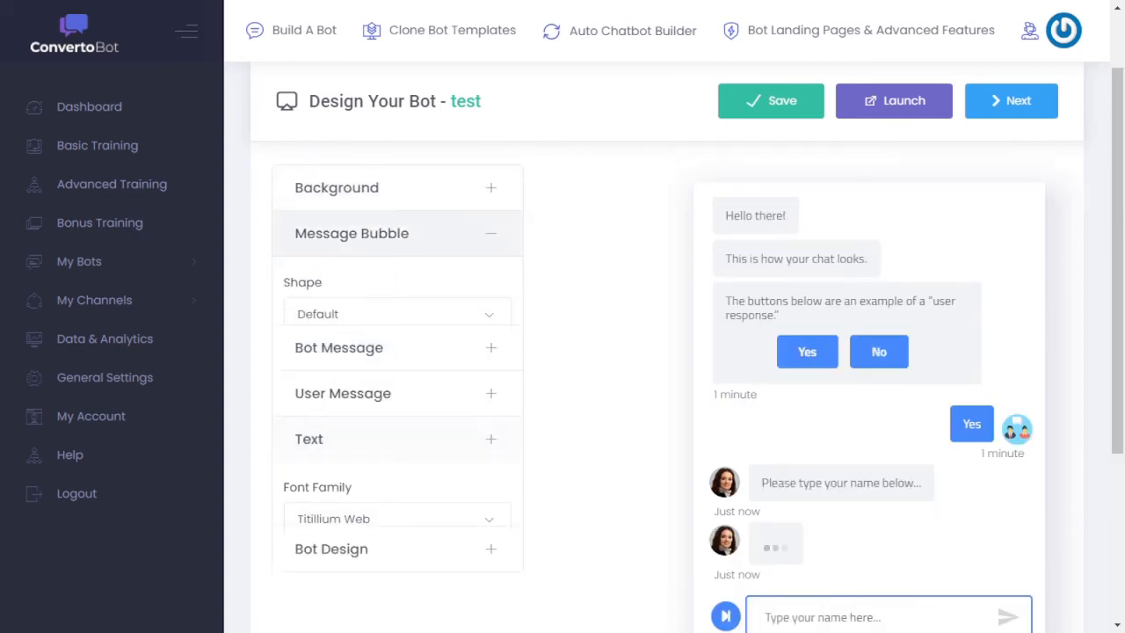
click(397, 315)
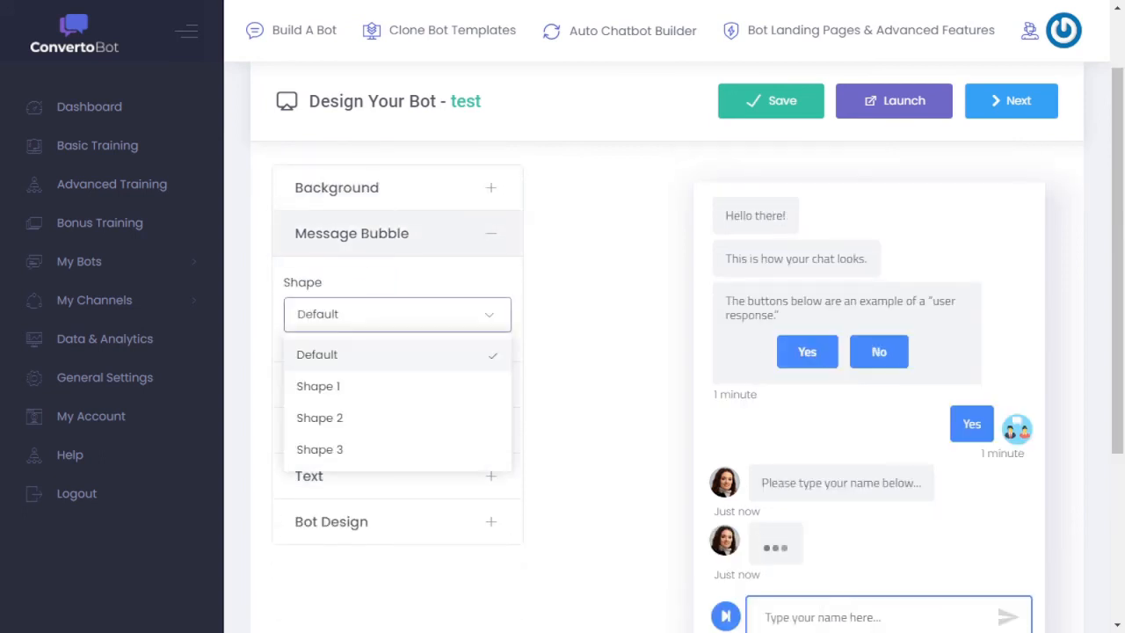
click(352, 386)
click(397, 315)
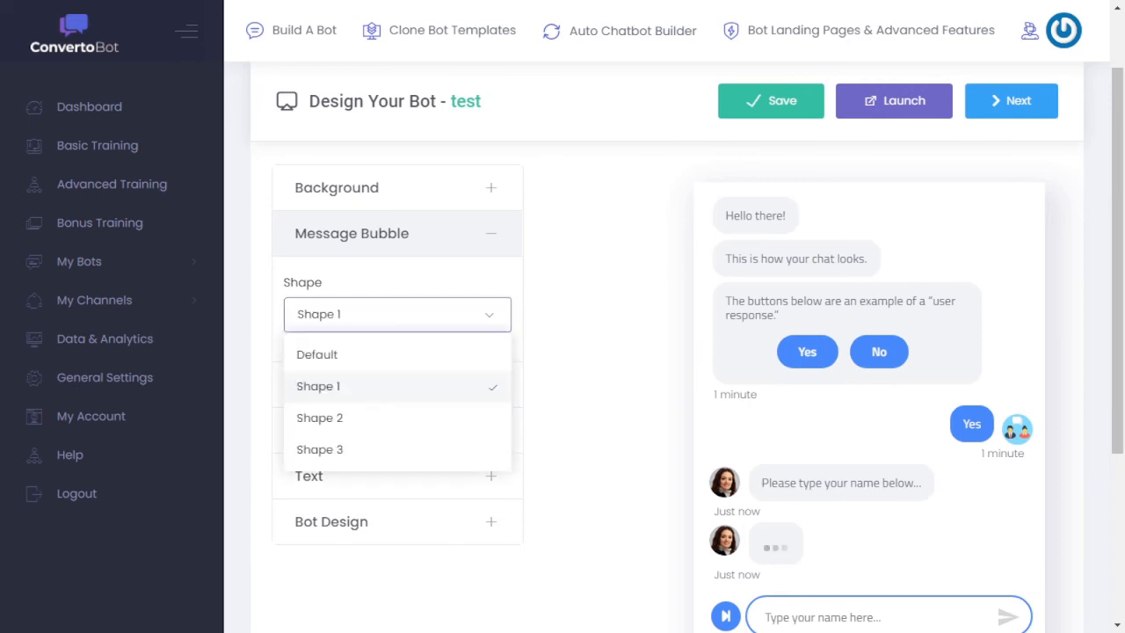
click(352, 355)
In the Bot Message design settings, set the message text colour to 212121 and check the colour picker for the sub message text.
scroll(352, 355, down, 2)
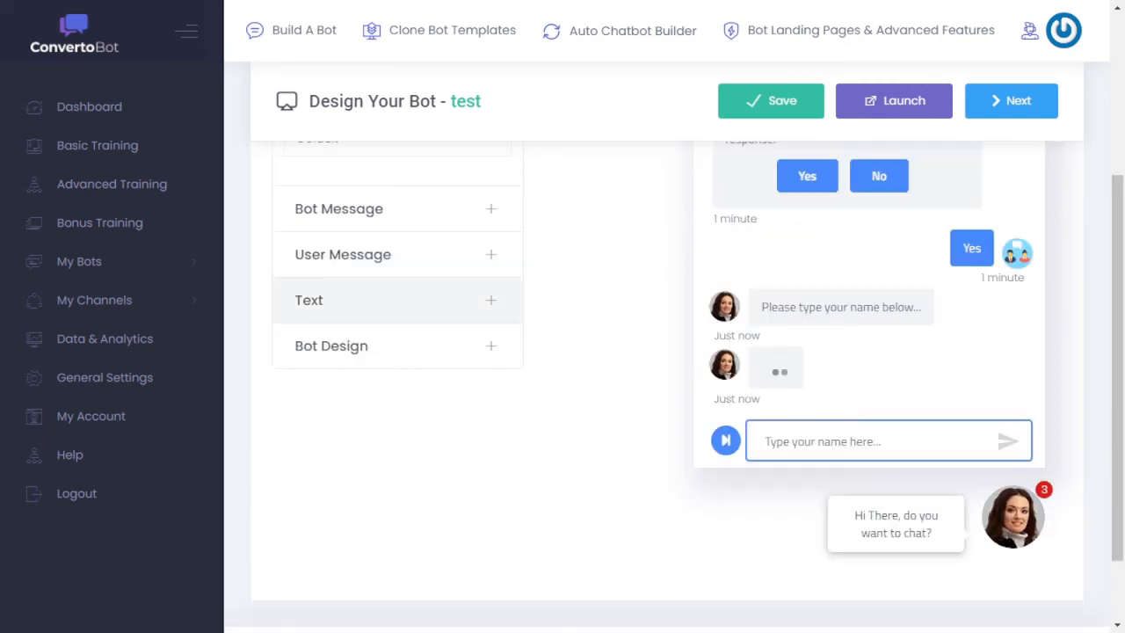
scroll(352, 299, up, 1)
click(351, 297)
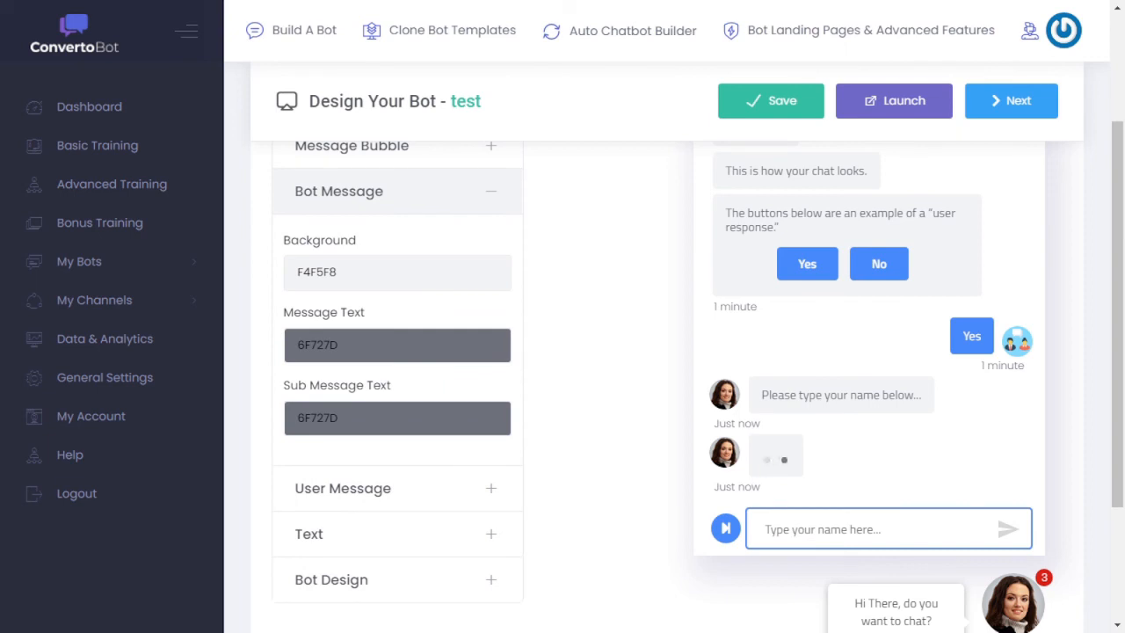
click(398, 346)
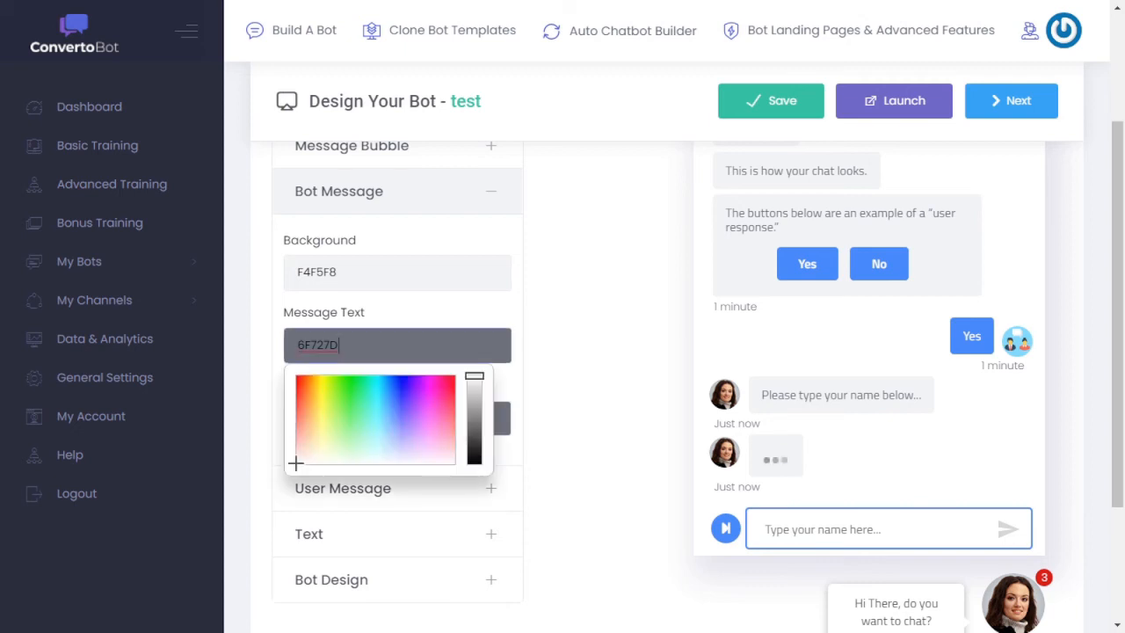
drag(474, 376, 475, 461)
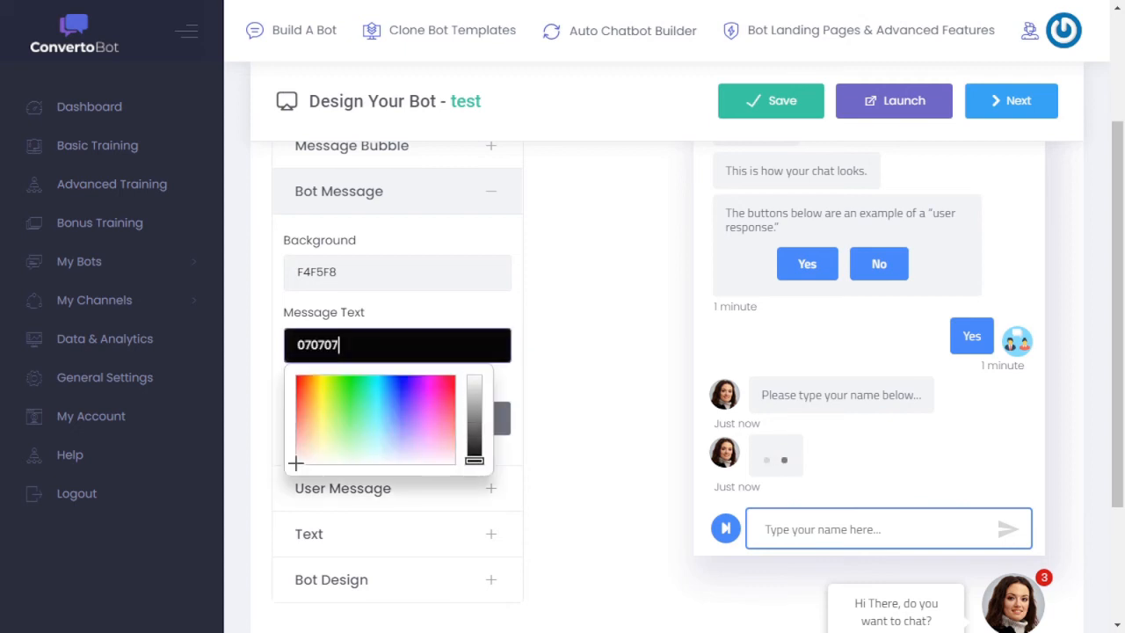
click(474, 452)
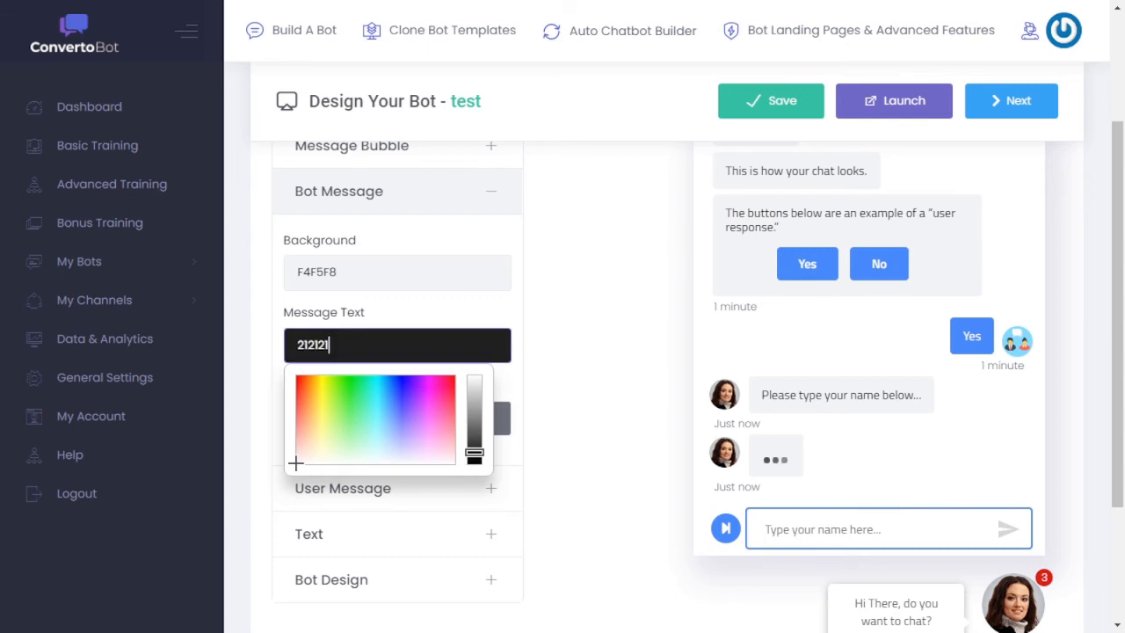
click(605, 395)
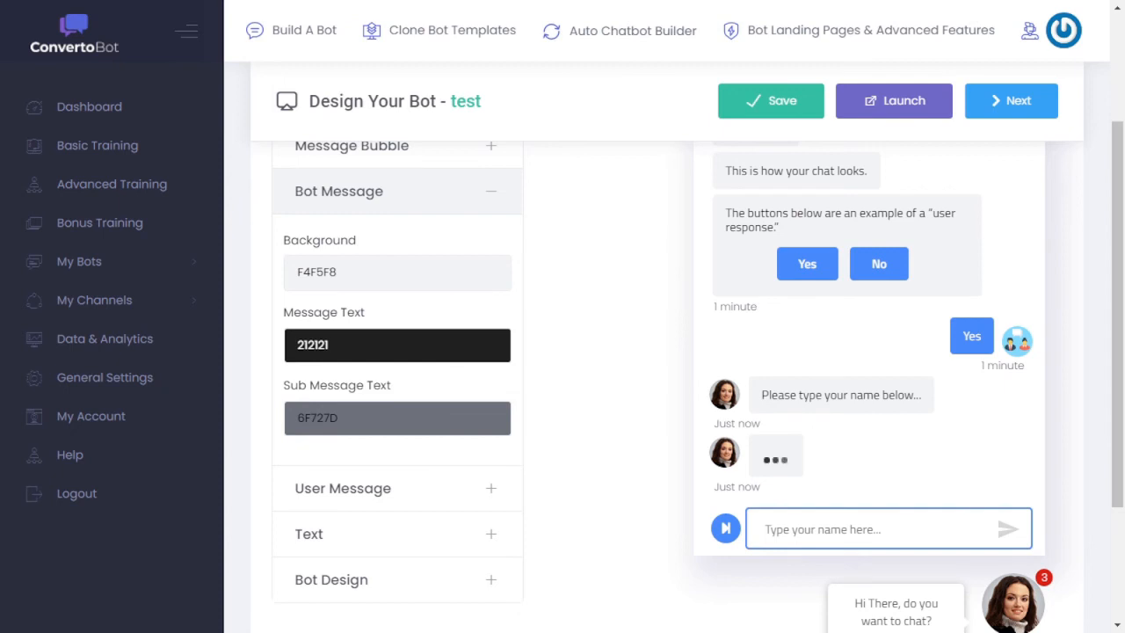
click(398, 419)
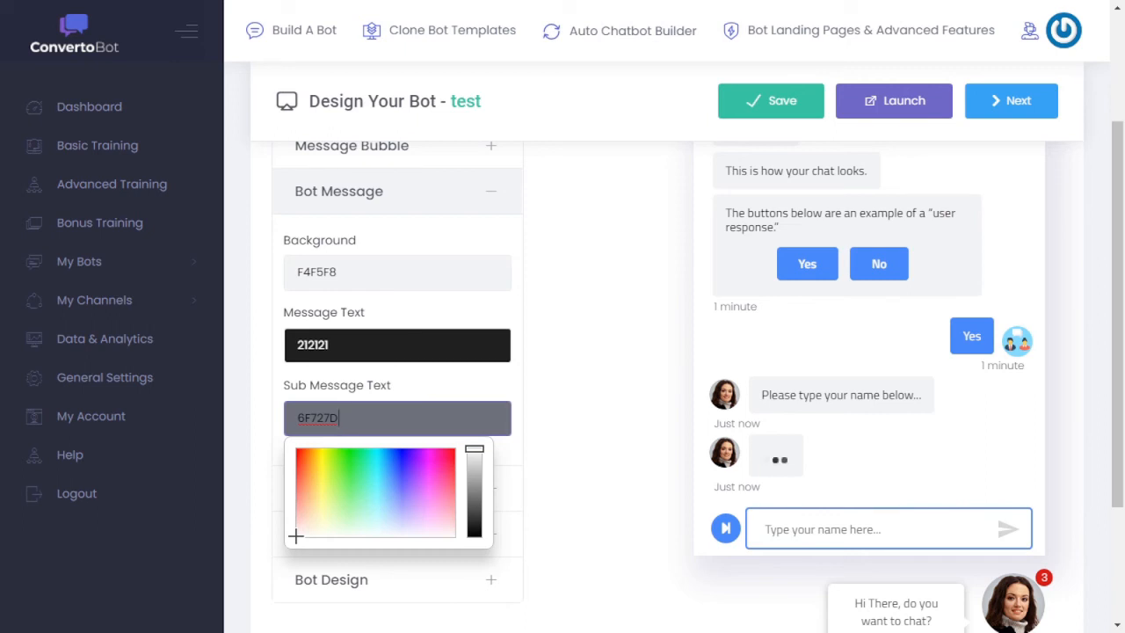
click(607, 418)
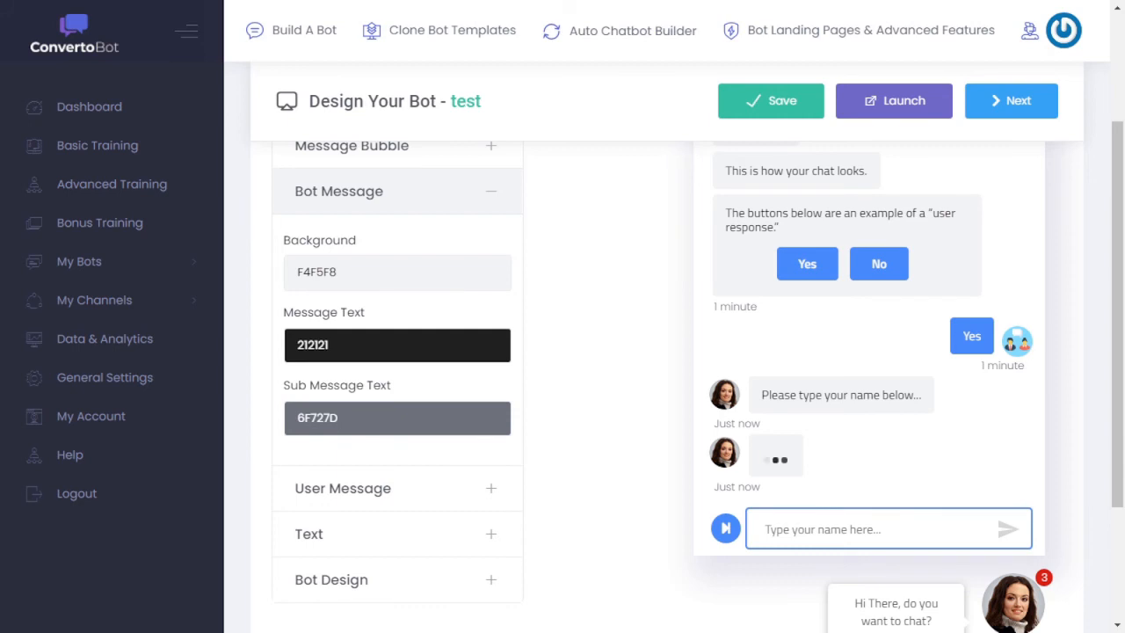
In the User Message design settings, set the background colour to the light purple D591FF.
scroll(395, 448, down, 1)
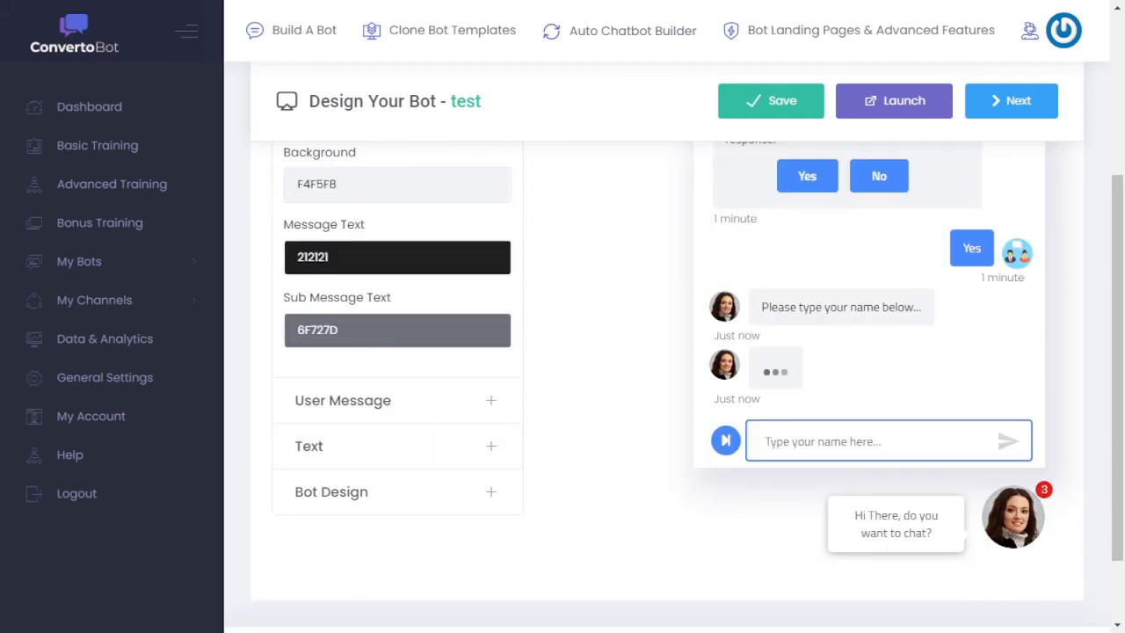
click(343, 400)
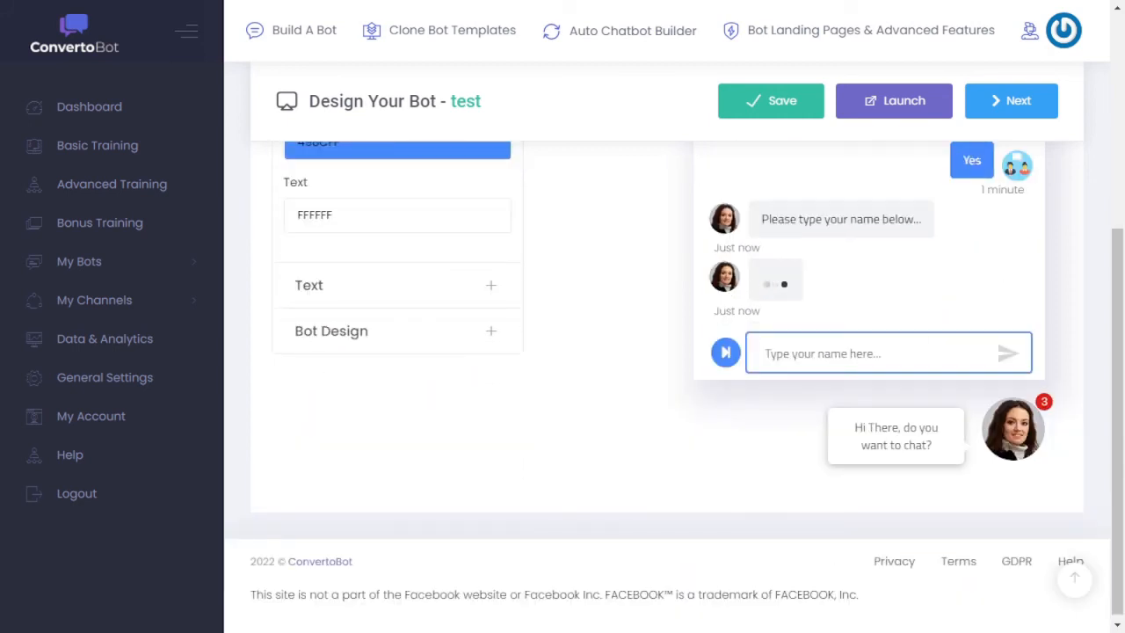
click(396, 230)
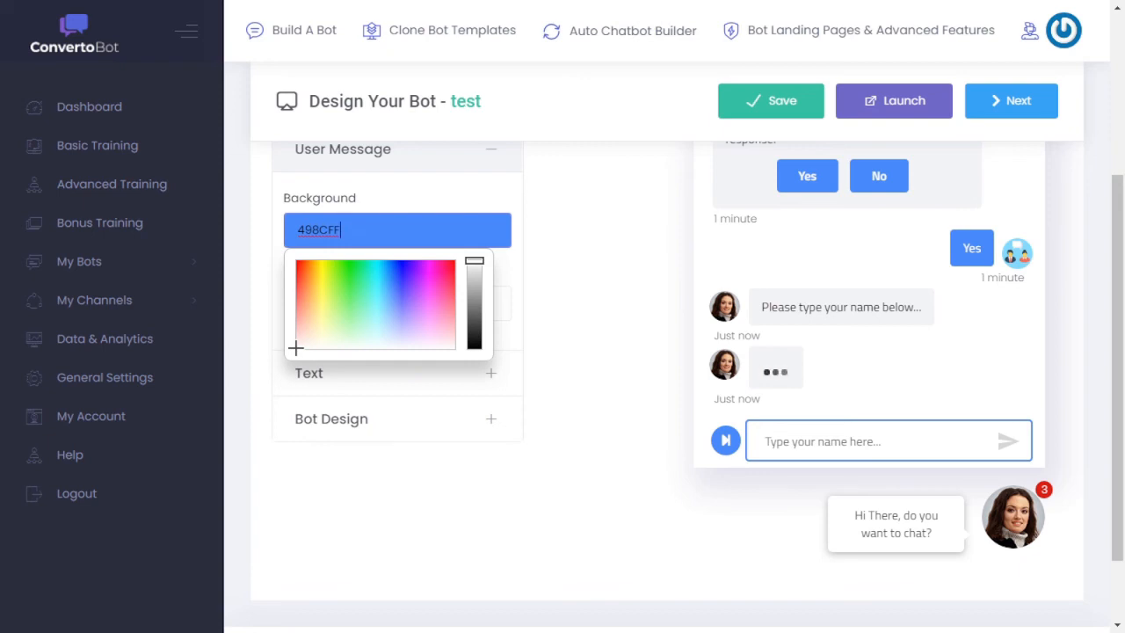
drag(295, 348, 416, 310)
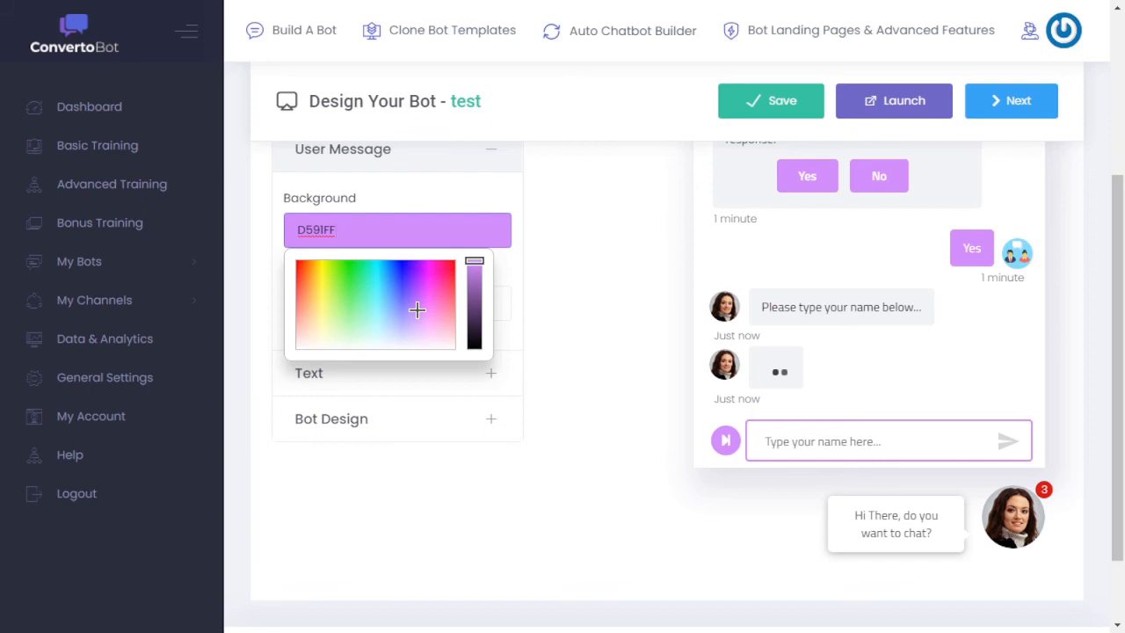
click(598, 310)
Open the chat's Background design settings and examine the available background types and the solid colour picker.
scroll(668, 351, up, 4)
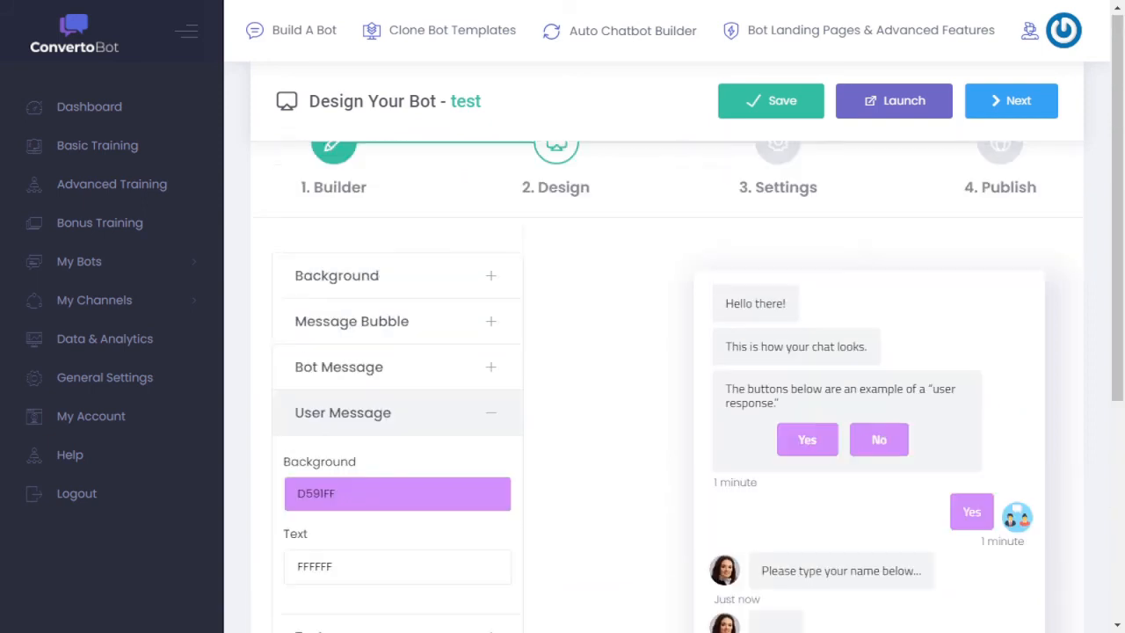
click(387, 356)
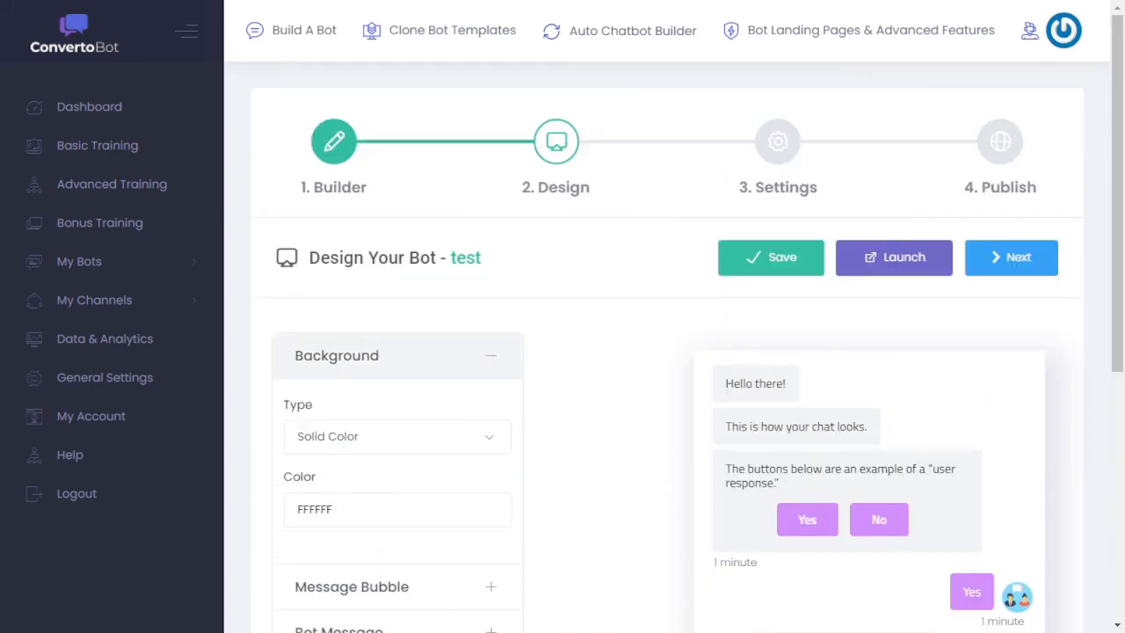
scroll(562, 370, down, 2)
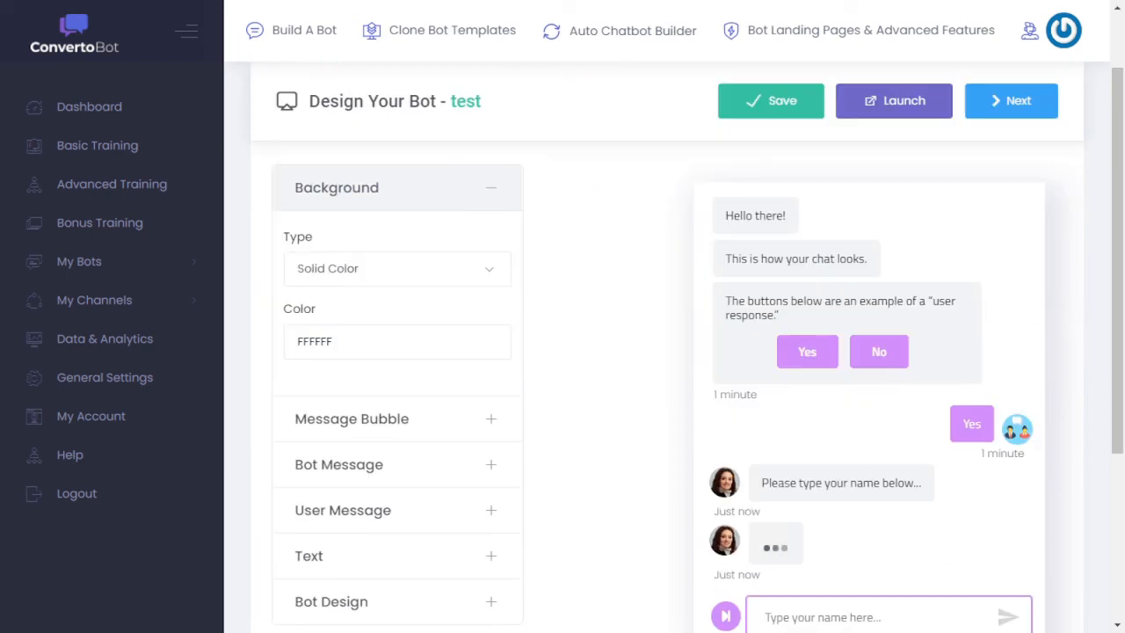
click(397, 268)
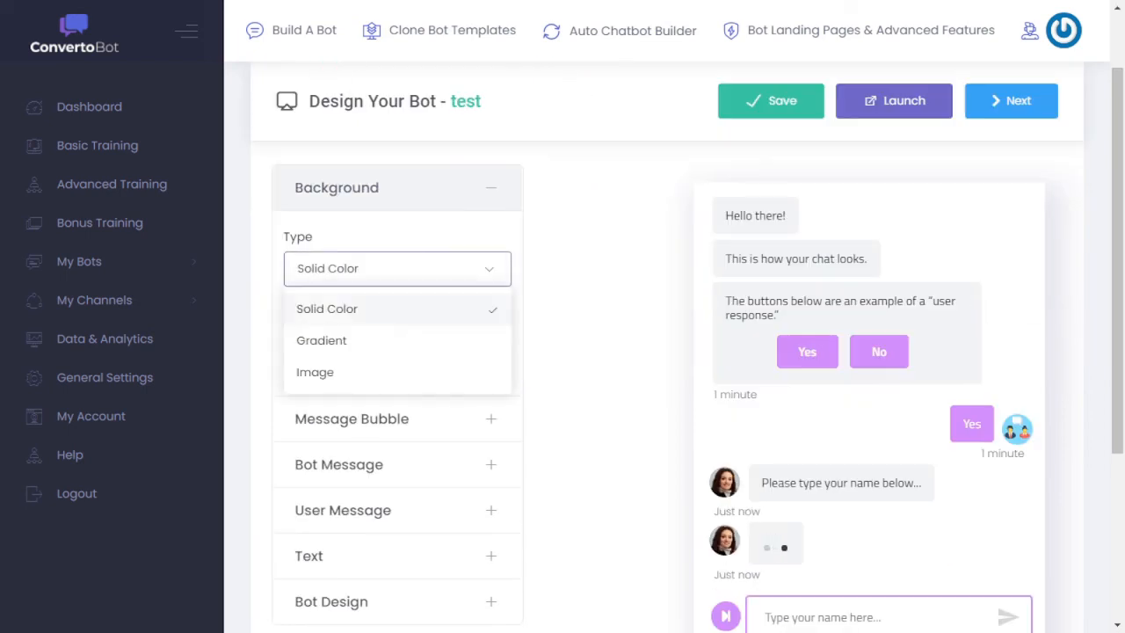
click(396, 268)
click(300, 342)
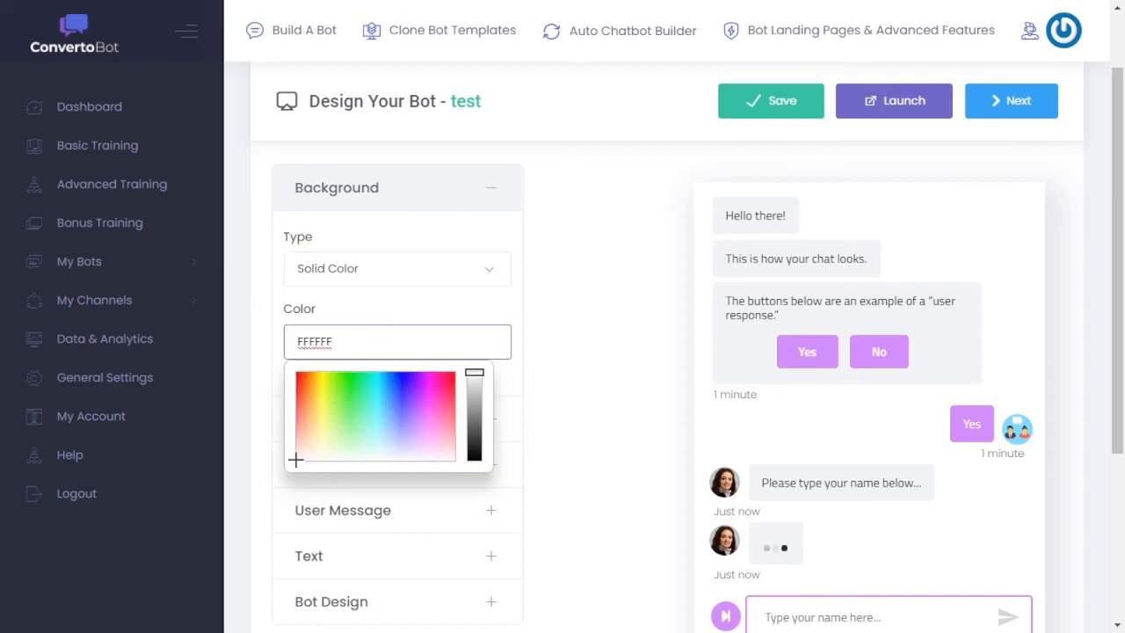
mouse_move(295, 459)
mouse_down()
mouse_move(430, 397)
mouse_move(365, 407)
mouse_move(307, 380)
mouse_move(325, 383)
mouse_move(297, 459)
mouse_up()
click(587, 385)
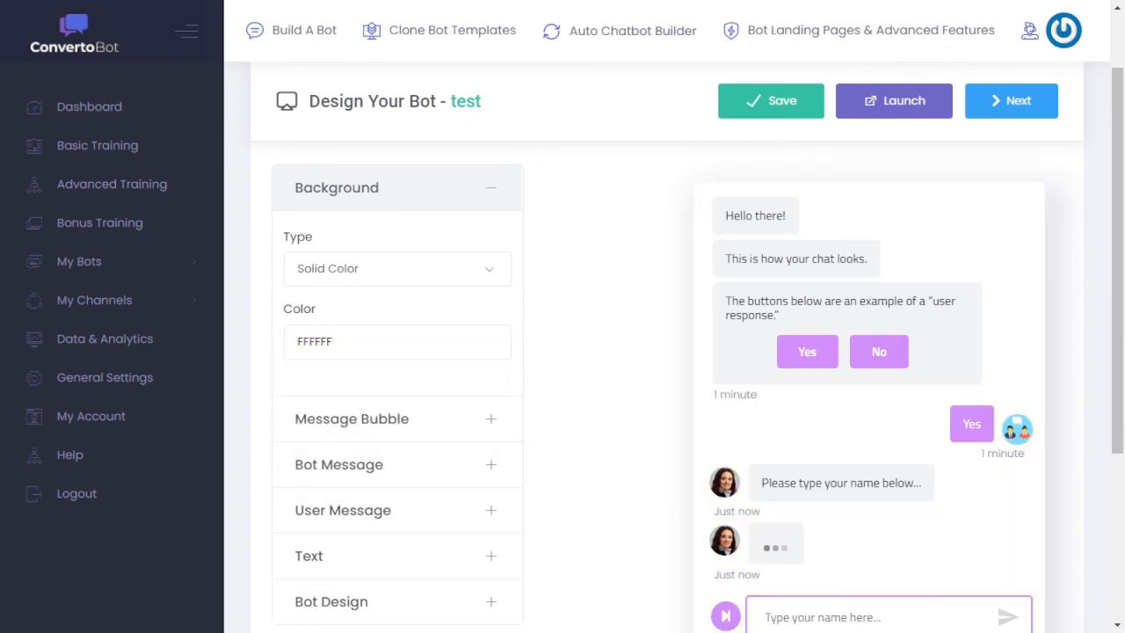
Try the Gradient background type with the pink, teal, blue-to-purple and orange-to-purple presets, and try the Image type.
click(398, 269)
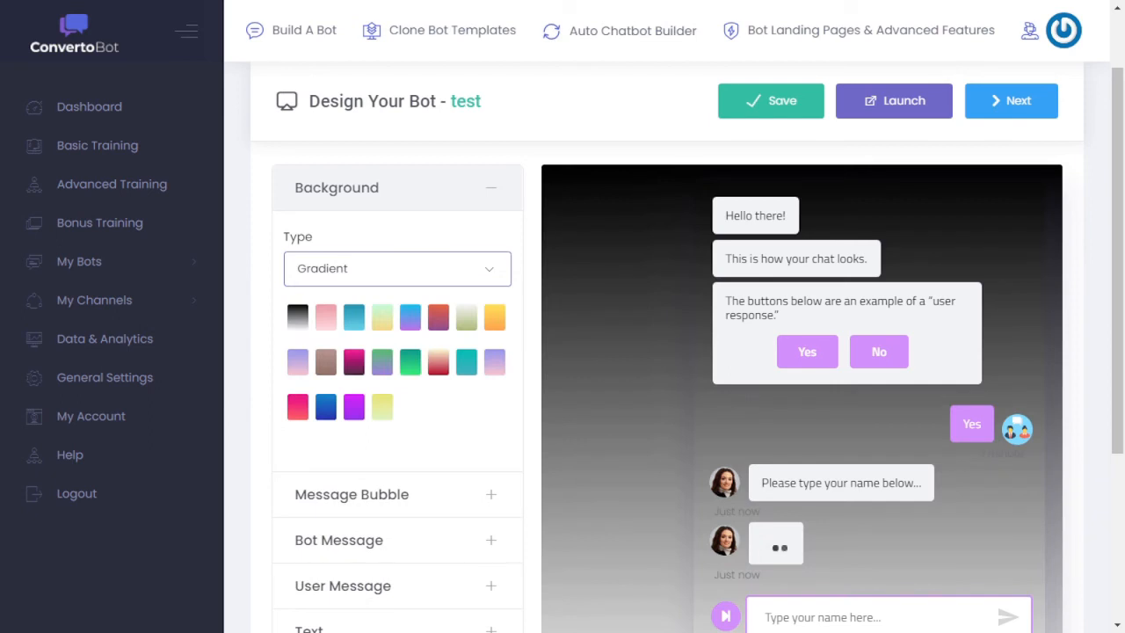
click(326, 317)
click(354, 318)
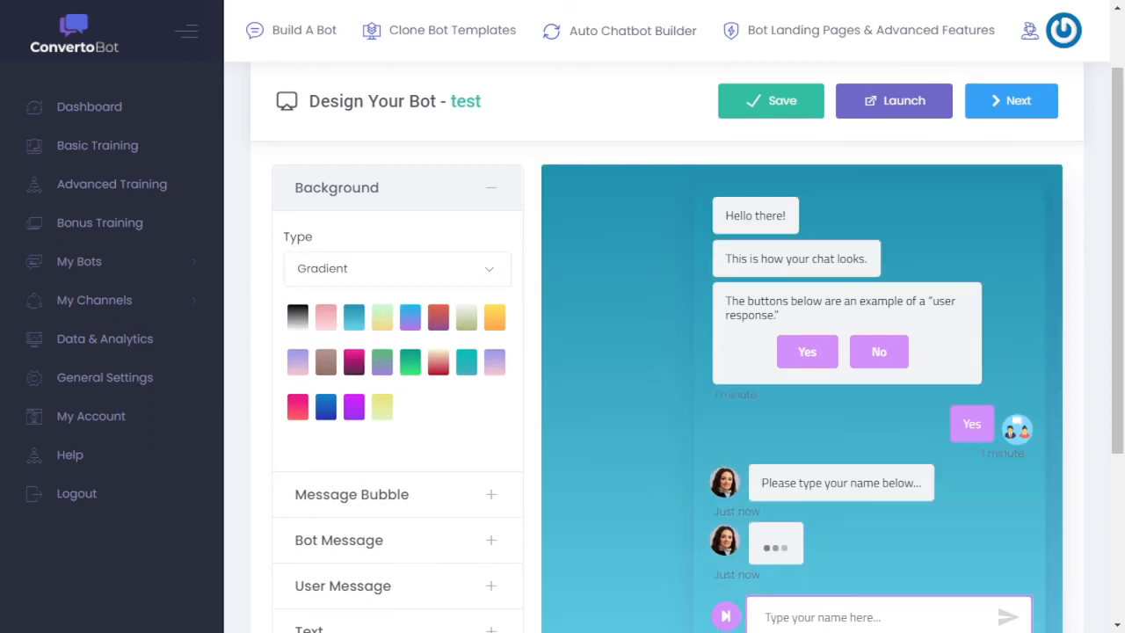
click(411, 318)
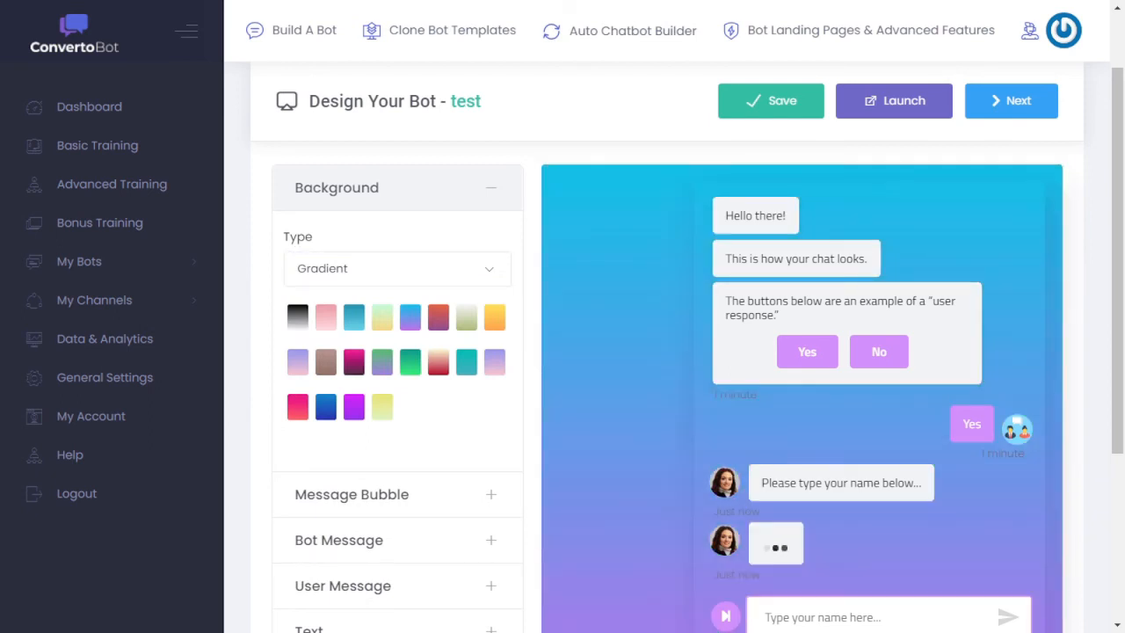
click(438, 317)
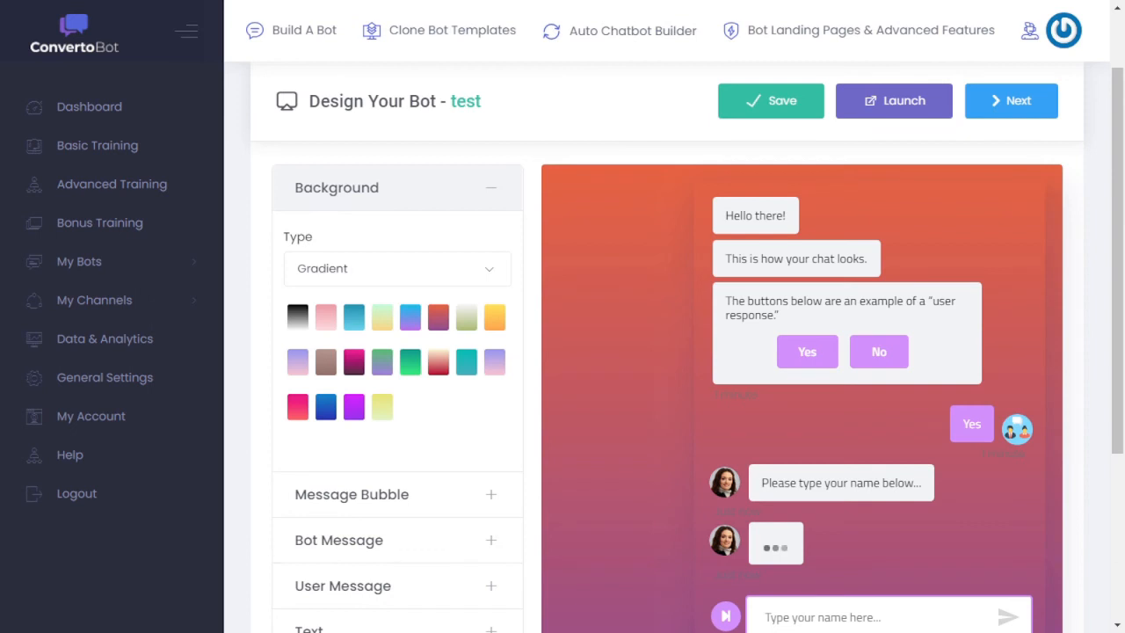
click(396, 269)
click(316, 372)
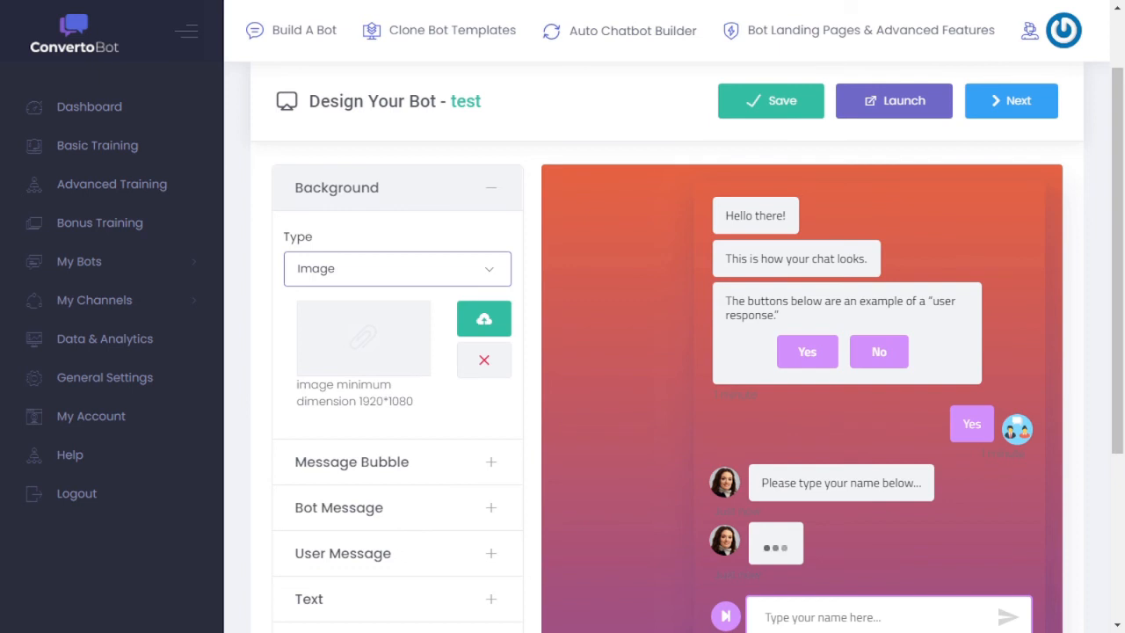
Set the chat background type to Solid Color with the grey colour C4C4C4.
click(397, 269)
click(352, 309)
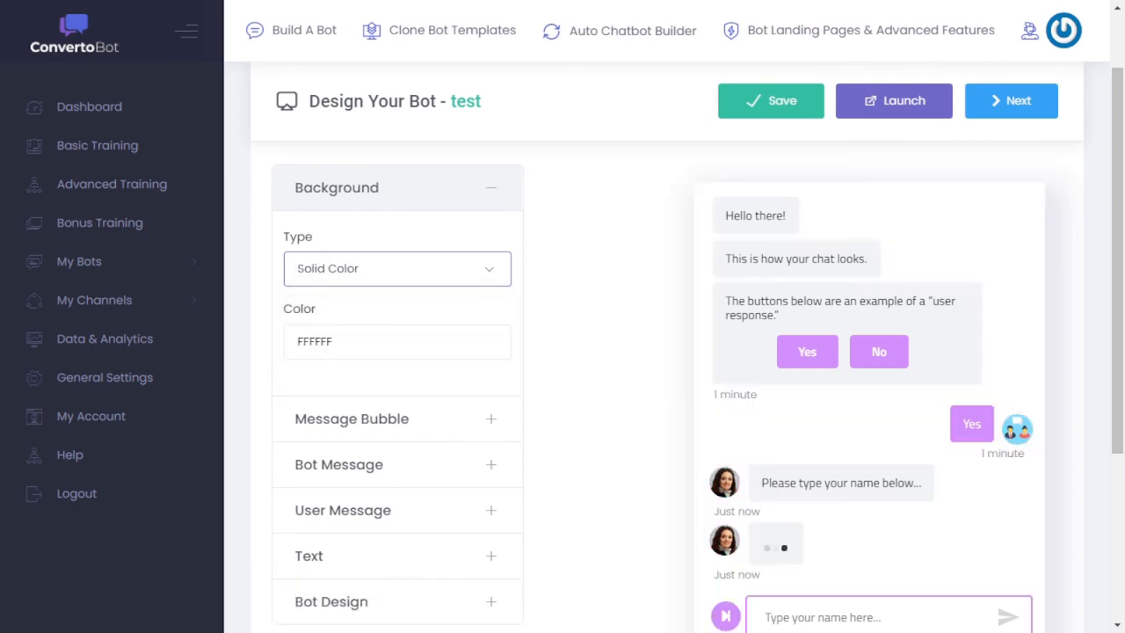
click(398, 342)
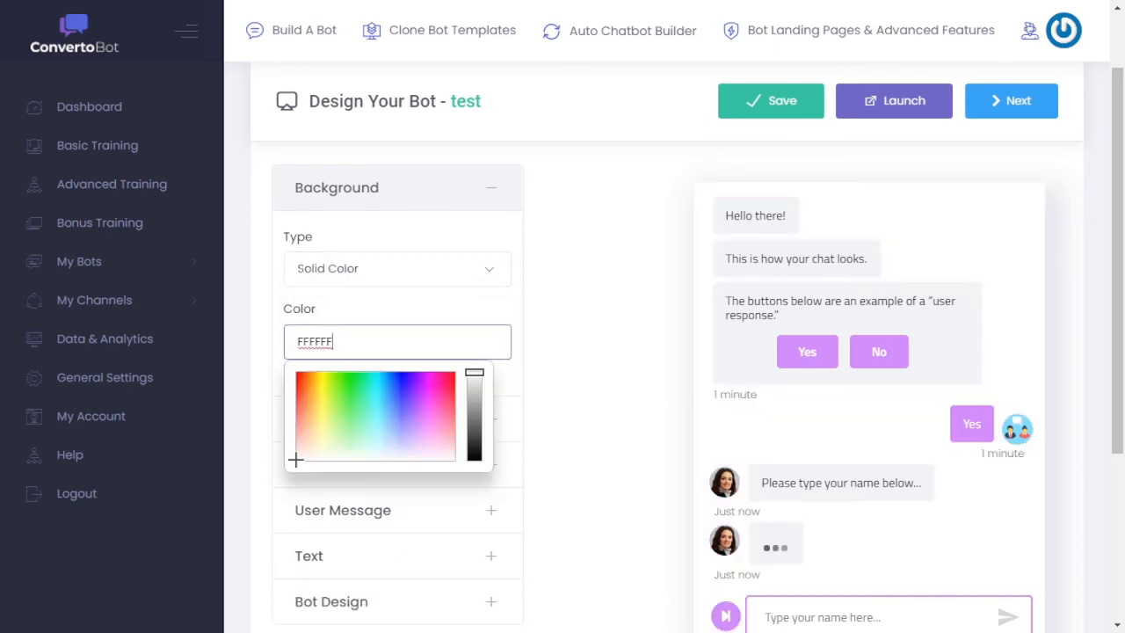
click(475, 375)
drag(475, 376, 475, 392)
click(508, 383)
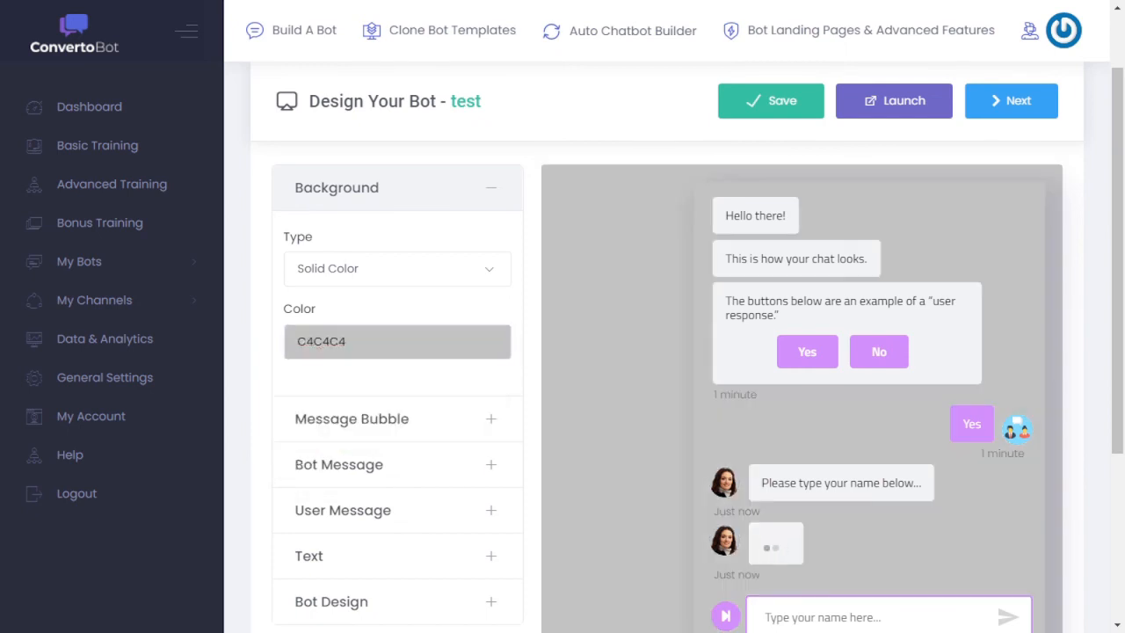
Go to the bot's Settings stage, review the bot, page and widget settings, and turn on Delayed Bot under the widget's Extreme Features.
scroll(668, 351, up, 2)
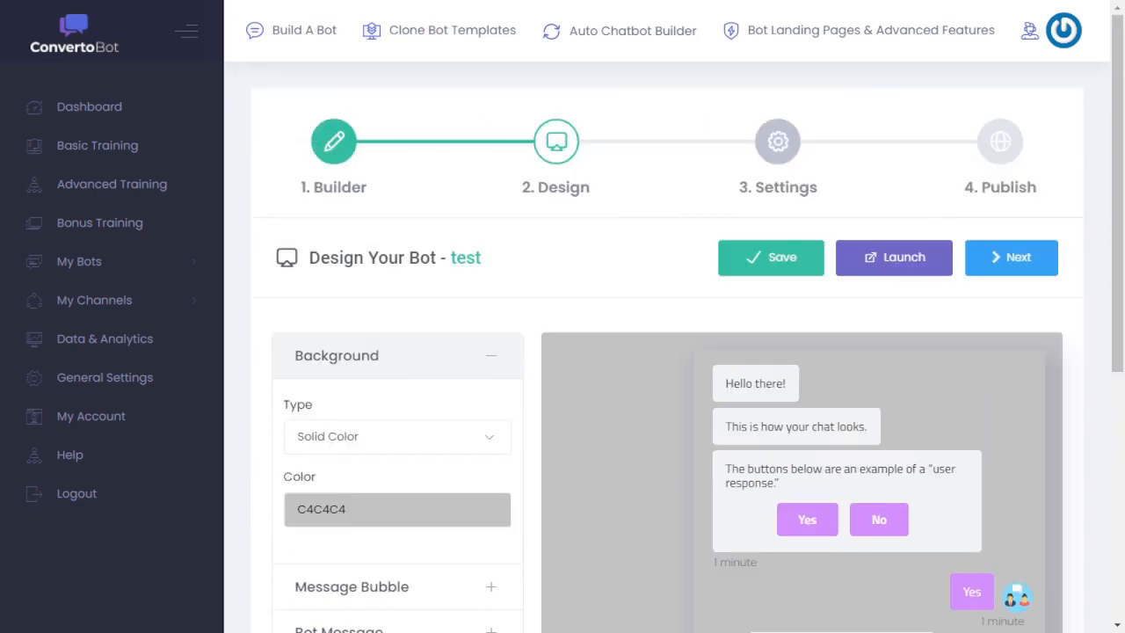
click(778, 142)
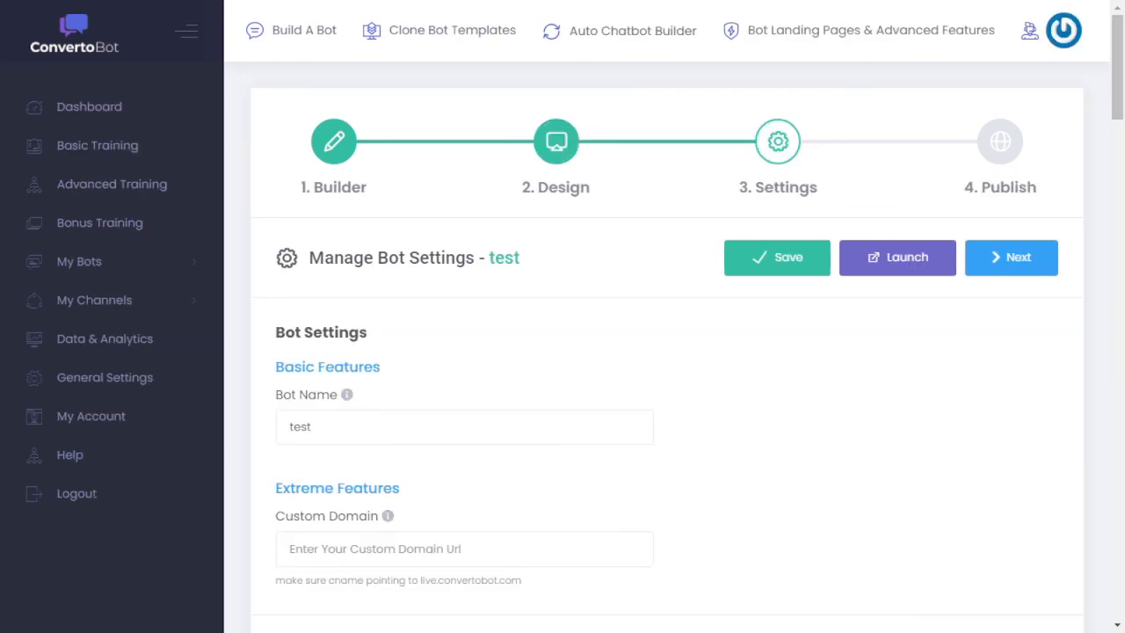
scroll(668, 395, down, 3)
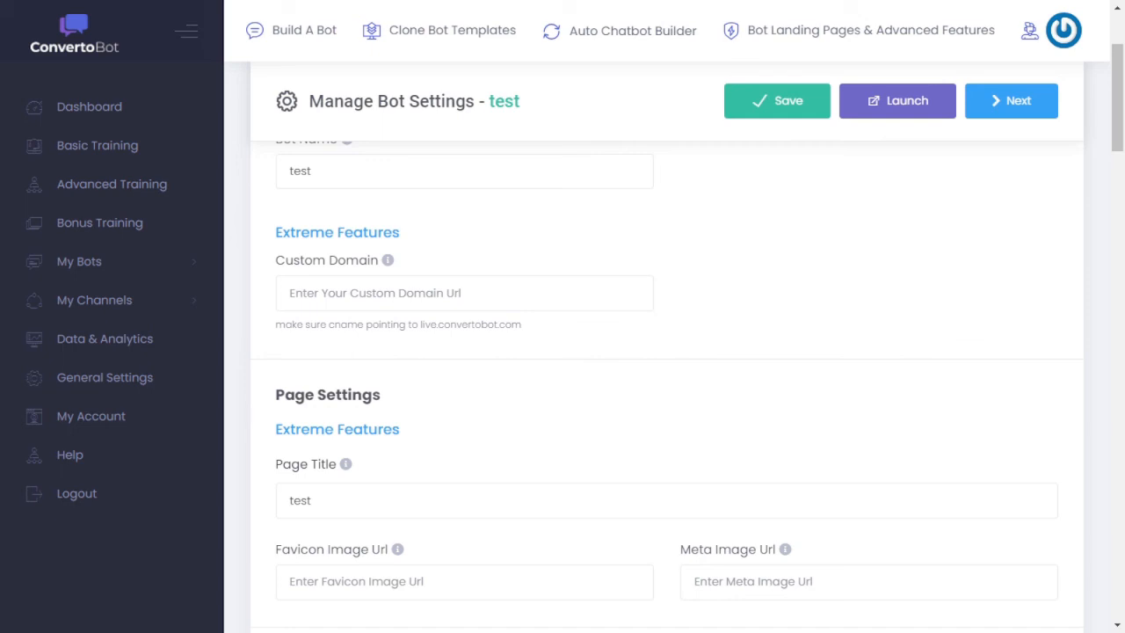
scroll(668, 387, down, 3)
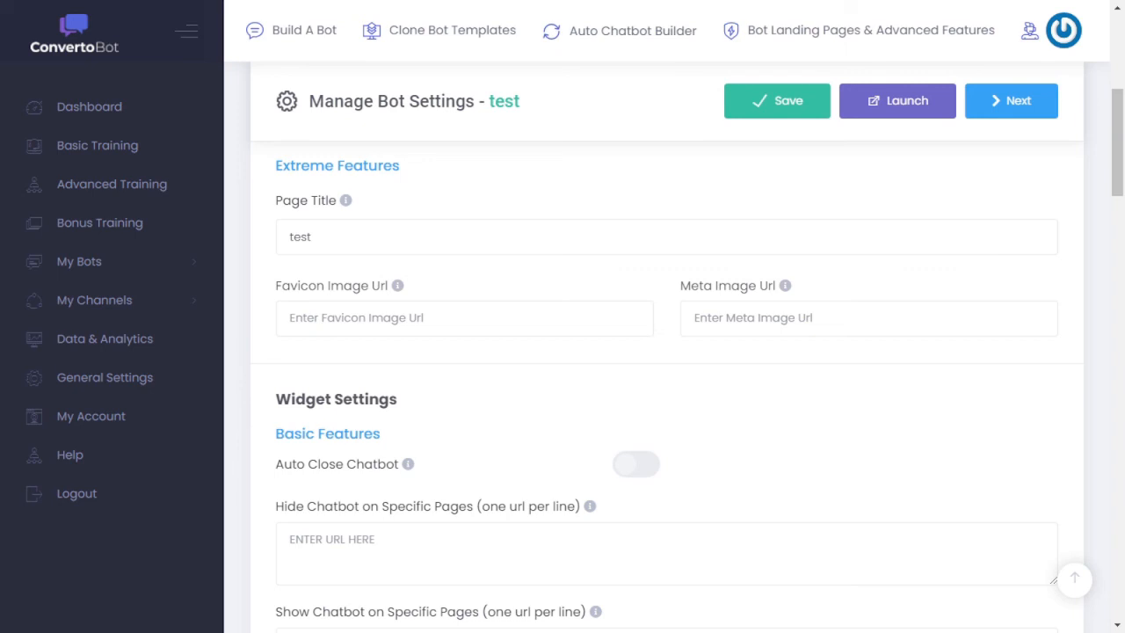
scroll(666, 369, down, 2)
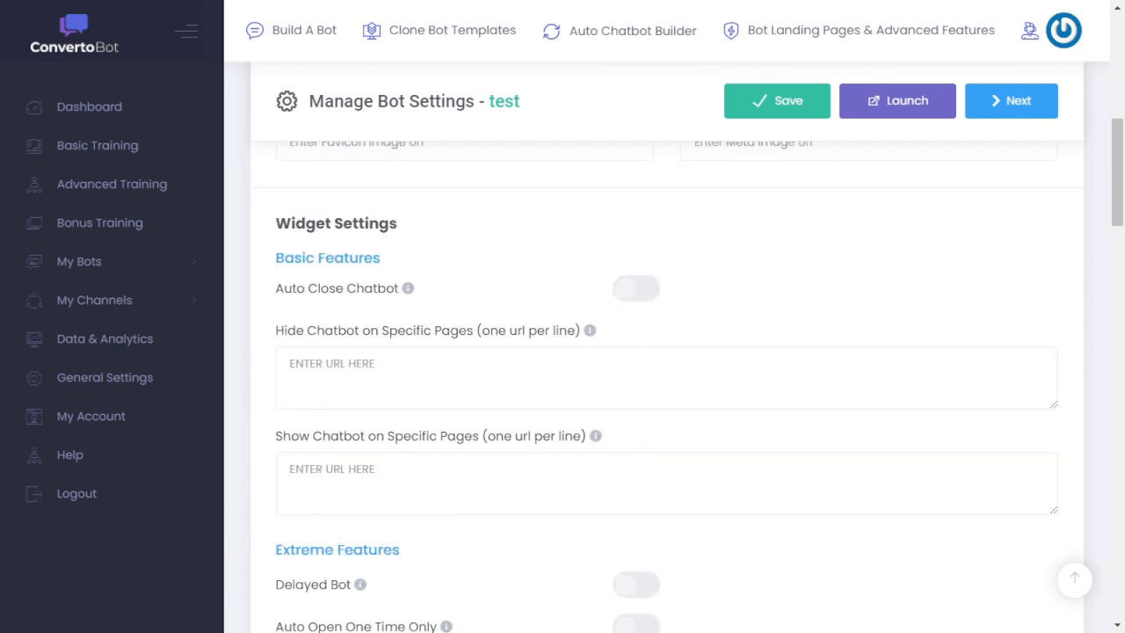
scroll(666, 369, down, 1)
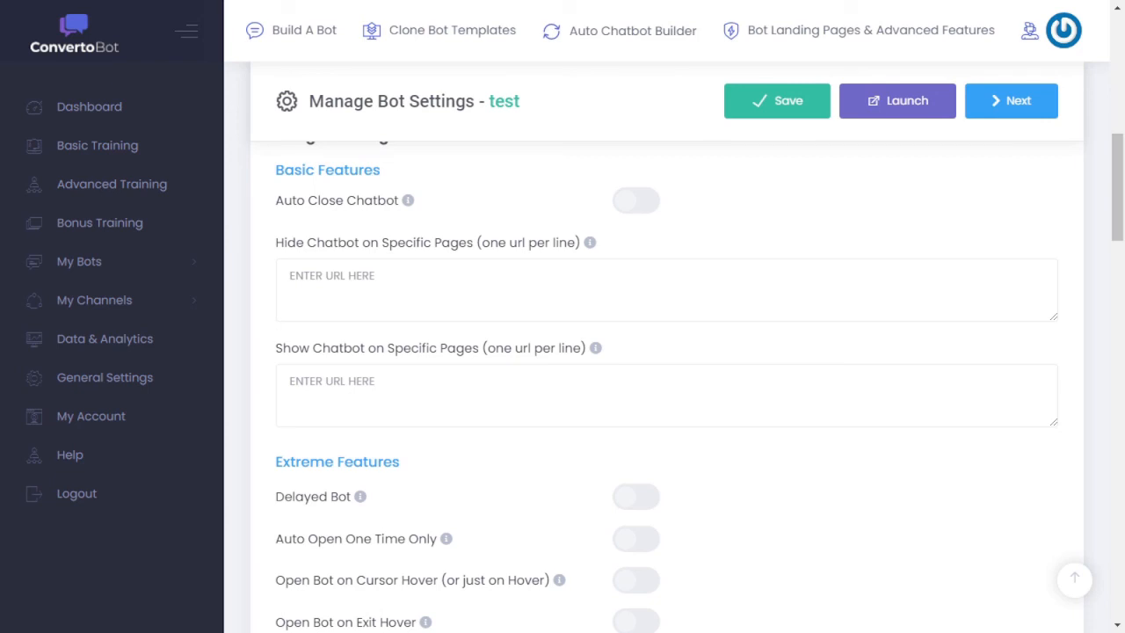
scroll(667, 369, down, 1)
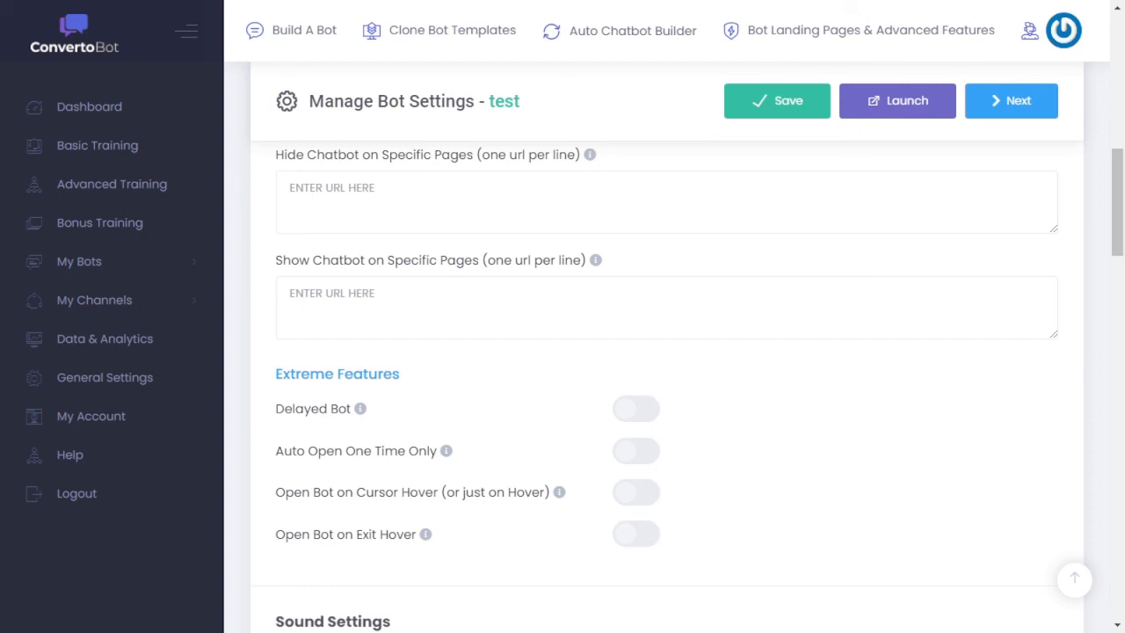
scroll(667, 352, down, 1)
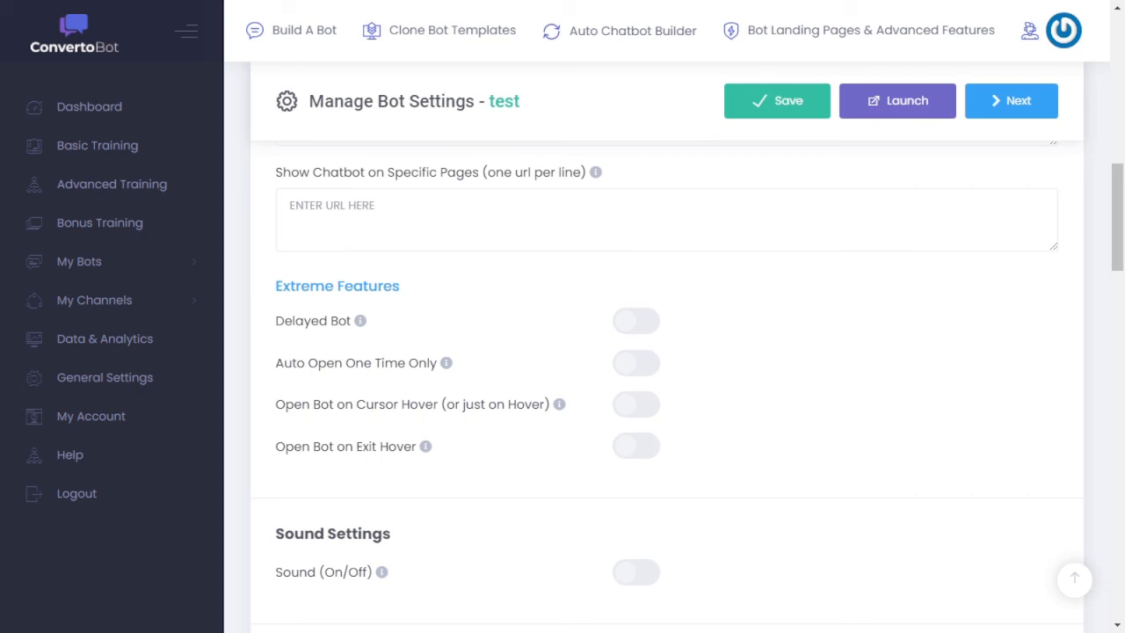
click(637, 321)
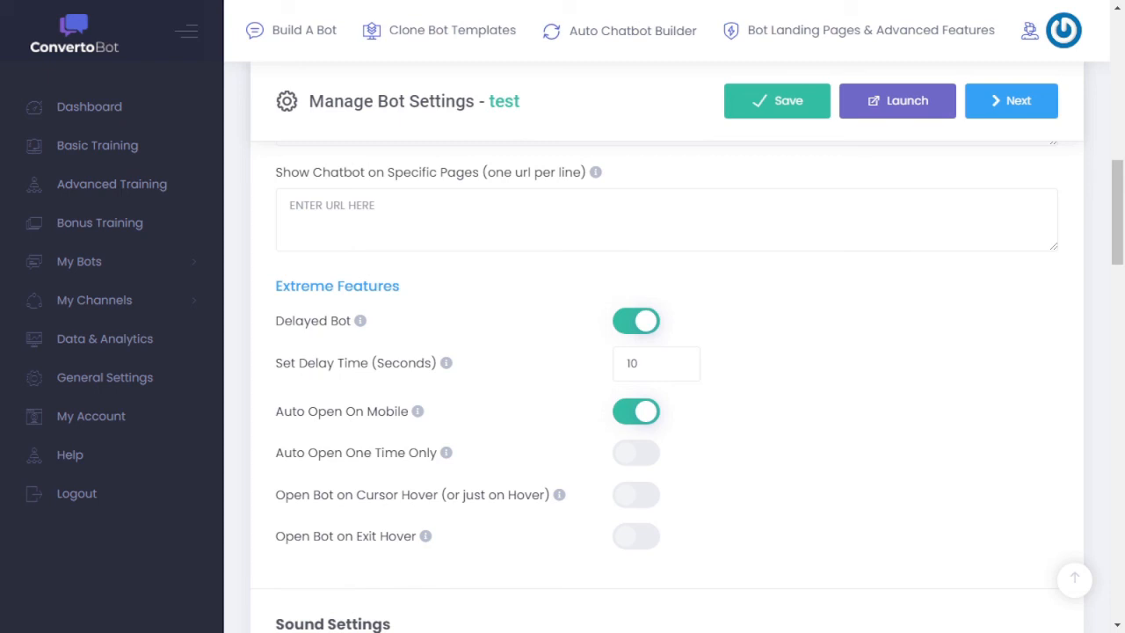
Turn off Delayed Bot, then try the Open Bot on Exit Hover option, review its exit bot settings, and switch it back off.
click(636, 321)
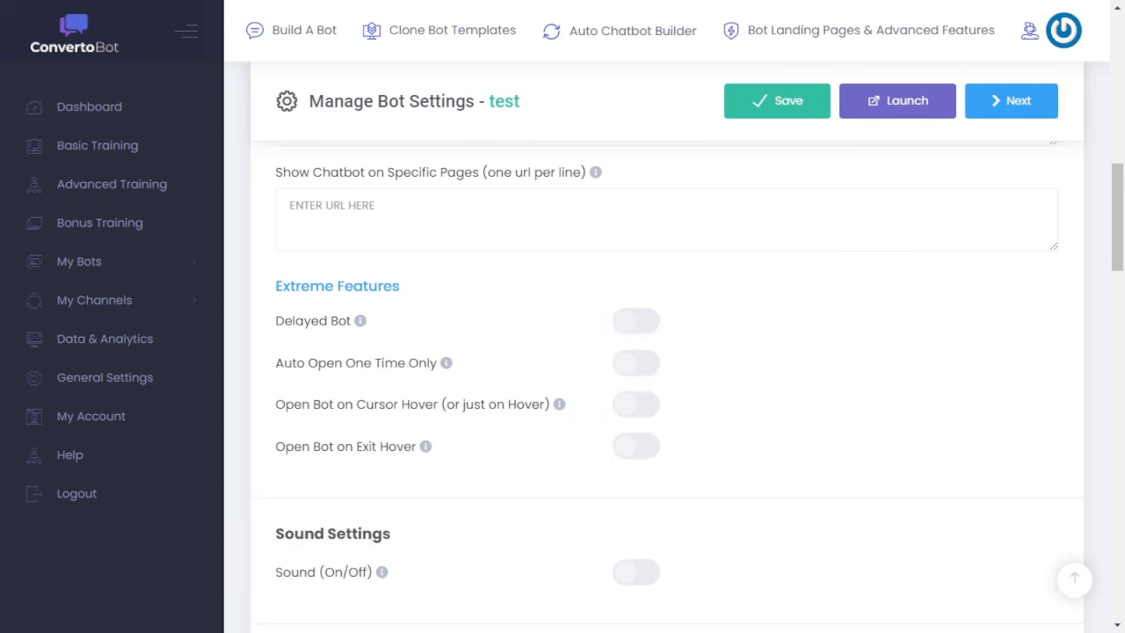
click(636, 446)
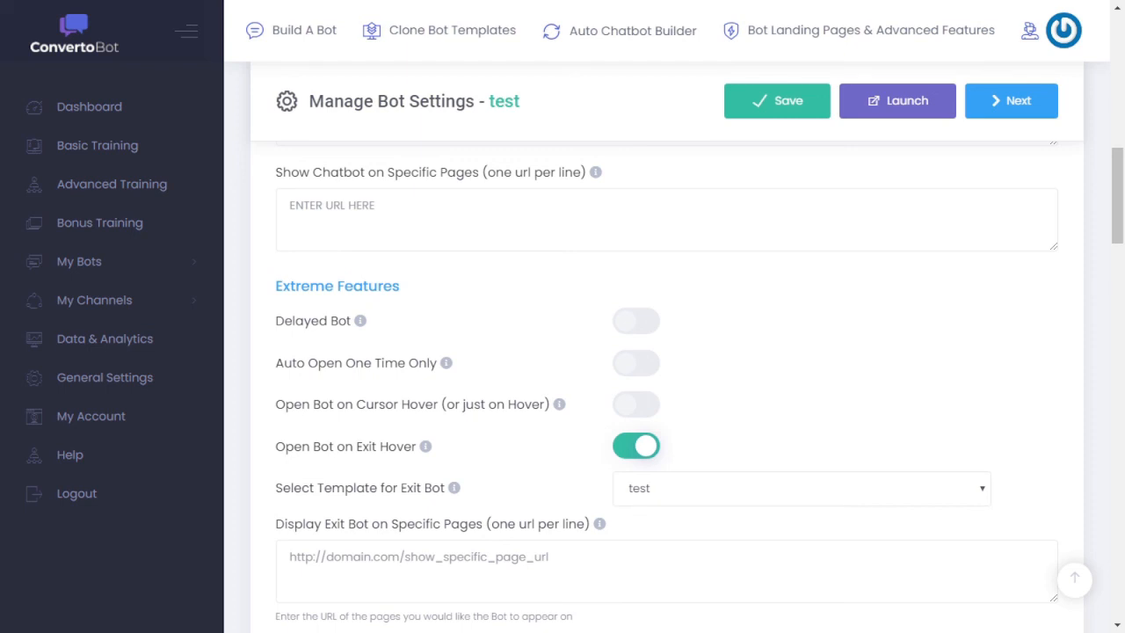
scroll(667, 387, down, 2)
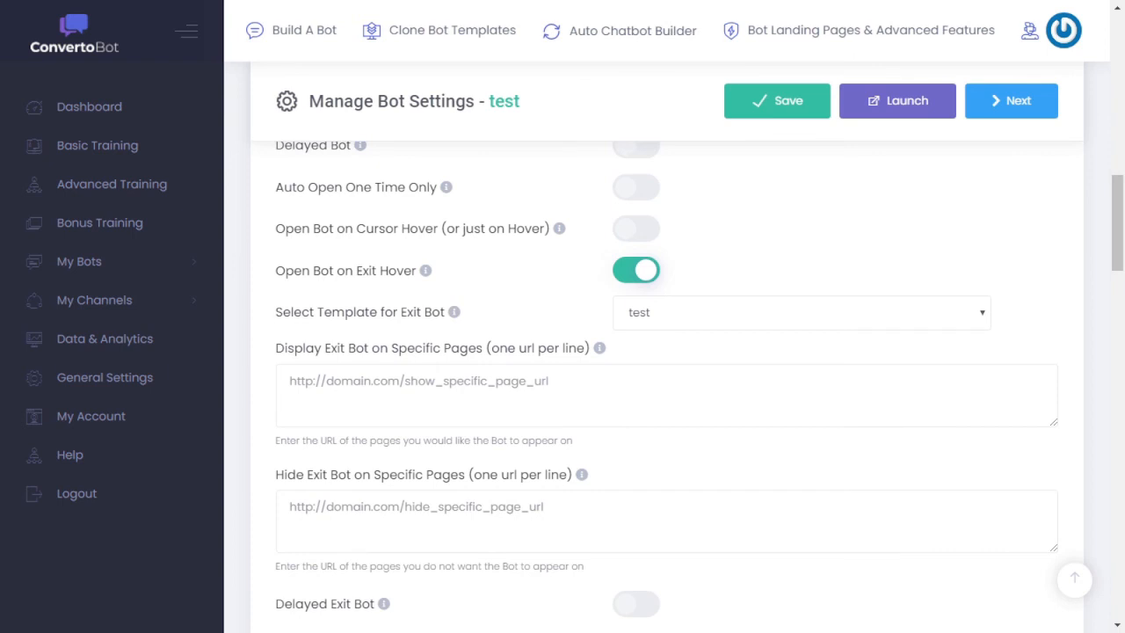
click(636, 270)
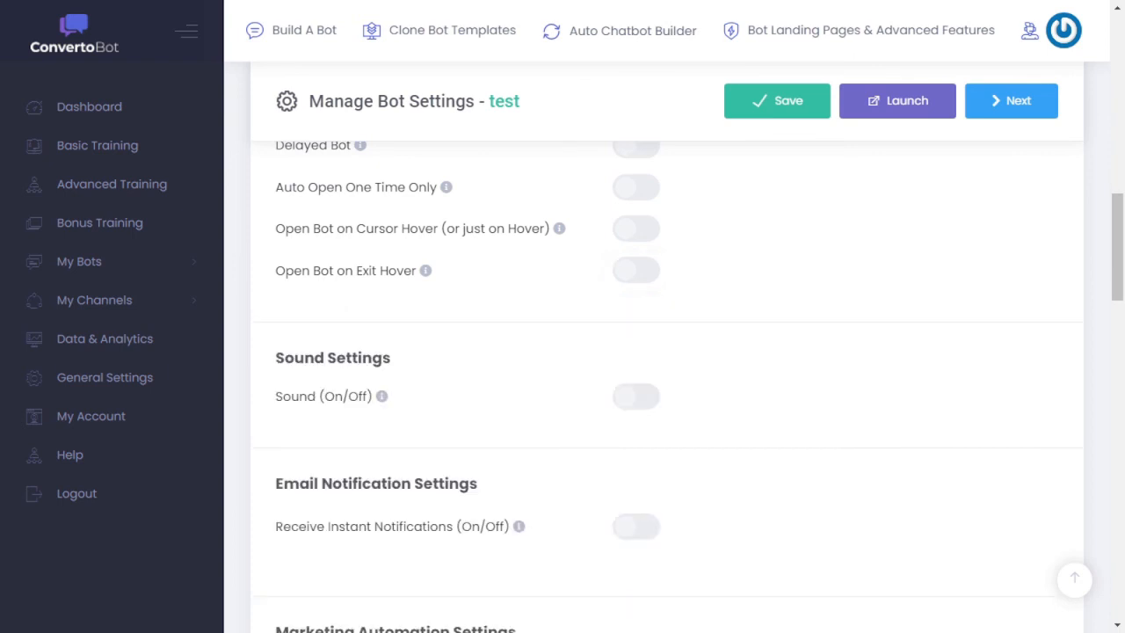
Turn on Receive Instant Notifications under Email Notification Settings and select the "Yes free gift" and "name" blocks as goal notifications.
scroll(668, 387, down, 3)
scroll(668, 387, up, 1)
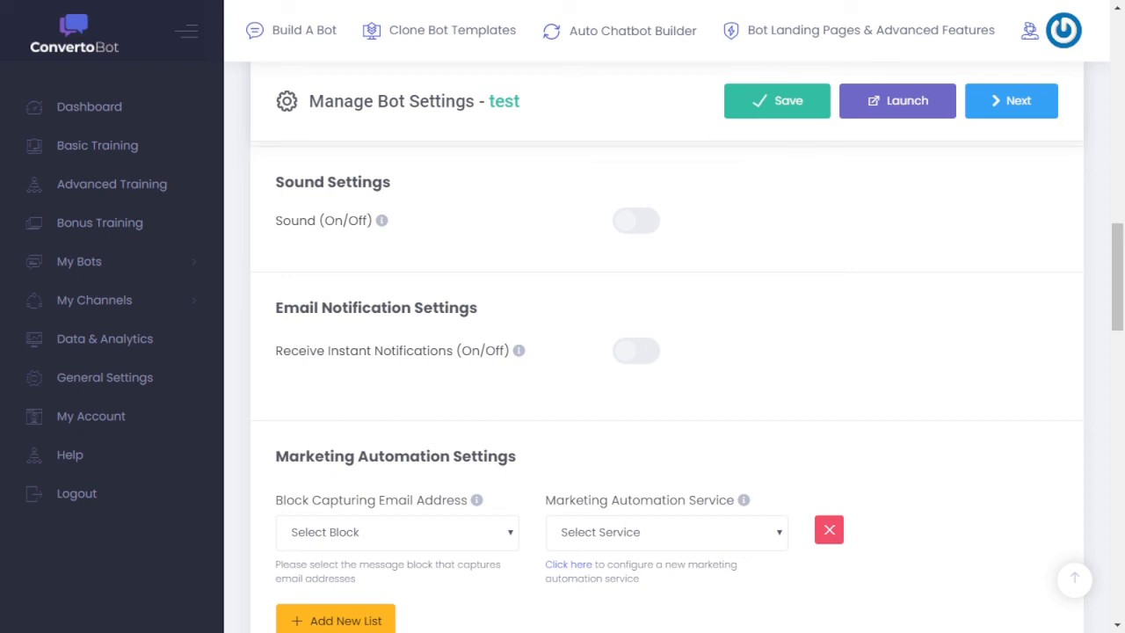
click(636, 351)
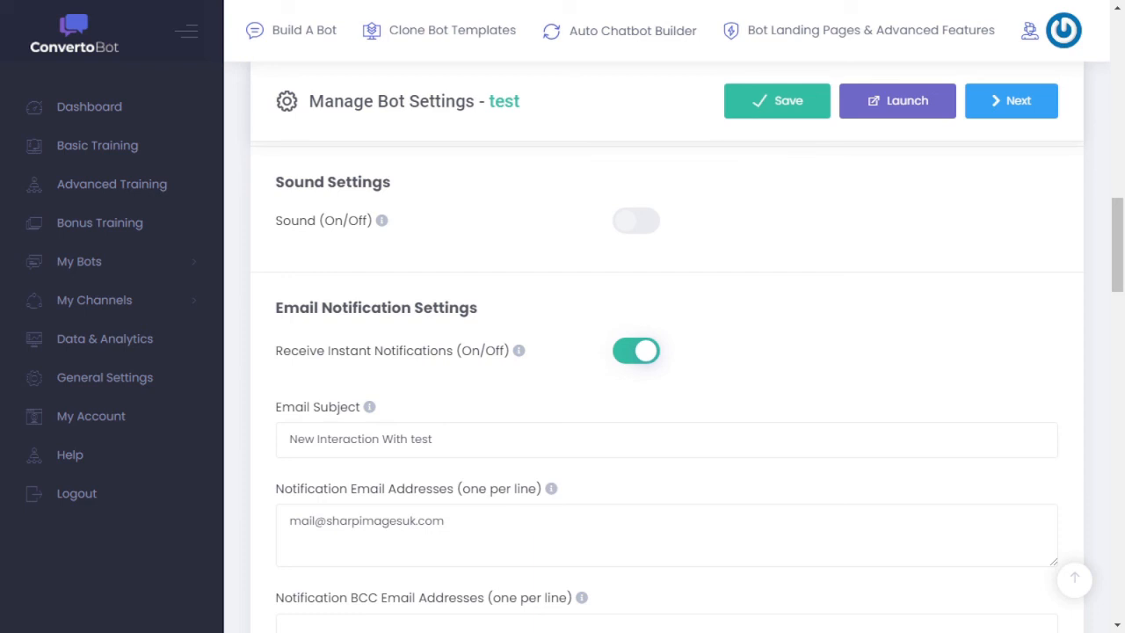
scroll(666, 352, down, 2)
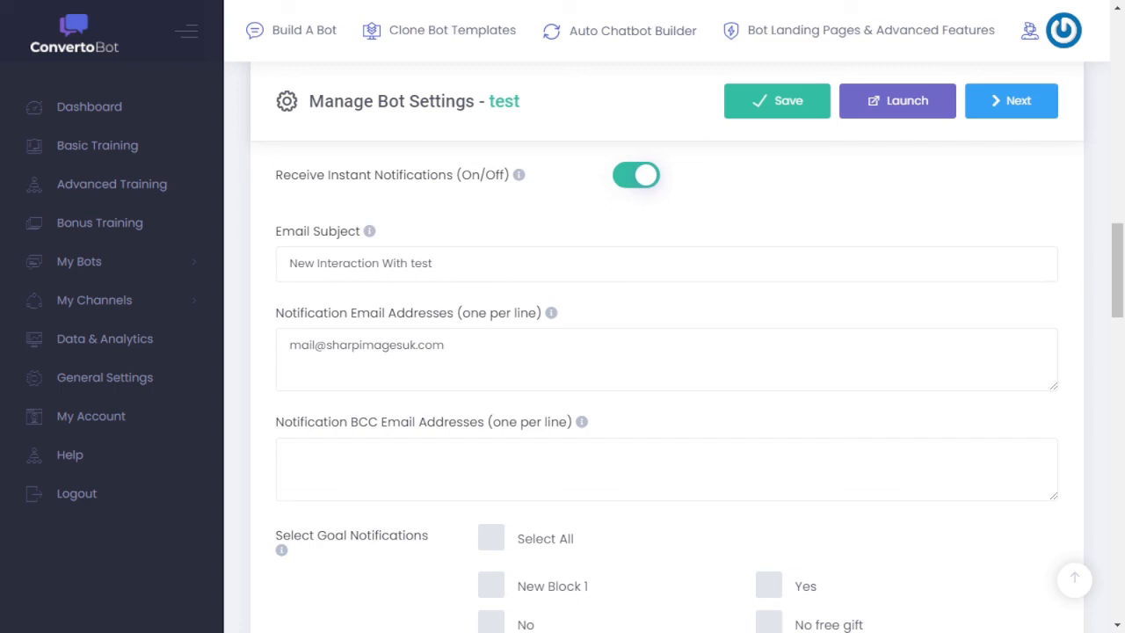
scroll(666, 369, down, 2)
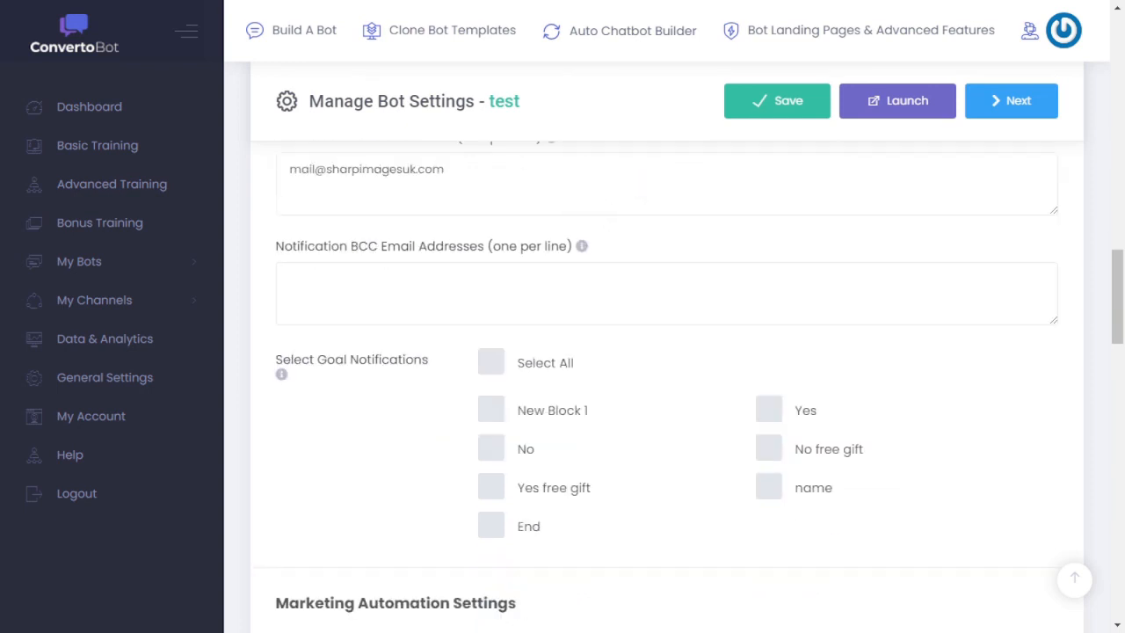
scroll(666, 369, down, 1)
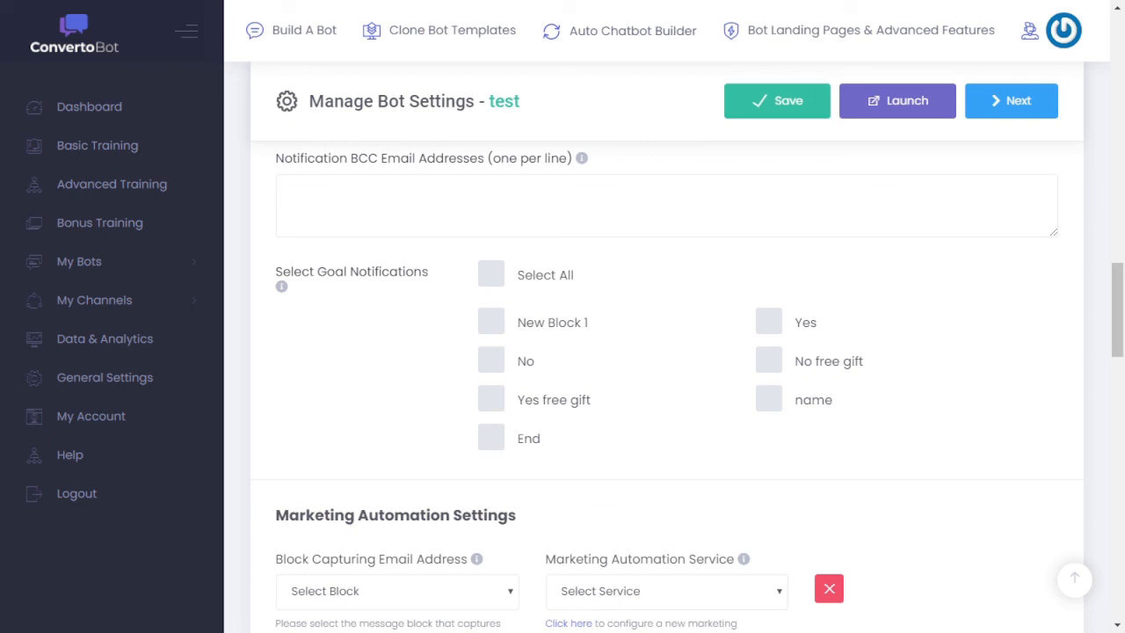
click(492, 399)
scroll(492, 399, down, 1)
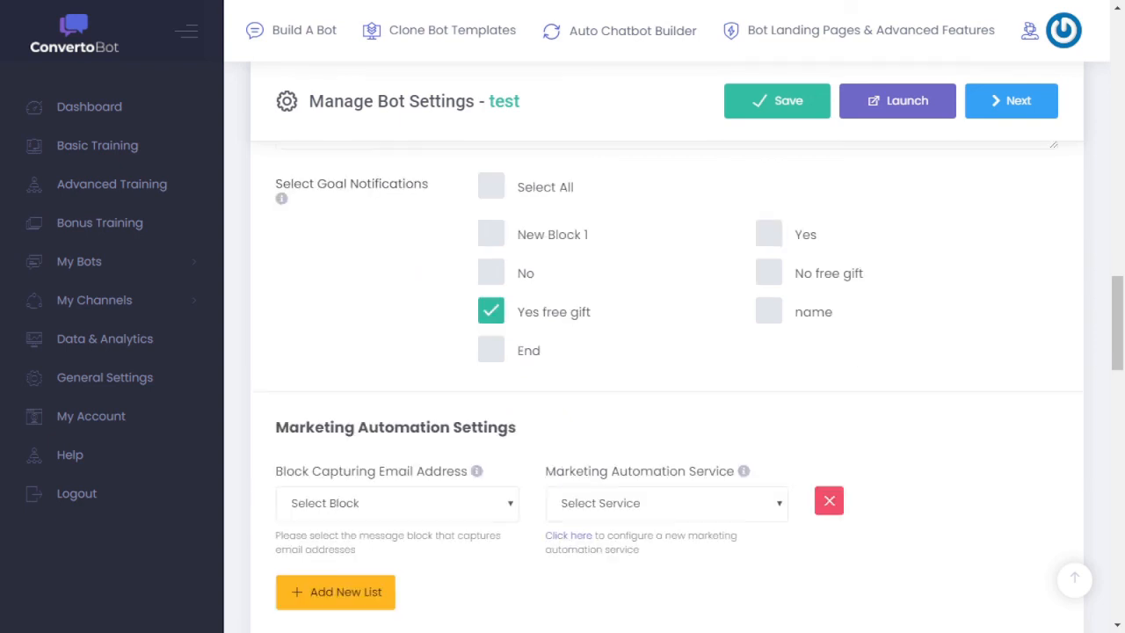
click(768, 311)
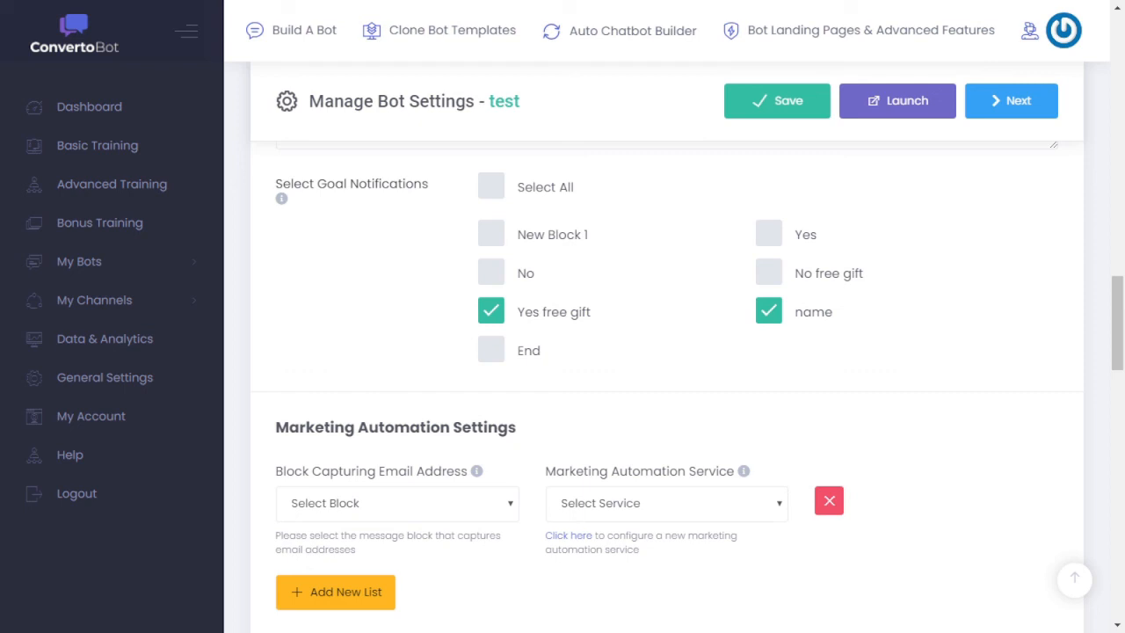
Review the bot's Marketing Automation Settings and examine the available marketing automation services in General Settings.
scroll(668, 387, down, 1)
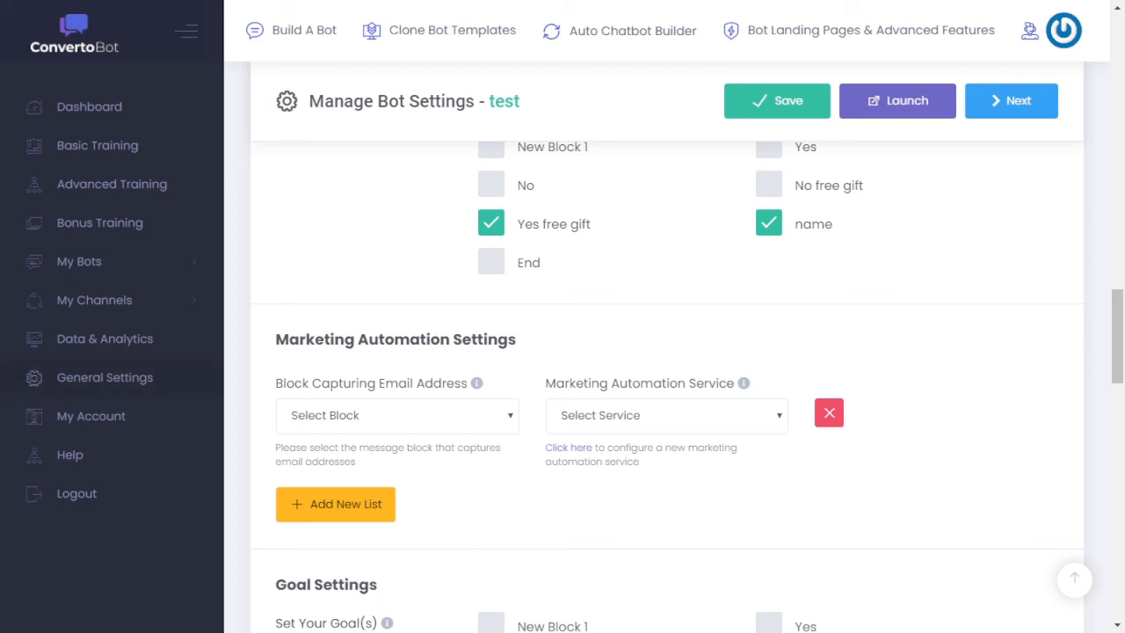
click(105, 377)
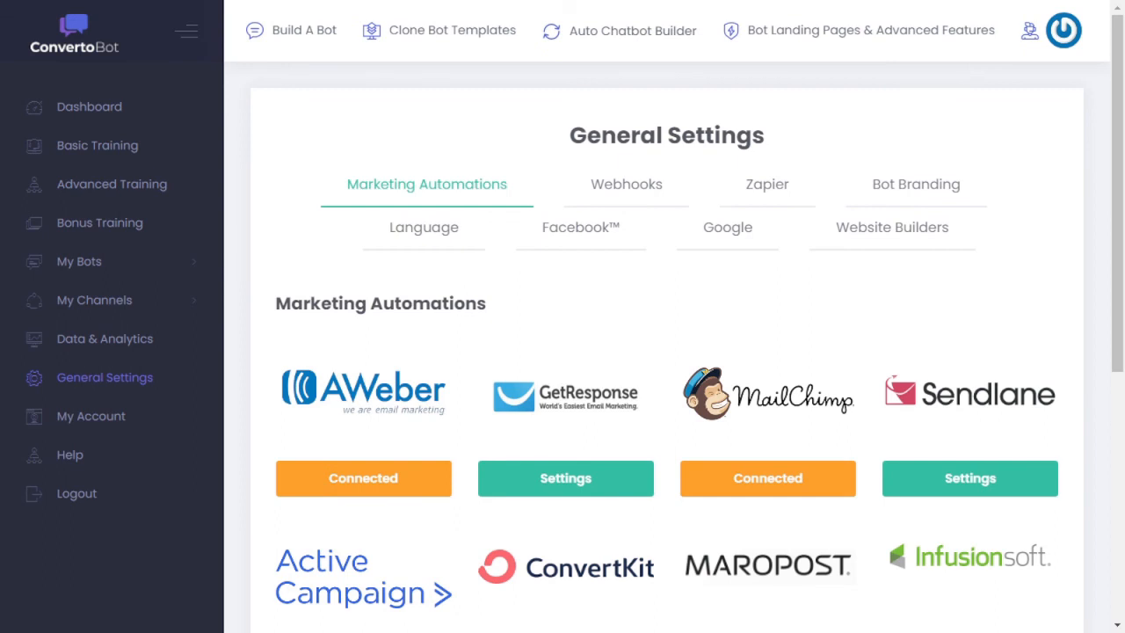
scroll(666, 352, down, 1)
scroll(666, 352, down, 1)
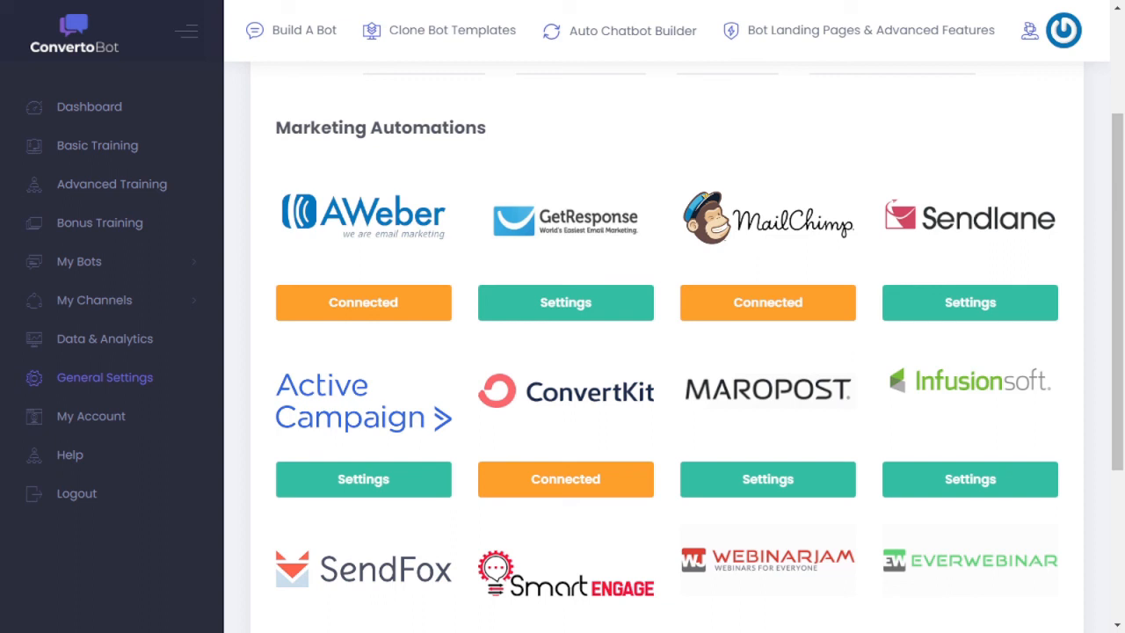
scroll(666, 351, up, 1)
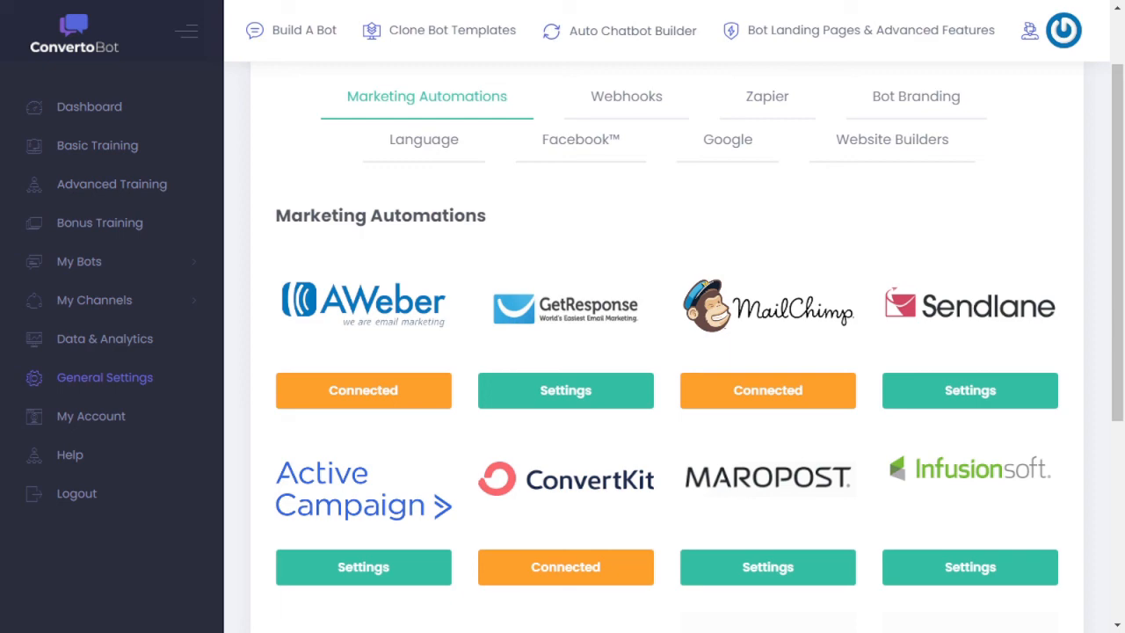
scroll(666, 352, down, 3)
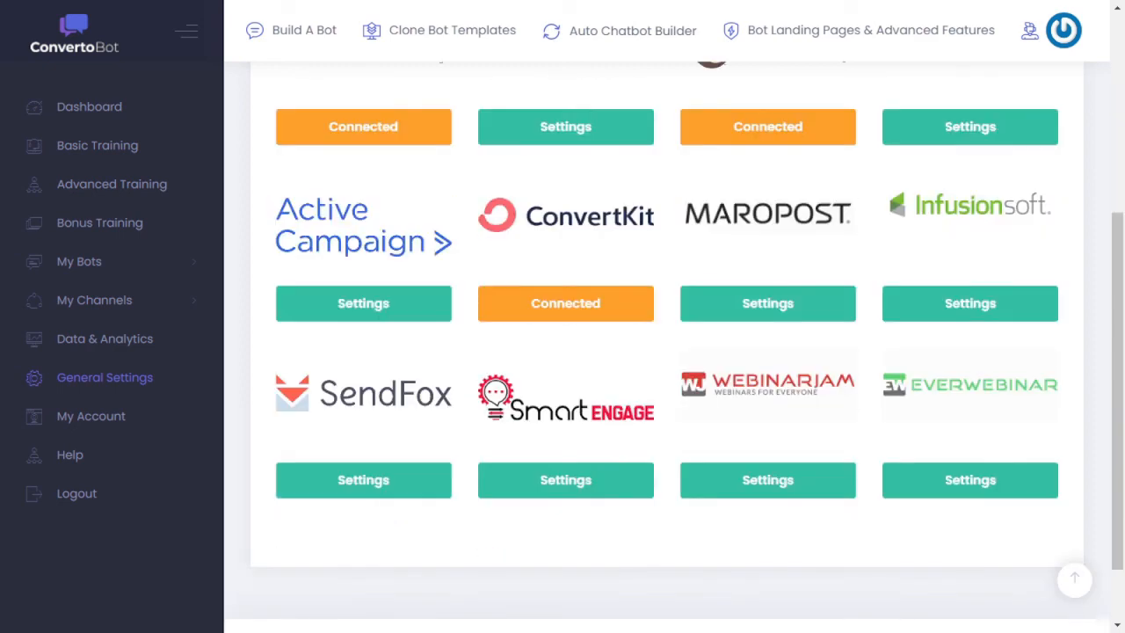
scroll(666, 352, up, 1)
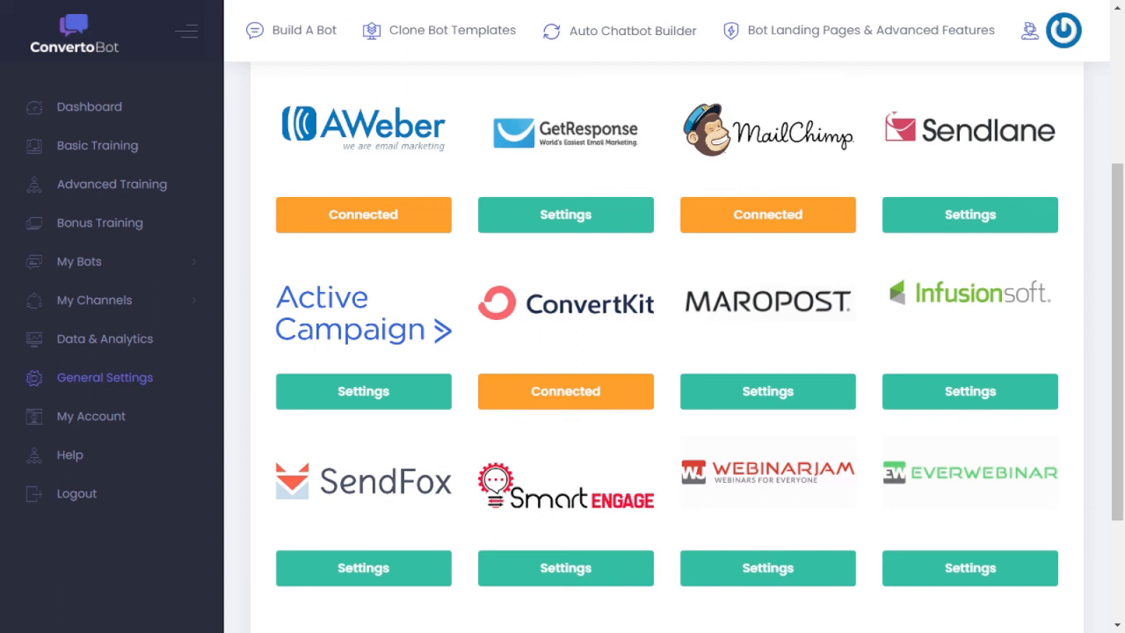
scroll(666, 352, up, 2)
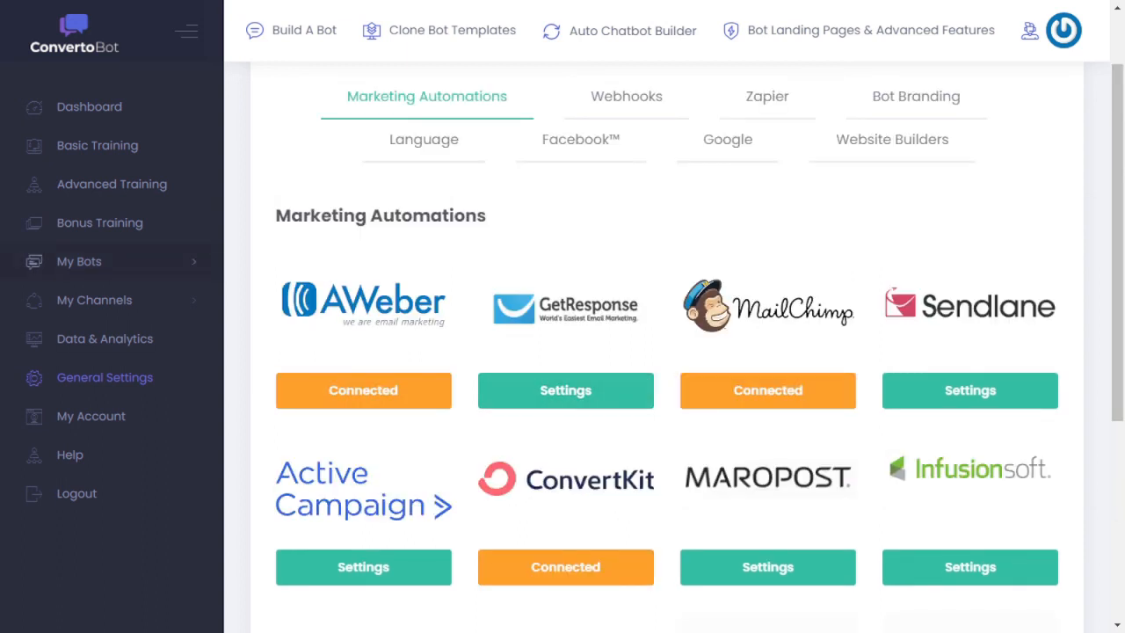
Return to the test bot's settings and check the email-capturing block and marketing automation service choices.
click(79, 262)
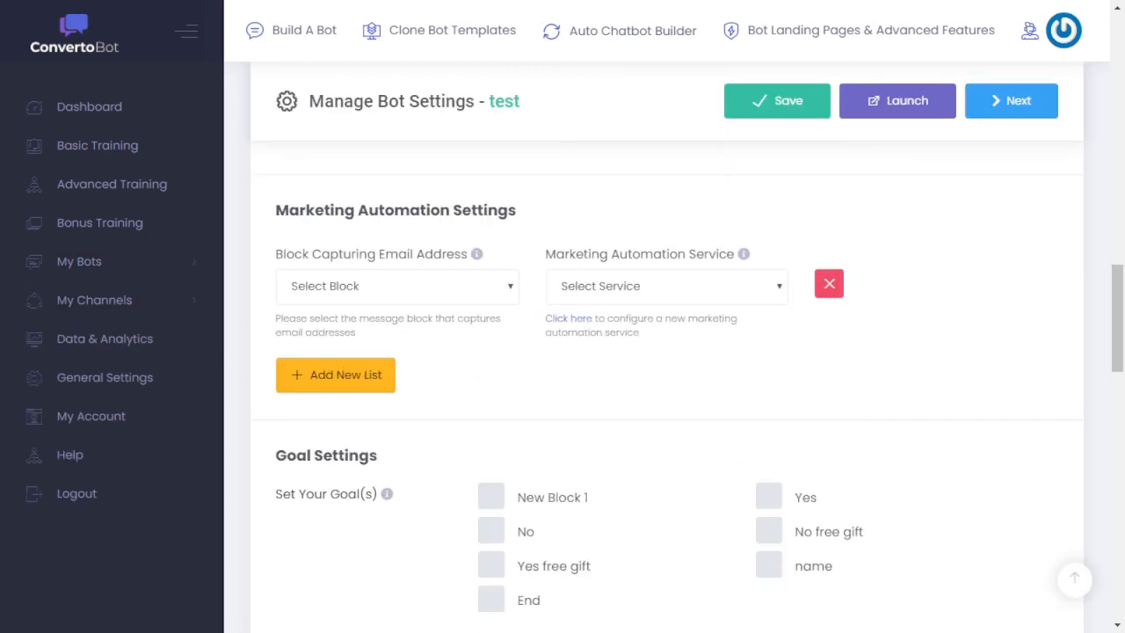
click(397, 286)
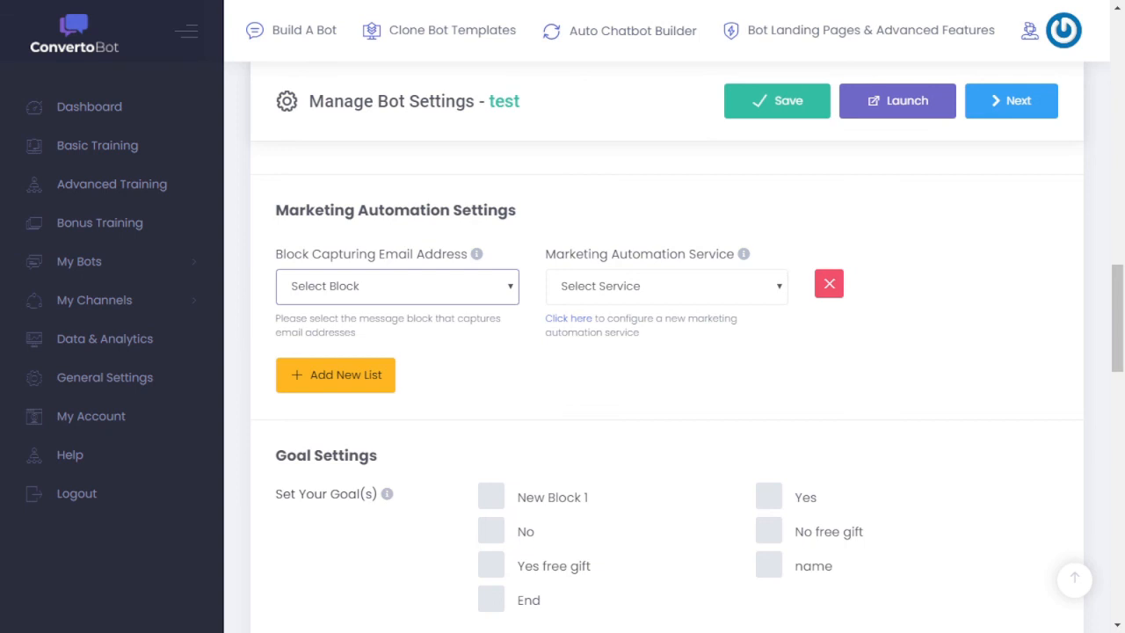
click(667, 287)
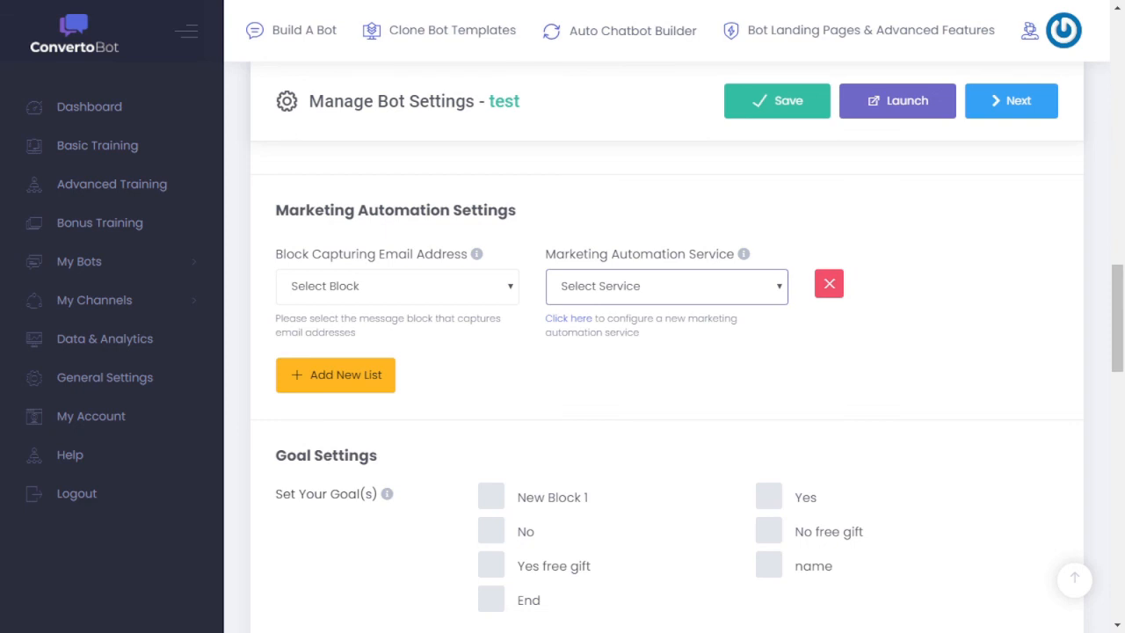
Set the "name" block as the bot's goal, and review the Analytics Settings and Custom JavaScript section.
scroll(668, 352, down, 3)
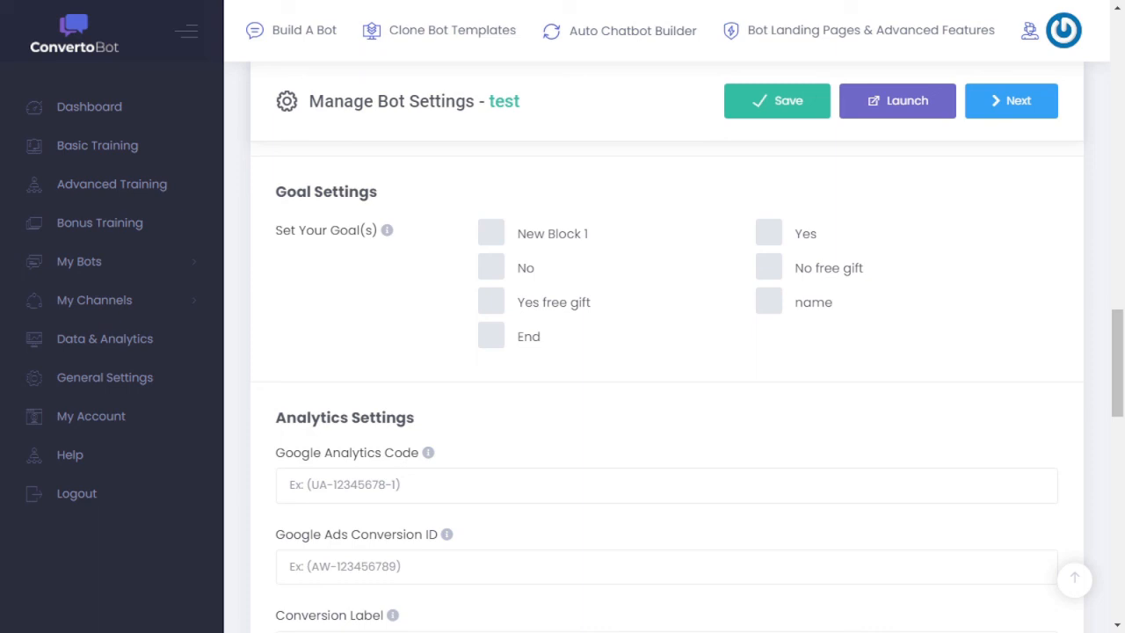
click(769, 302)
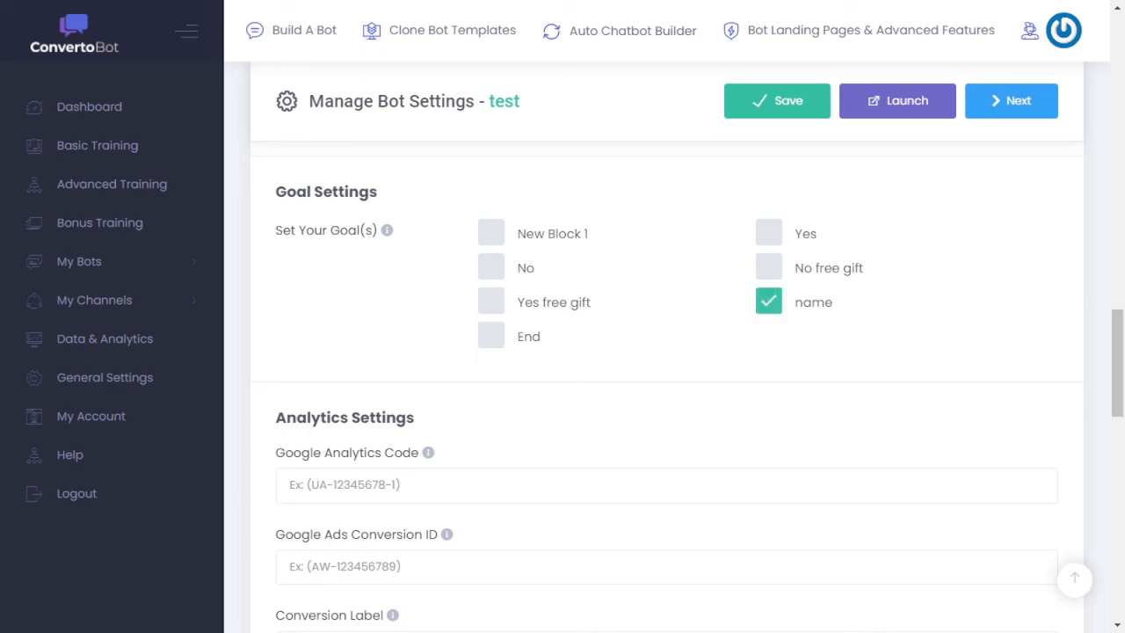
scroll(668, 352, down, 2)
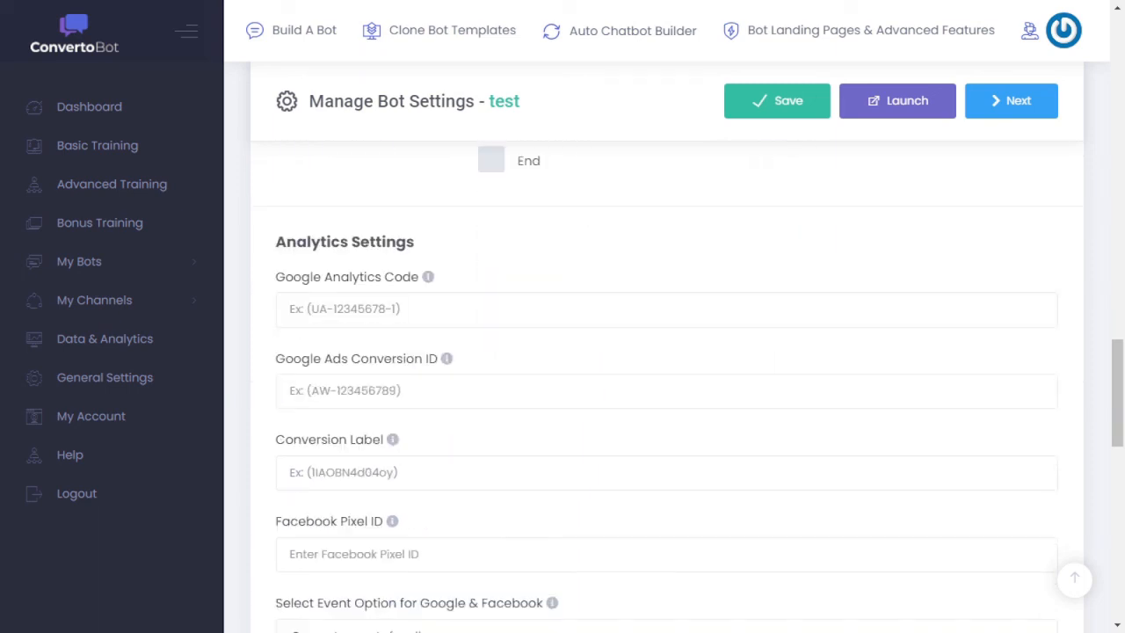
scroll(668, 352, down, 2)
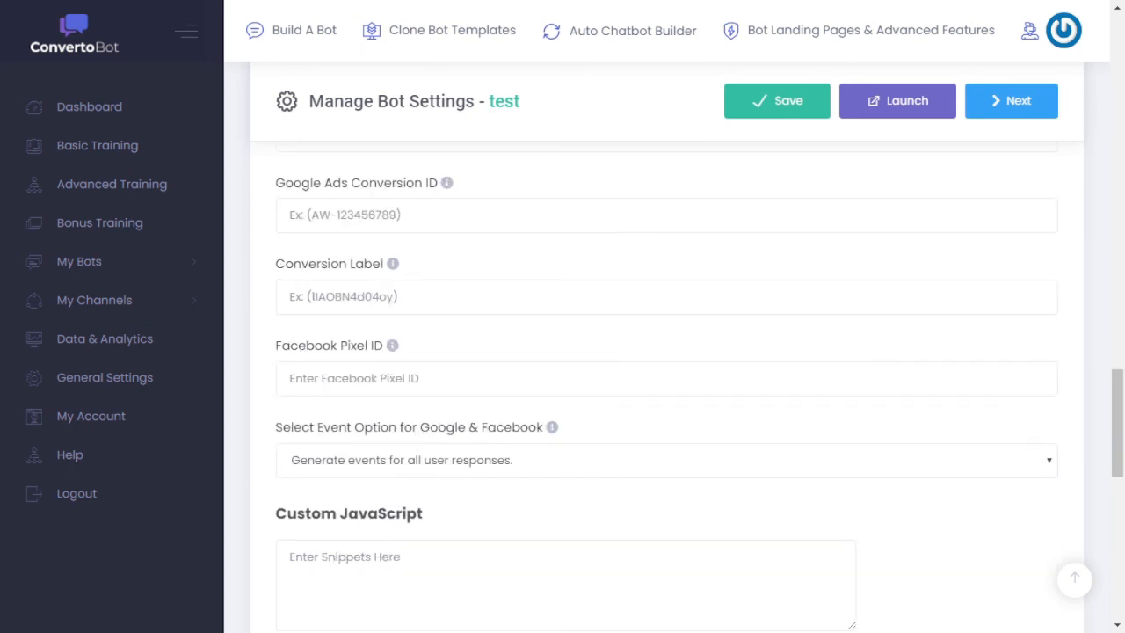
scroll(668, 351, down, 1)
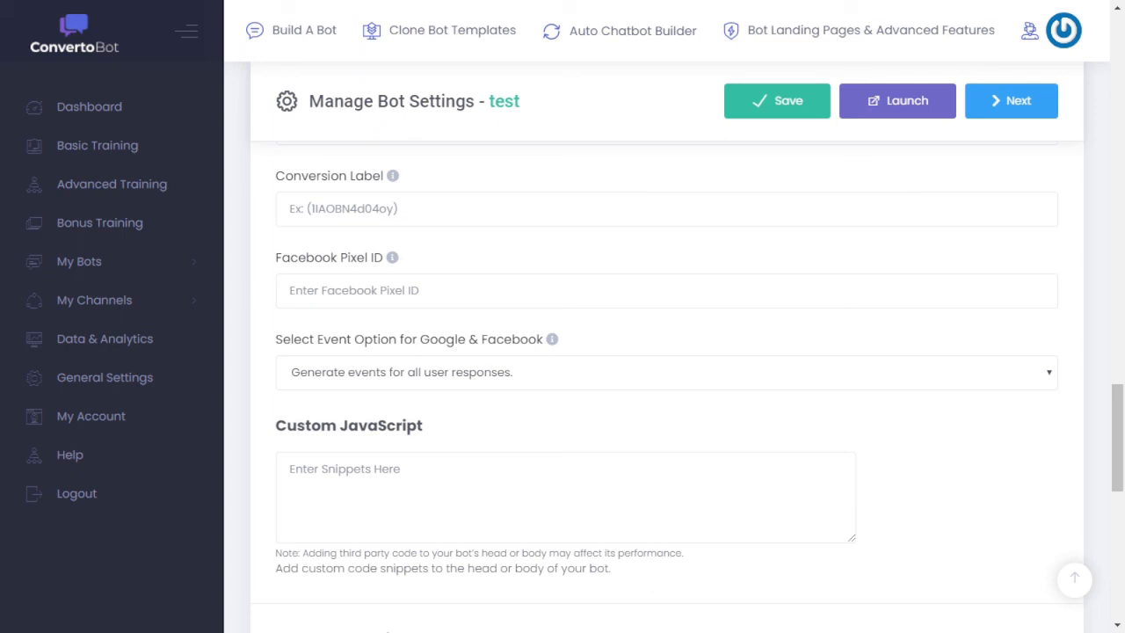
Go to the bot's Publish stage and examine the widget code, embedded code, external website preview and WordPress plugin options.
scroll(666, 352, up, 20)
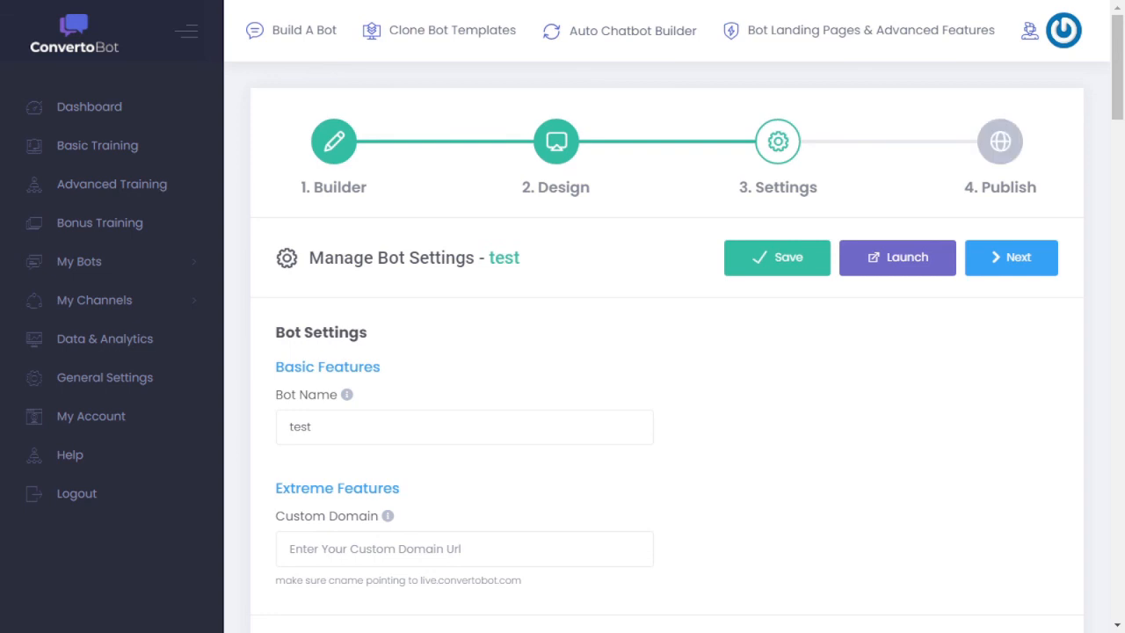
click(1000, 141)
scroll(666, 352, down, 3)
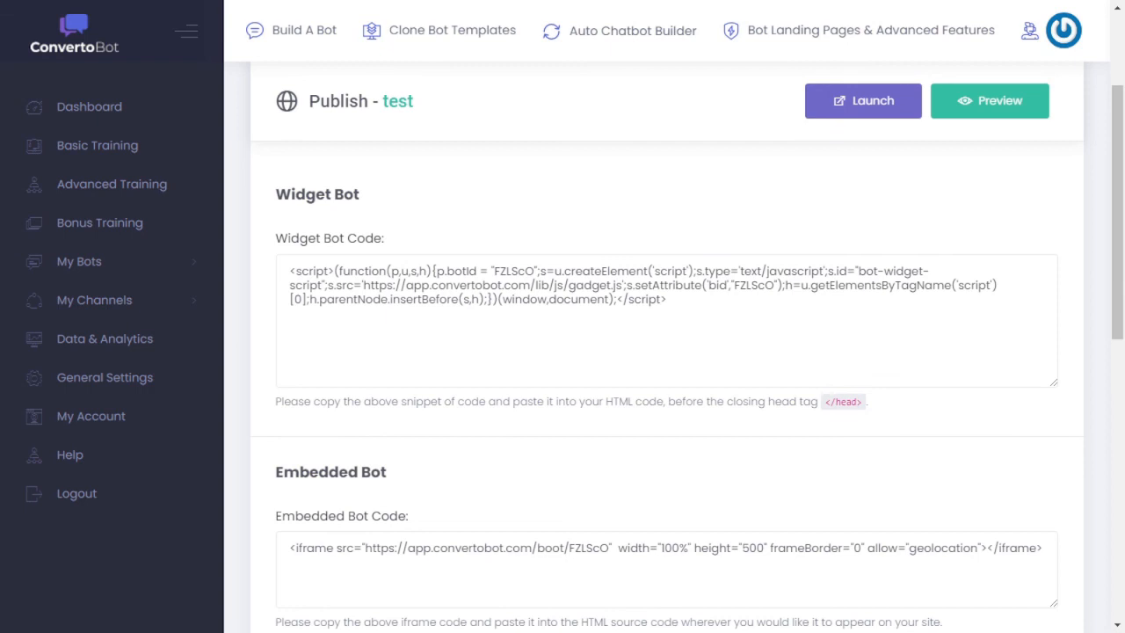
scroll(668, 369, down, 2)
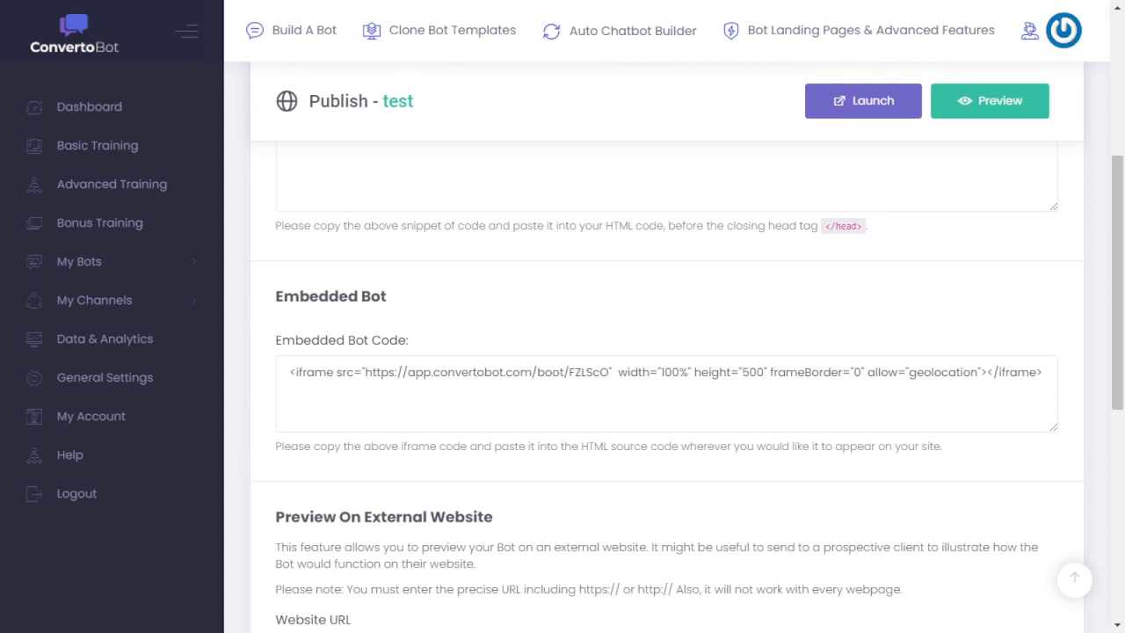
scroll(667, 386, down, 3)
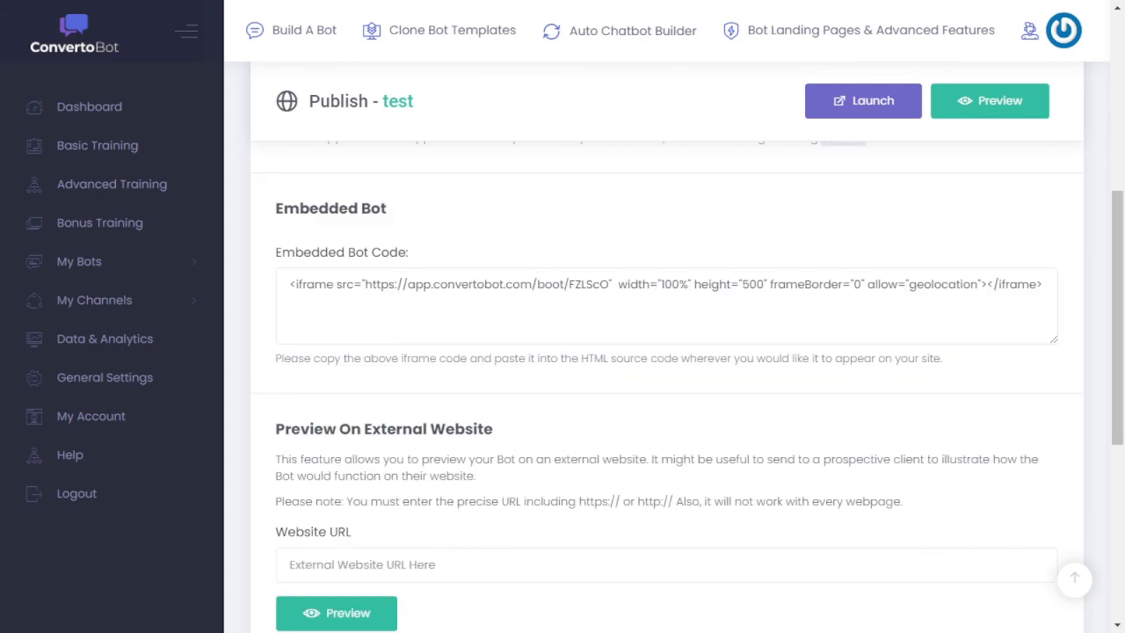
scroll(666, 387, up, 2)
scroll(668, 352, down, 2)
scroll(668, 351, down, 1)
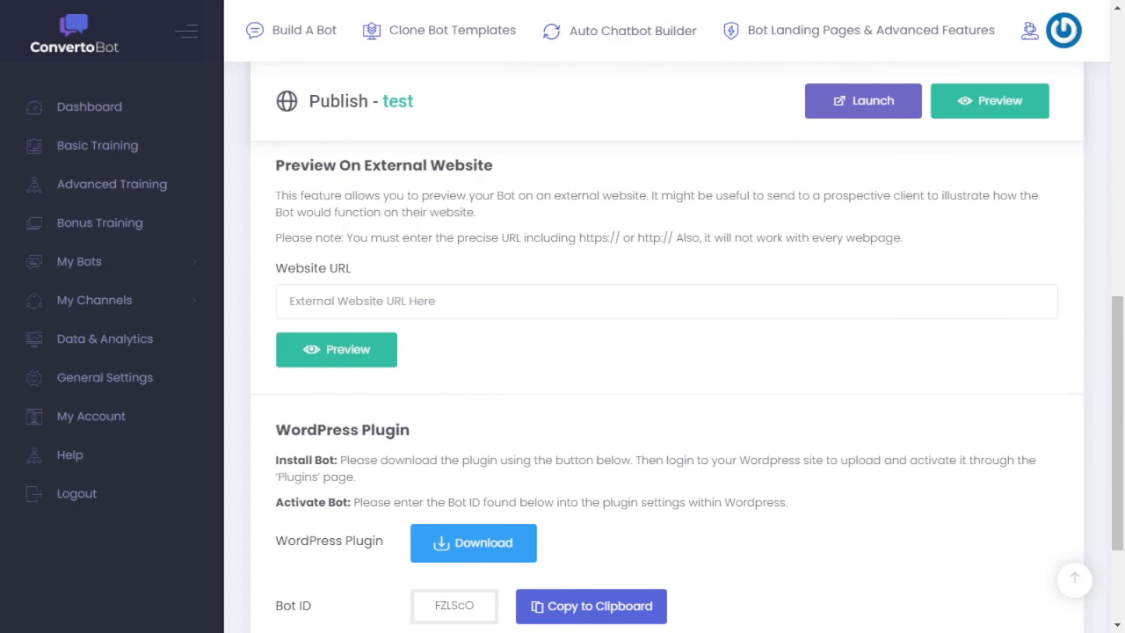
scroll(668, 351, up, 9)
scroll(668, 351, down, 4)
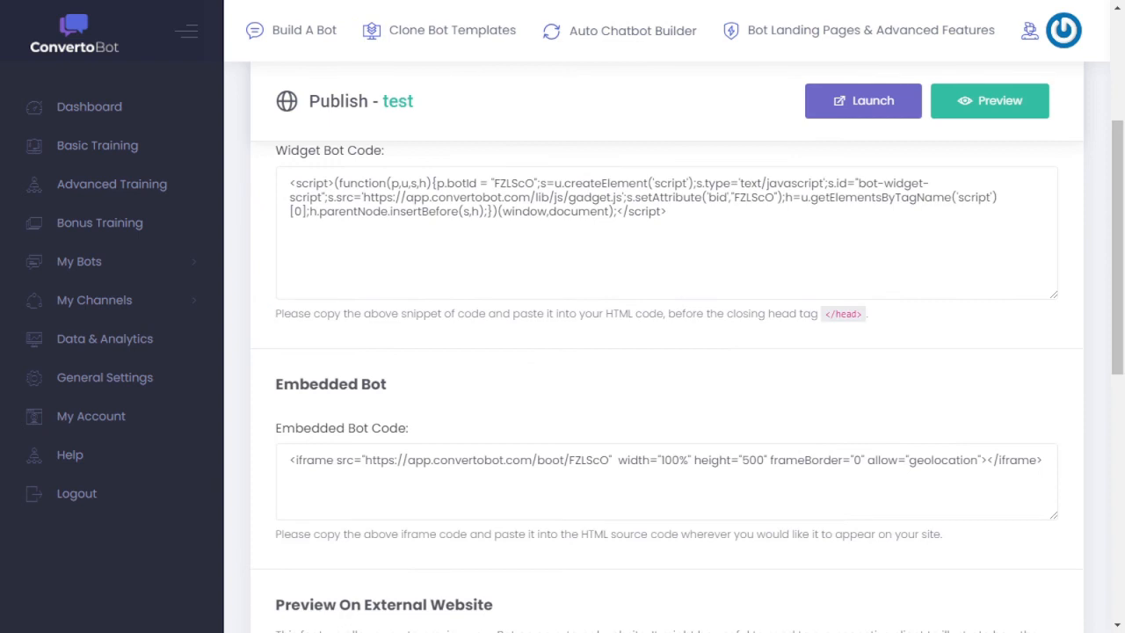
scroll(668, 351, up, 4)
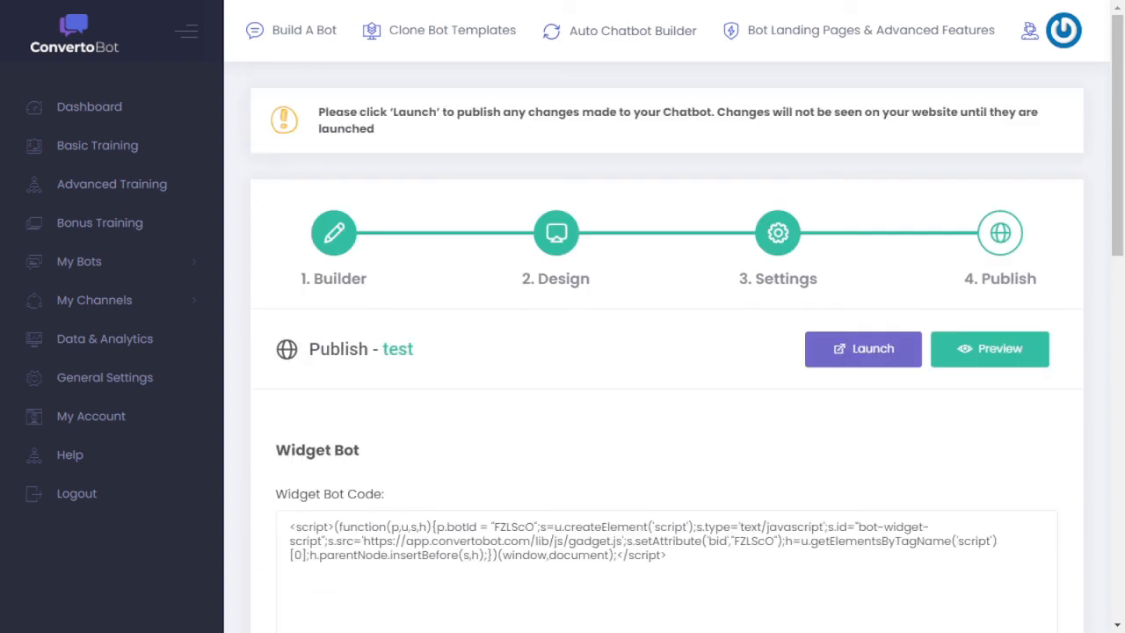